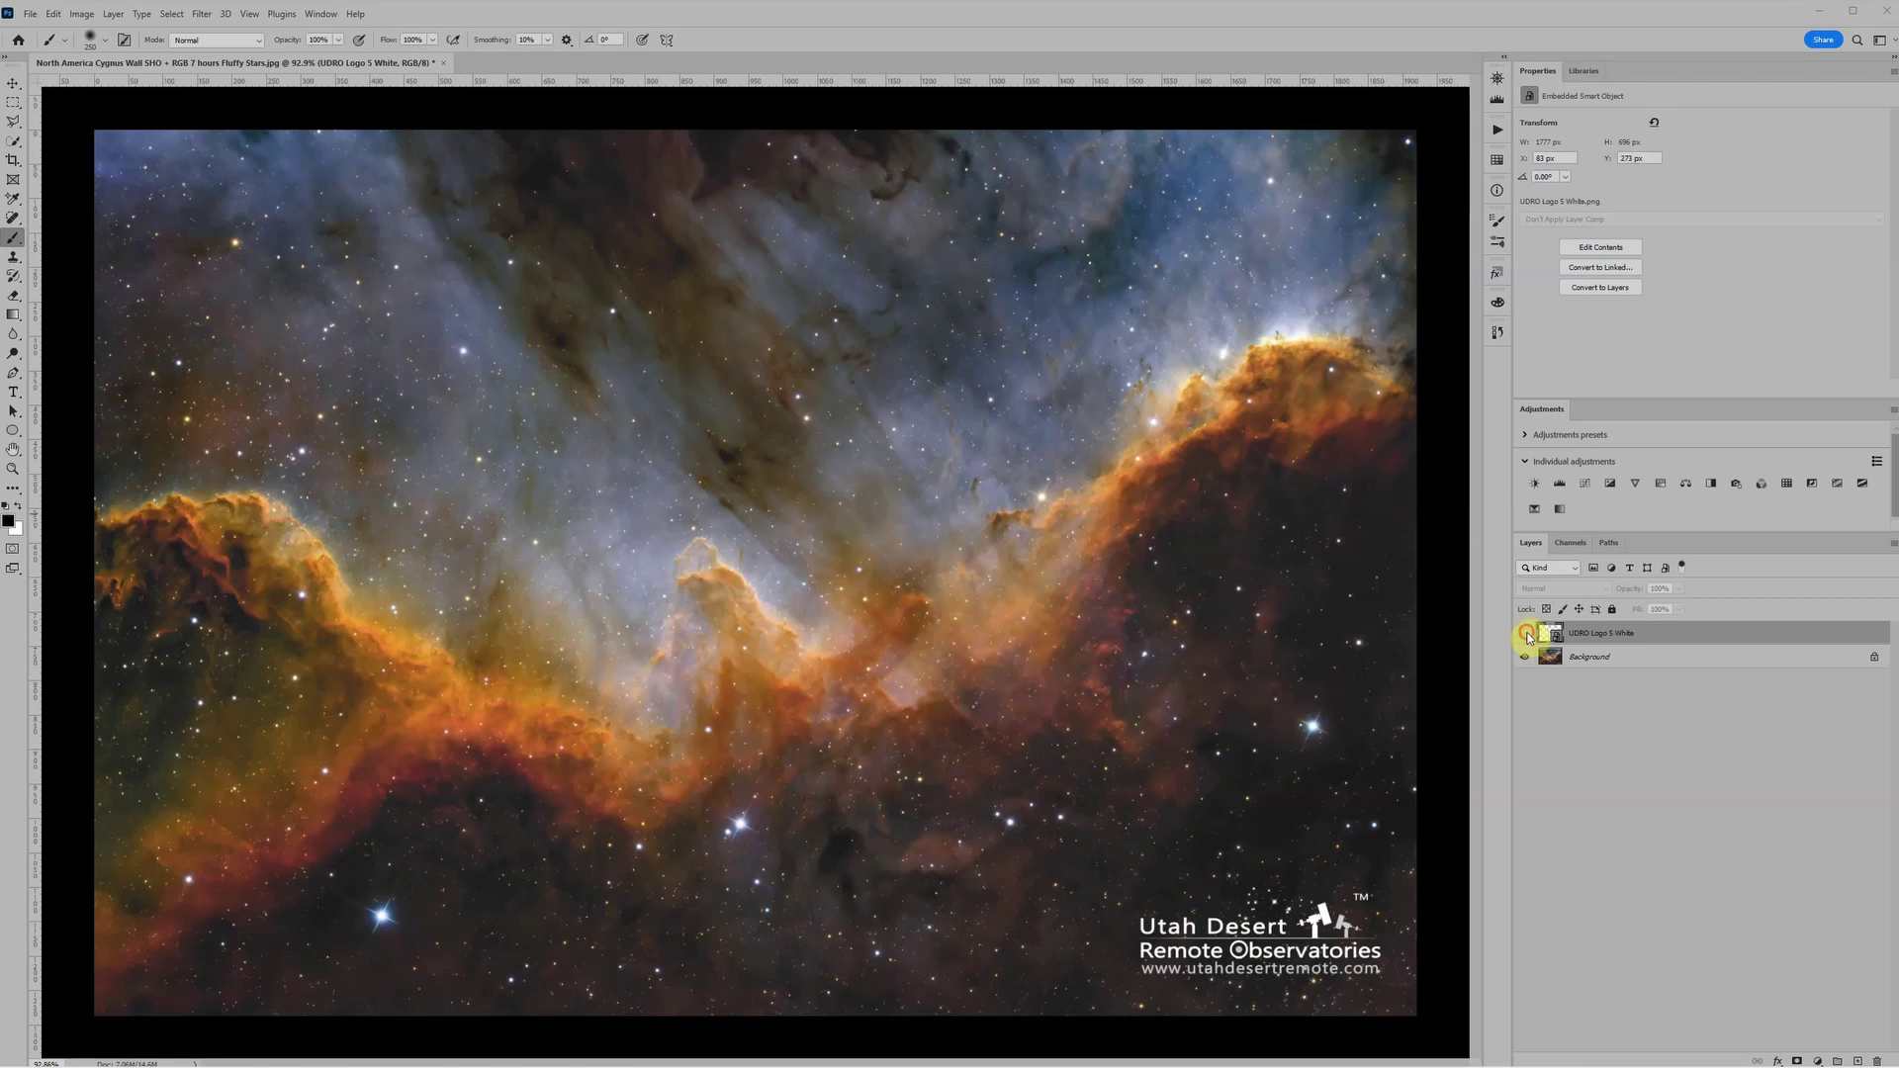
Show the large logo over the nebula, then hide it again.
click(1525, 633)
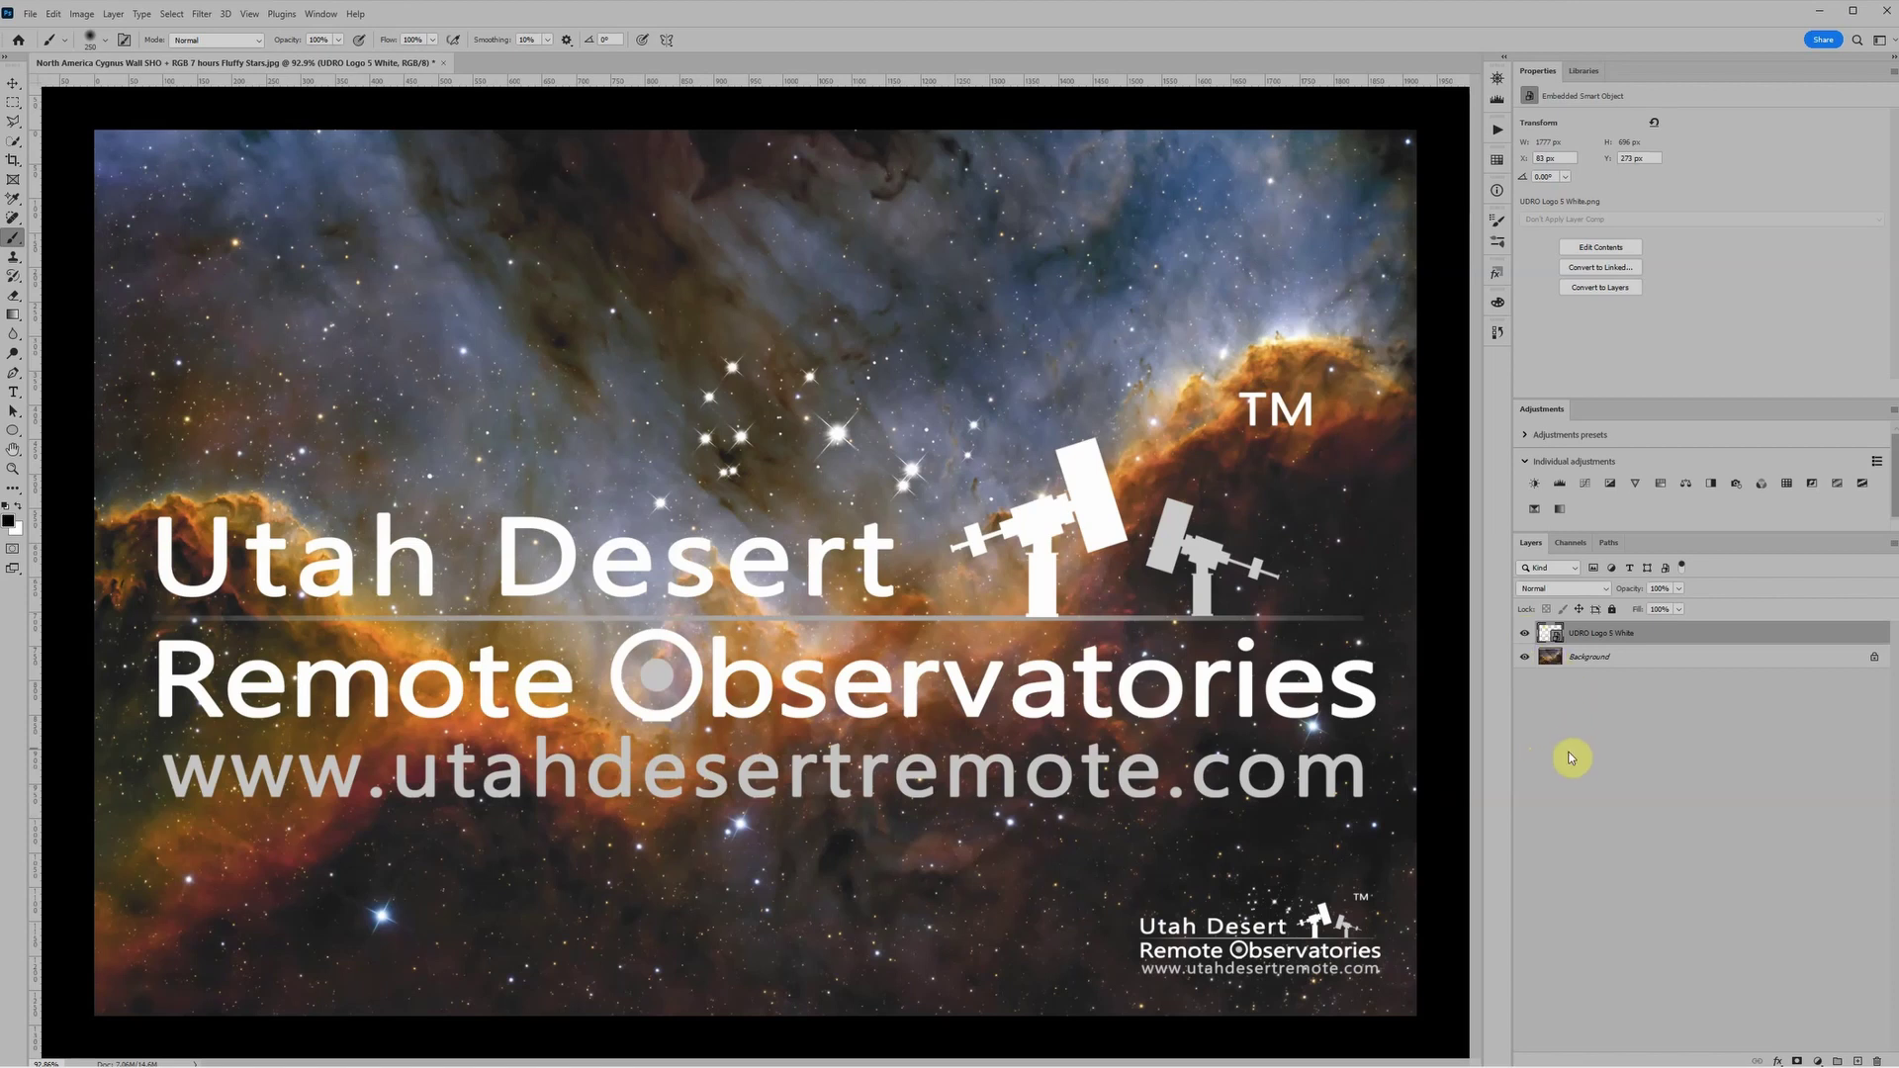
click(1526, 634)
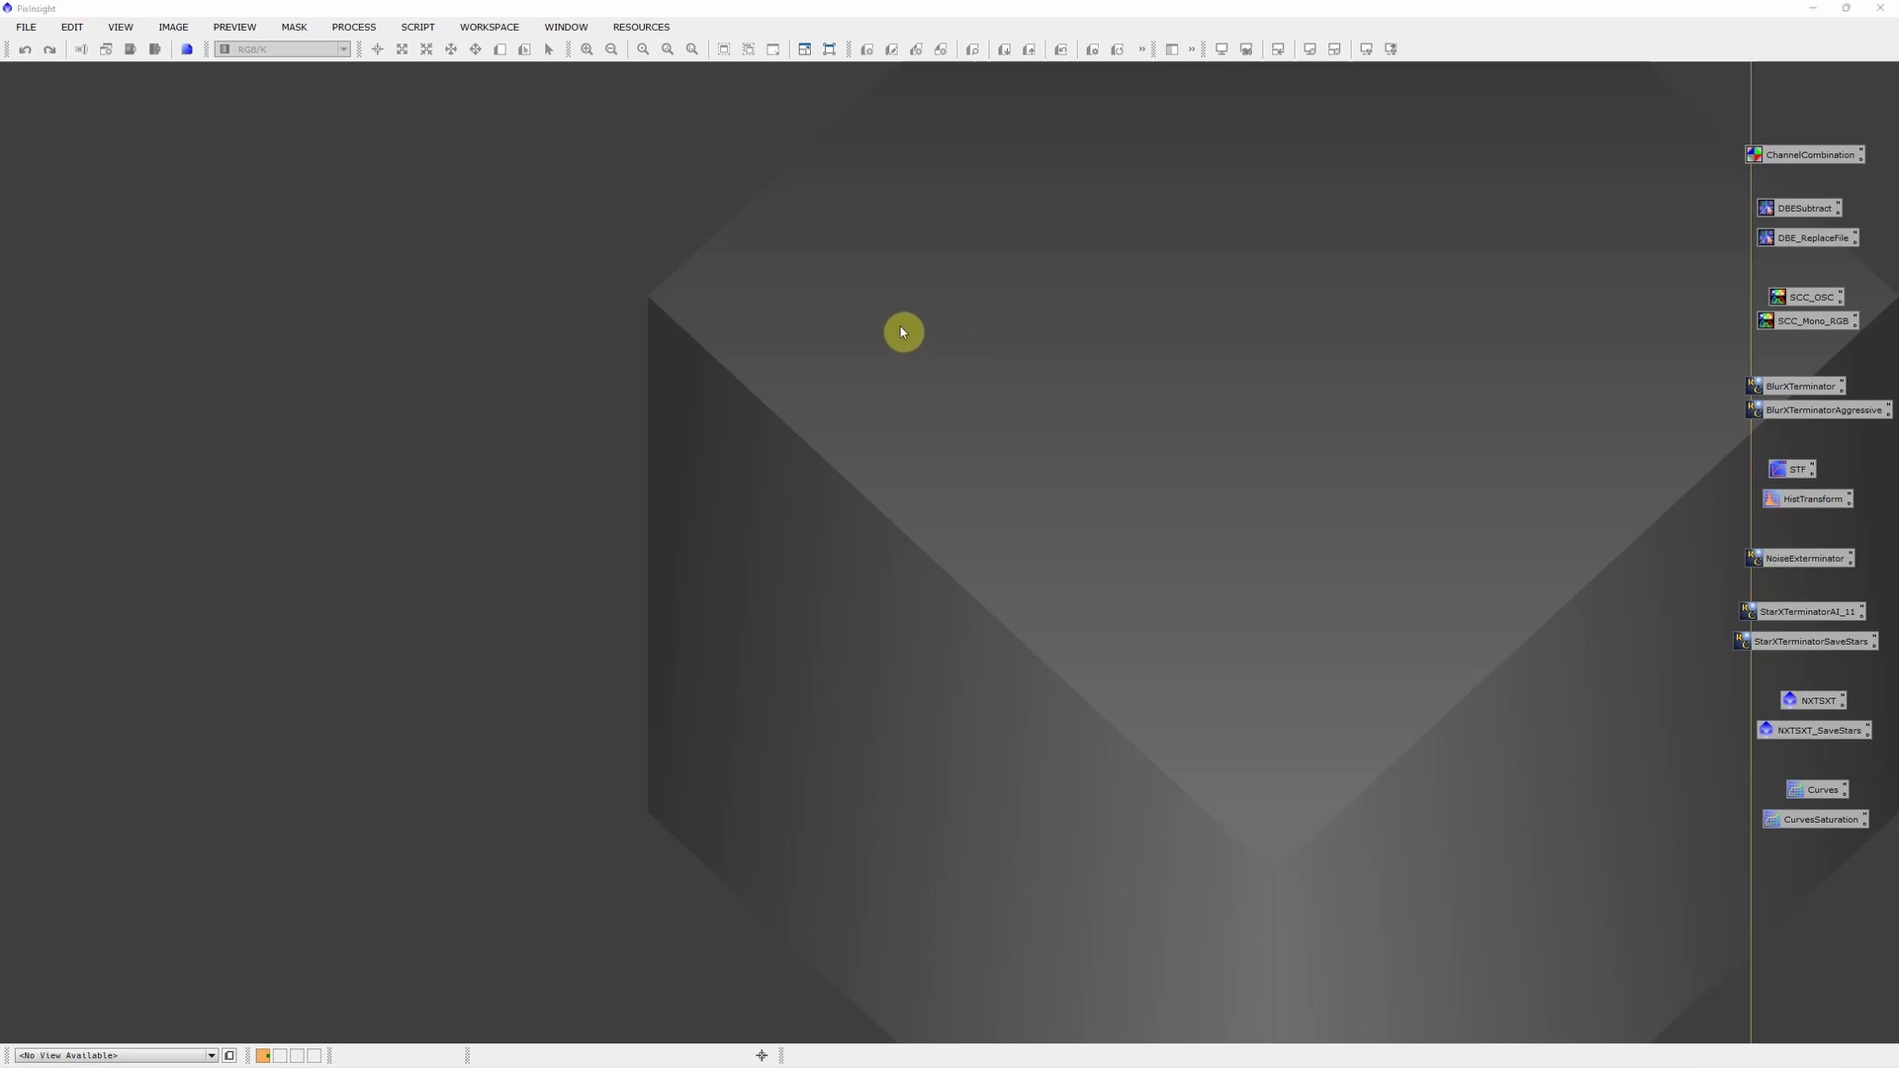
Open the red, green and blue master light frames from the workspace.
double_click(901, 331)
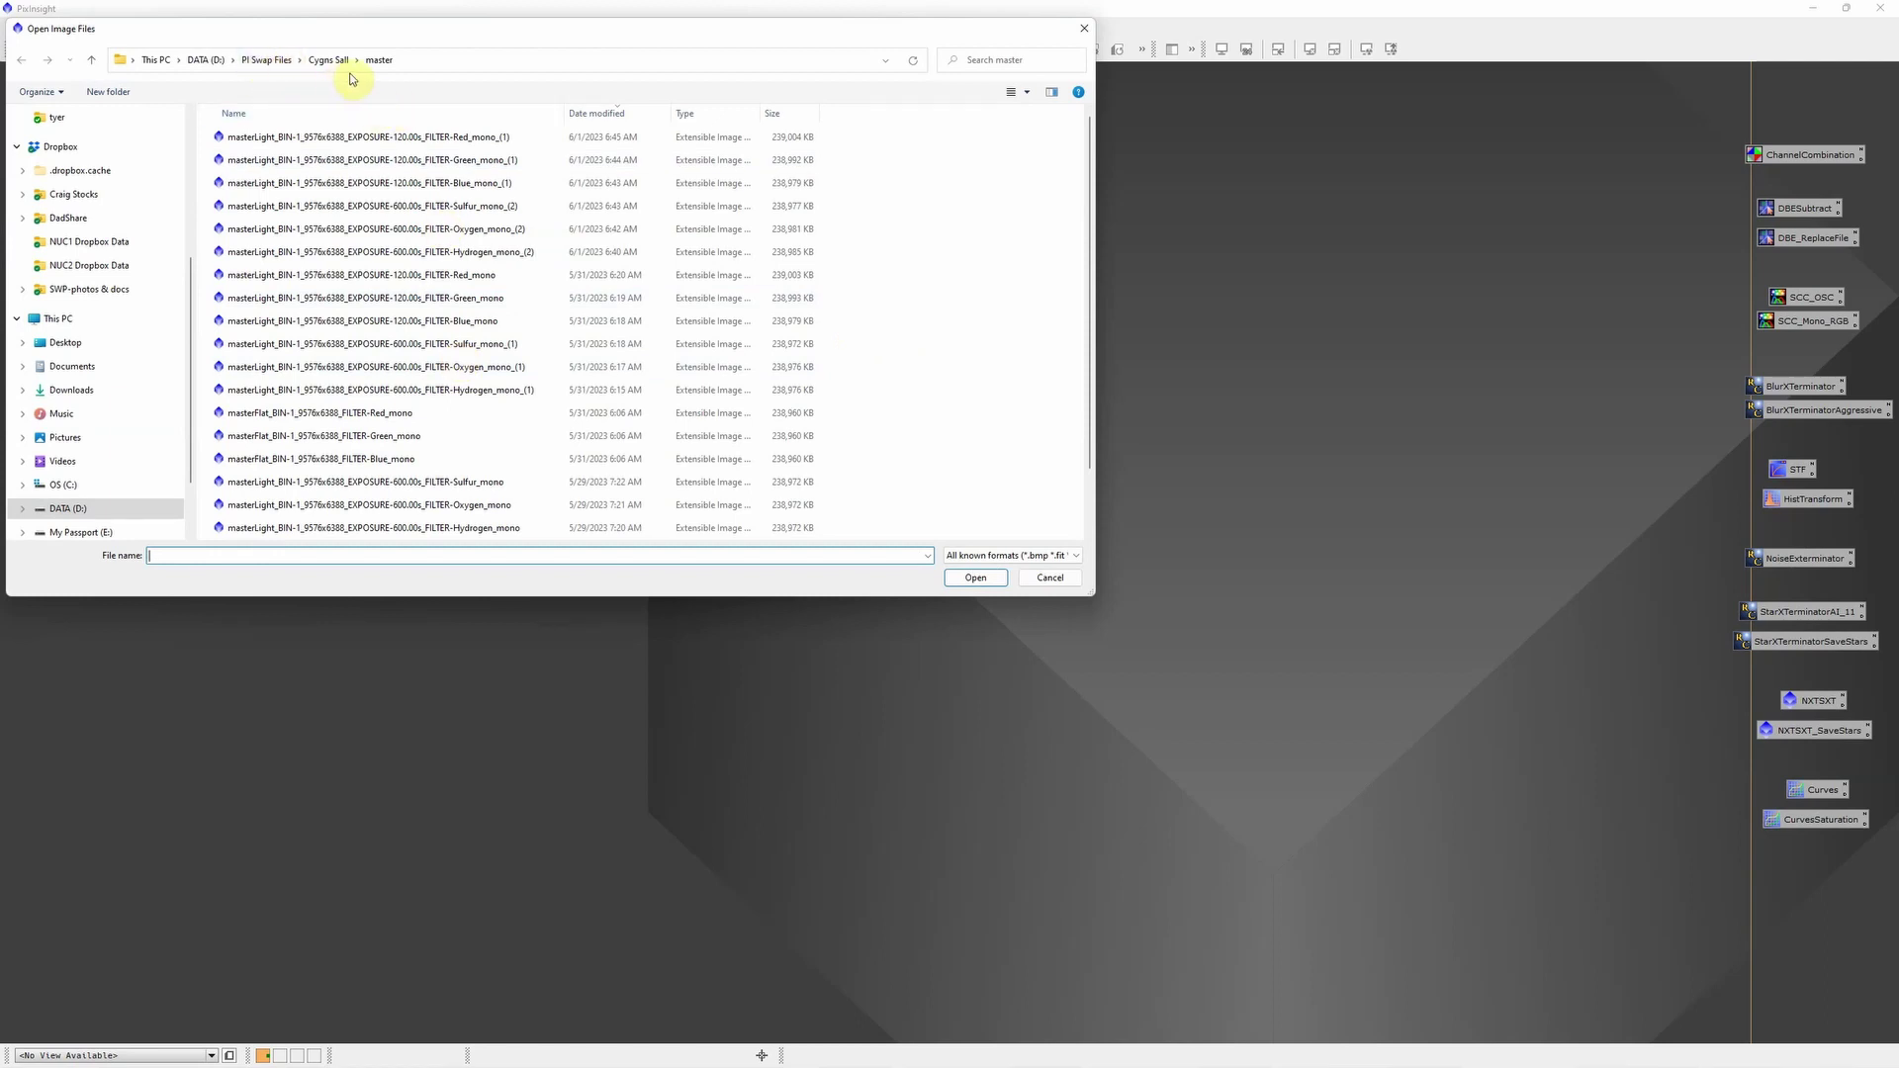
click(500, 139)
ctrl+click(500, 162)
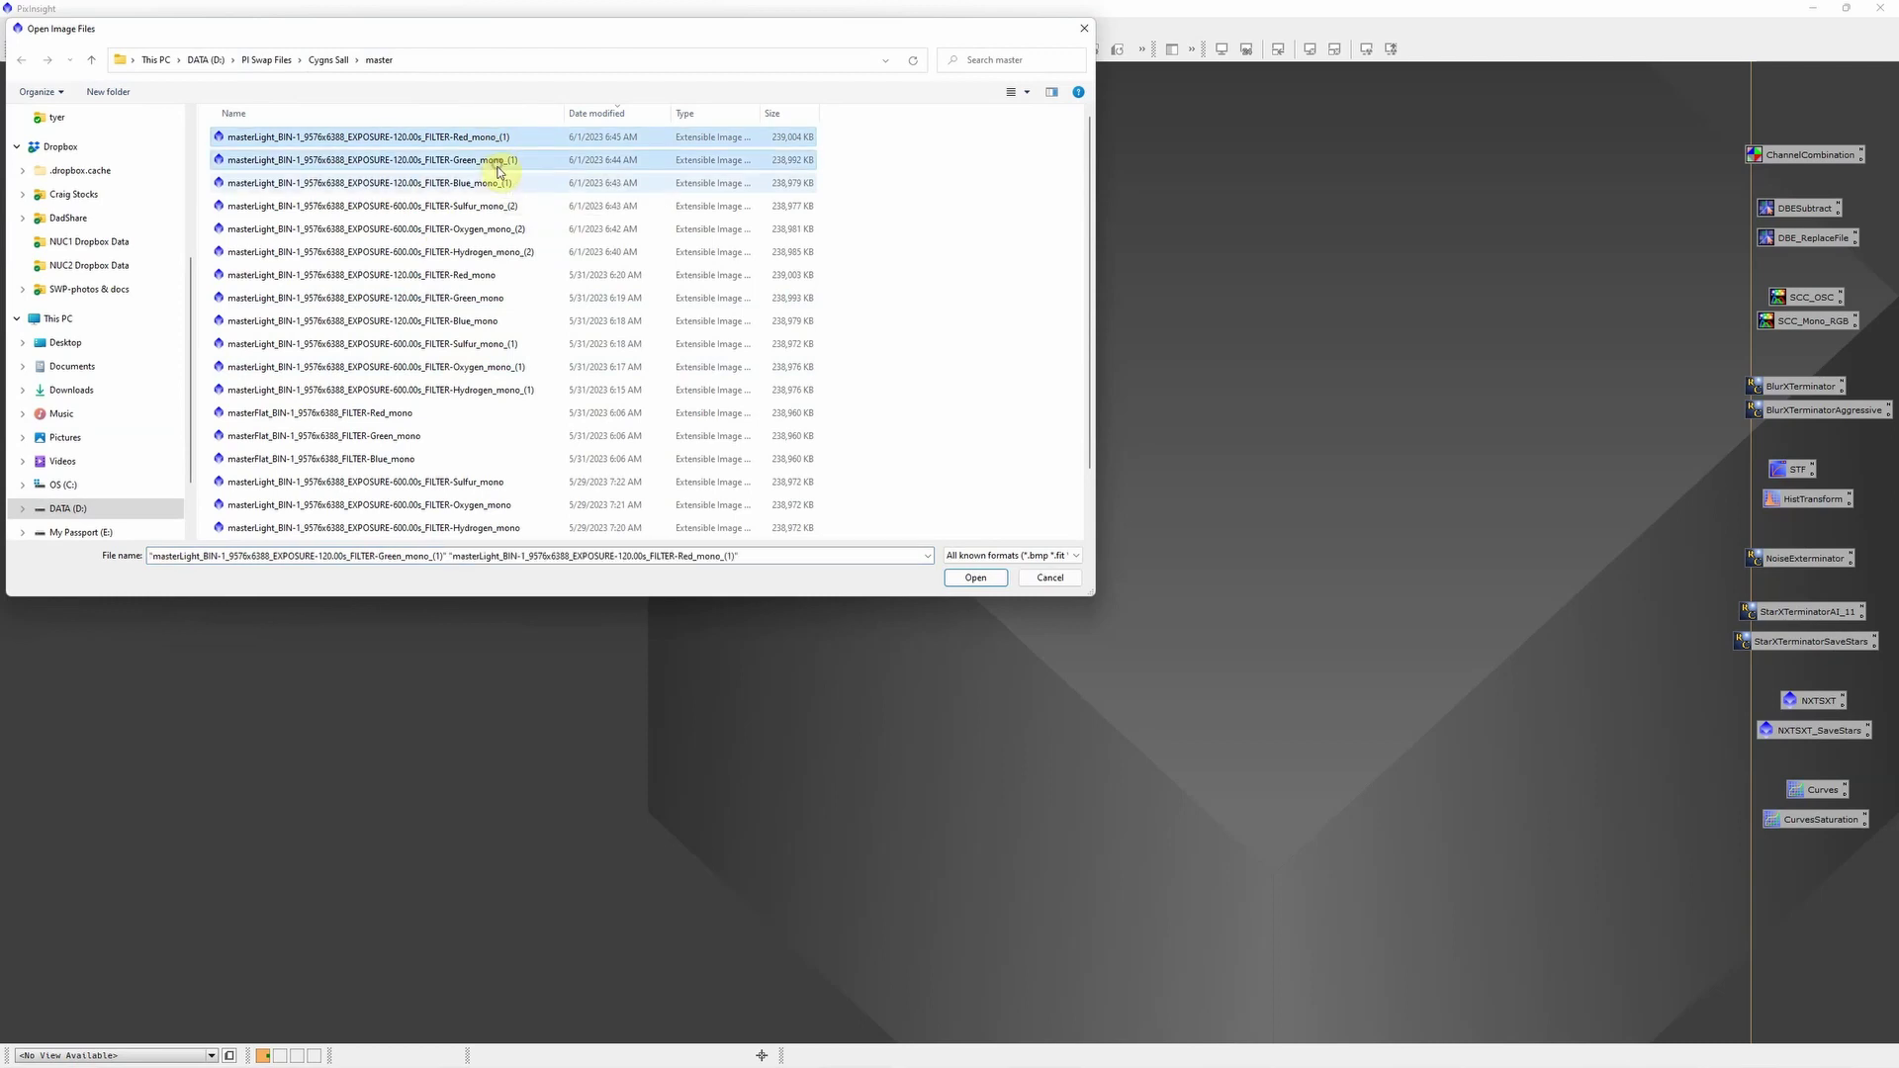
ctrl+click(497, 183)
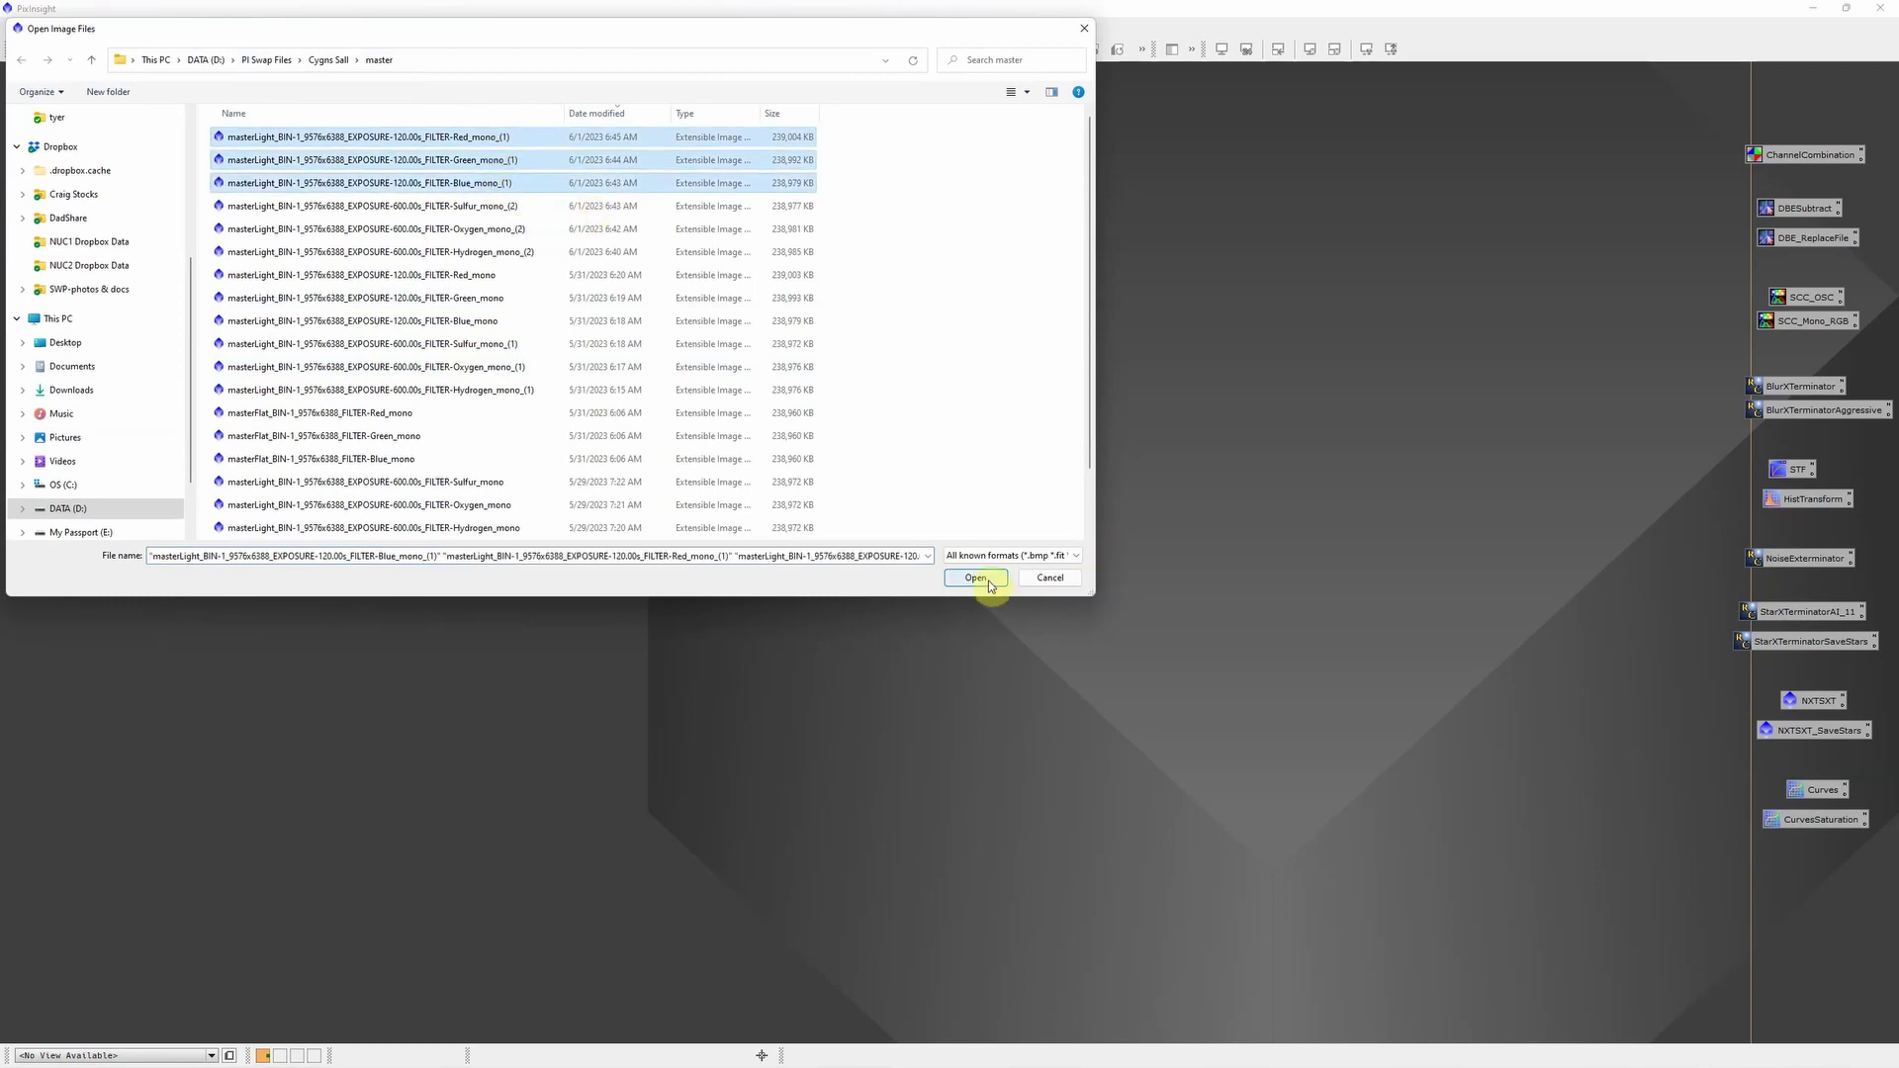
click(975, 578)
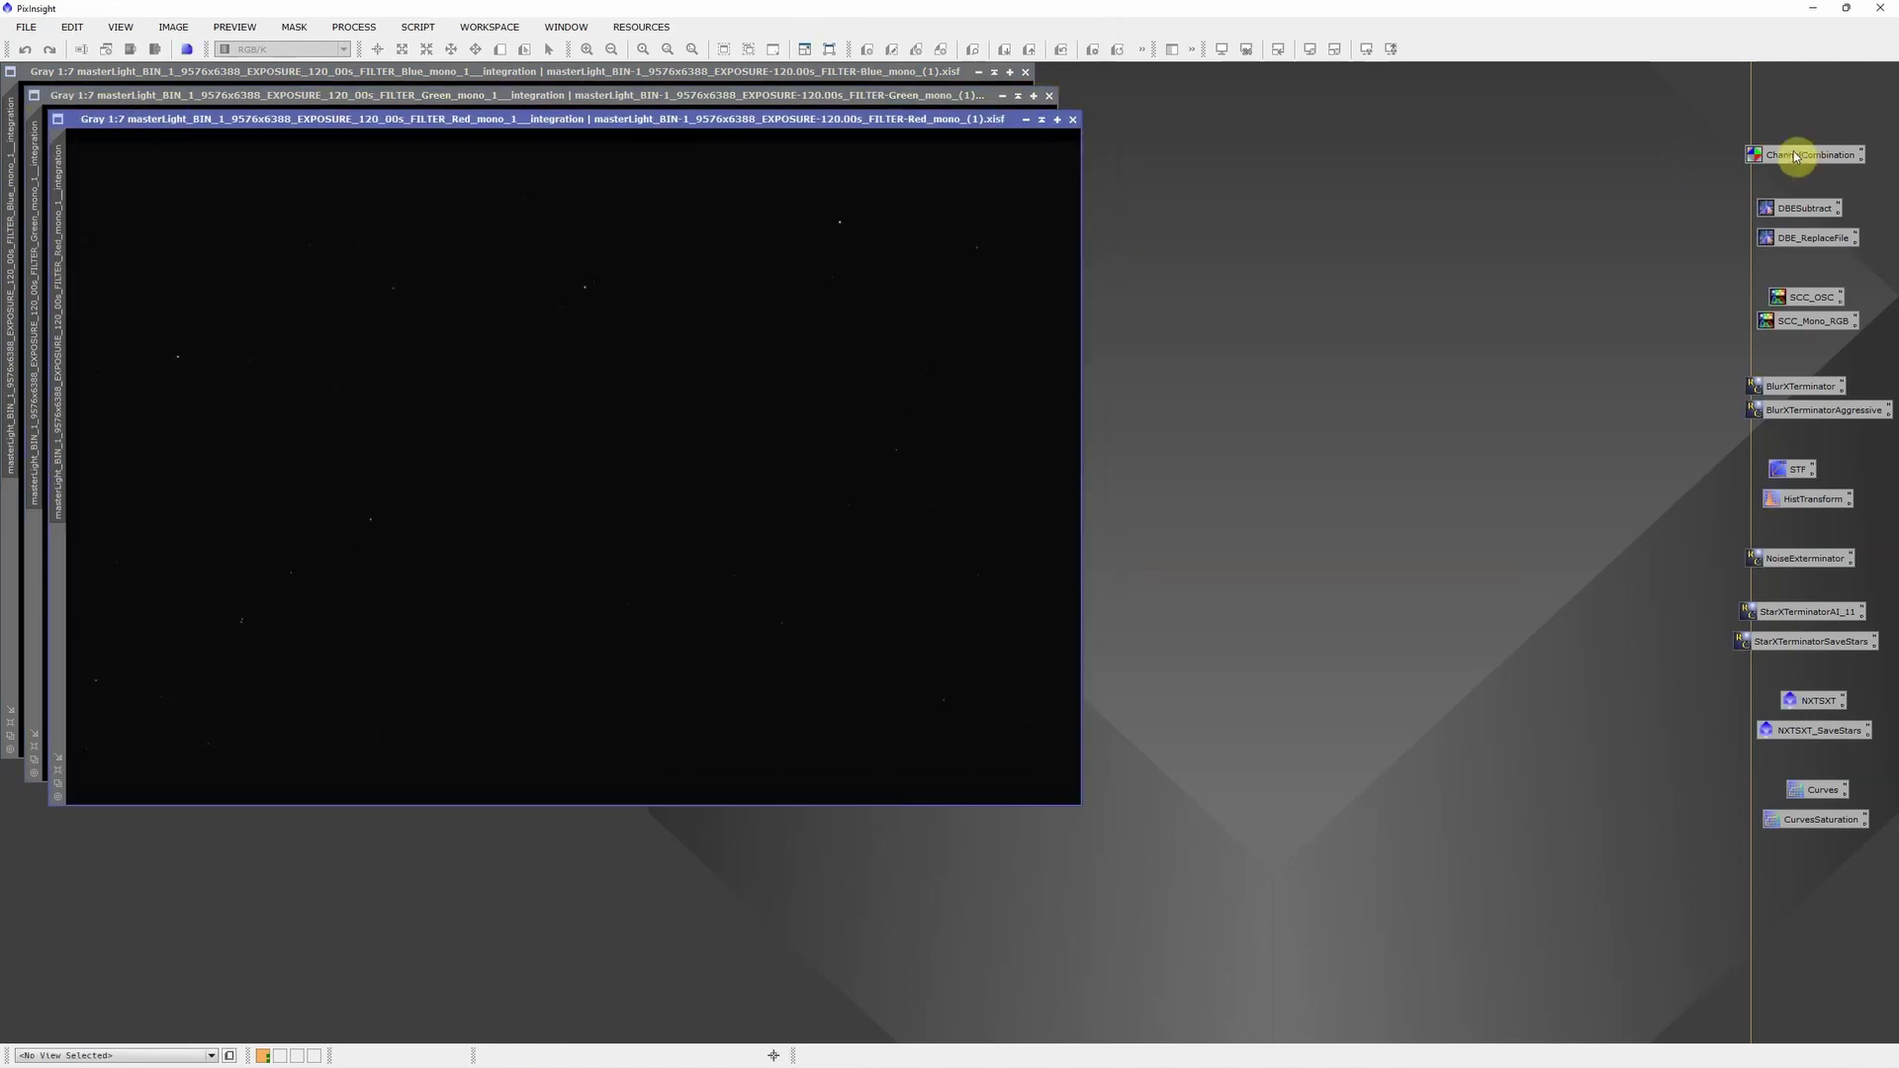
Combine the red, green and blue masters with ChannelCombination into one RGB image, Image04.
double_click(1798, 159)
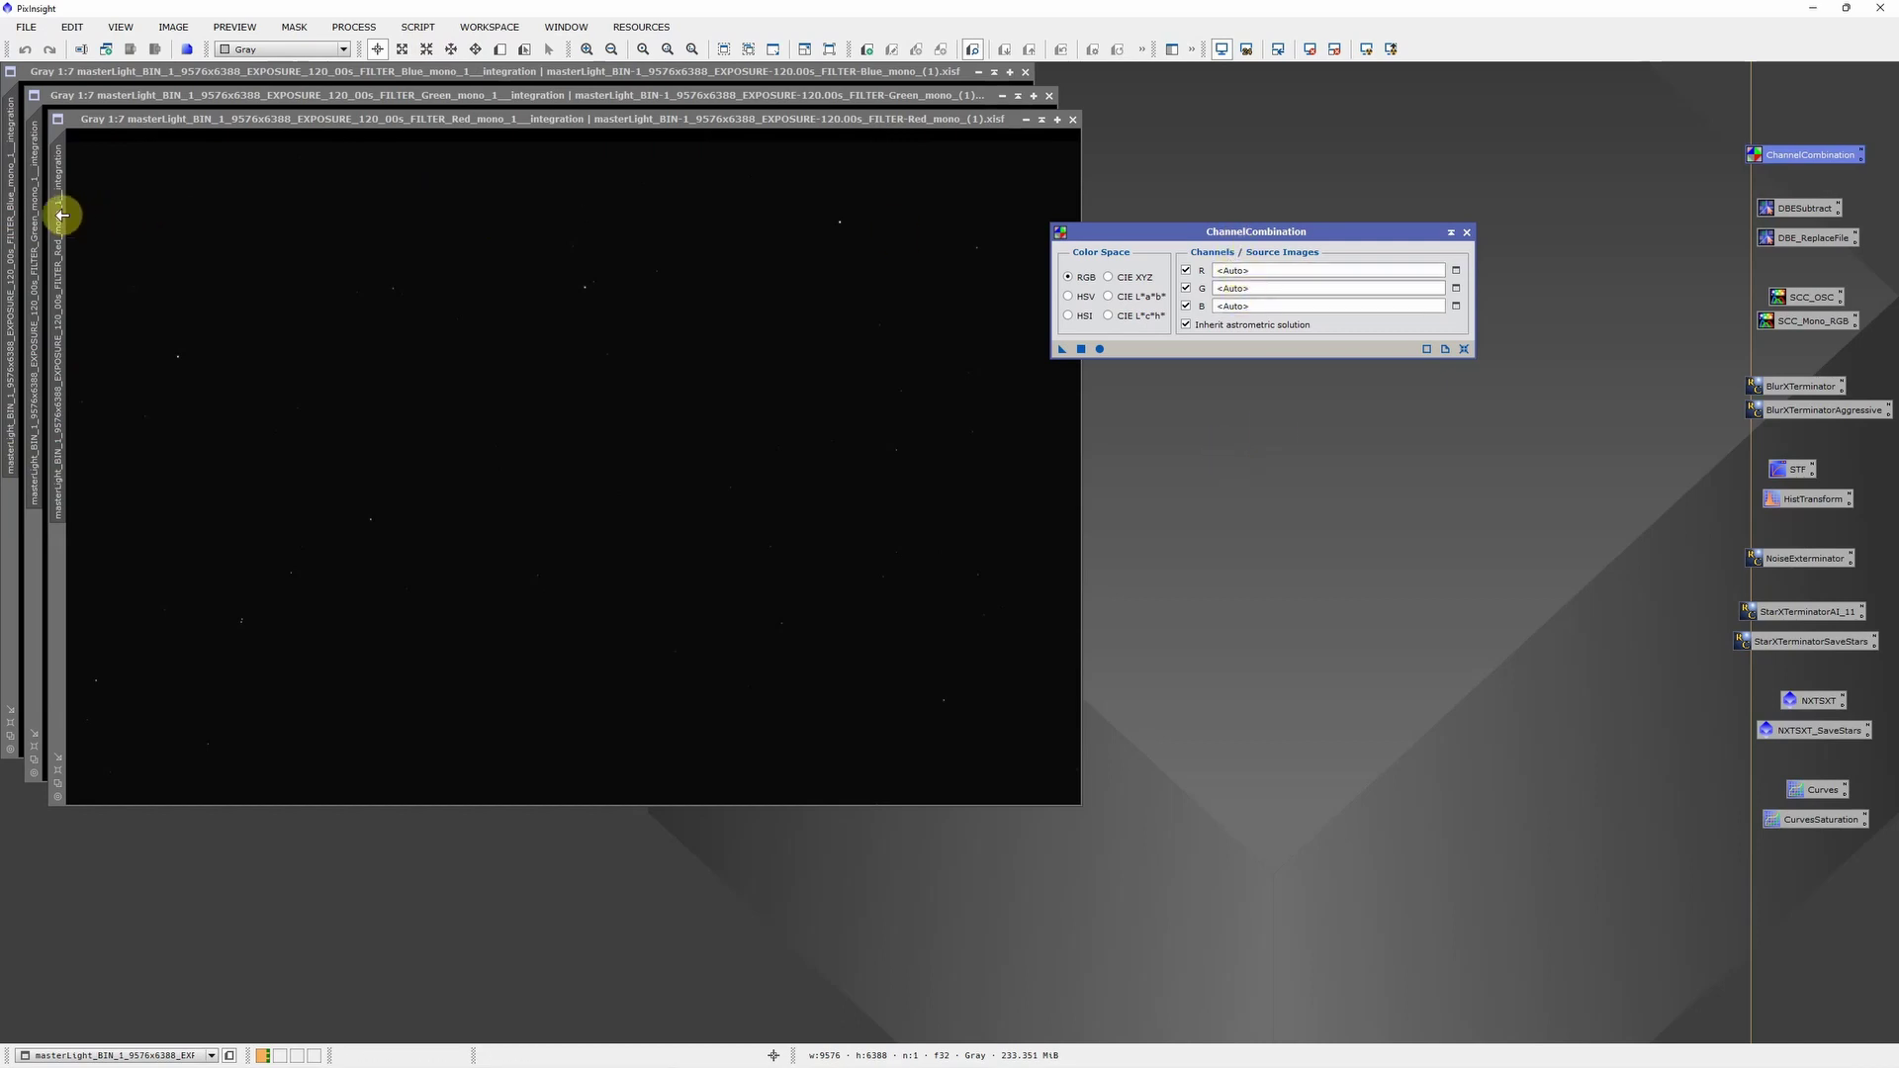
drag(64, 211, 1242, 269)
click(40, 160)
drag(39, 160, 1262, 288)
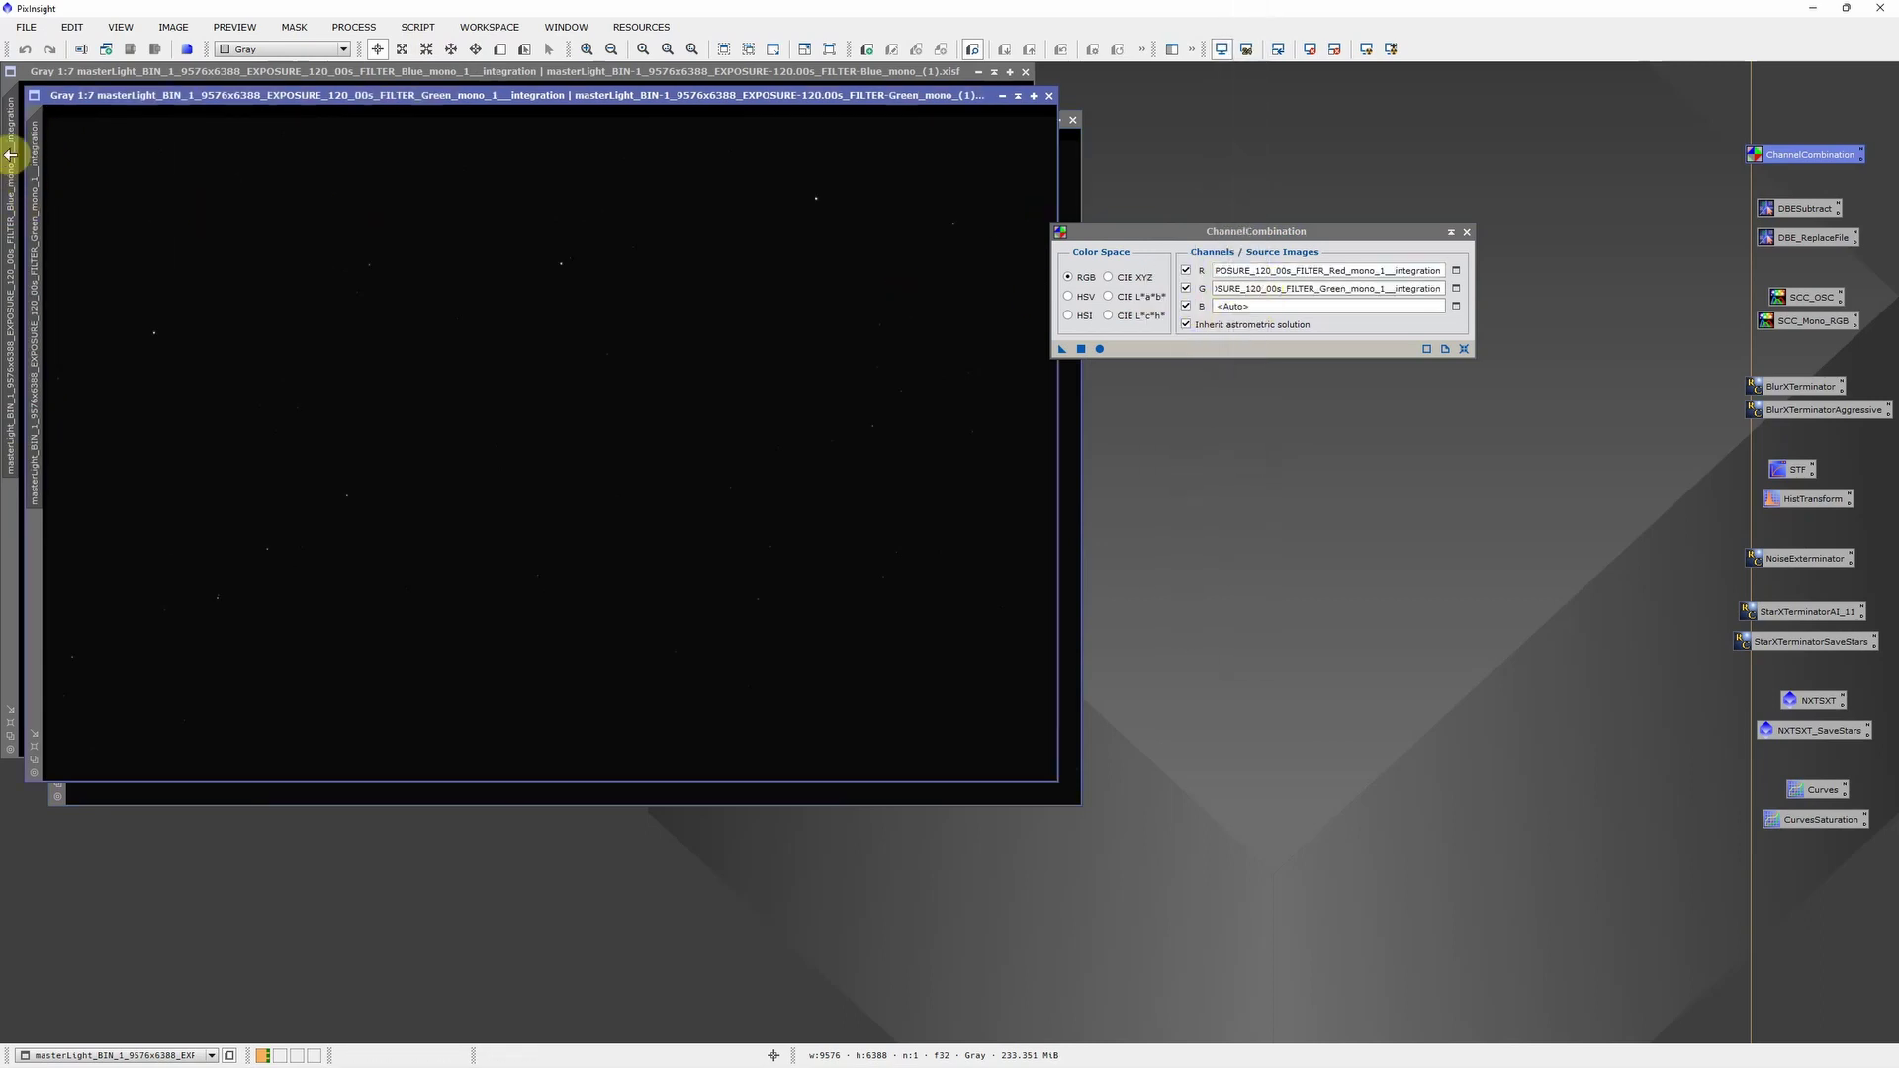
drag(17, 156, 1277, 309)
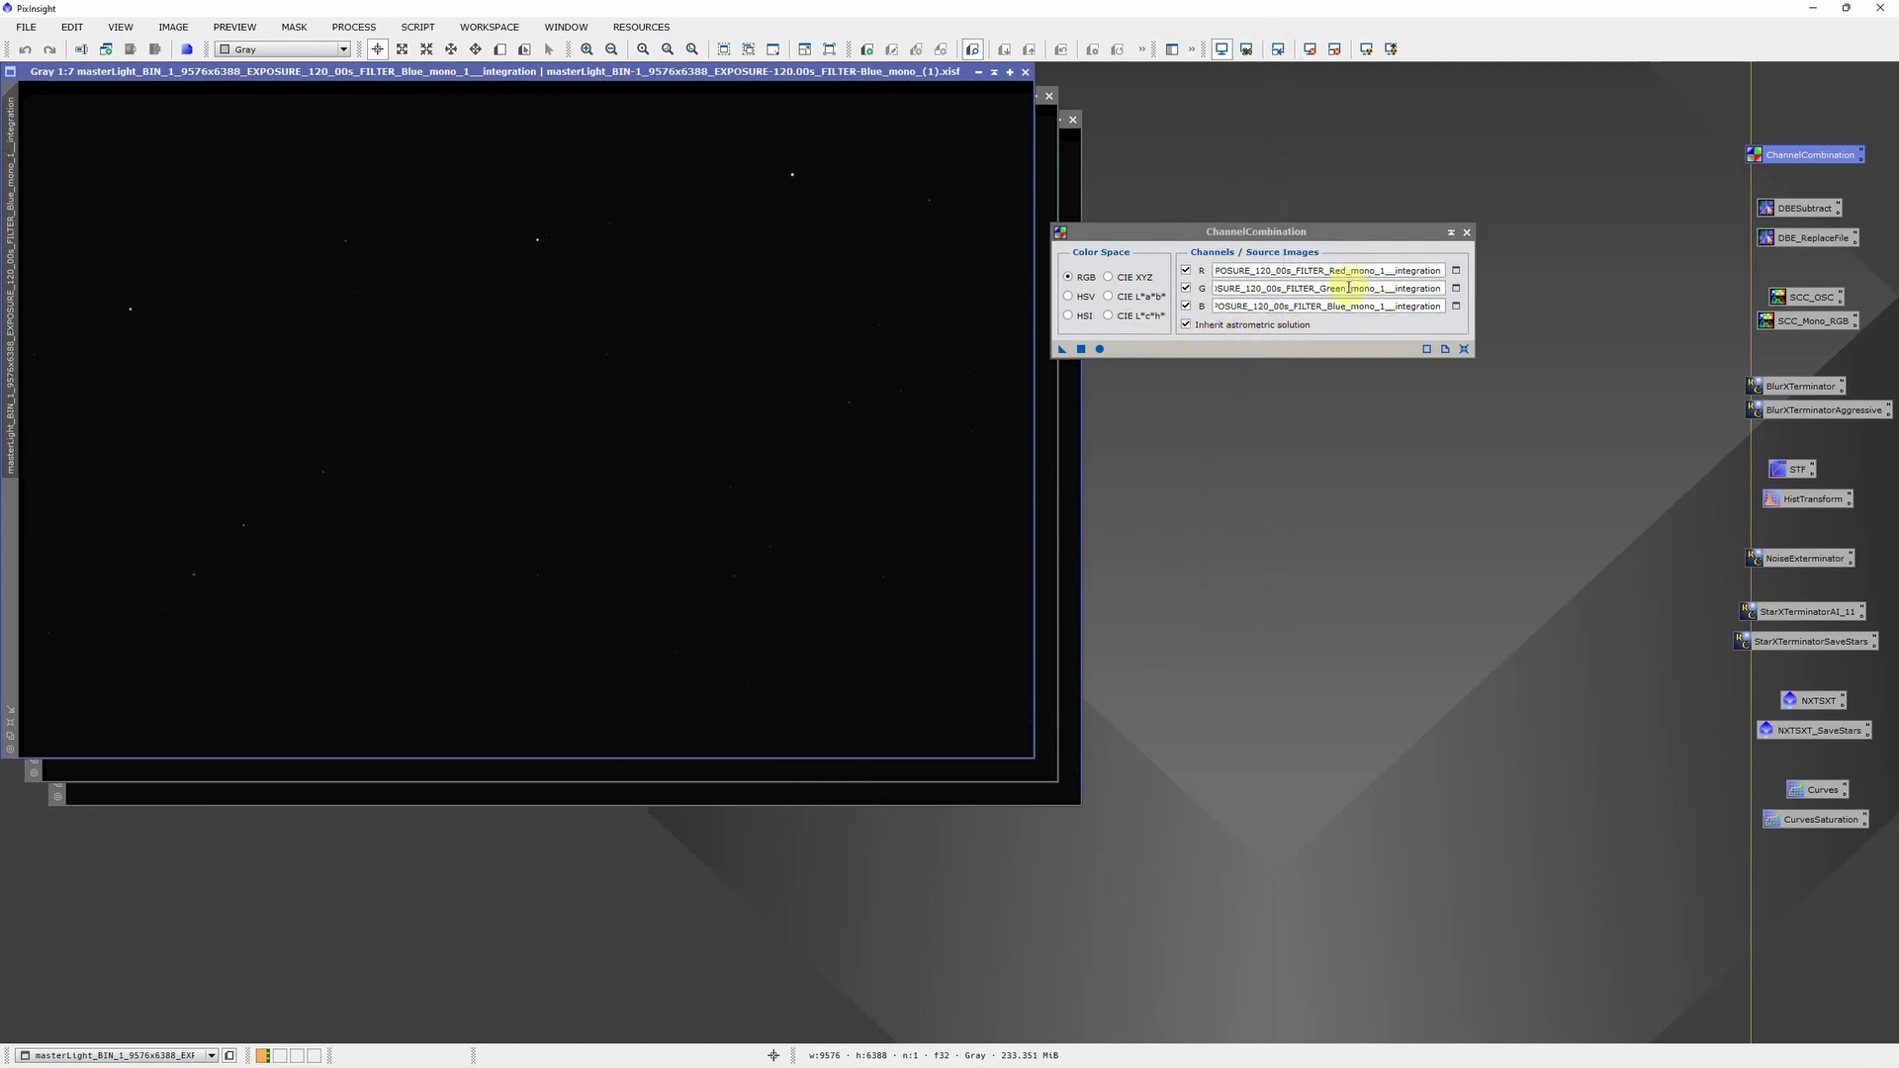
click(1100, 349)
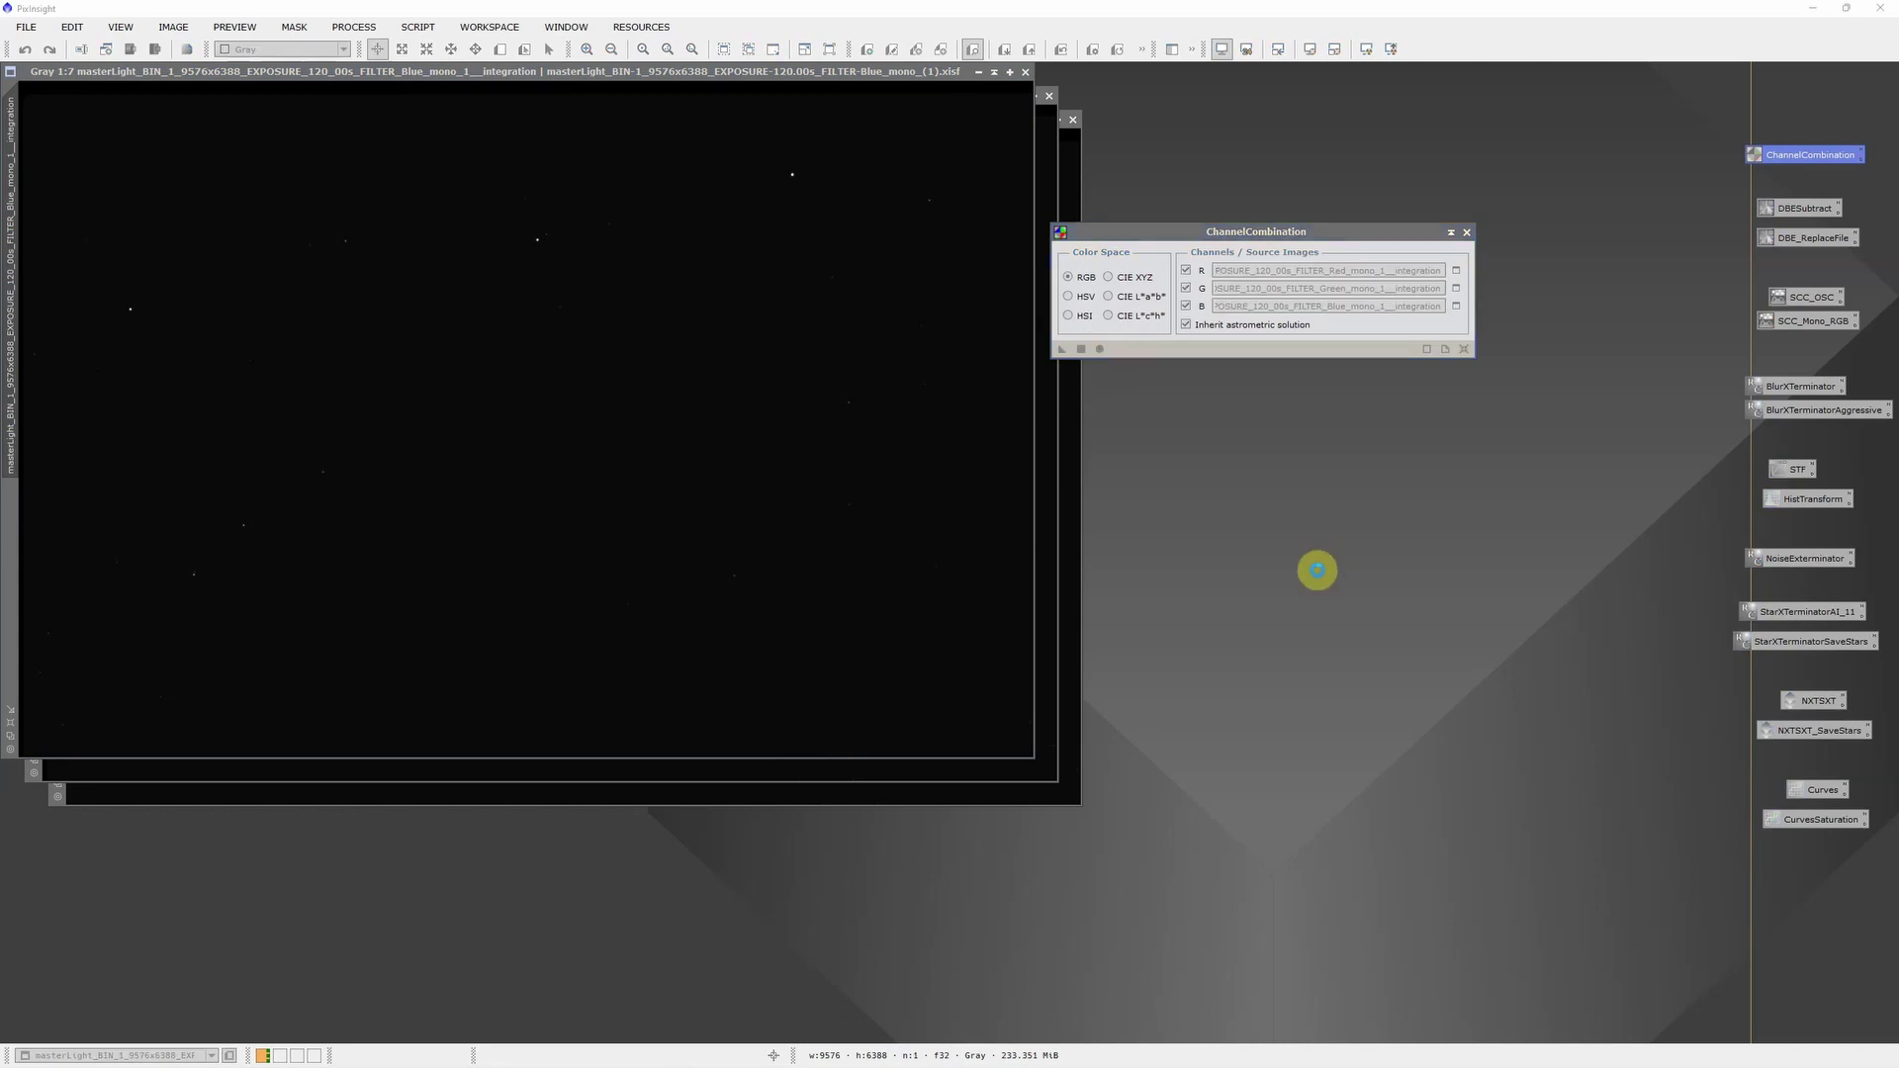
Close ChannelCombination and the three mono frames, then STF auto-stretch Image04.
click(1469, 233)
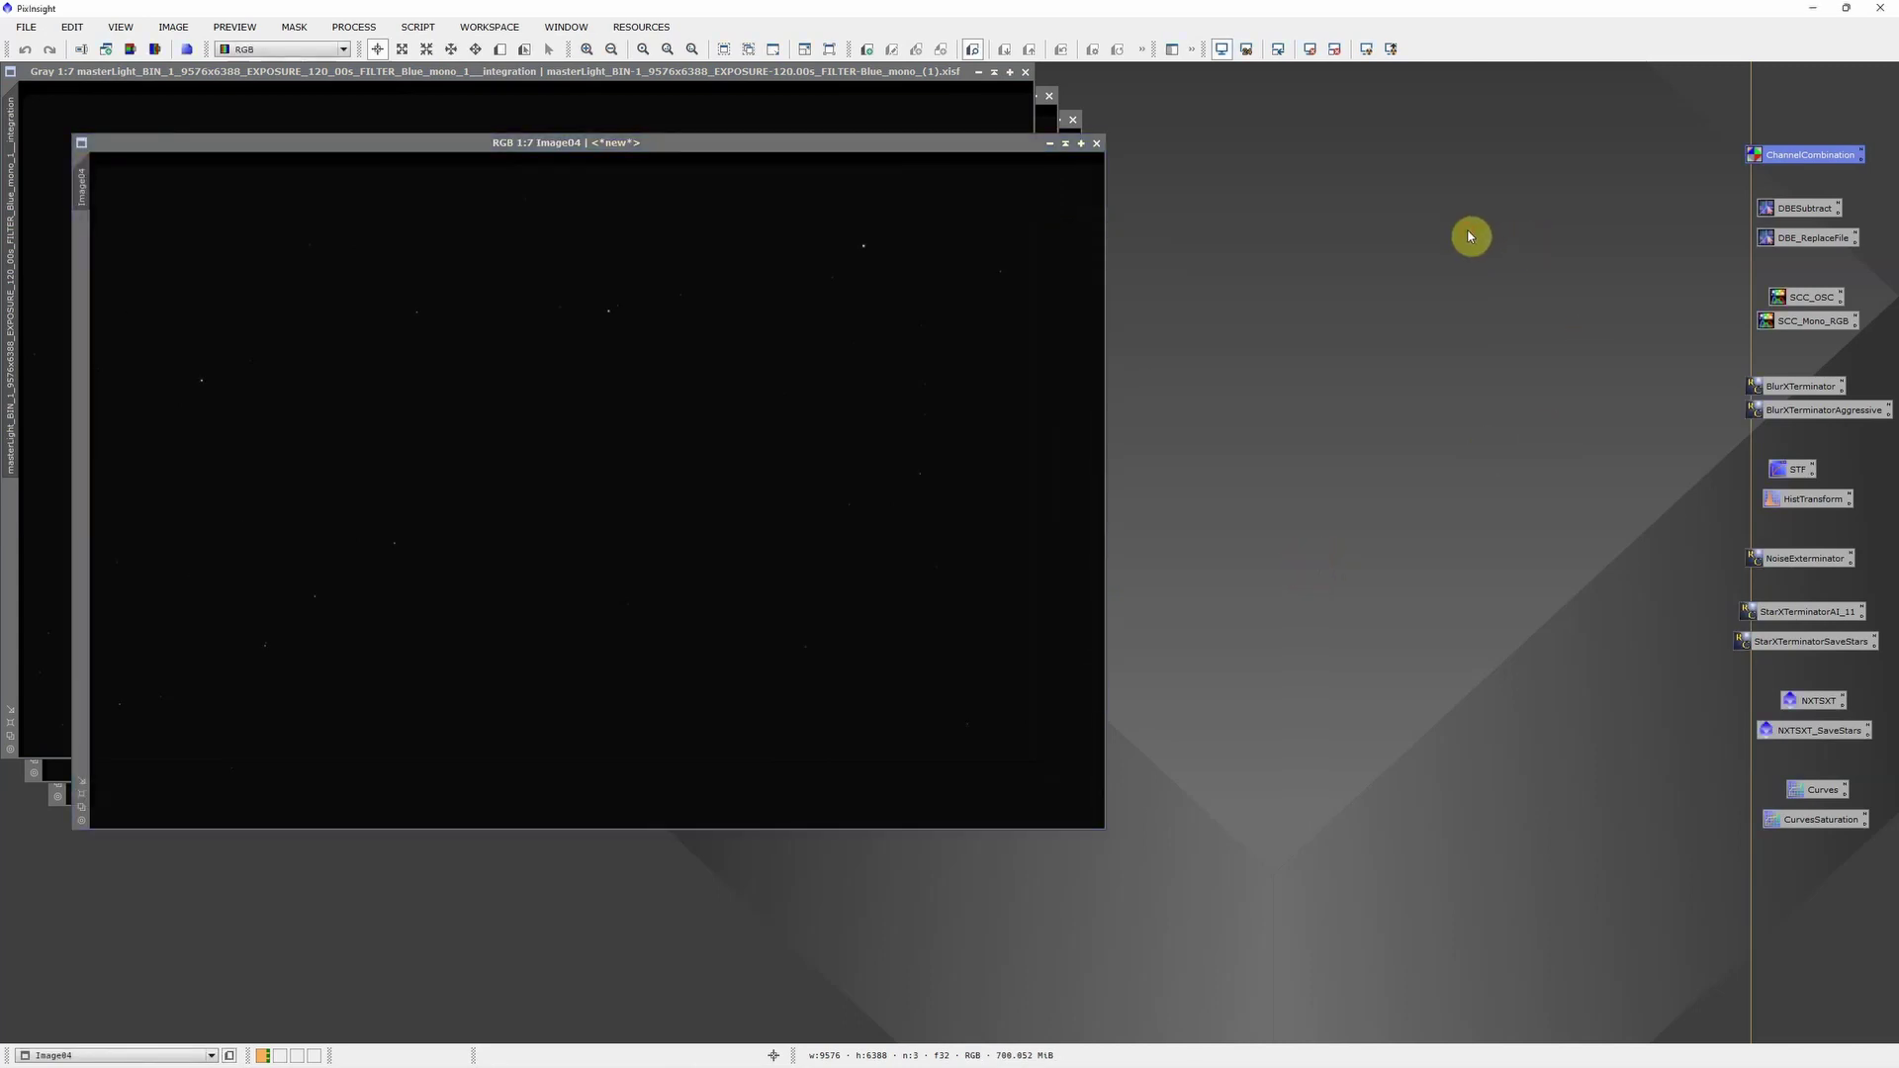
click(1026, 73)
click(1049, 95)
click(1073, 120)
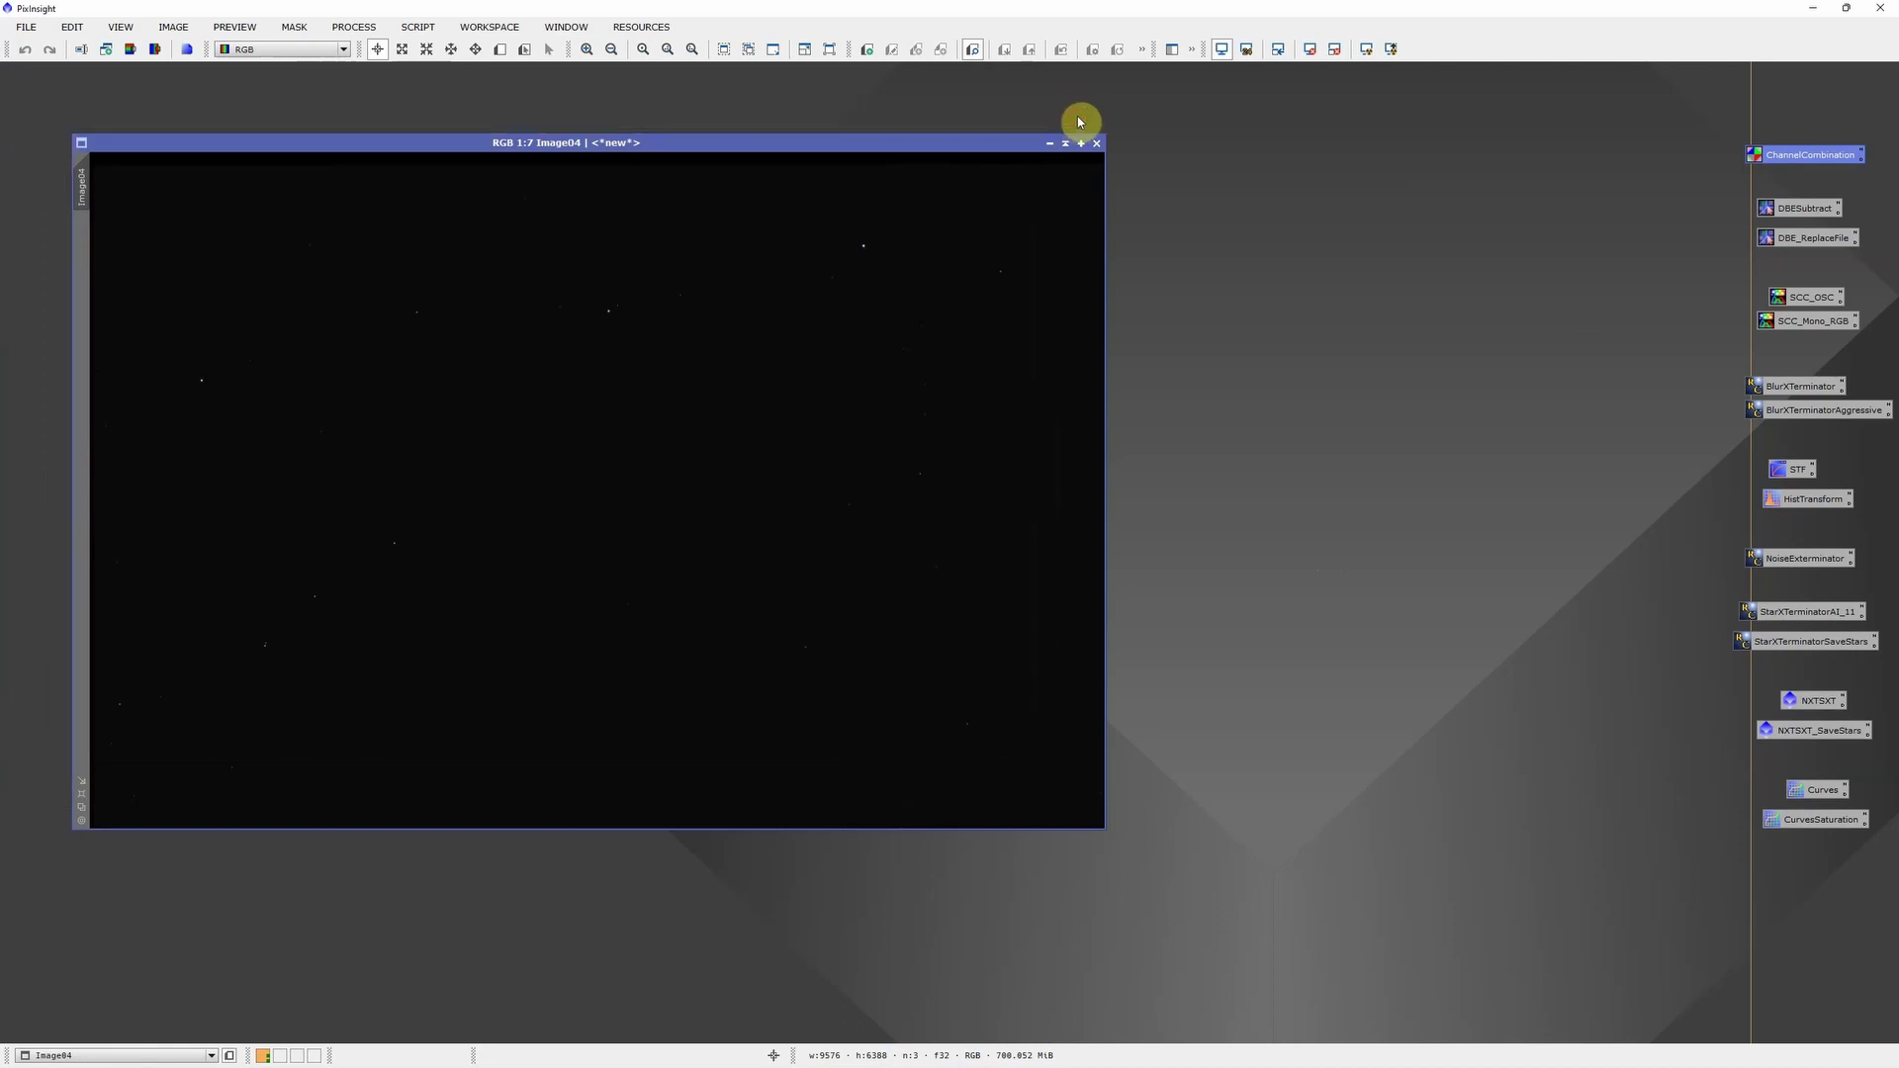
click(1368, 51)
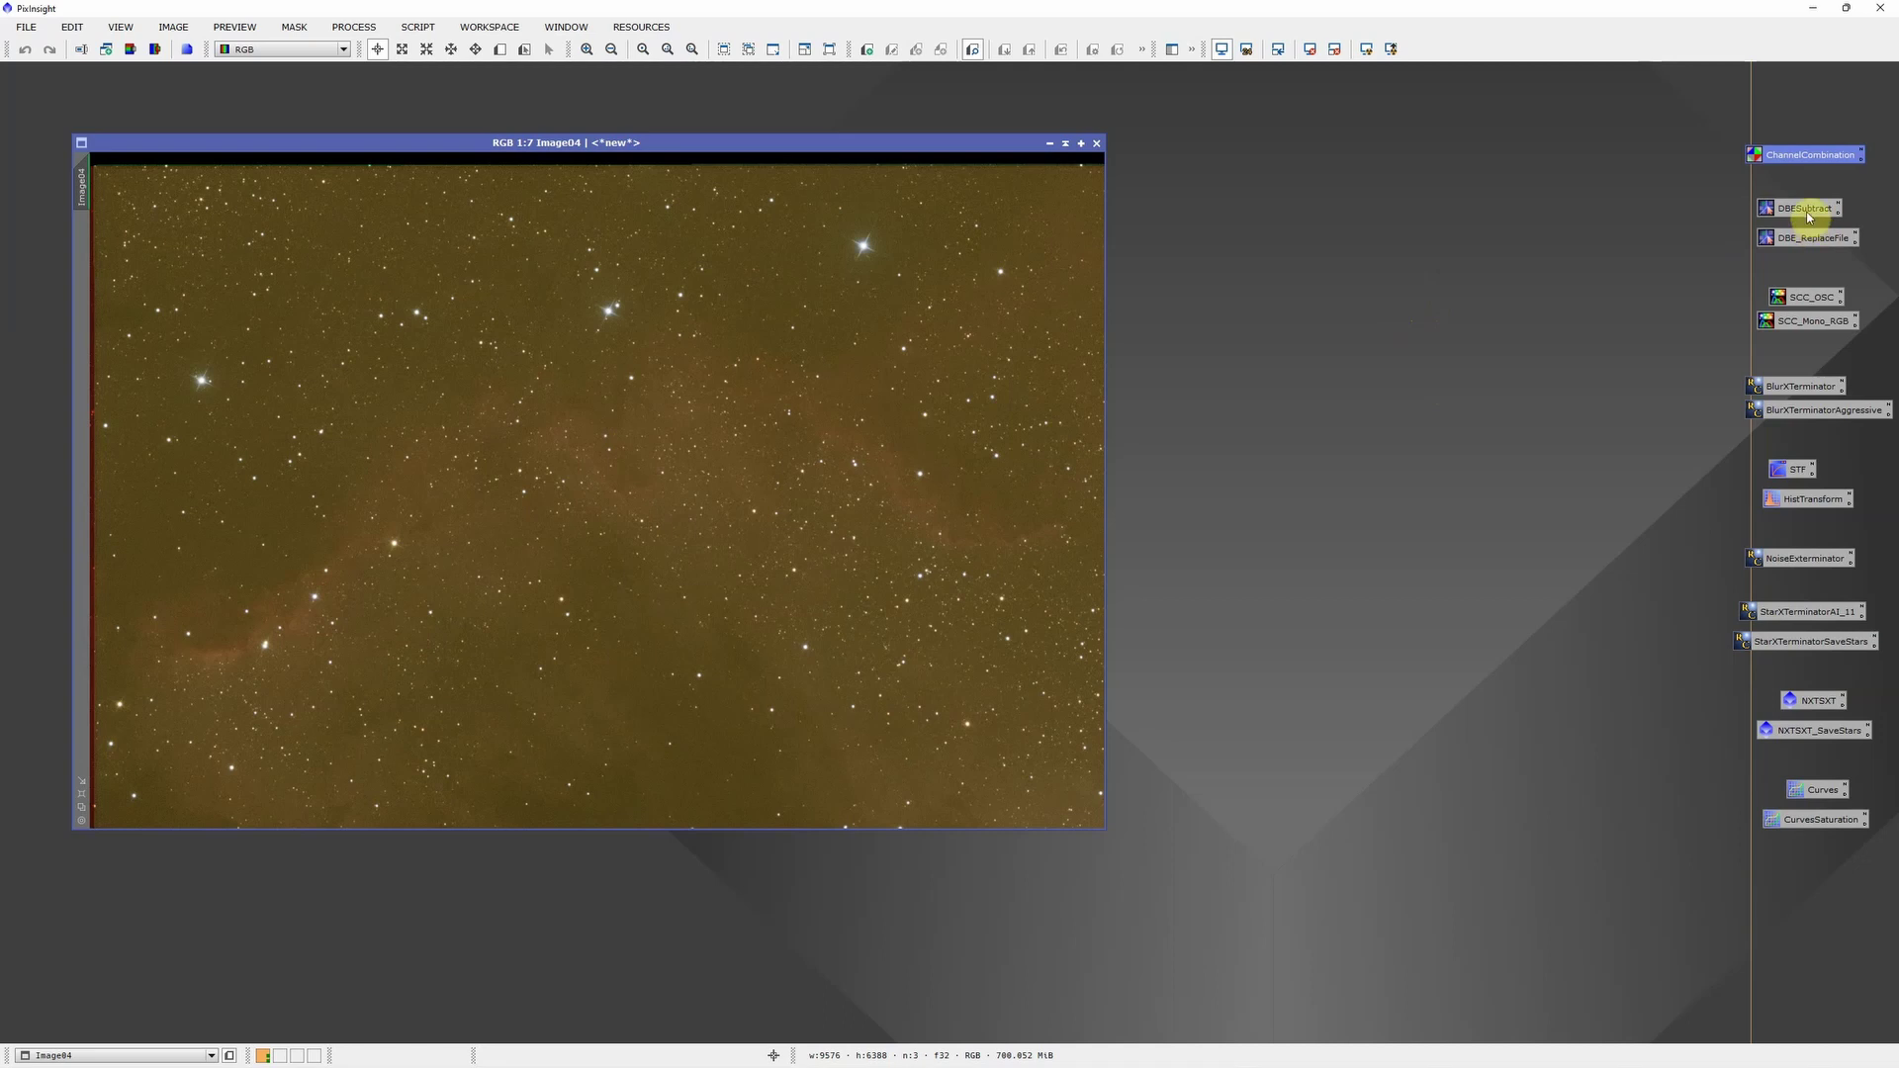
Run the DBESubtract background extraction on Image04 with its top-left sample nudged right, then close DBE.
double_click(1805, 207)
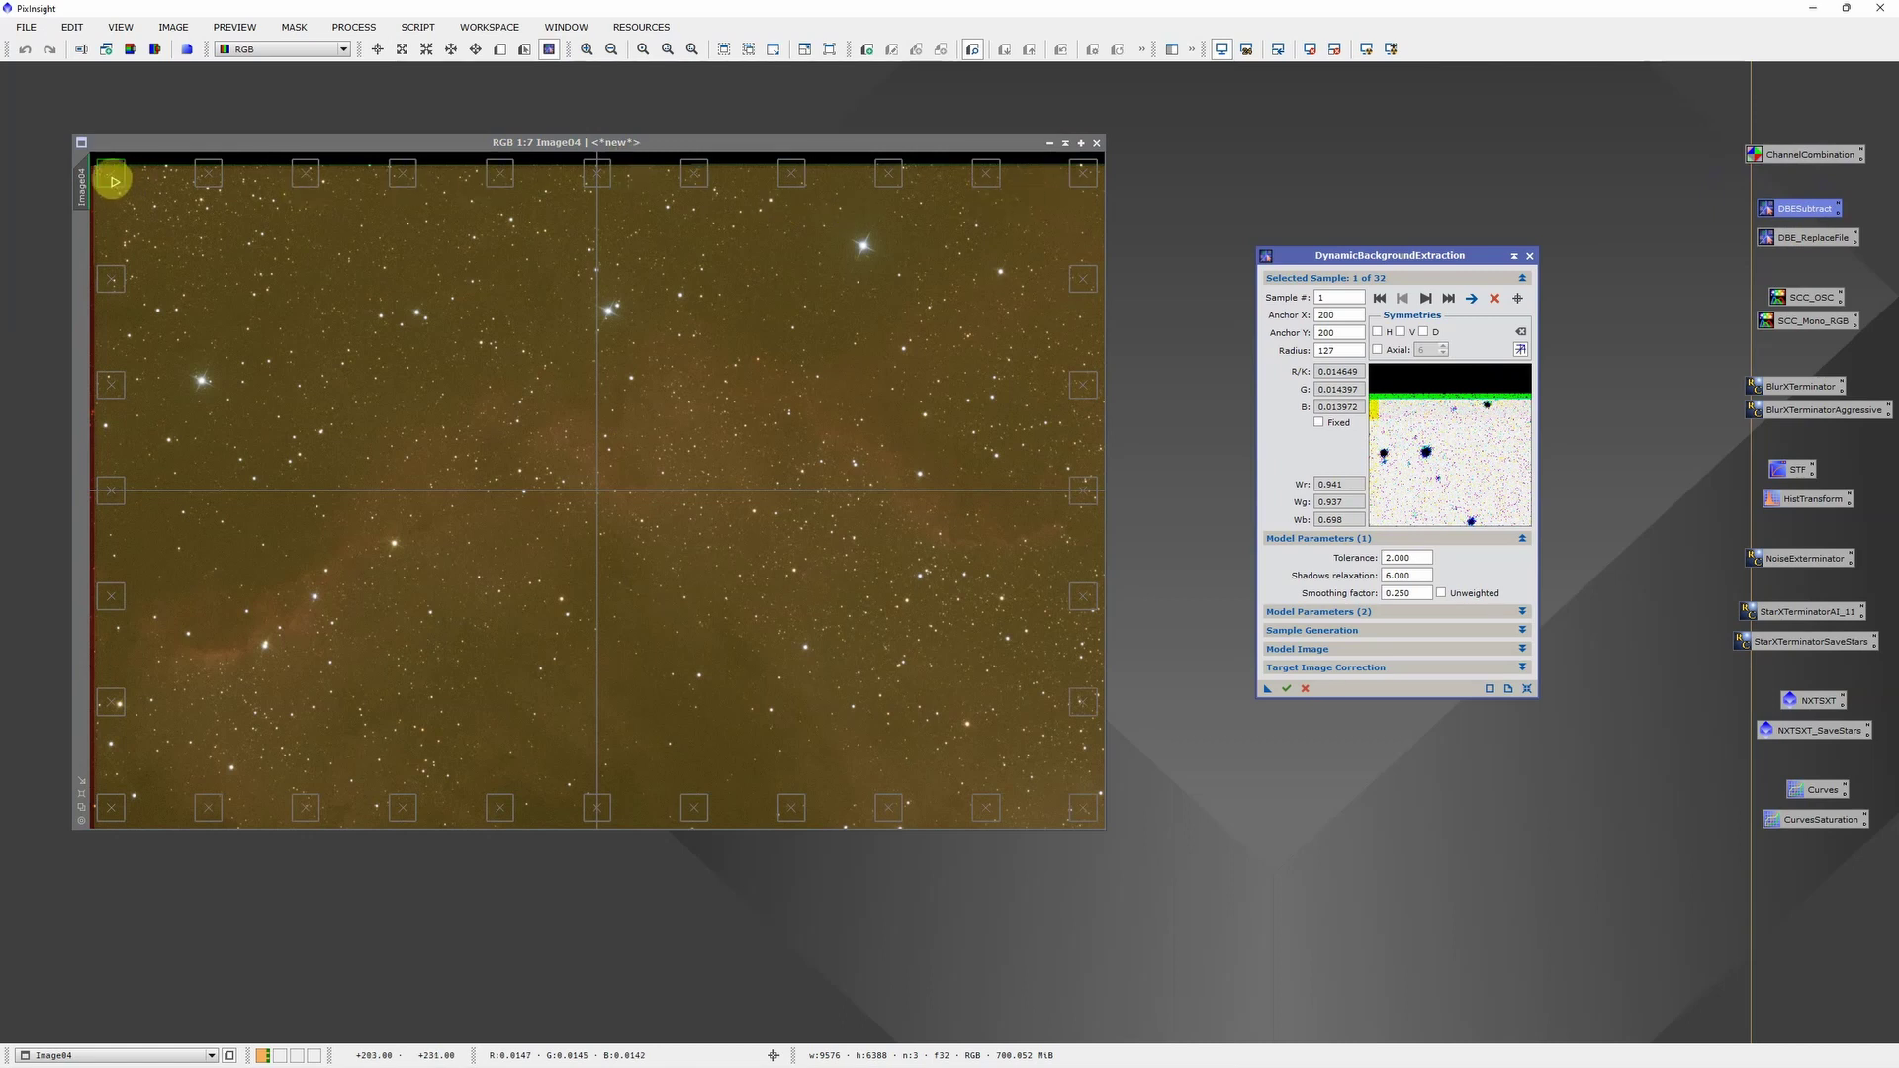
drag(111, 176, 1077, 191)
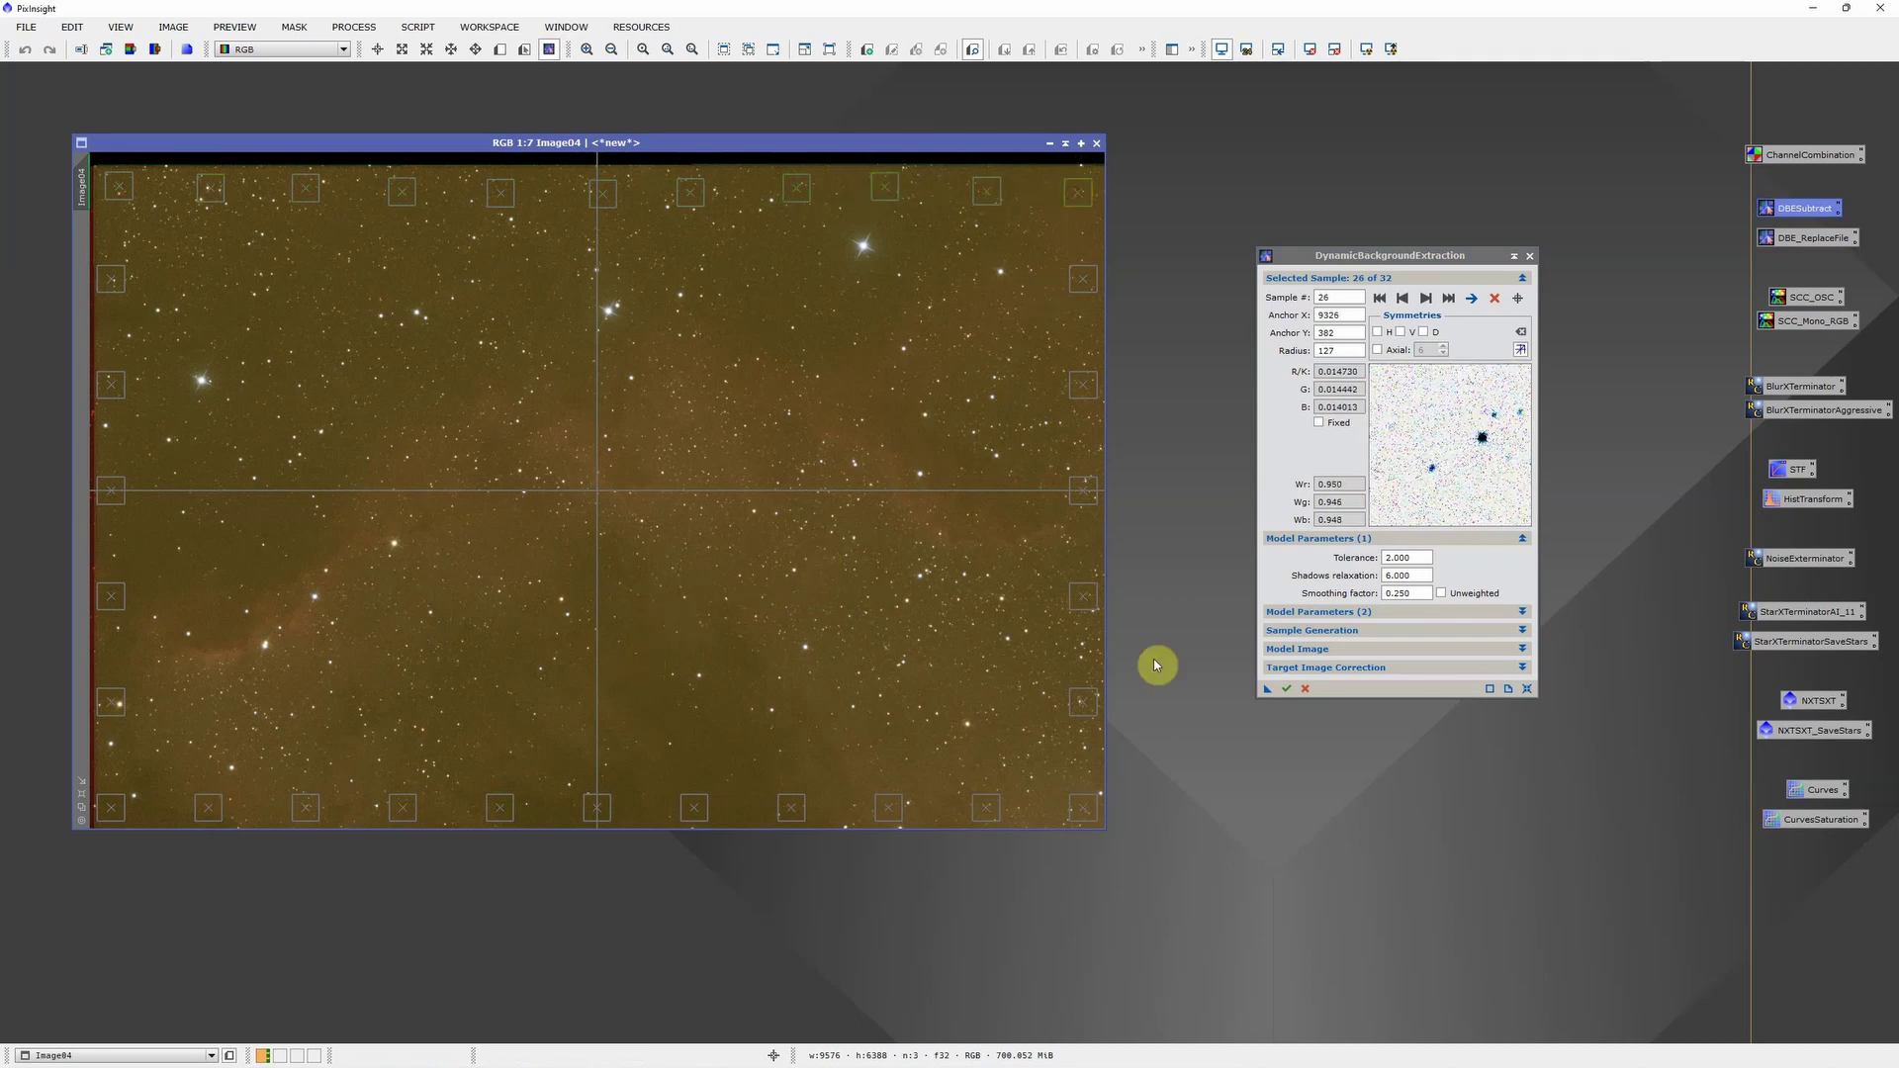
click(1287, 691)
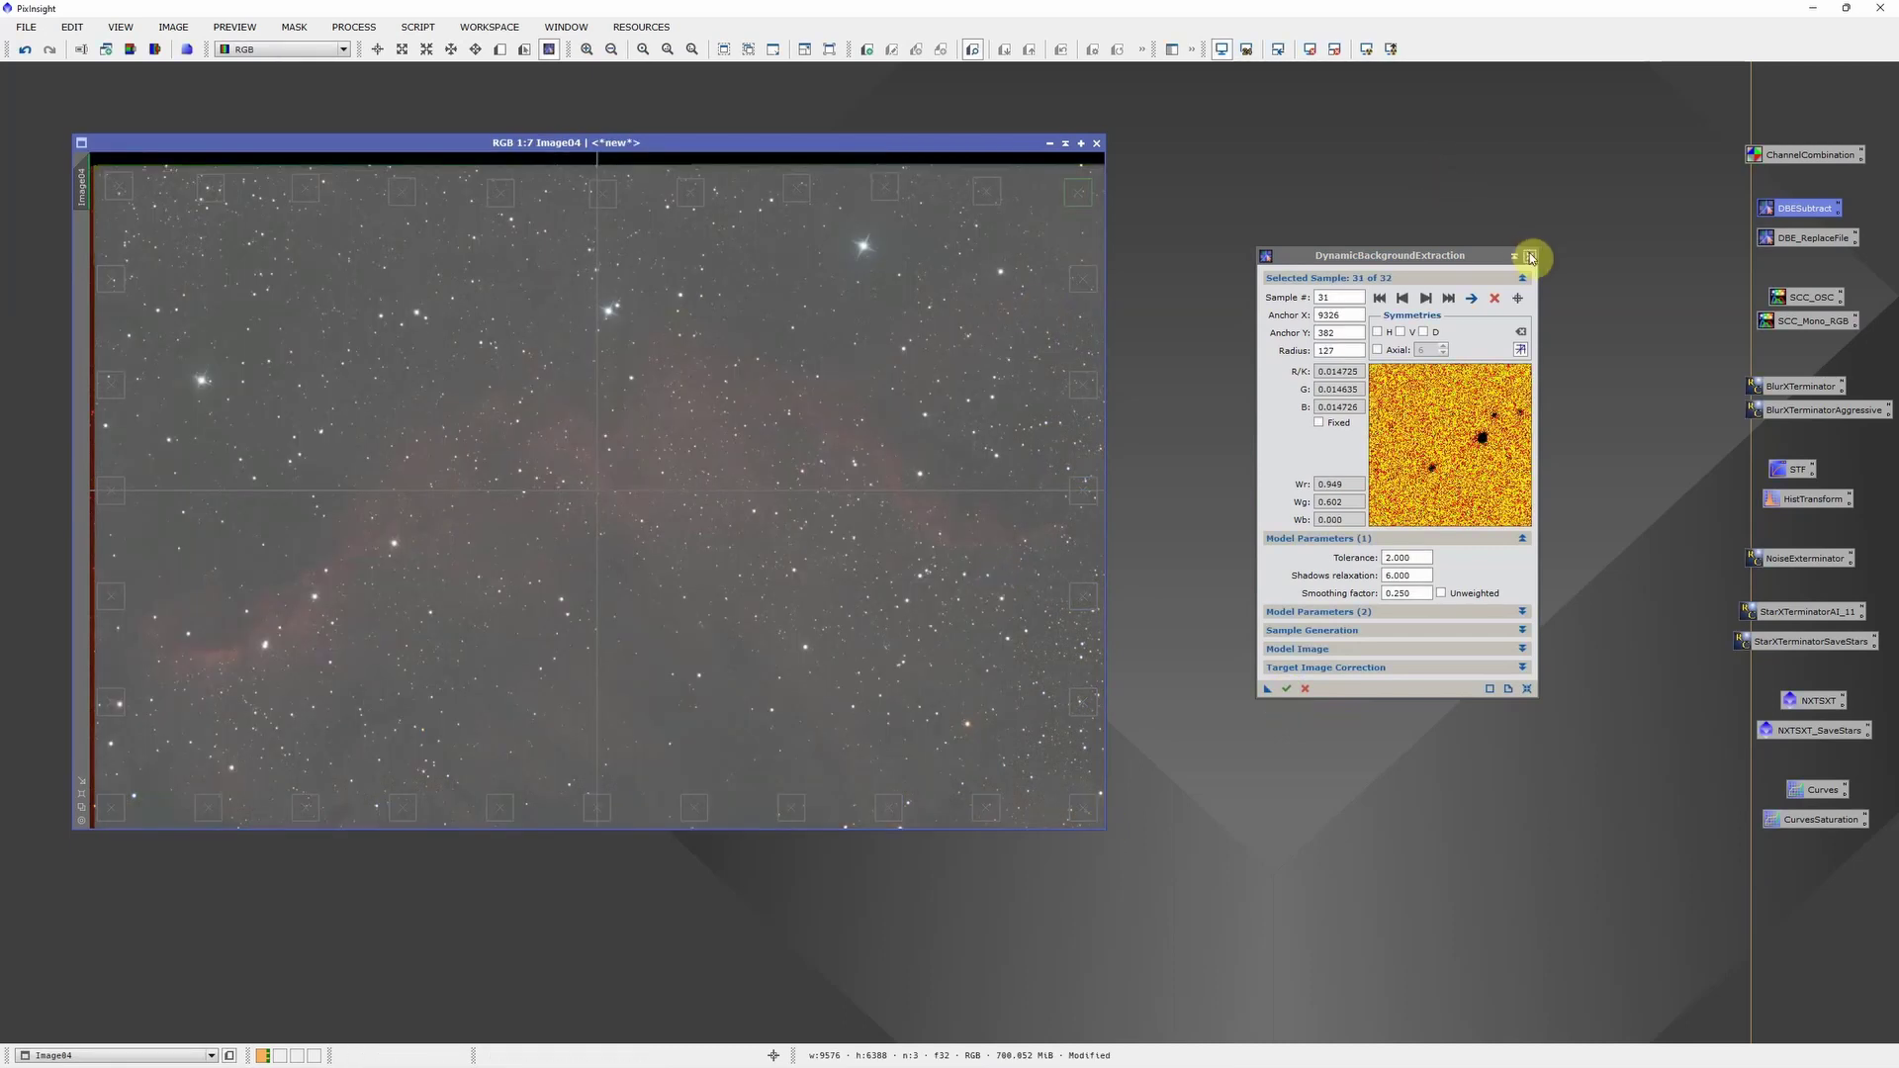
click(1530, 258)
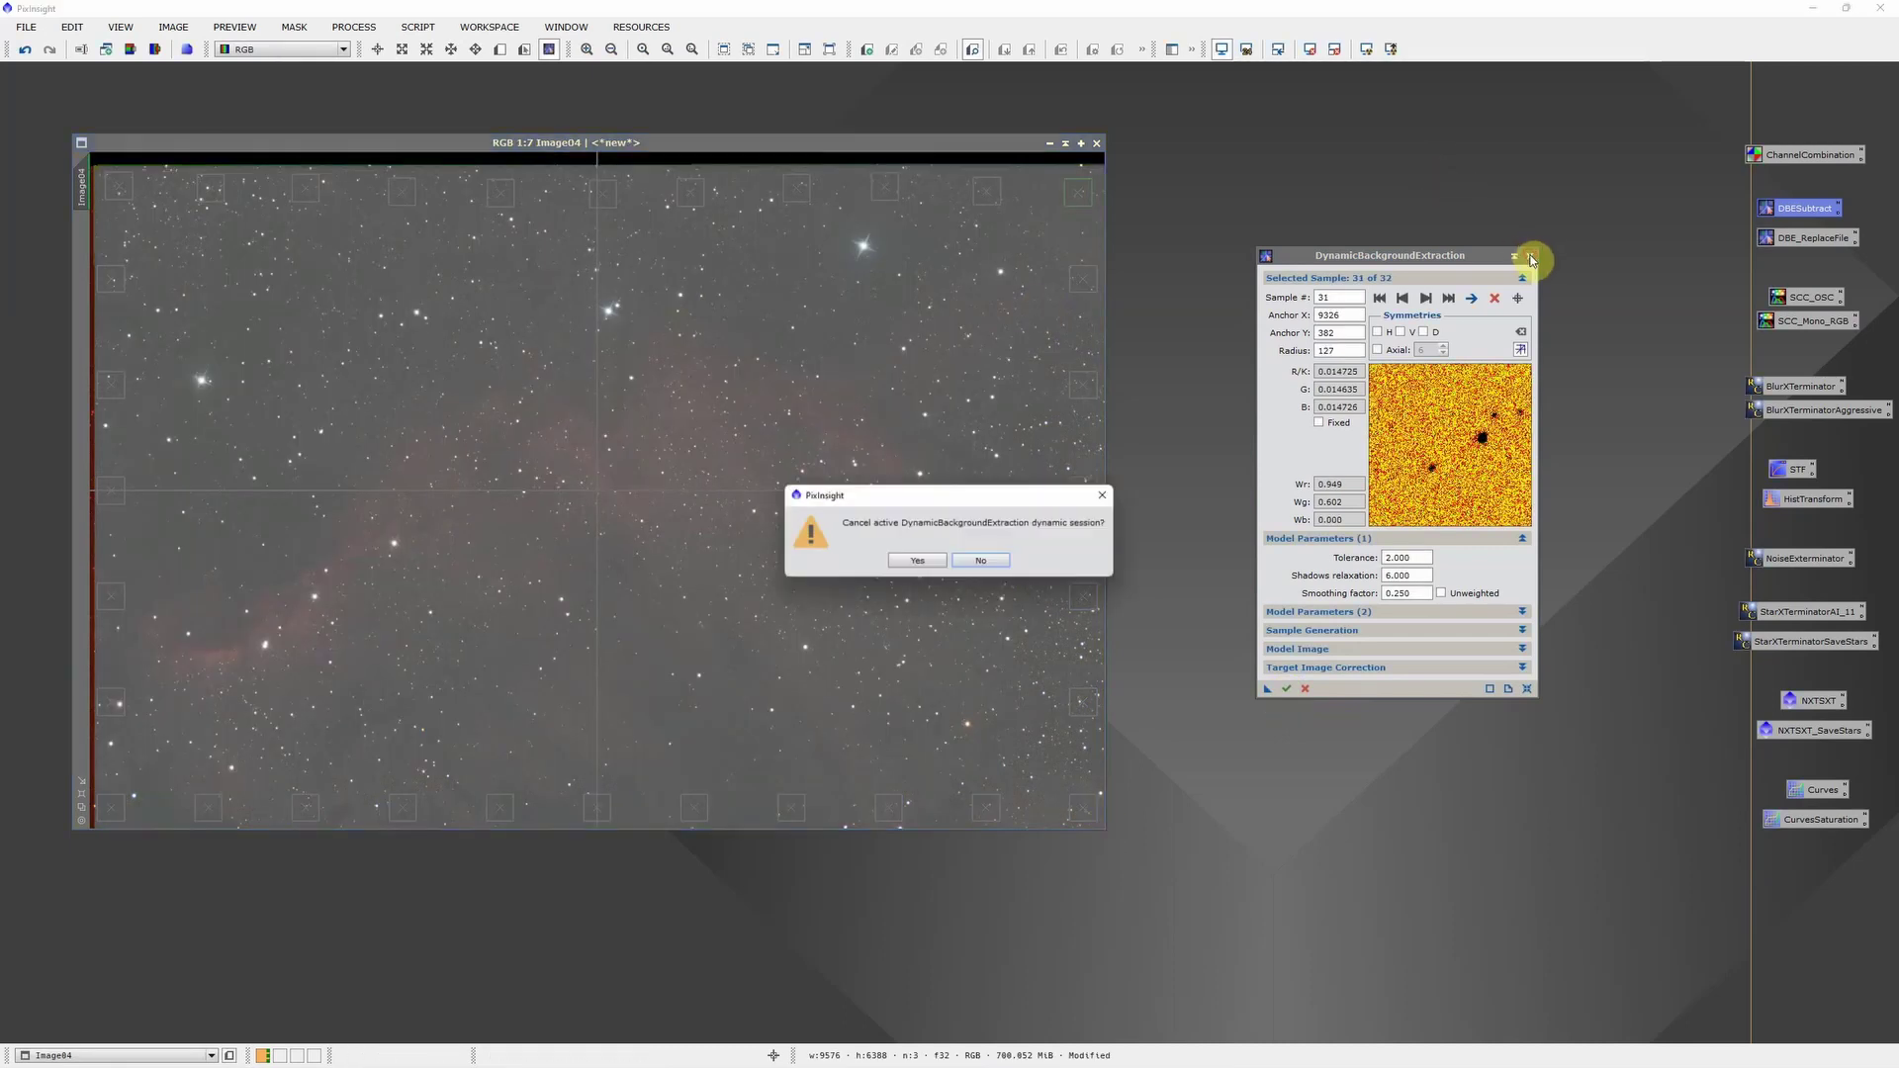
click(924, 567)
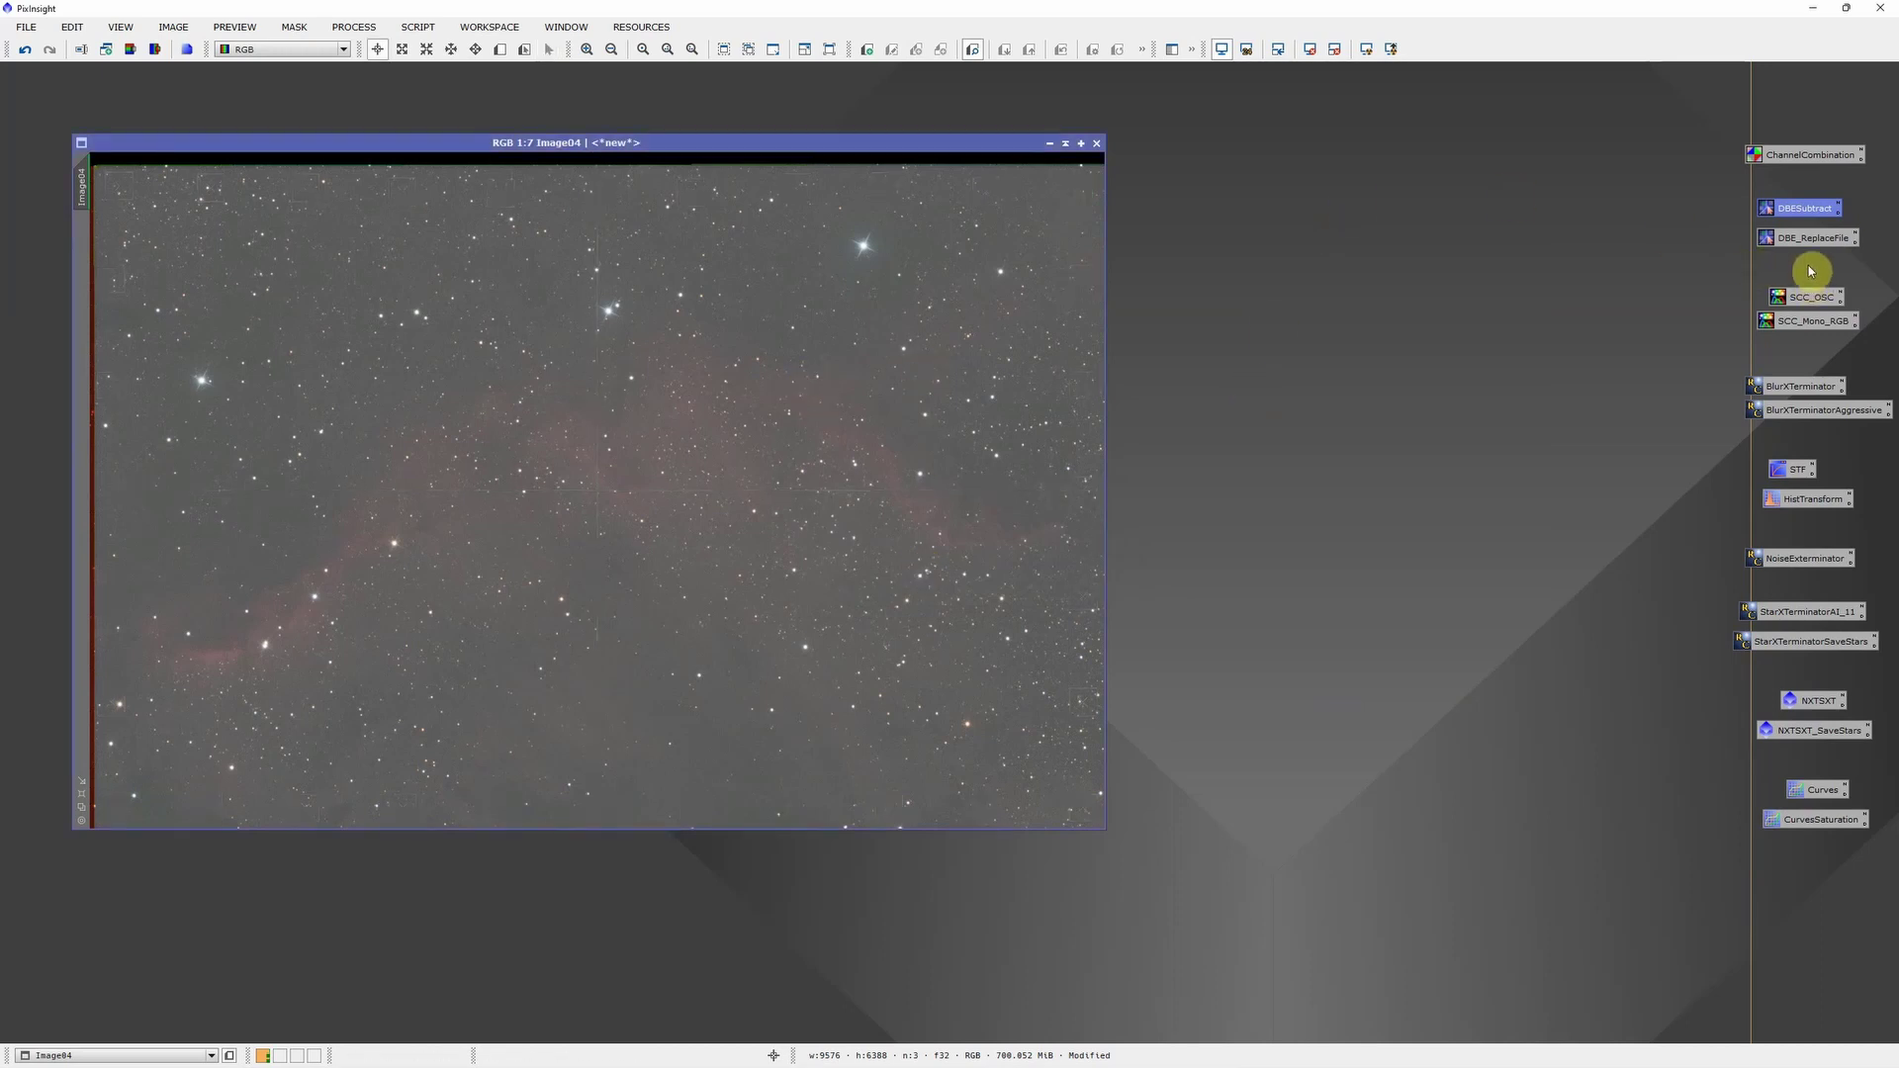
Apply the SCC_Mono_RGB spectrophotometric colour calibration preset to Image04.
click(1803, 321)
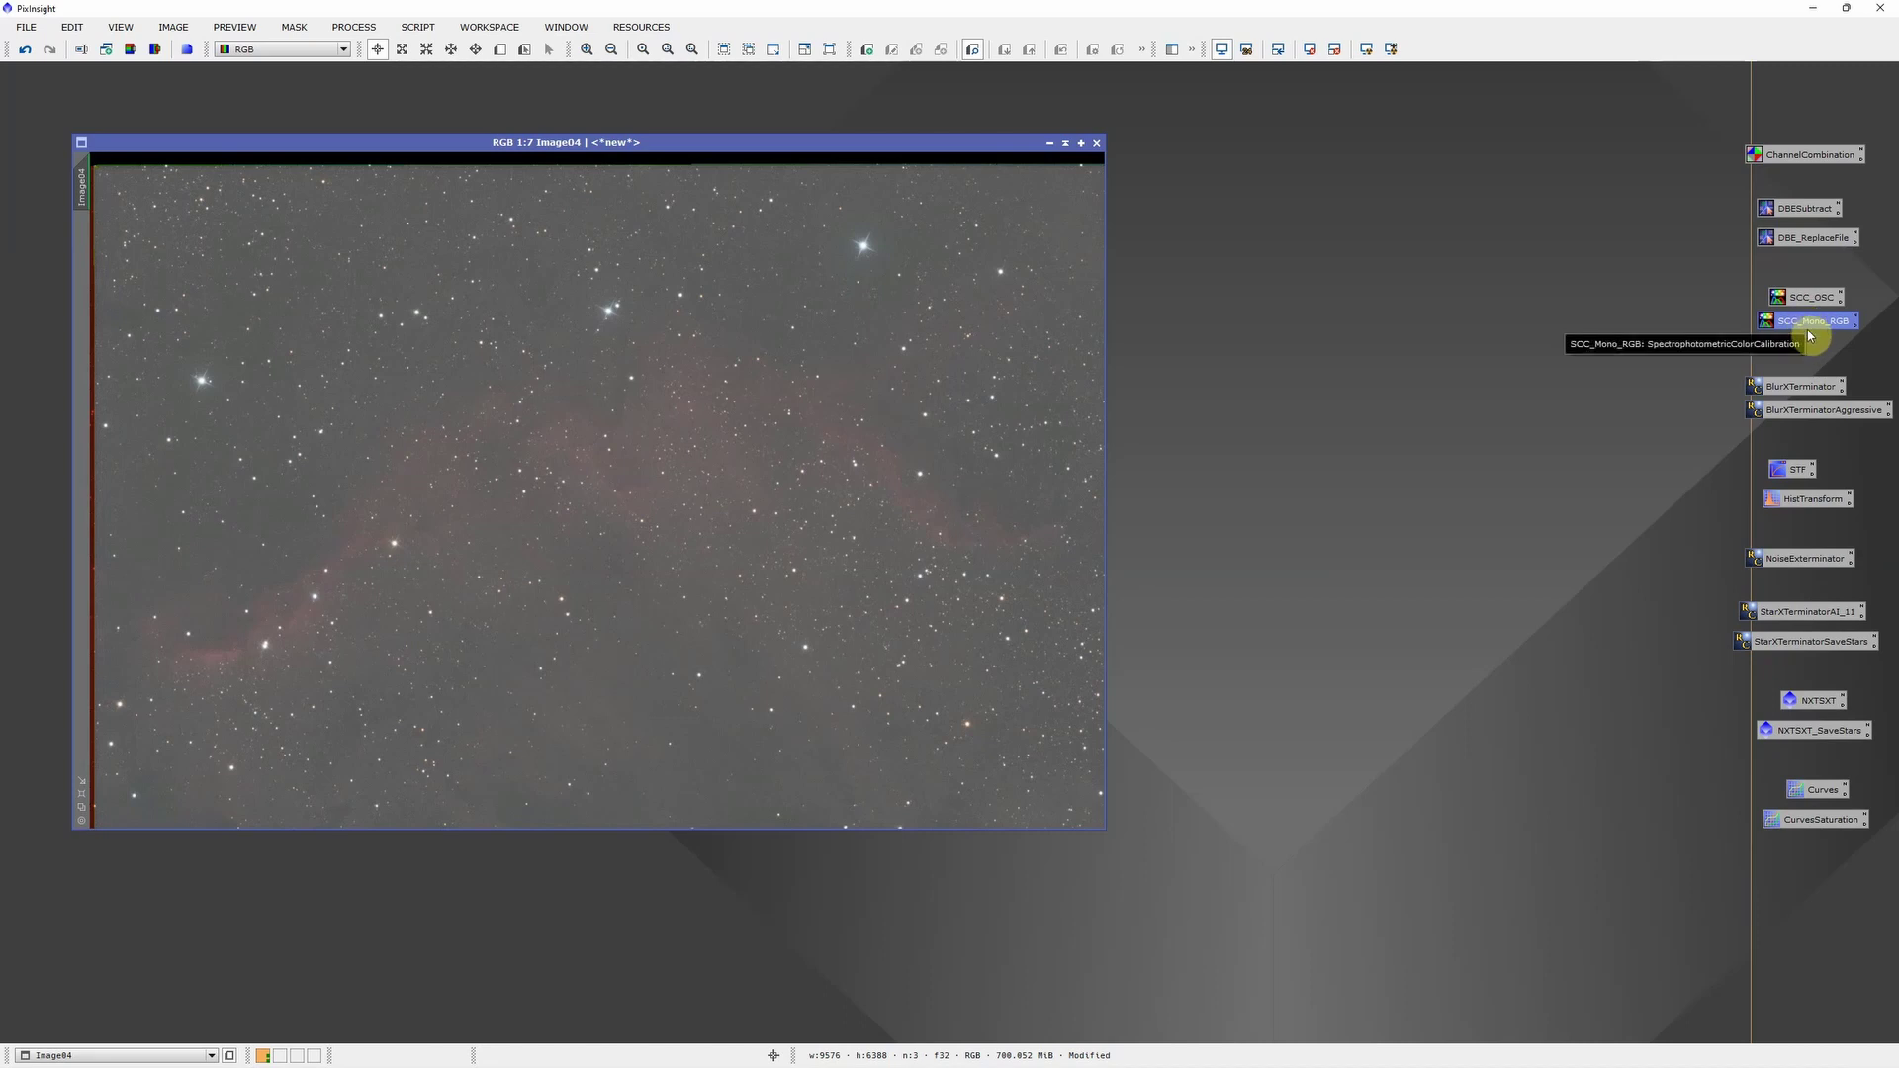
drag(1810, 326, 837, 409)
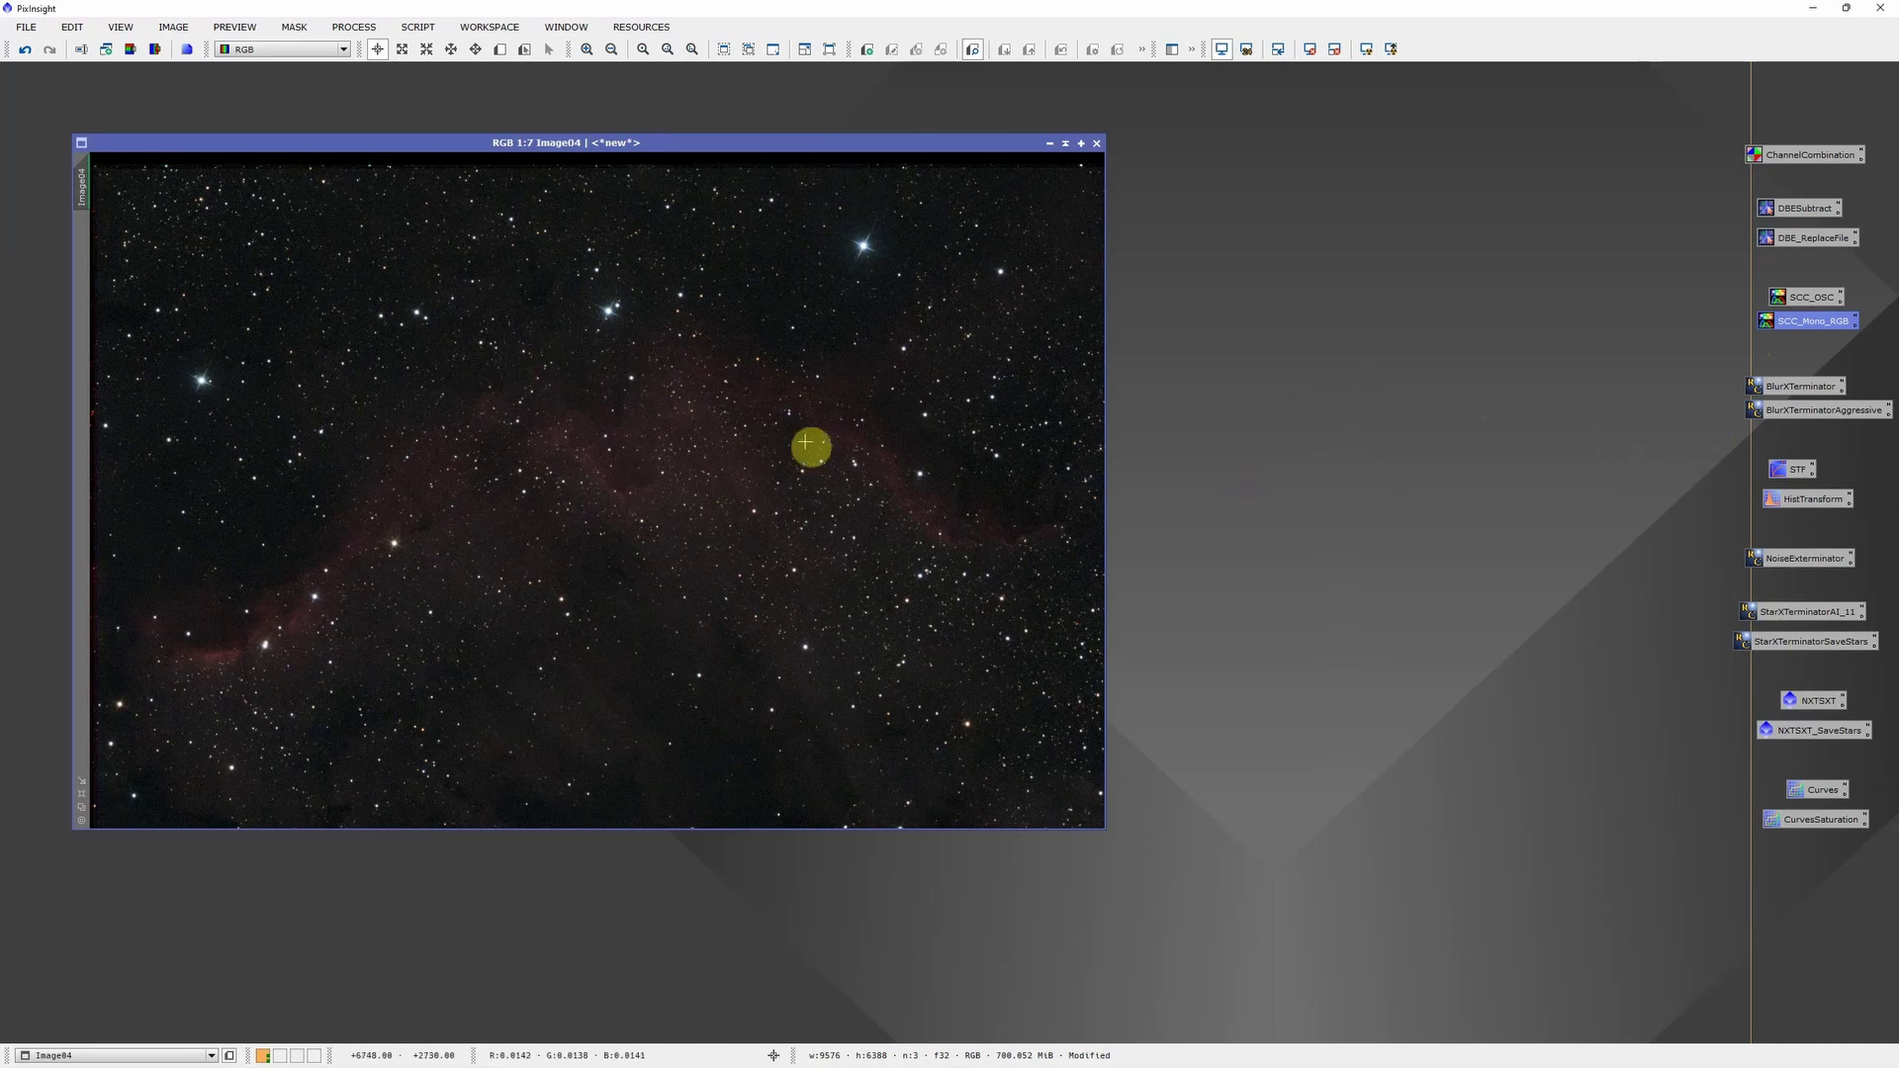
Duplicate Image04 into Image04_clone and move the copy aside.
right_click(688, 321)
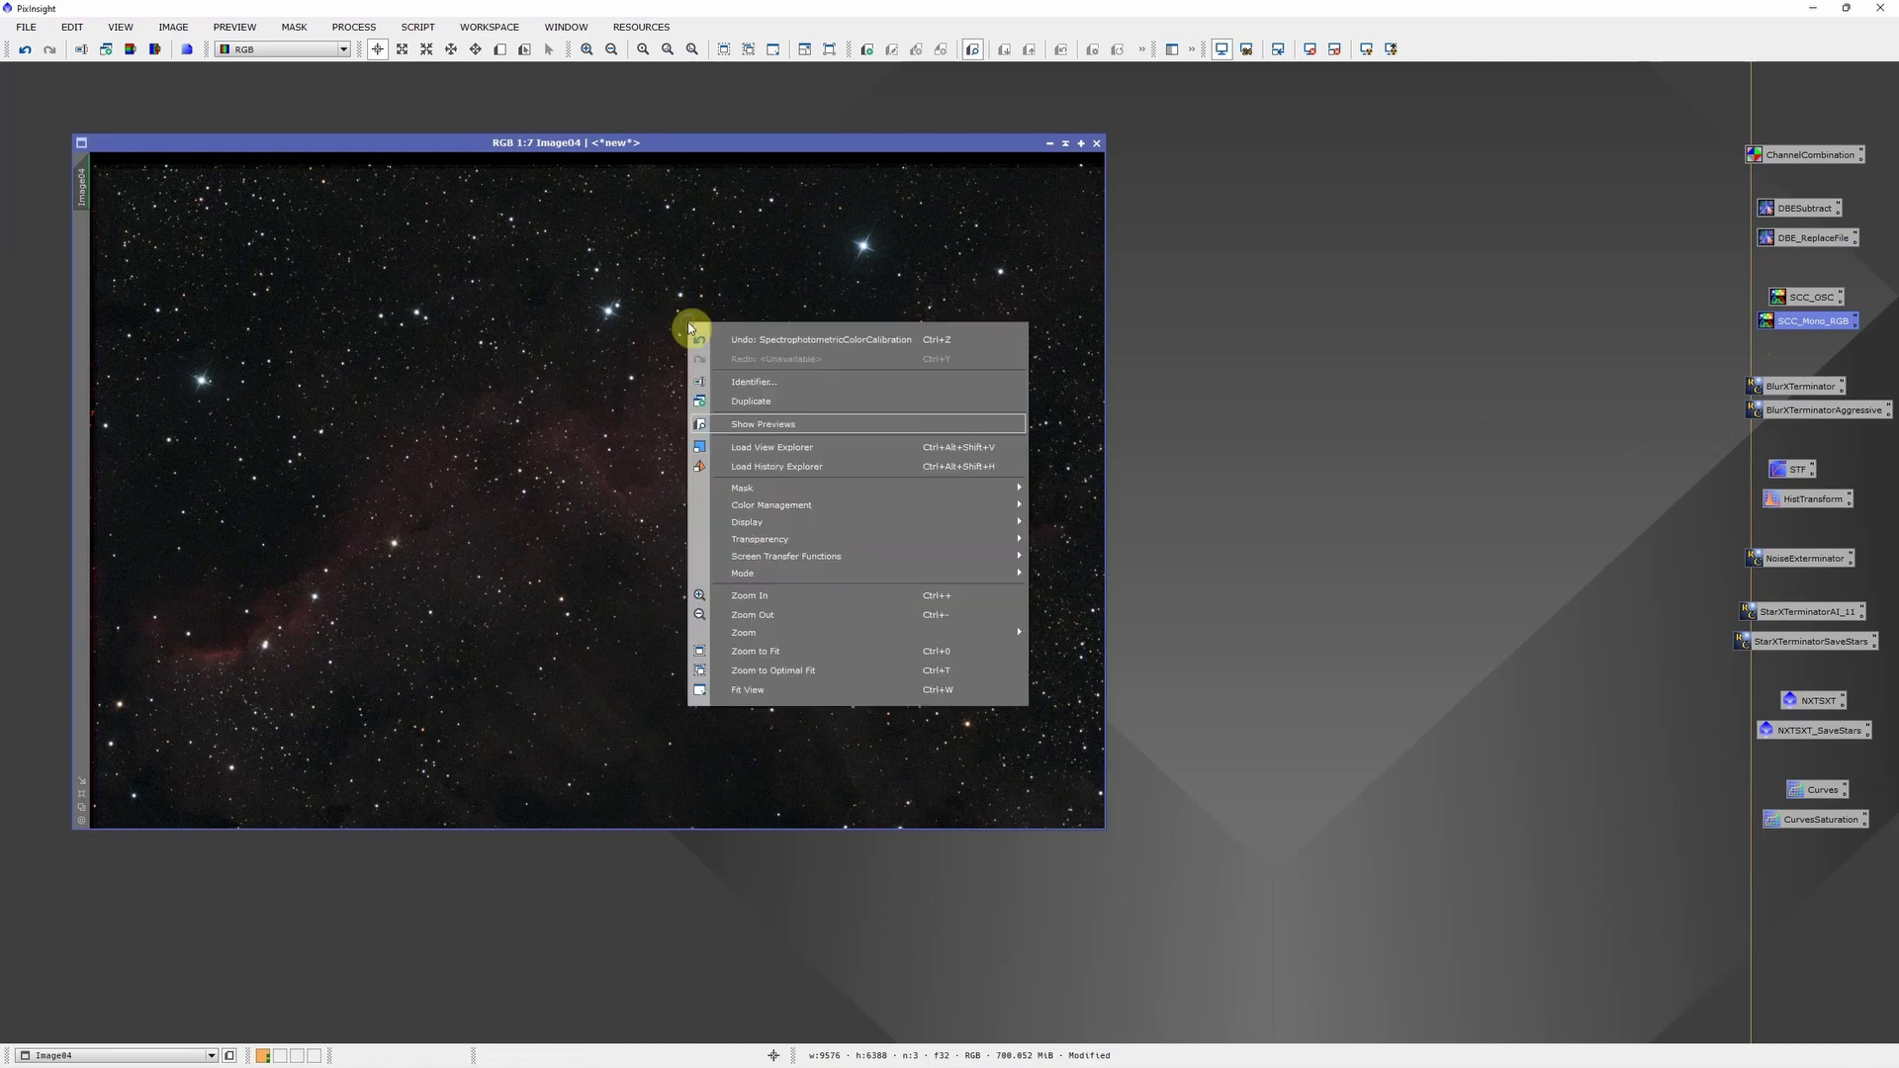
click(774, 401)
drag(775, 191, 906, 220)
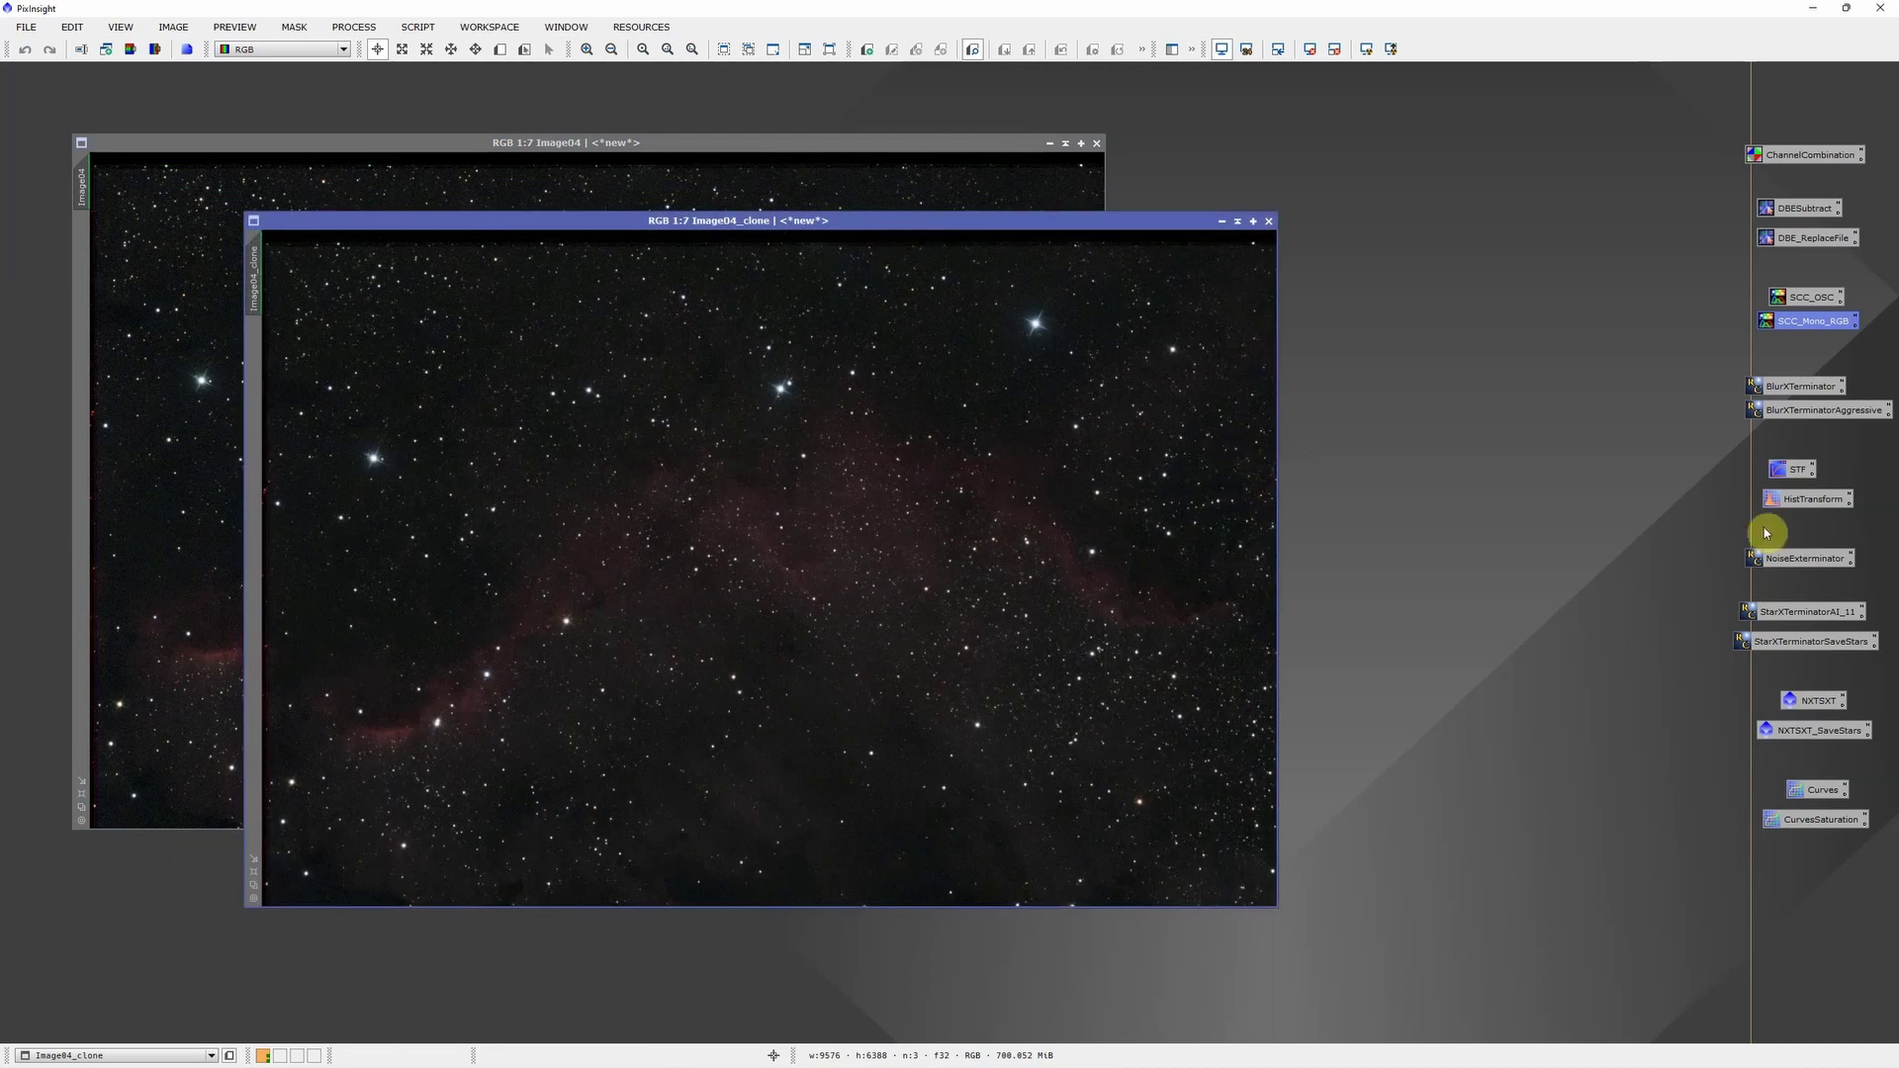
Sharpen Image04_clone with BlurXTerminatorAggressive (stars 0.32, halos -0.20, nonstellar 0.90).
double_click(1818, 413)
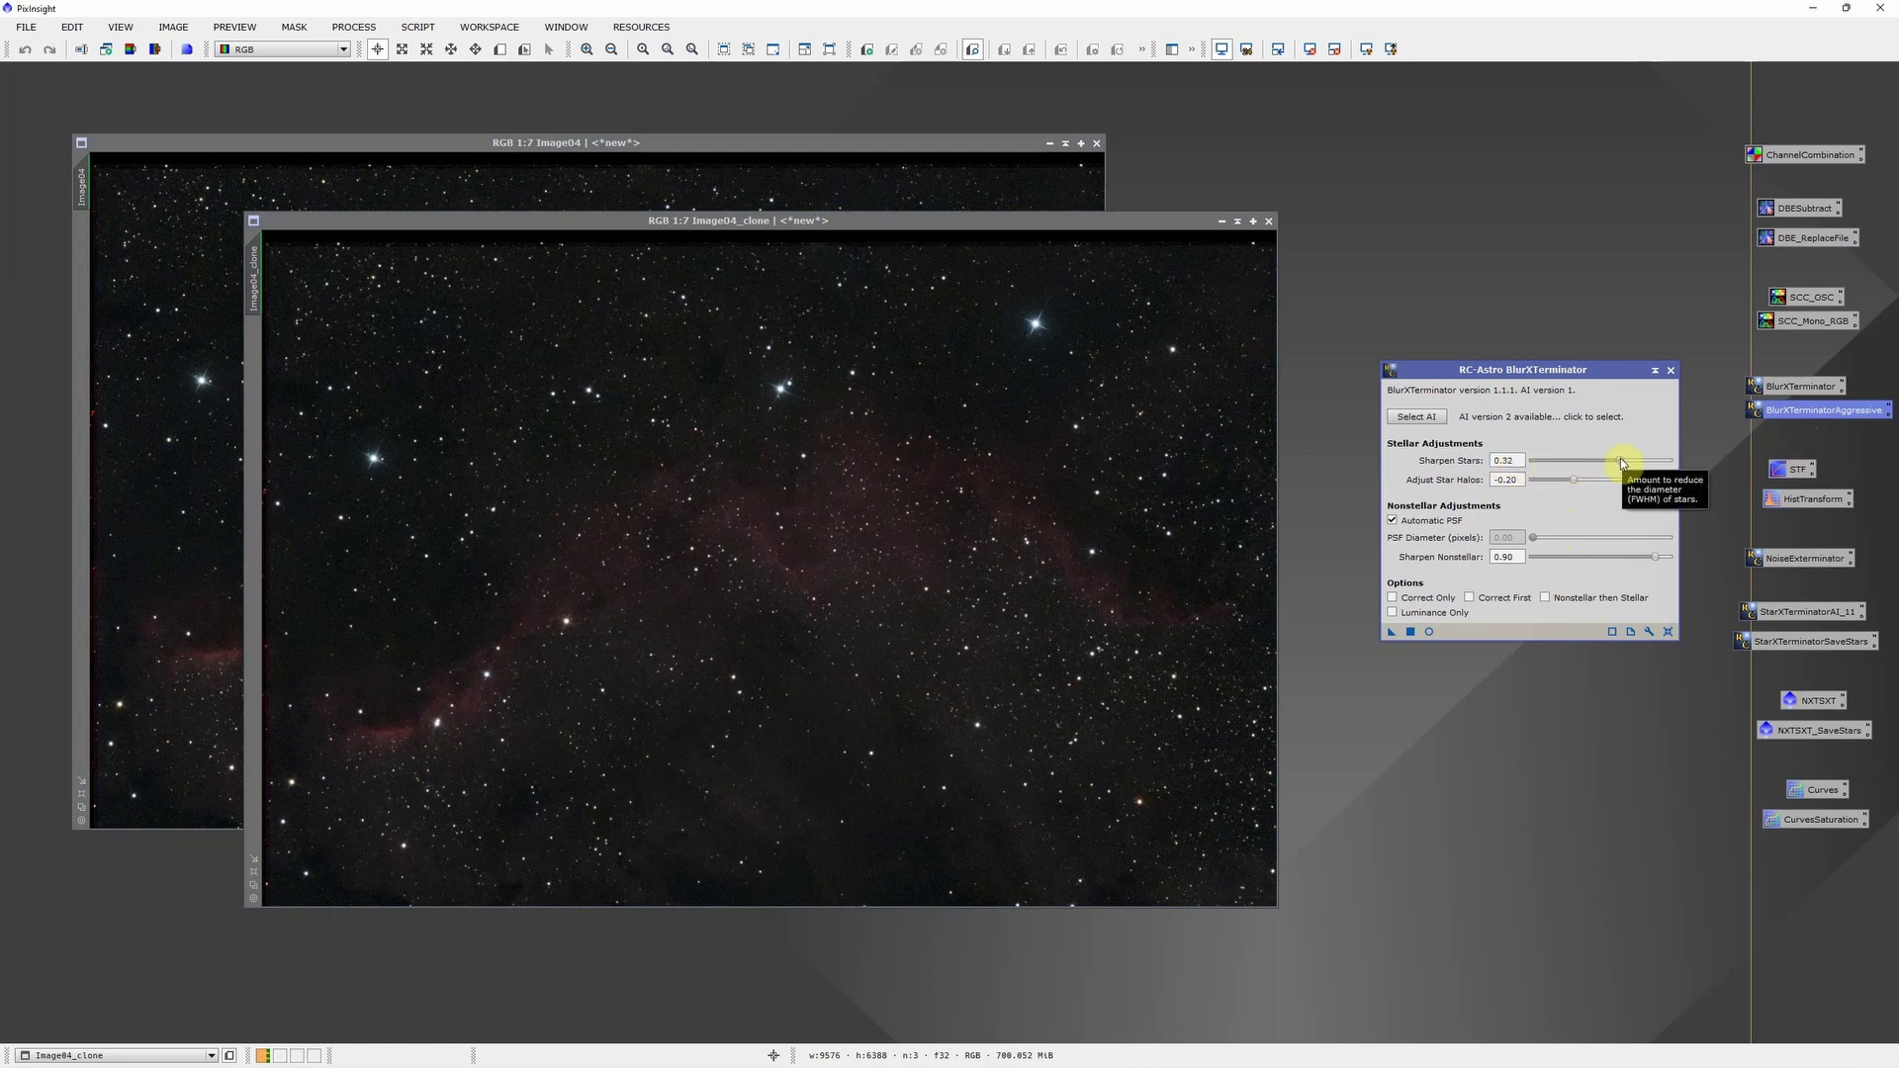
click(1422, 633)
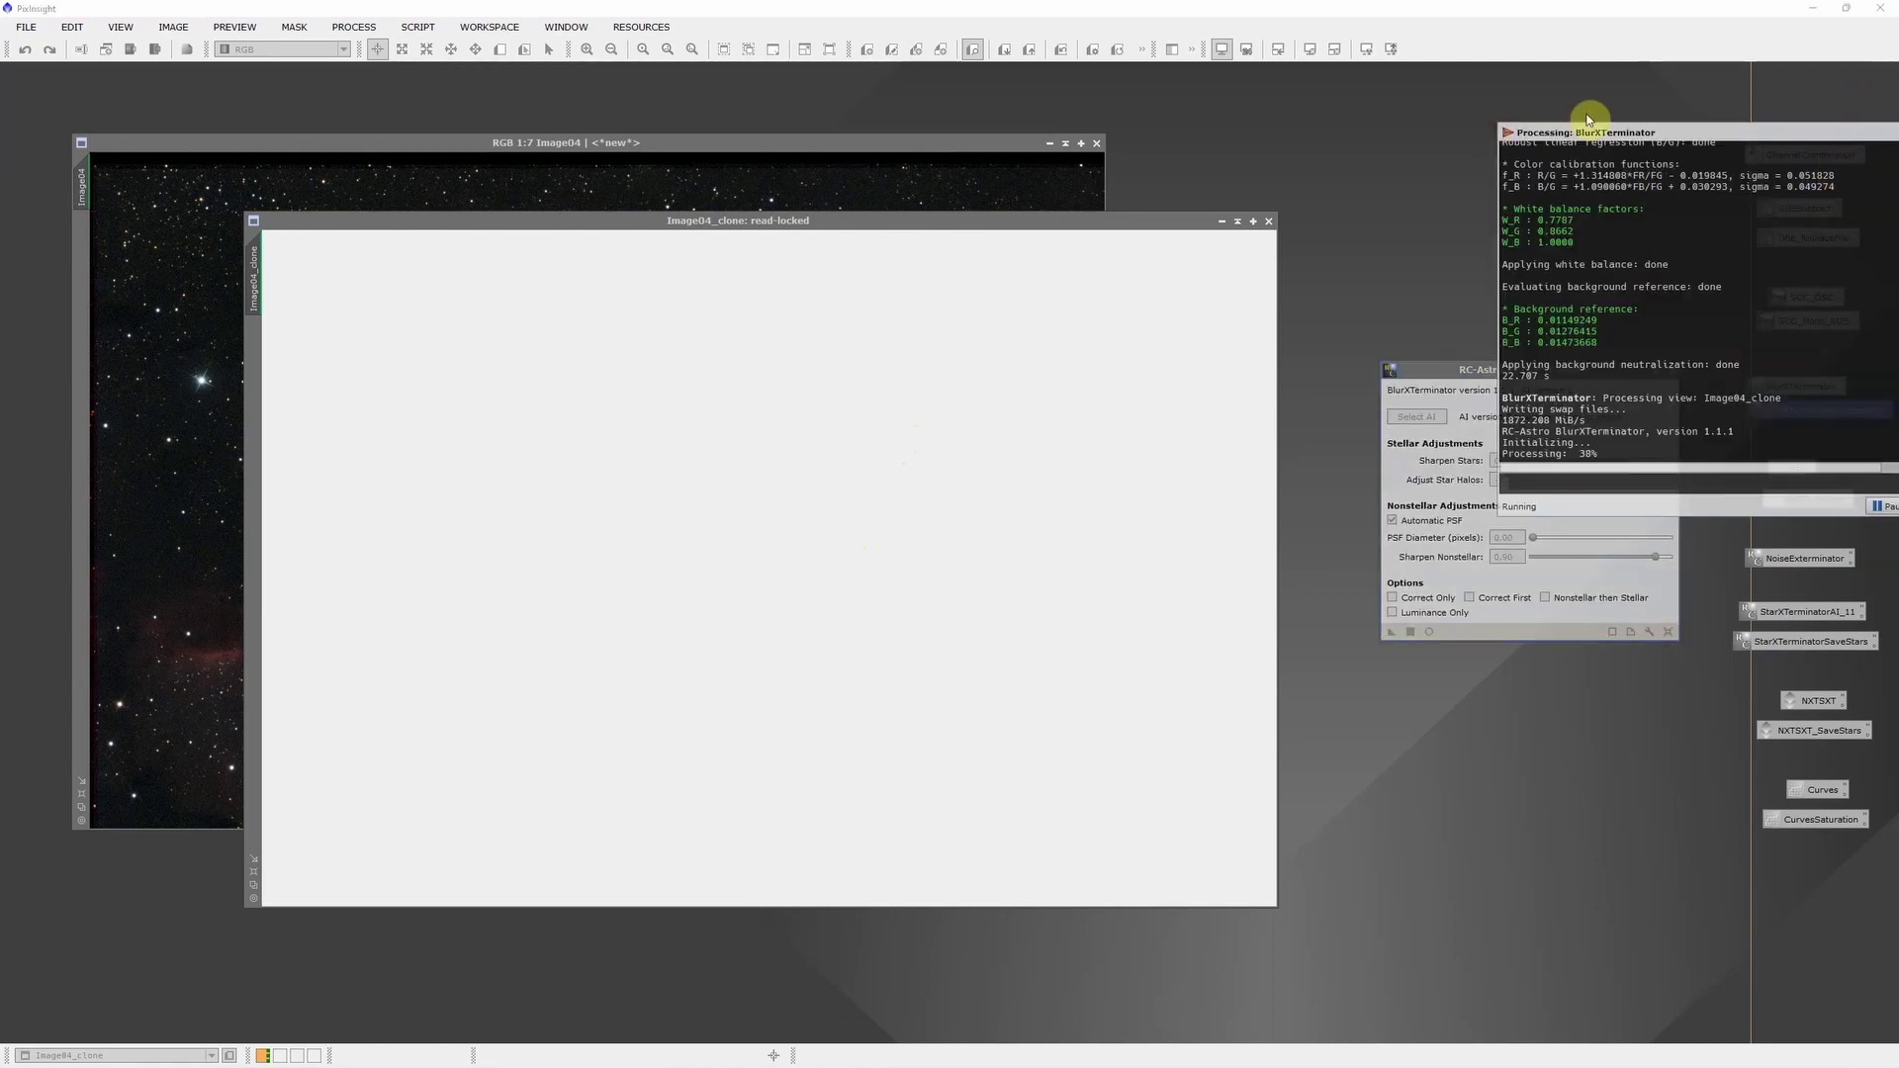
drag(1662, 137, 1462, 93)
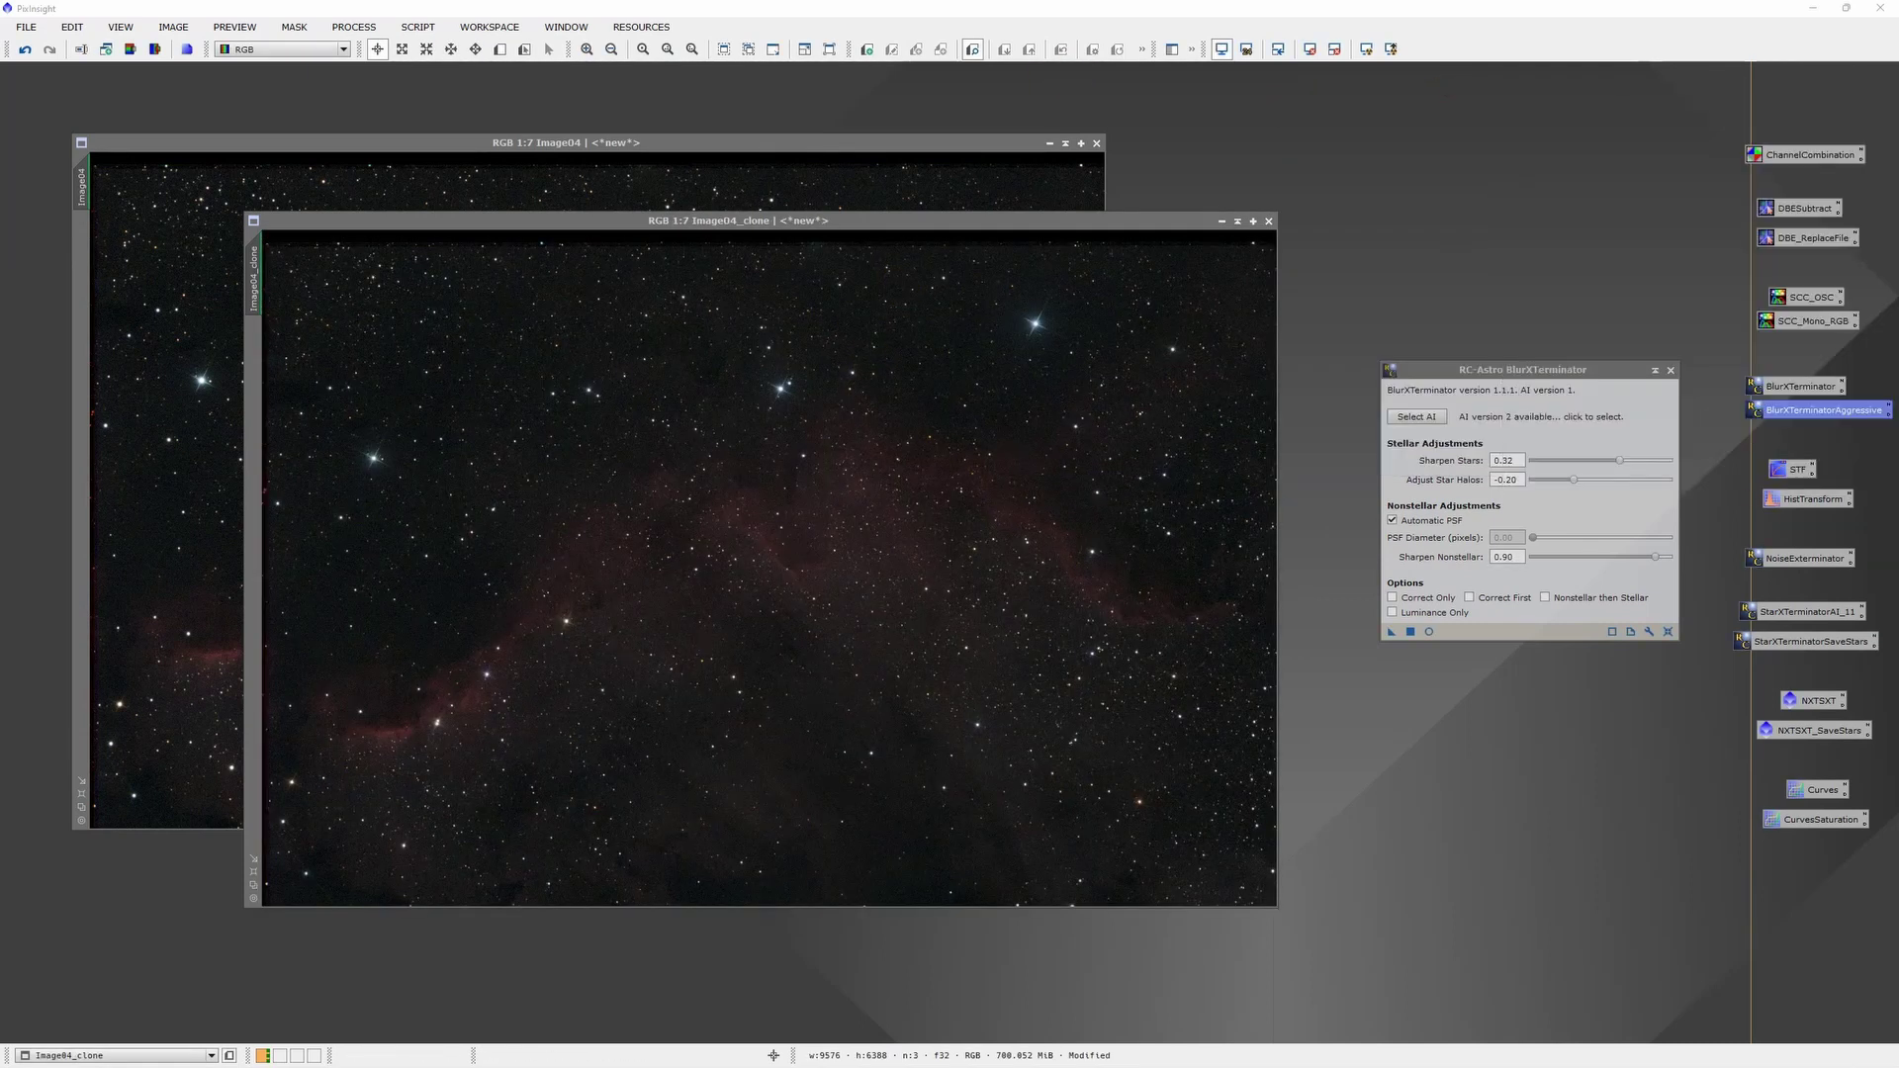
Sharpen the original Image04 with standard BlurXTerminator at Stars 0.25, Halos 0.30, Nonstellar 0.90.
click(651, 145)
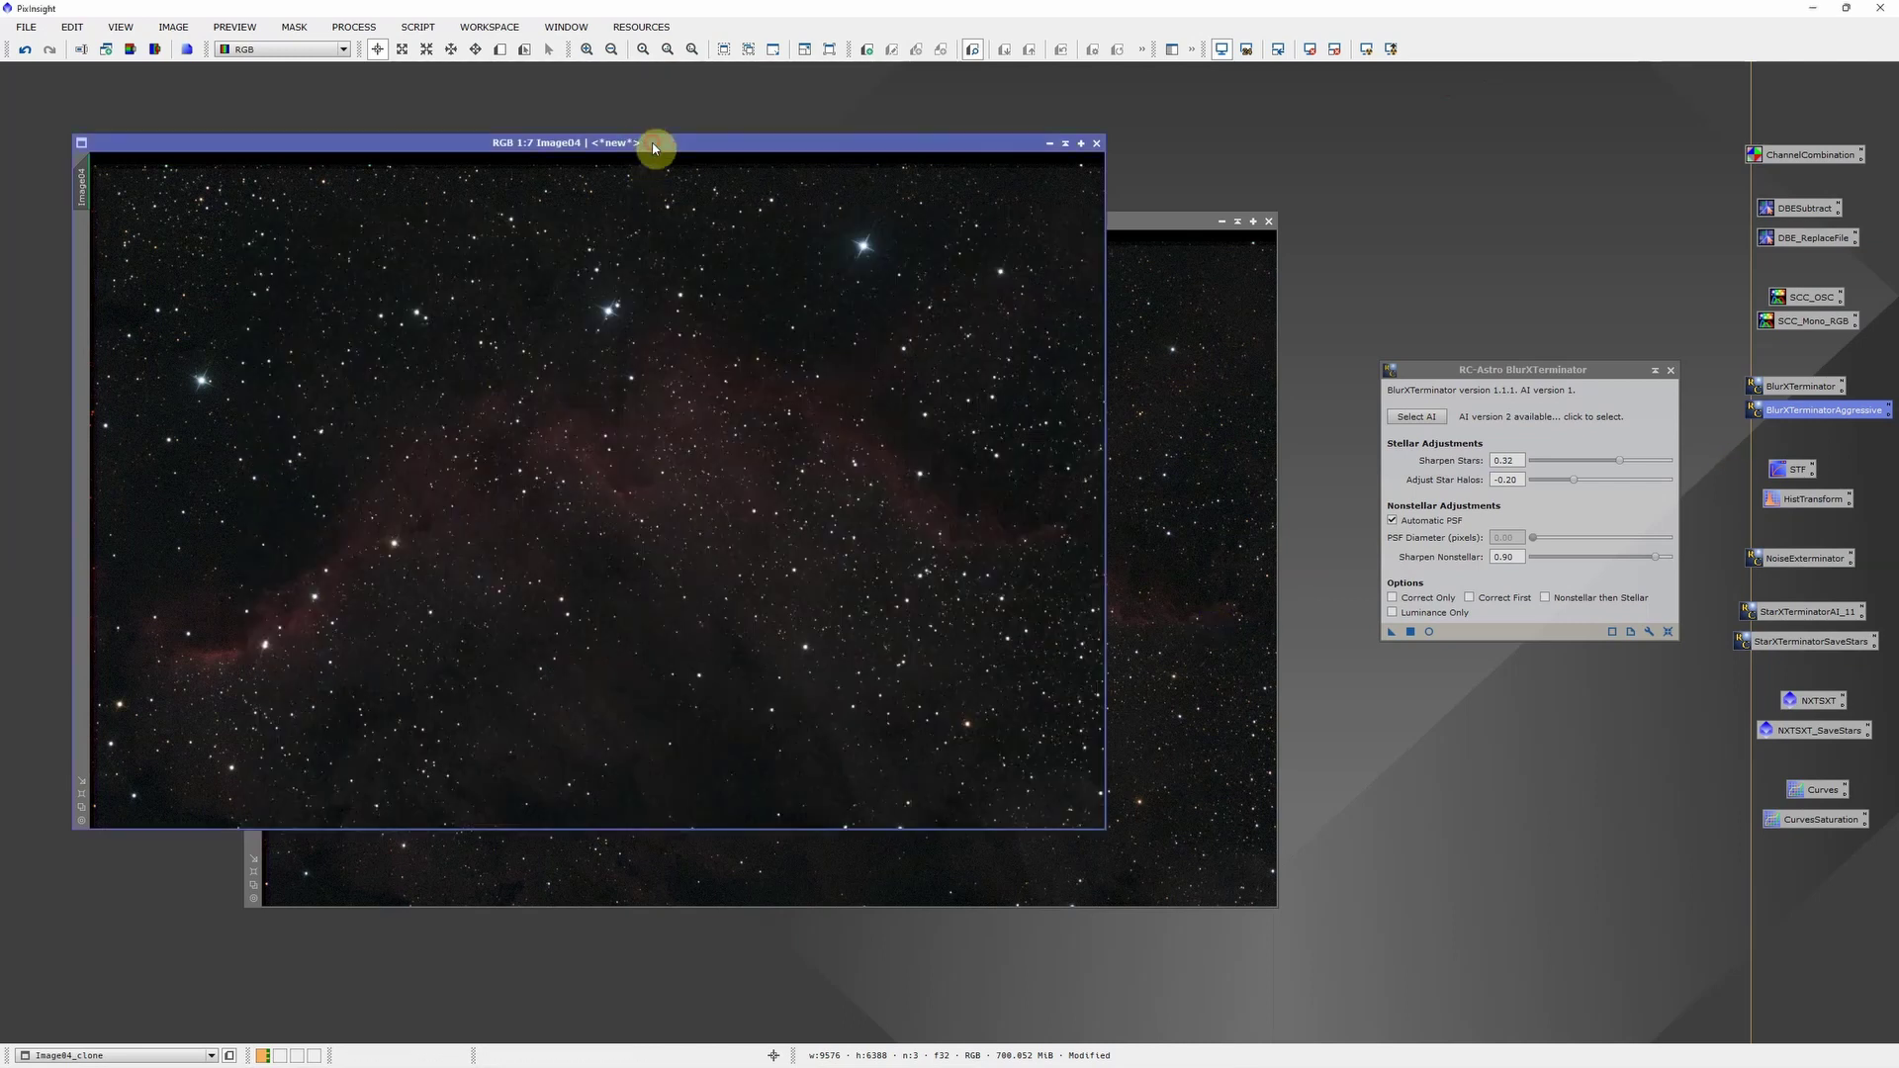
click(1670, 372)
click(1803, 392)
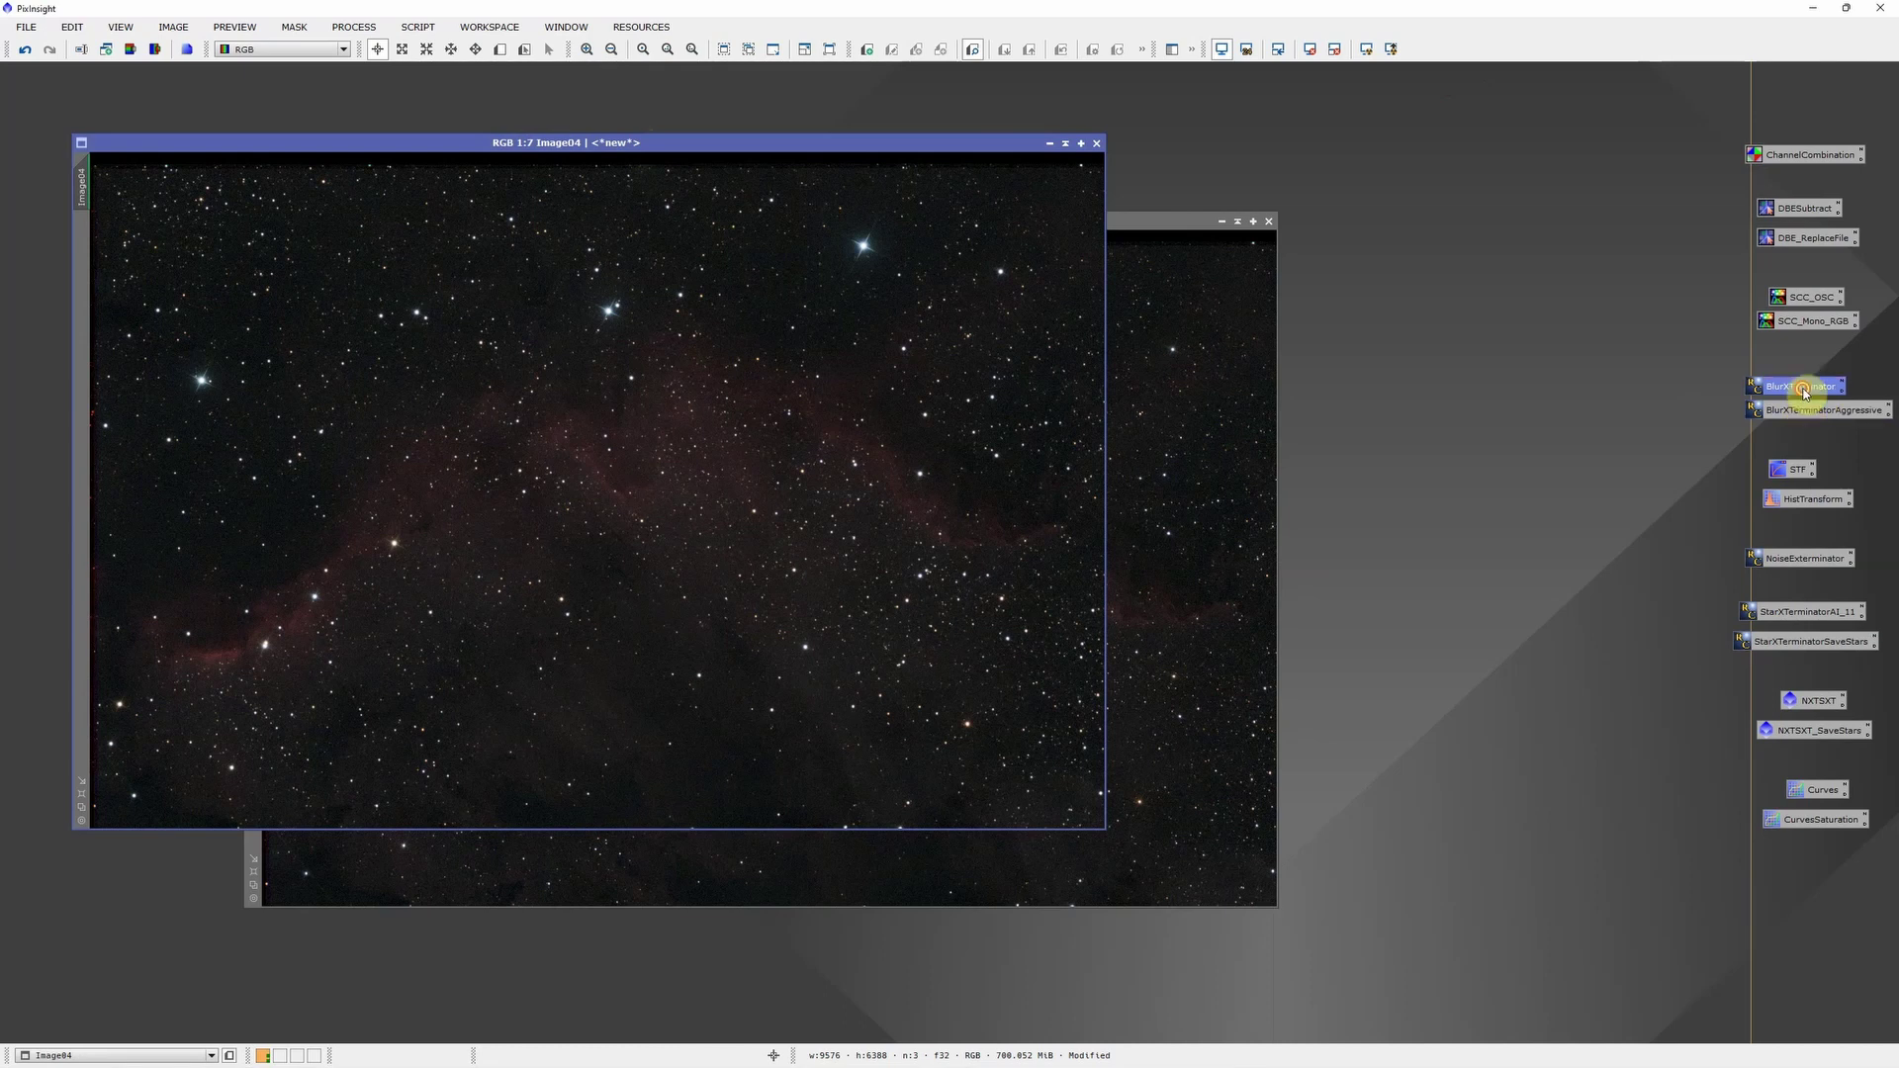
double_click(1803, 392)
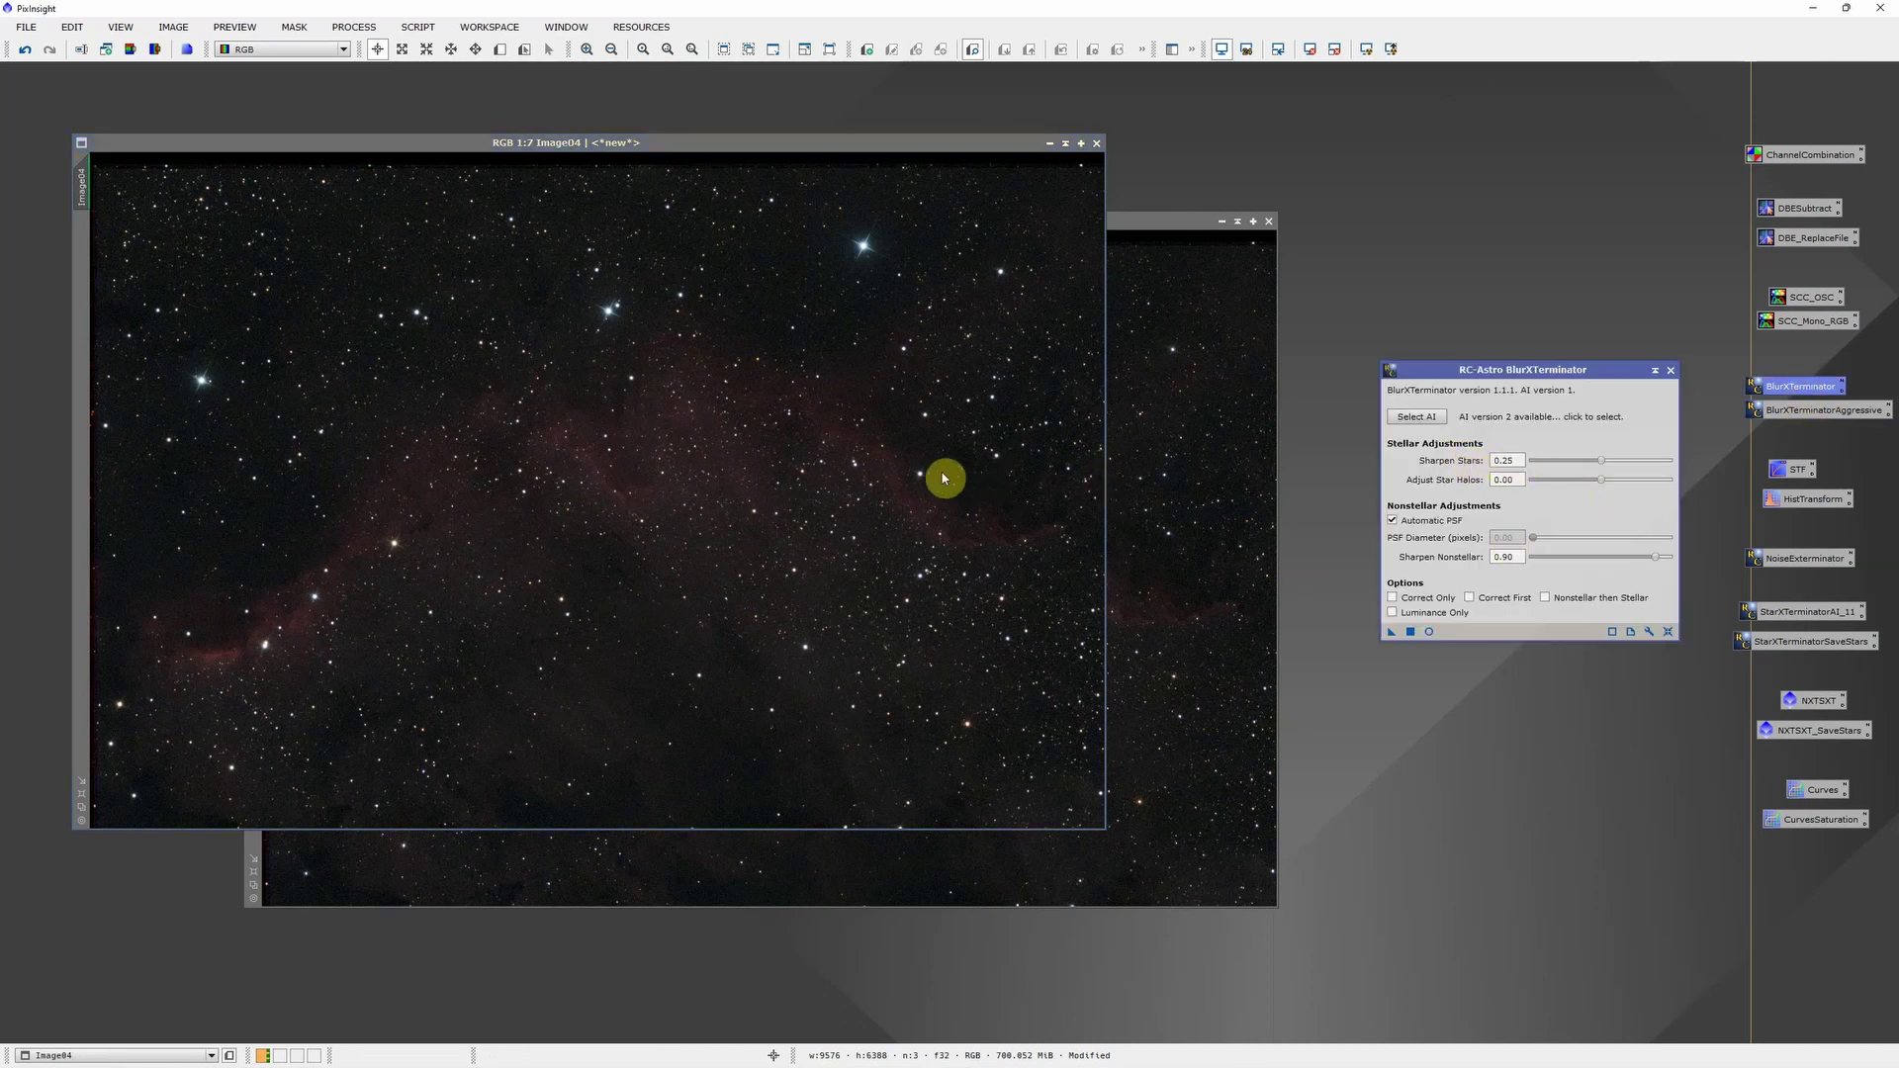
drag(1602, 485, 1641, 479)
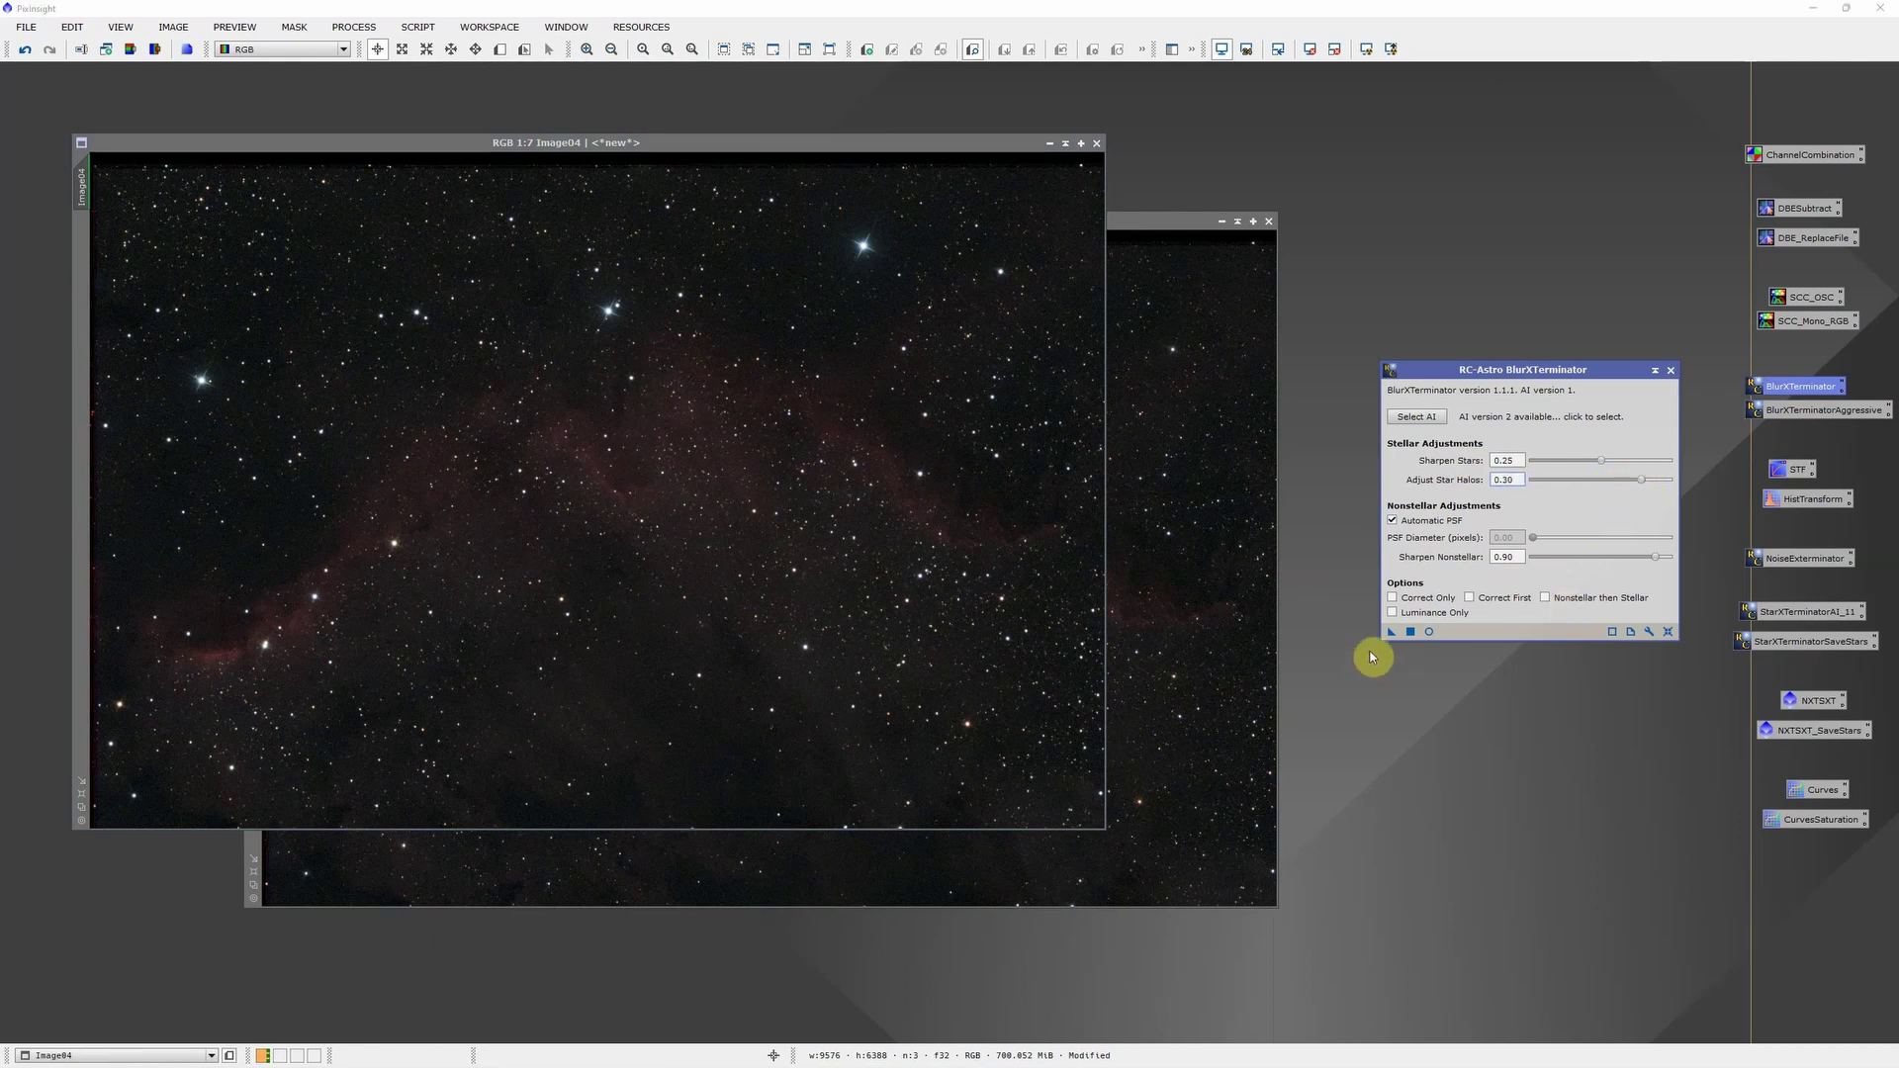
drag(1391, 631, 920, 521)
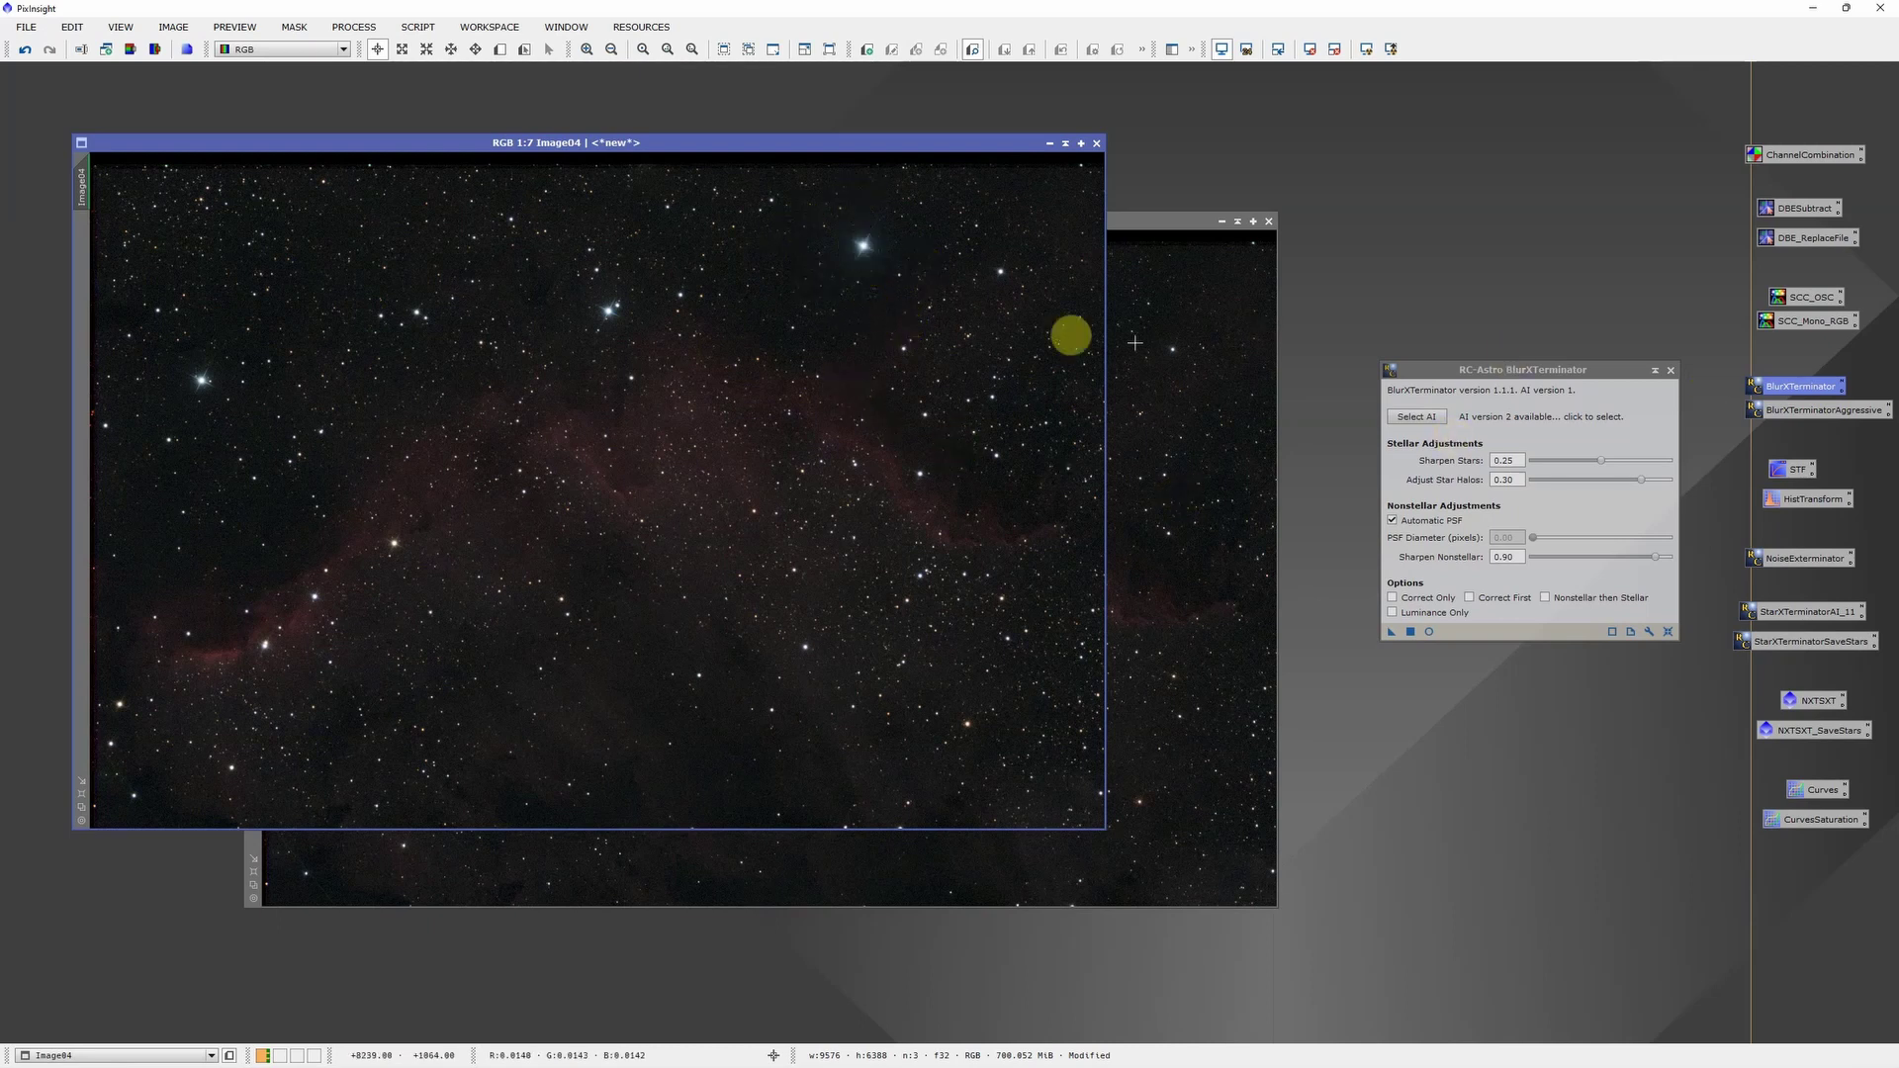
click(1134, 222)
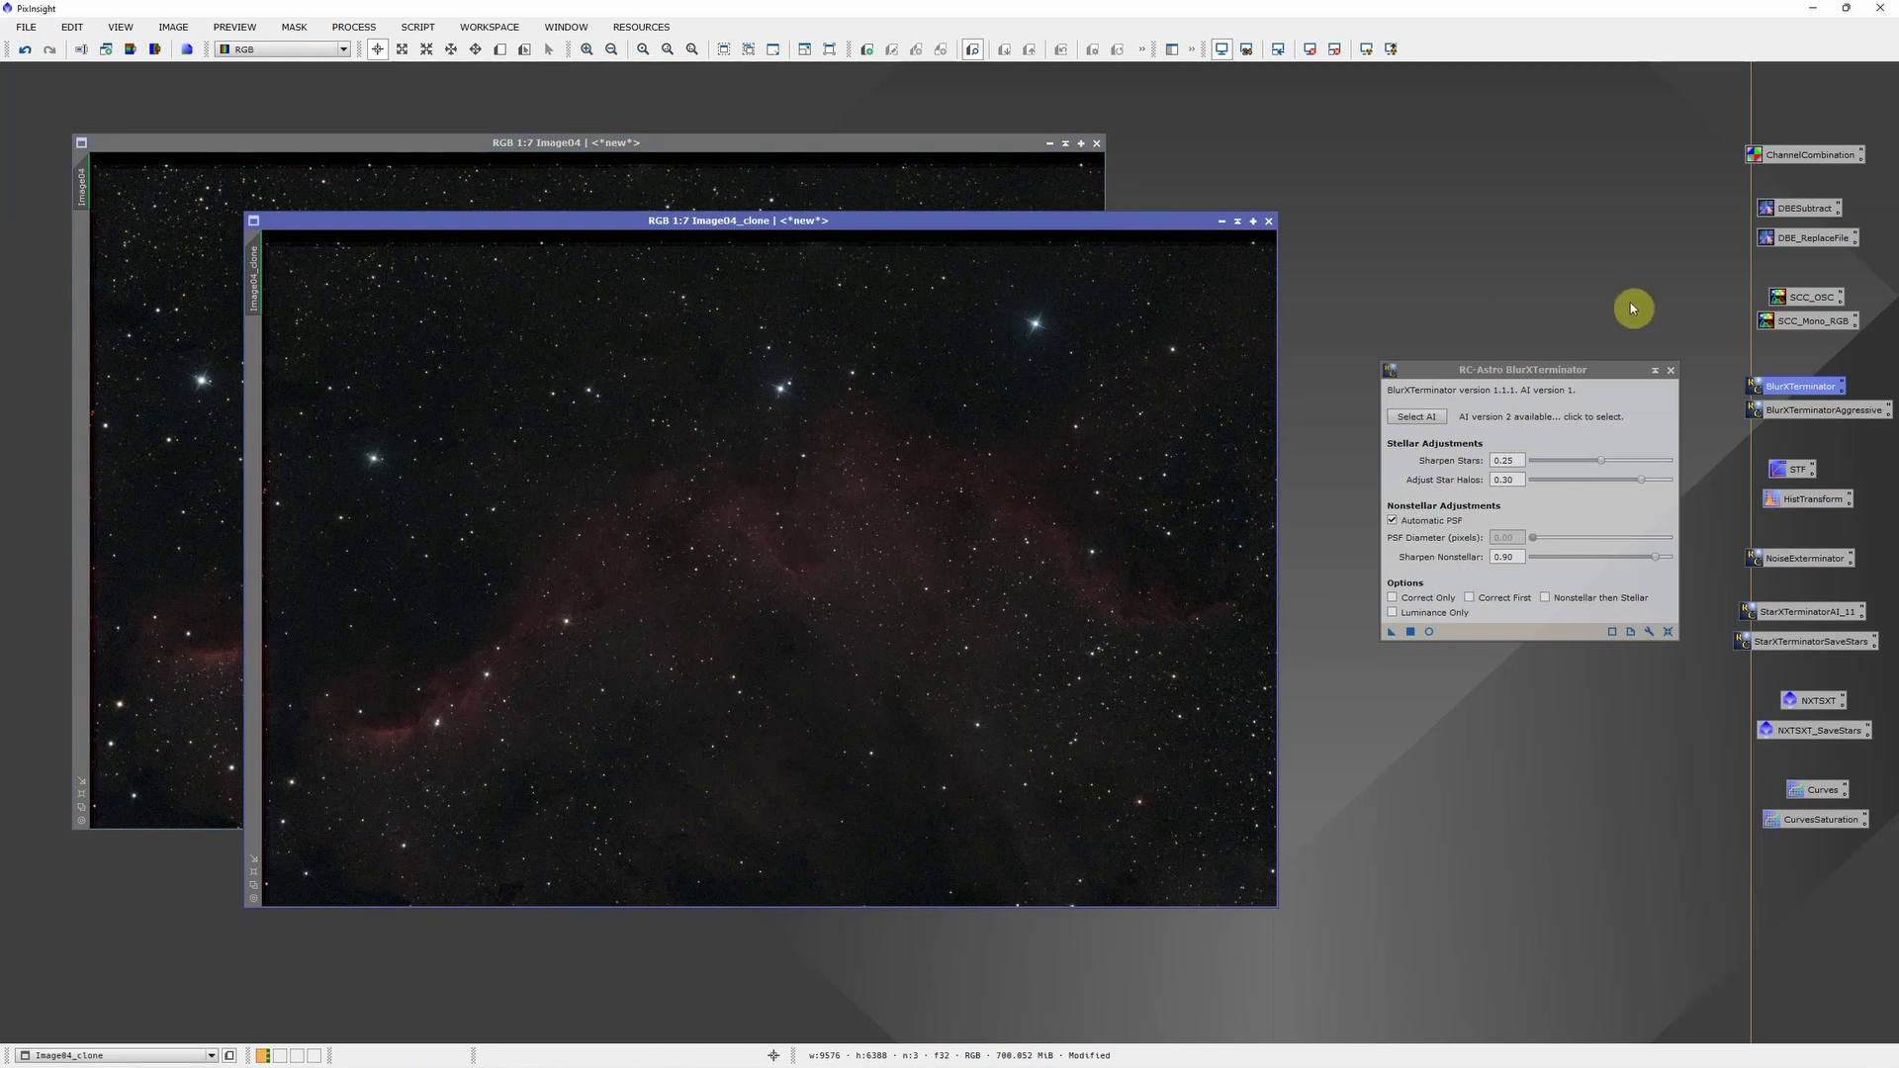
Open HistogramTransformation and auto-stretch Image04_clone with slightly darker midtones.
click(1670, 370)
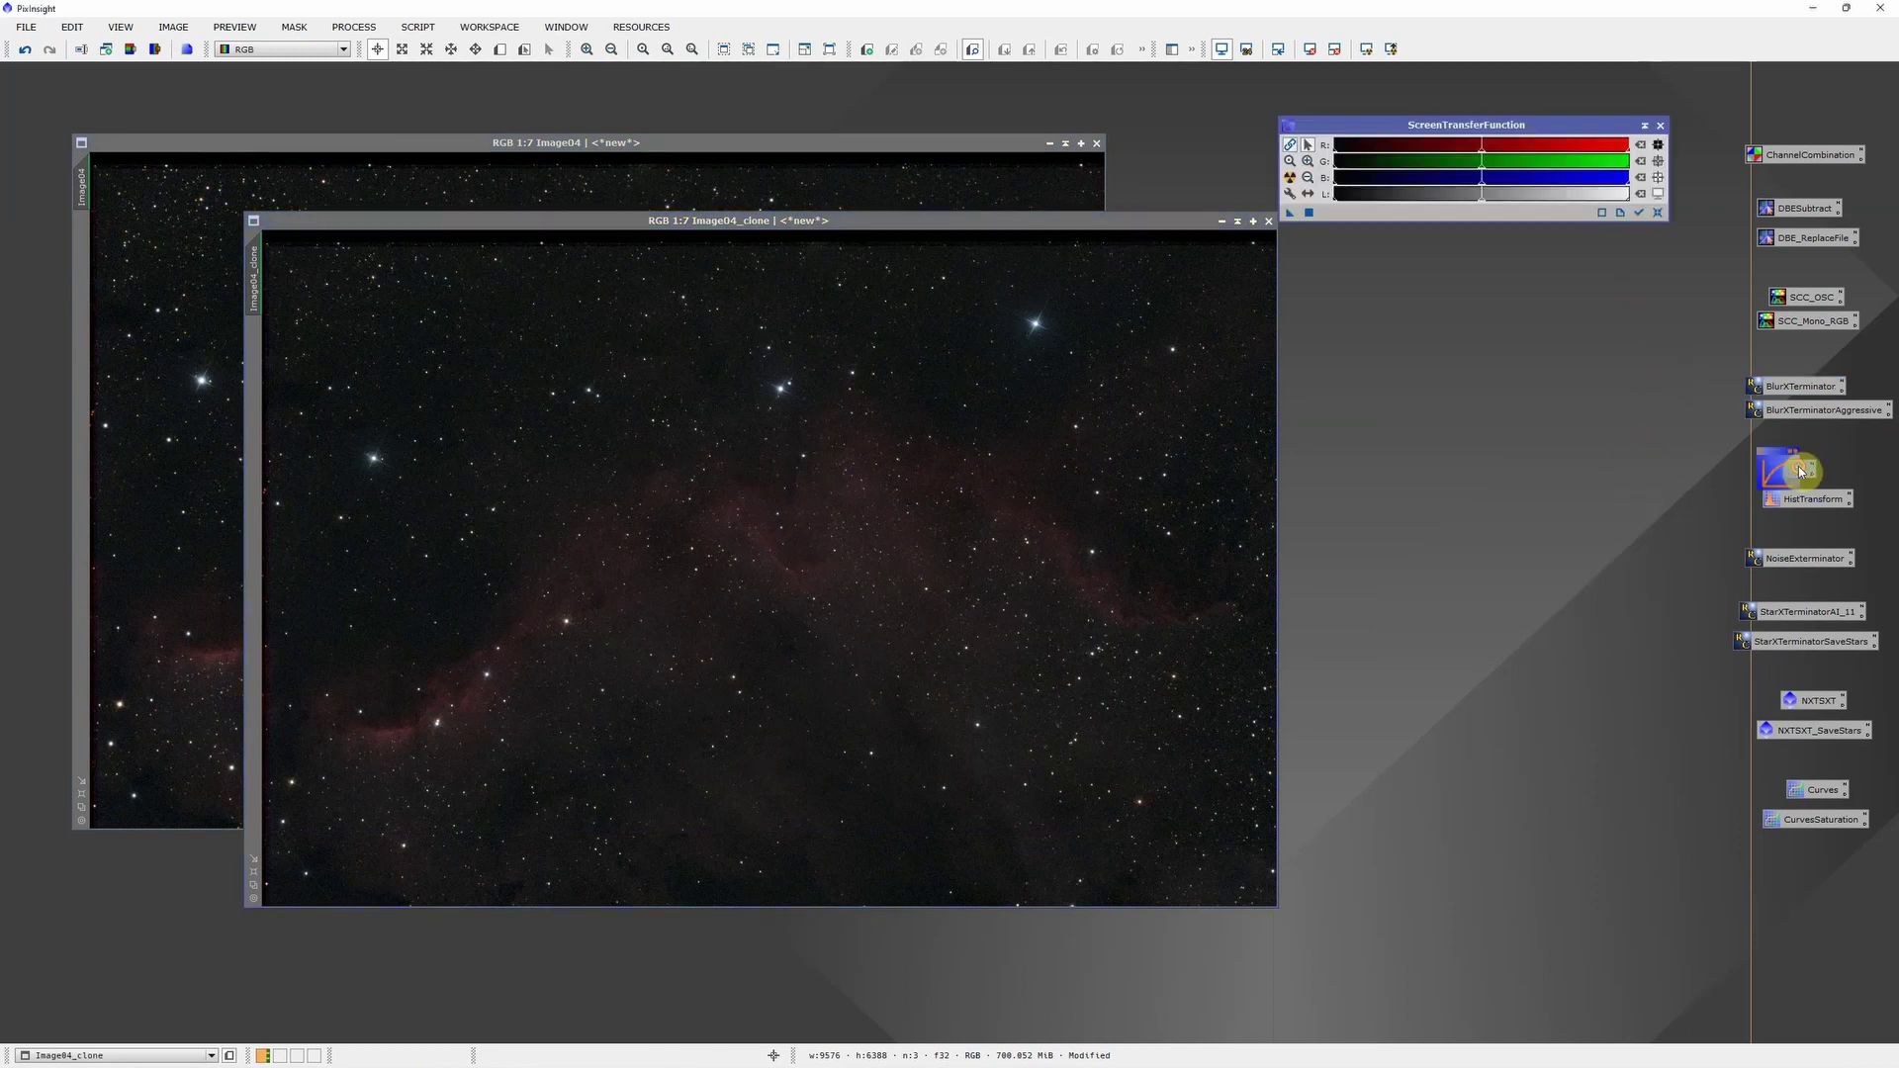
double_click(1801, 496)
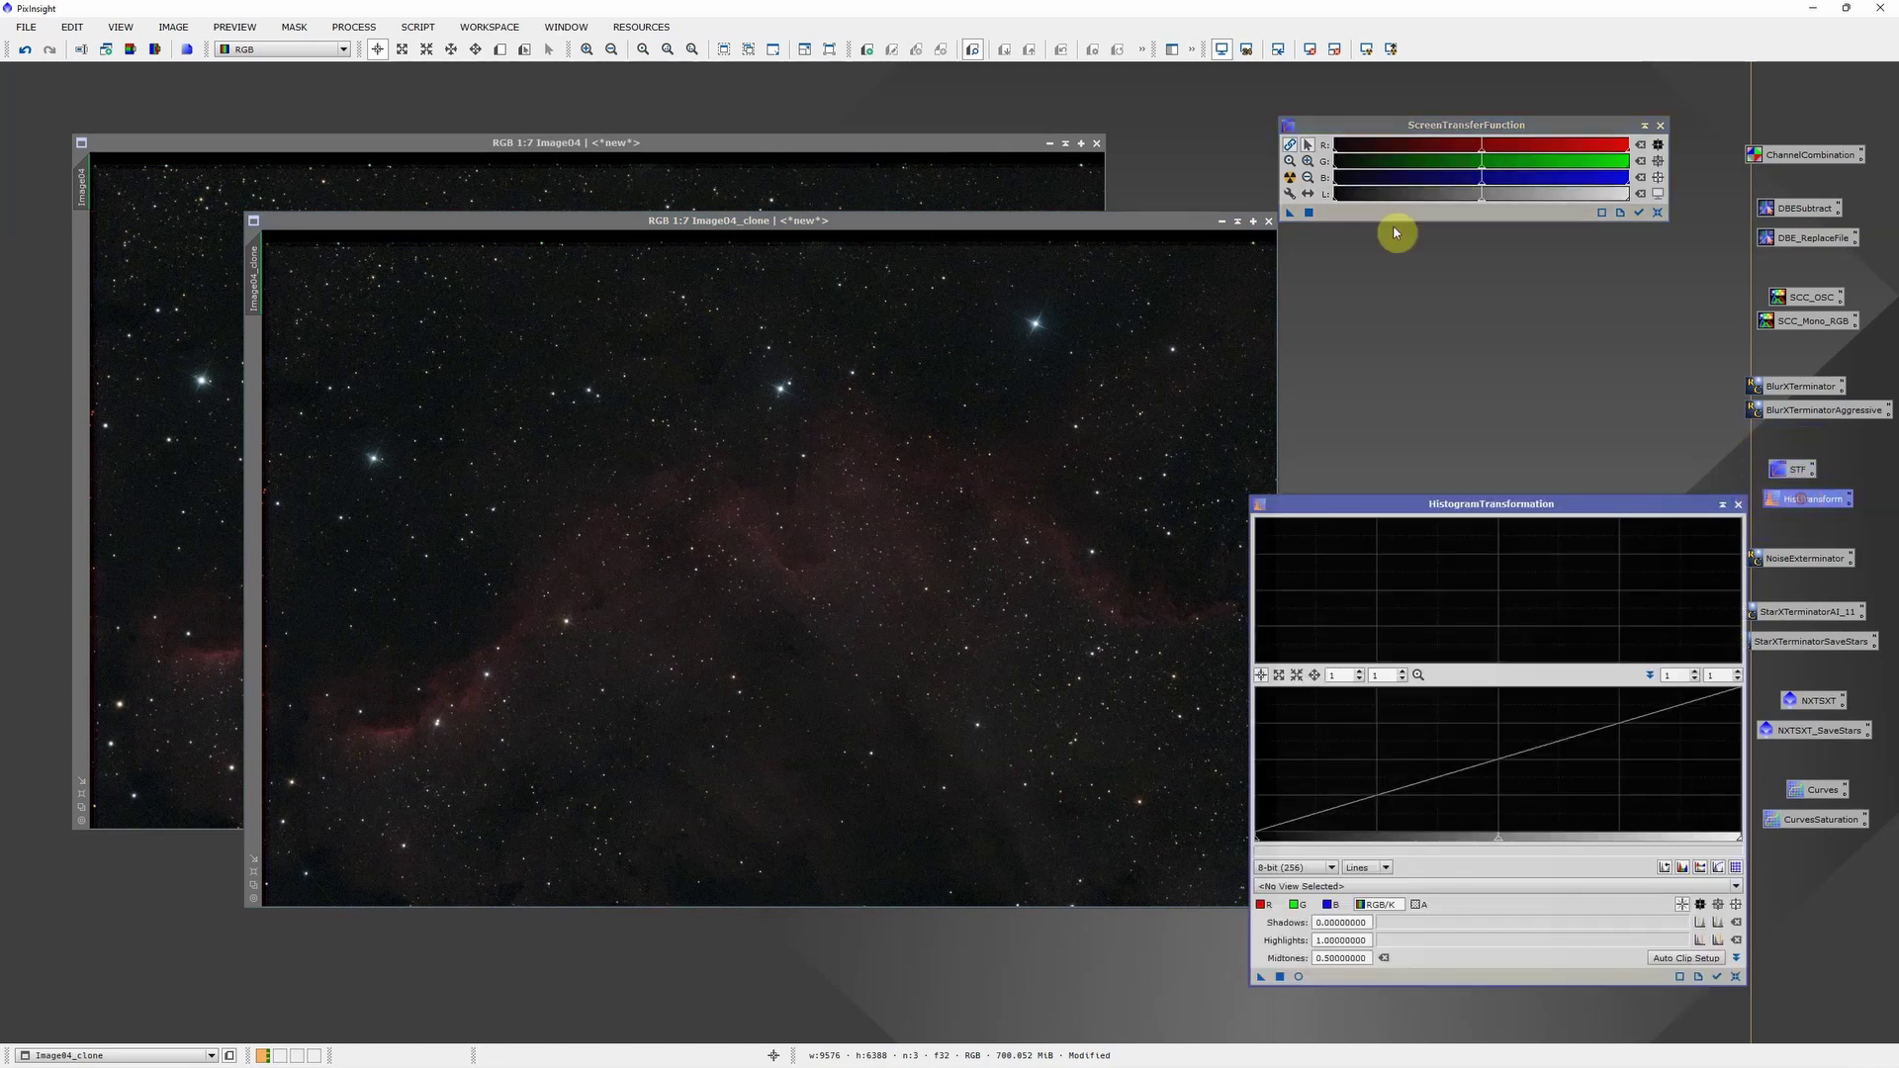
click(1289, 178)
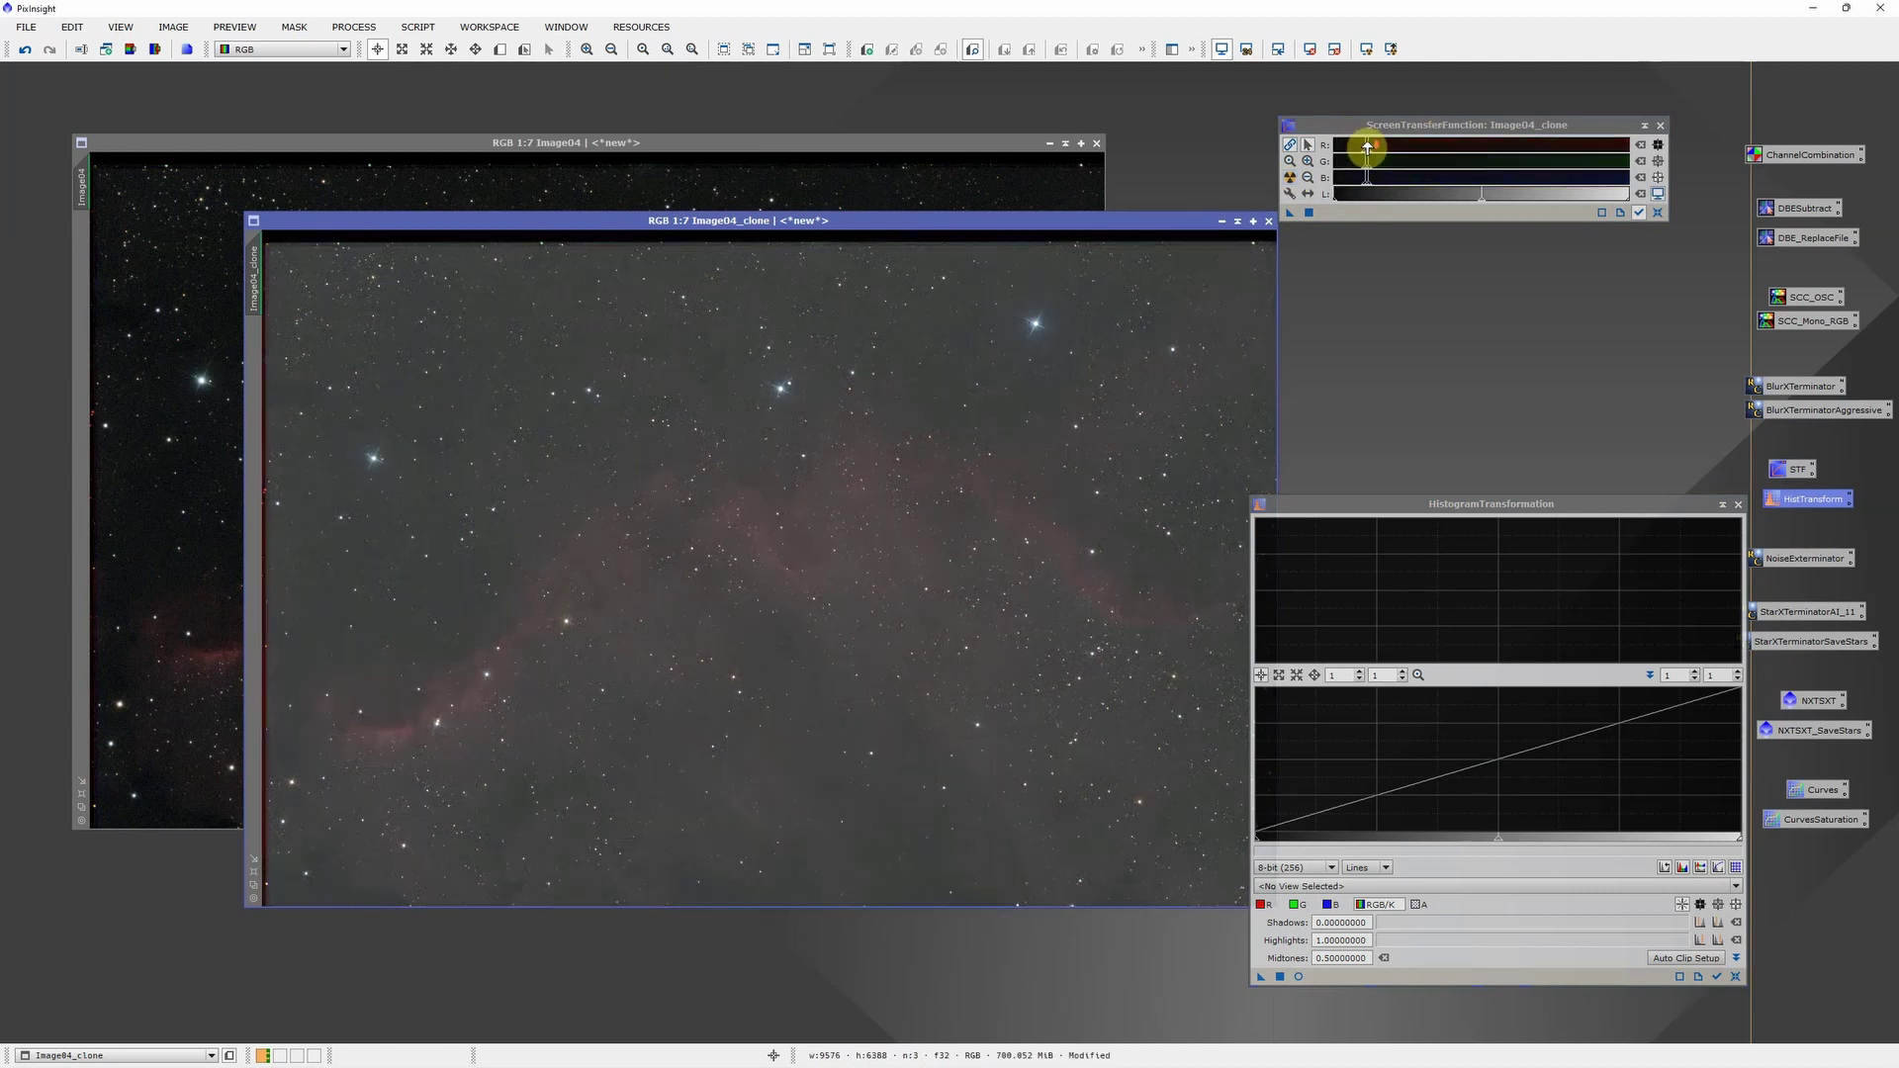
mouse_move(1421, 168)
mouse_down()
mouse_move(1415, 152)
mouse_move(1473, 154)
mouse_up()
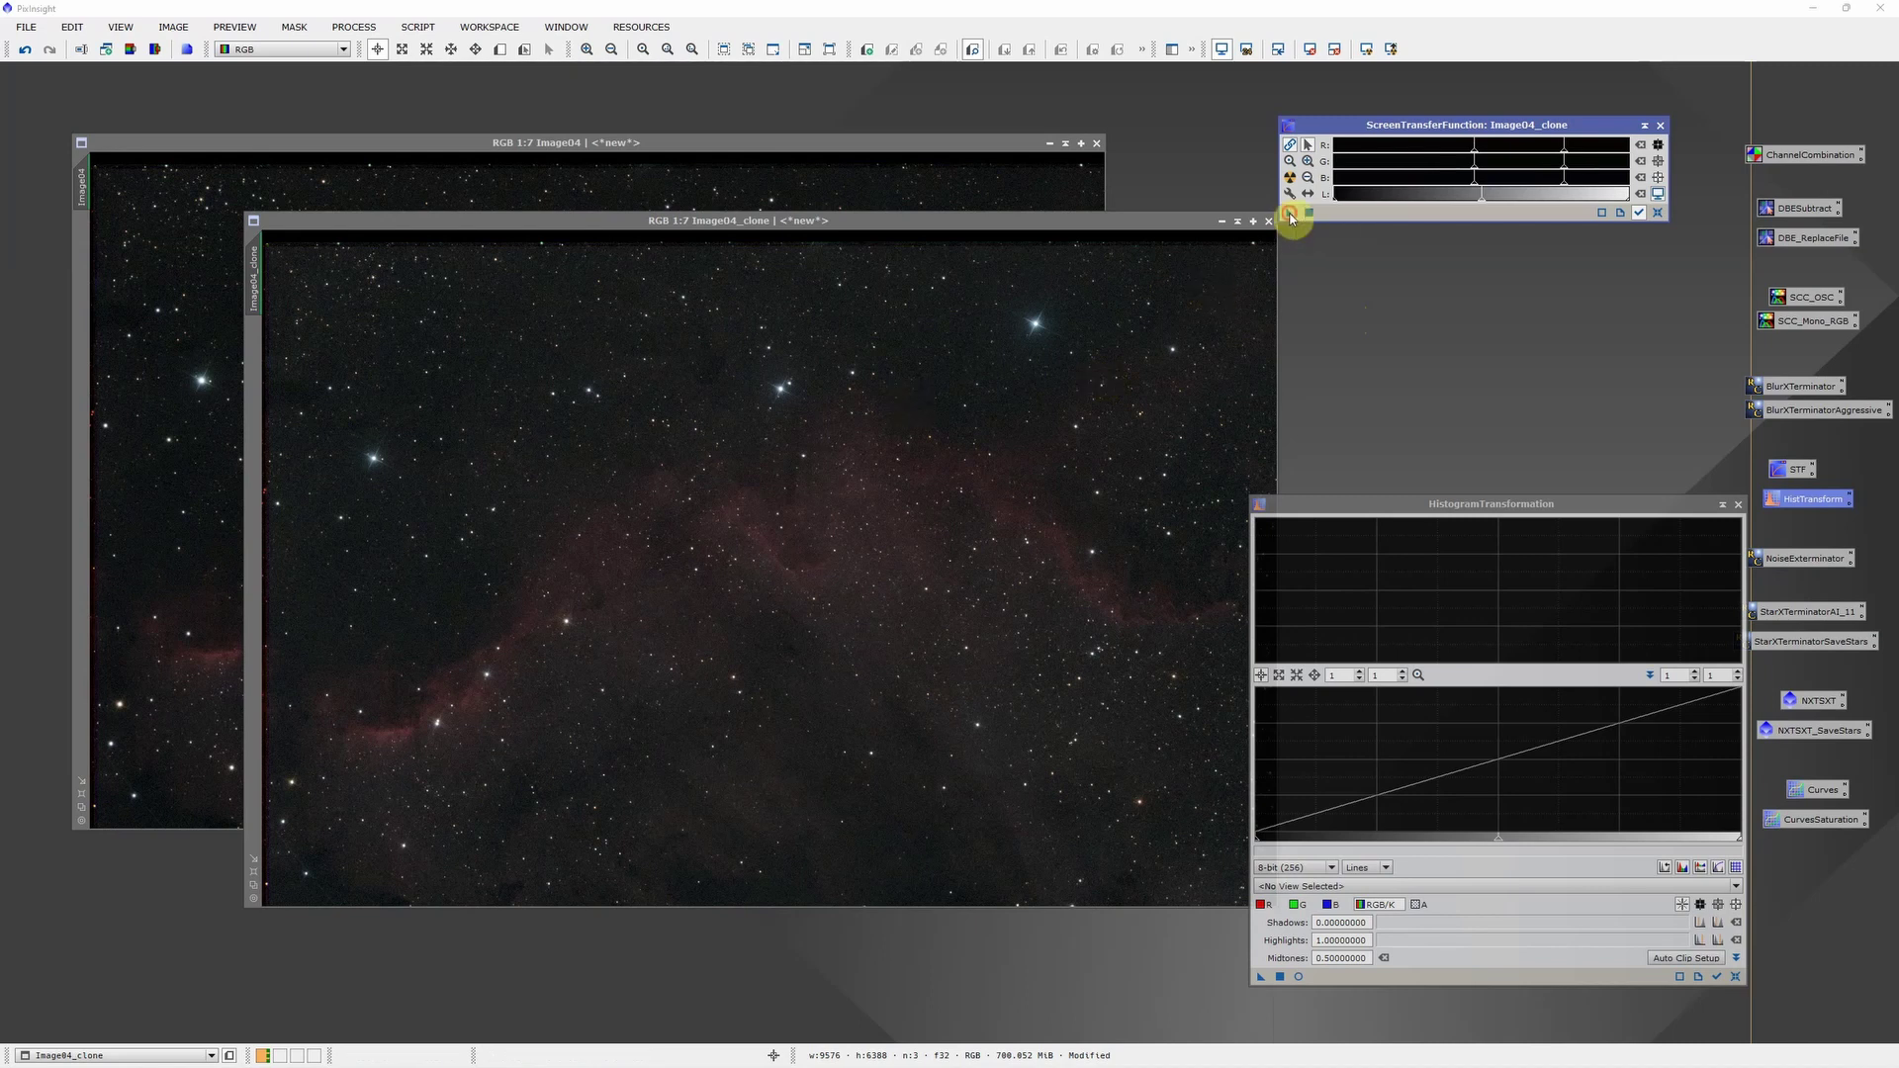
Copy the STF stretch into HistogramTransformation, apply it to Image04_clone and Image04, then close both tools.
drag(1290, 218, 1398, 982)
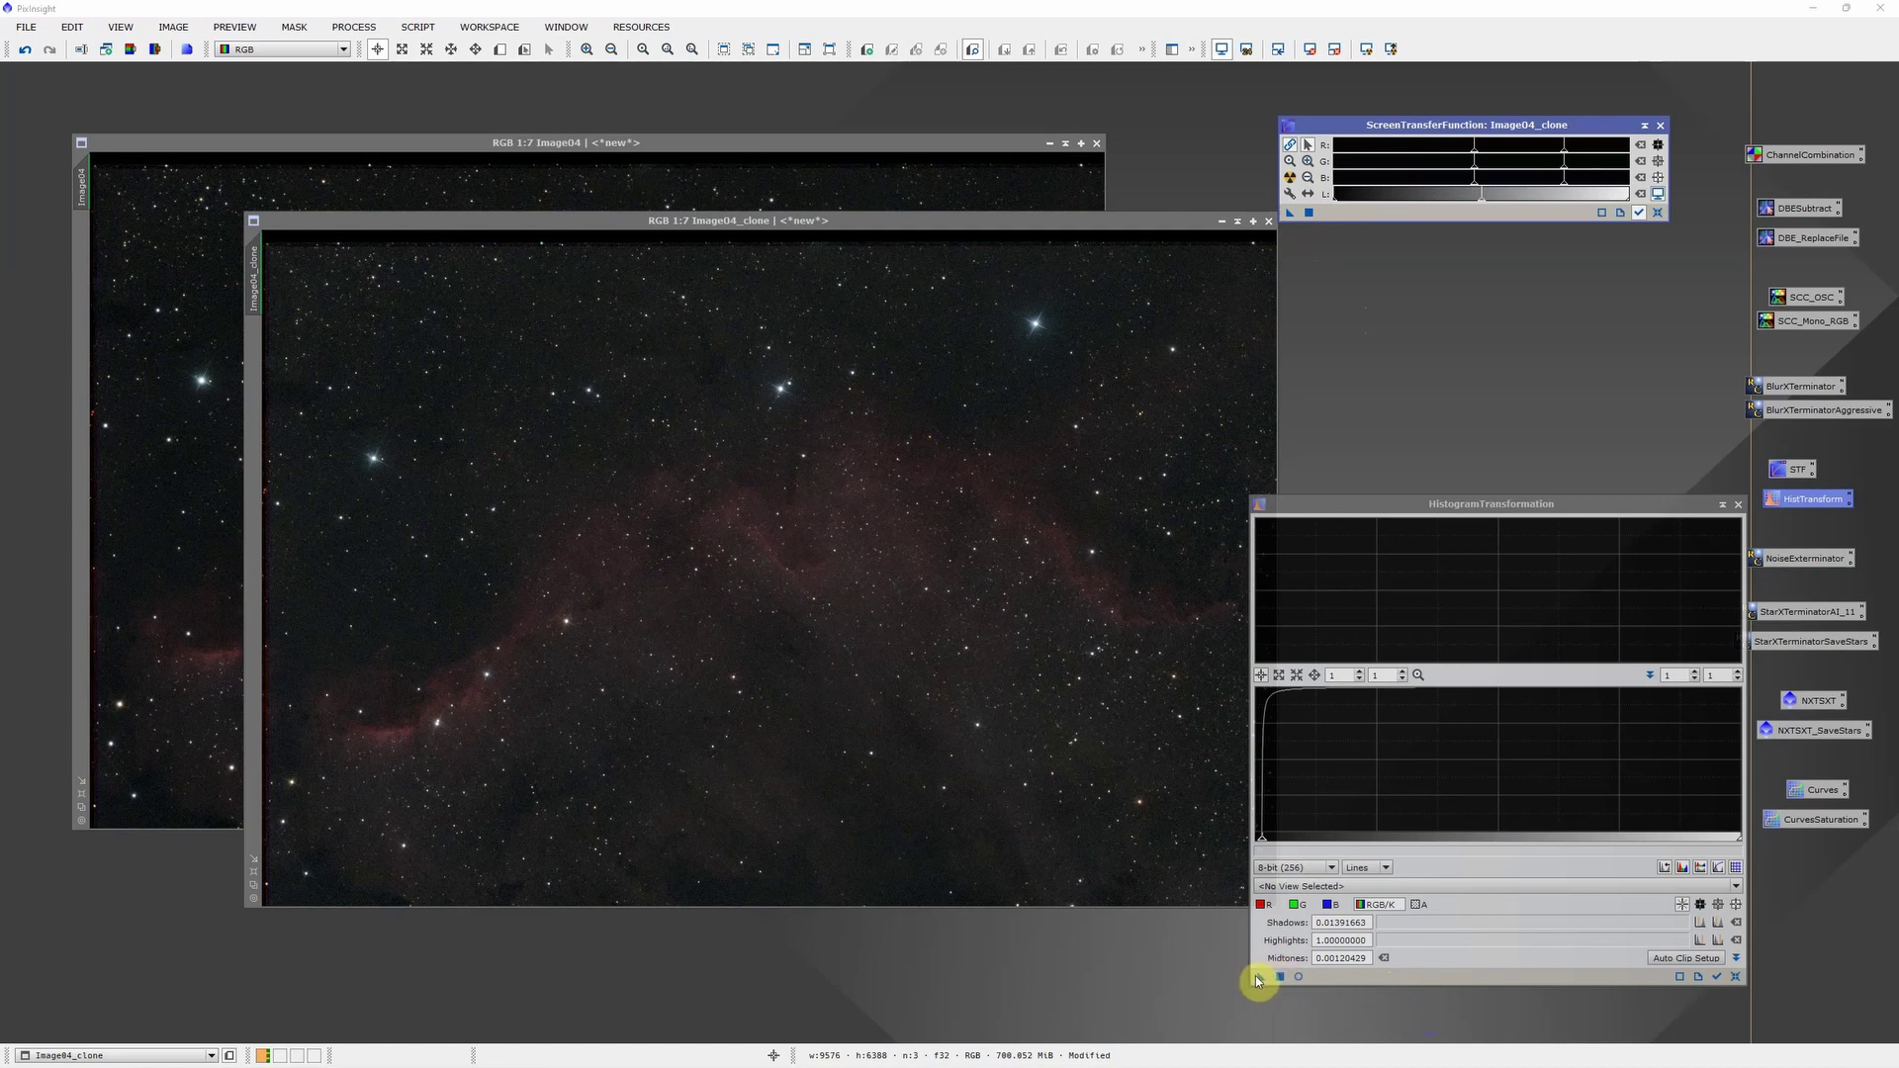
drag(1259, 979, 977, 590)
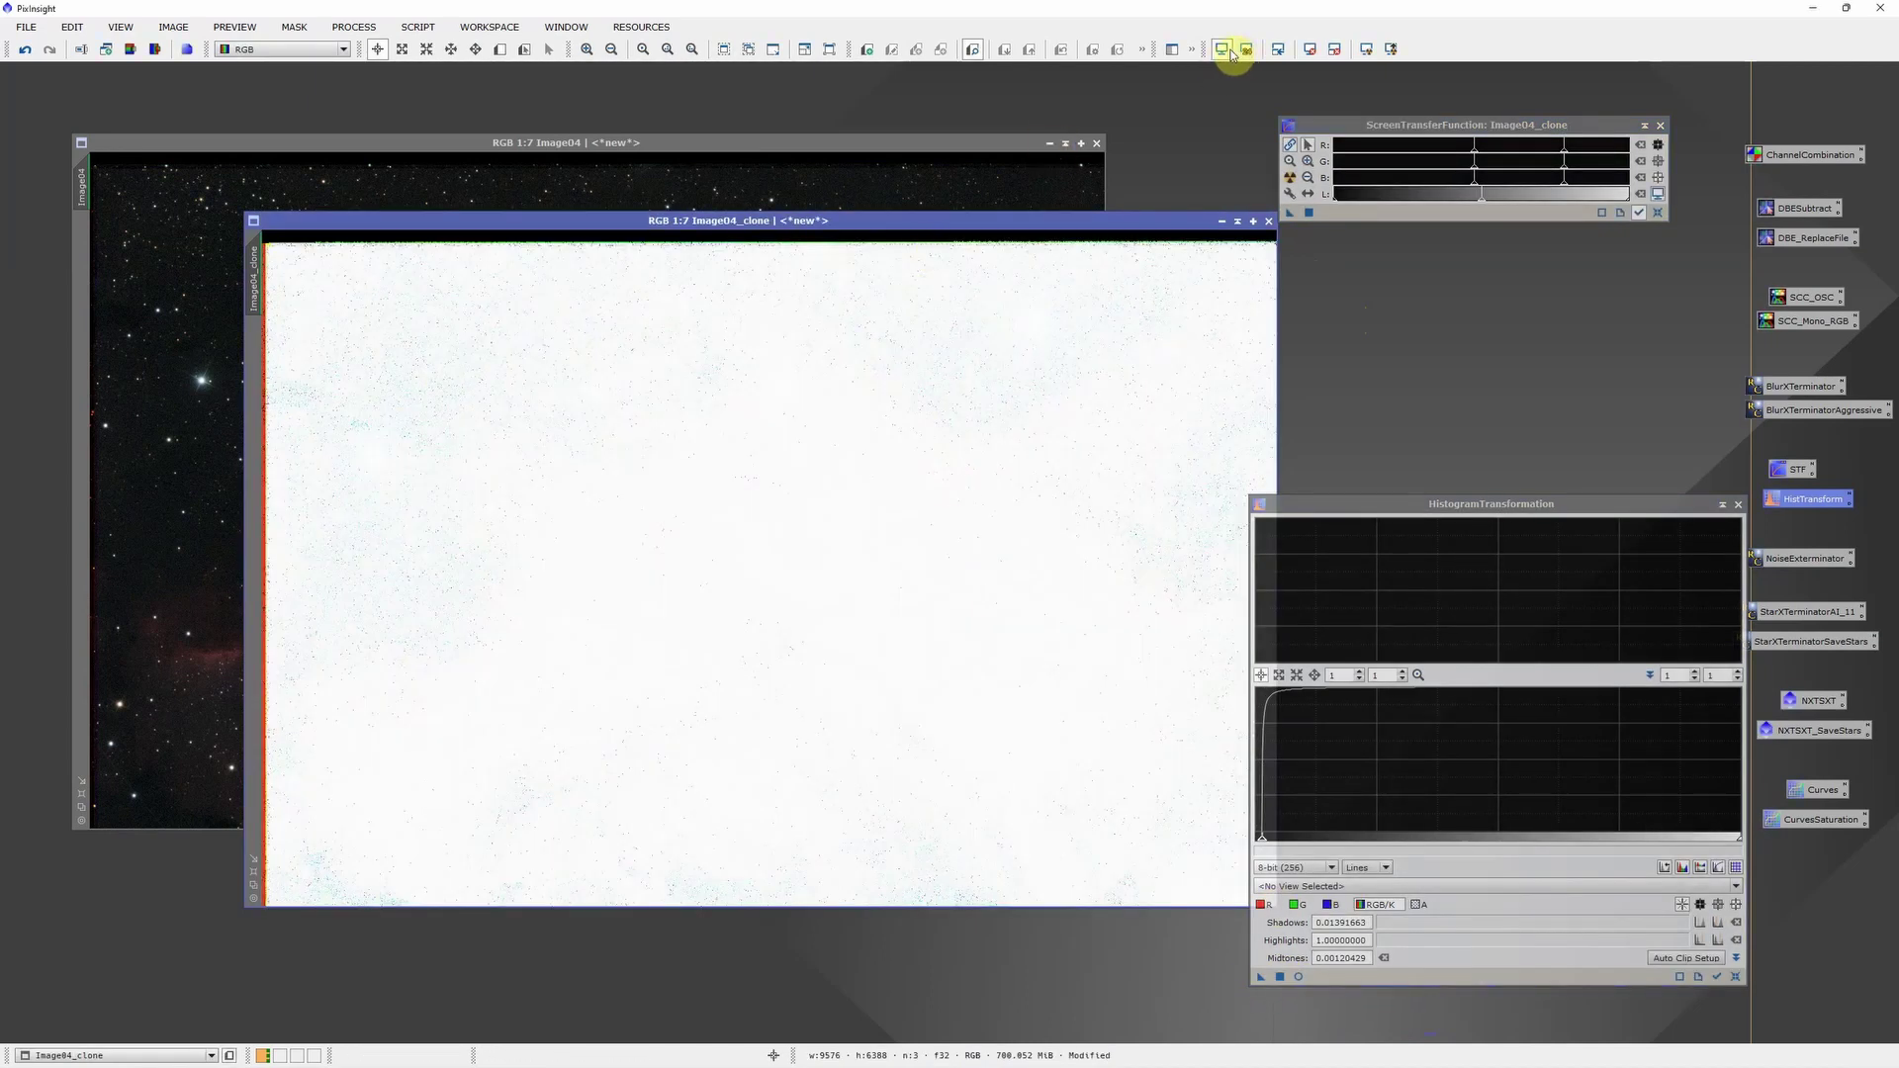
click(1223, 49)
click(867, 148)
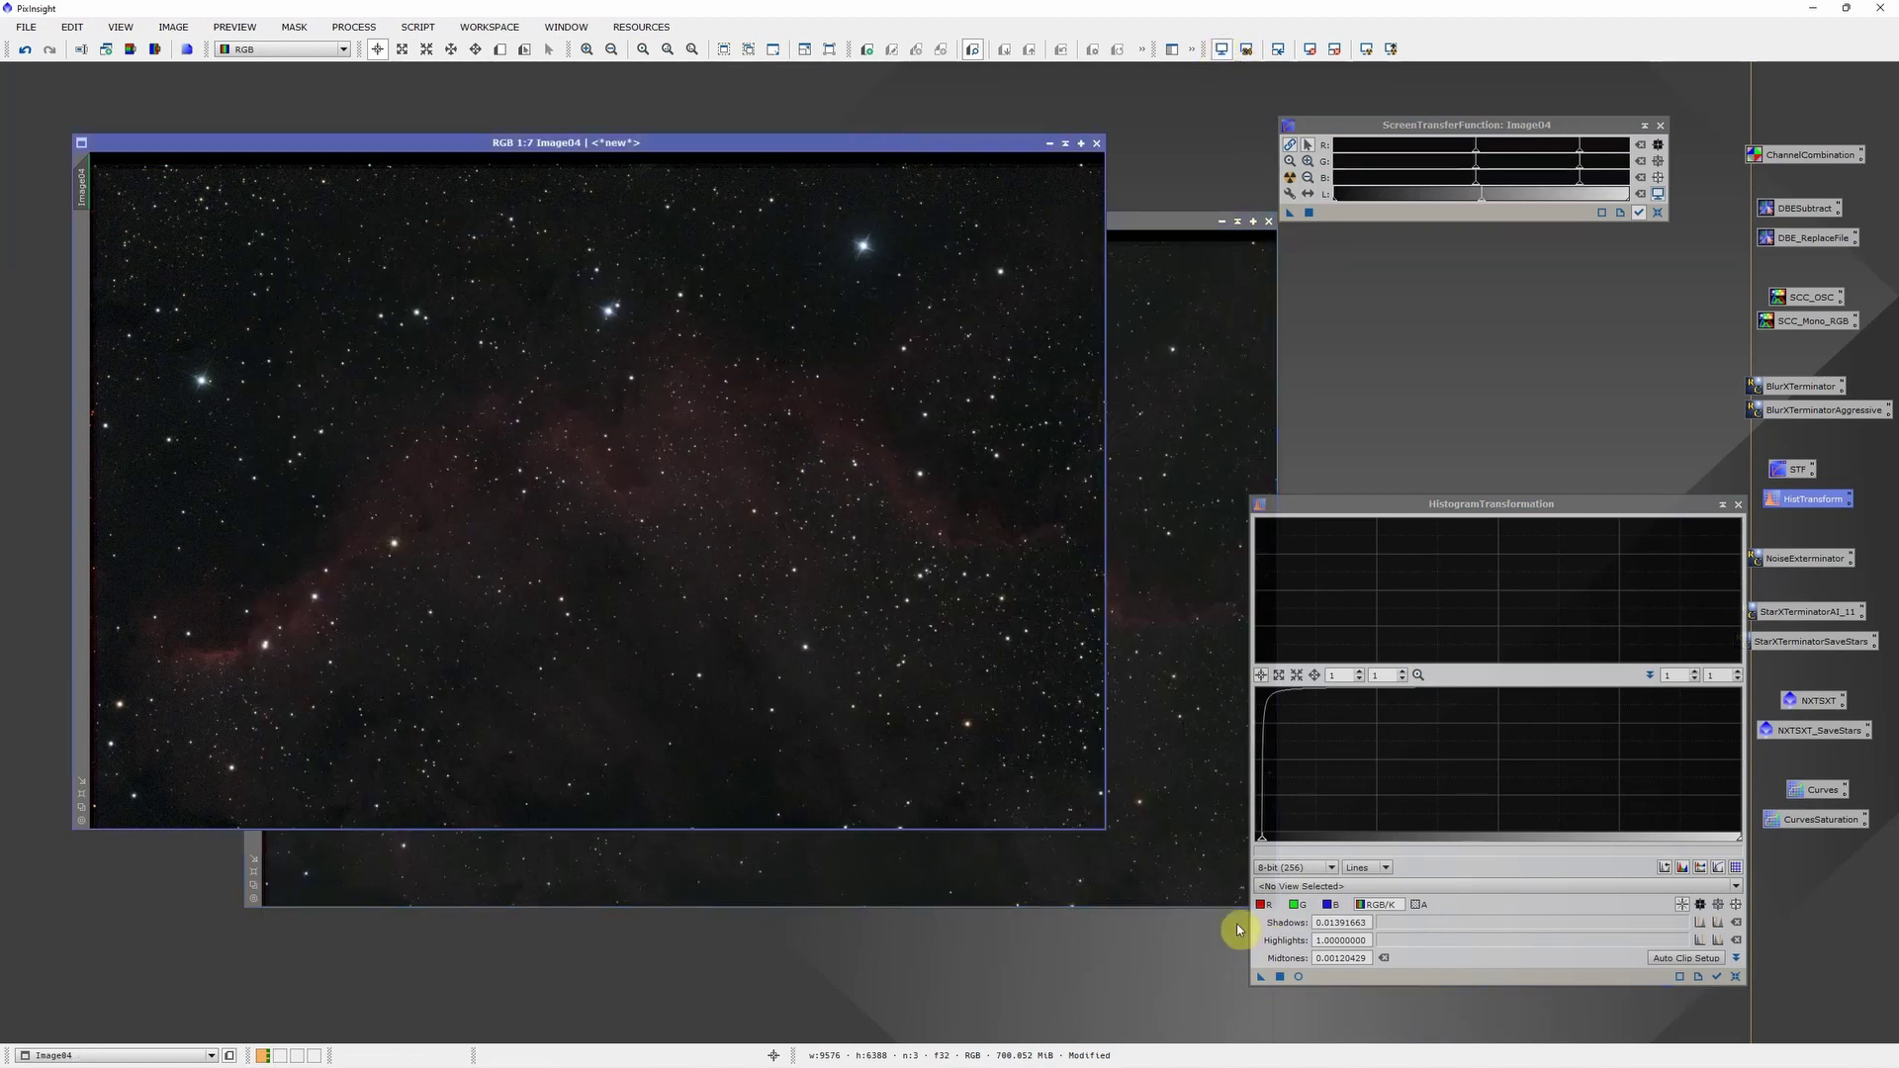
drag(1261, 982, 799, 544)
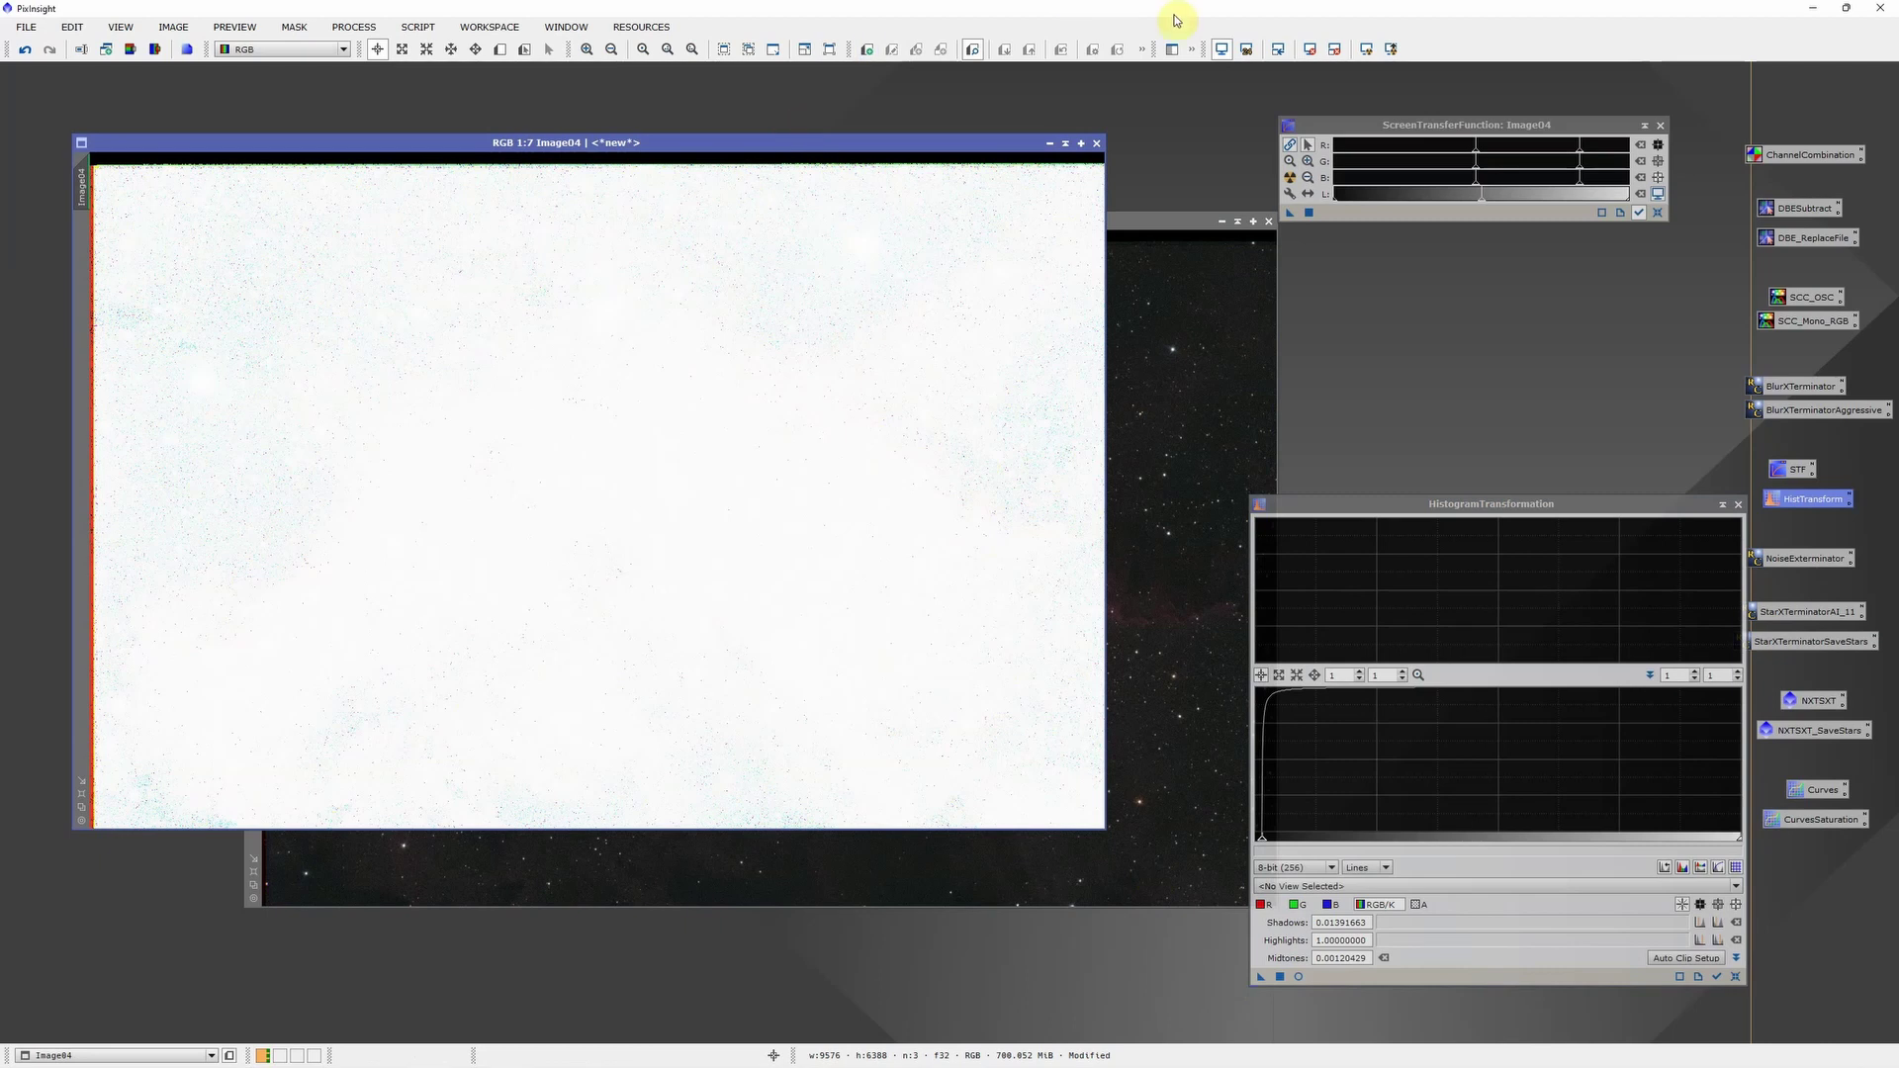
click(1220, 51)
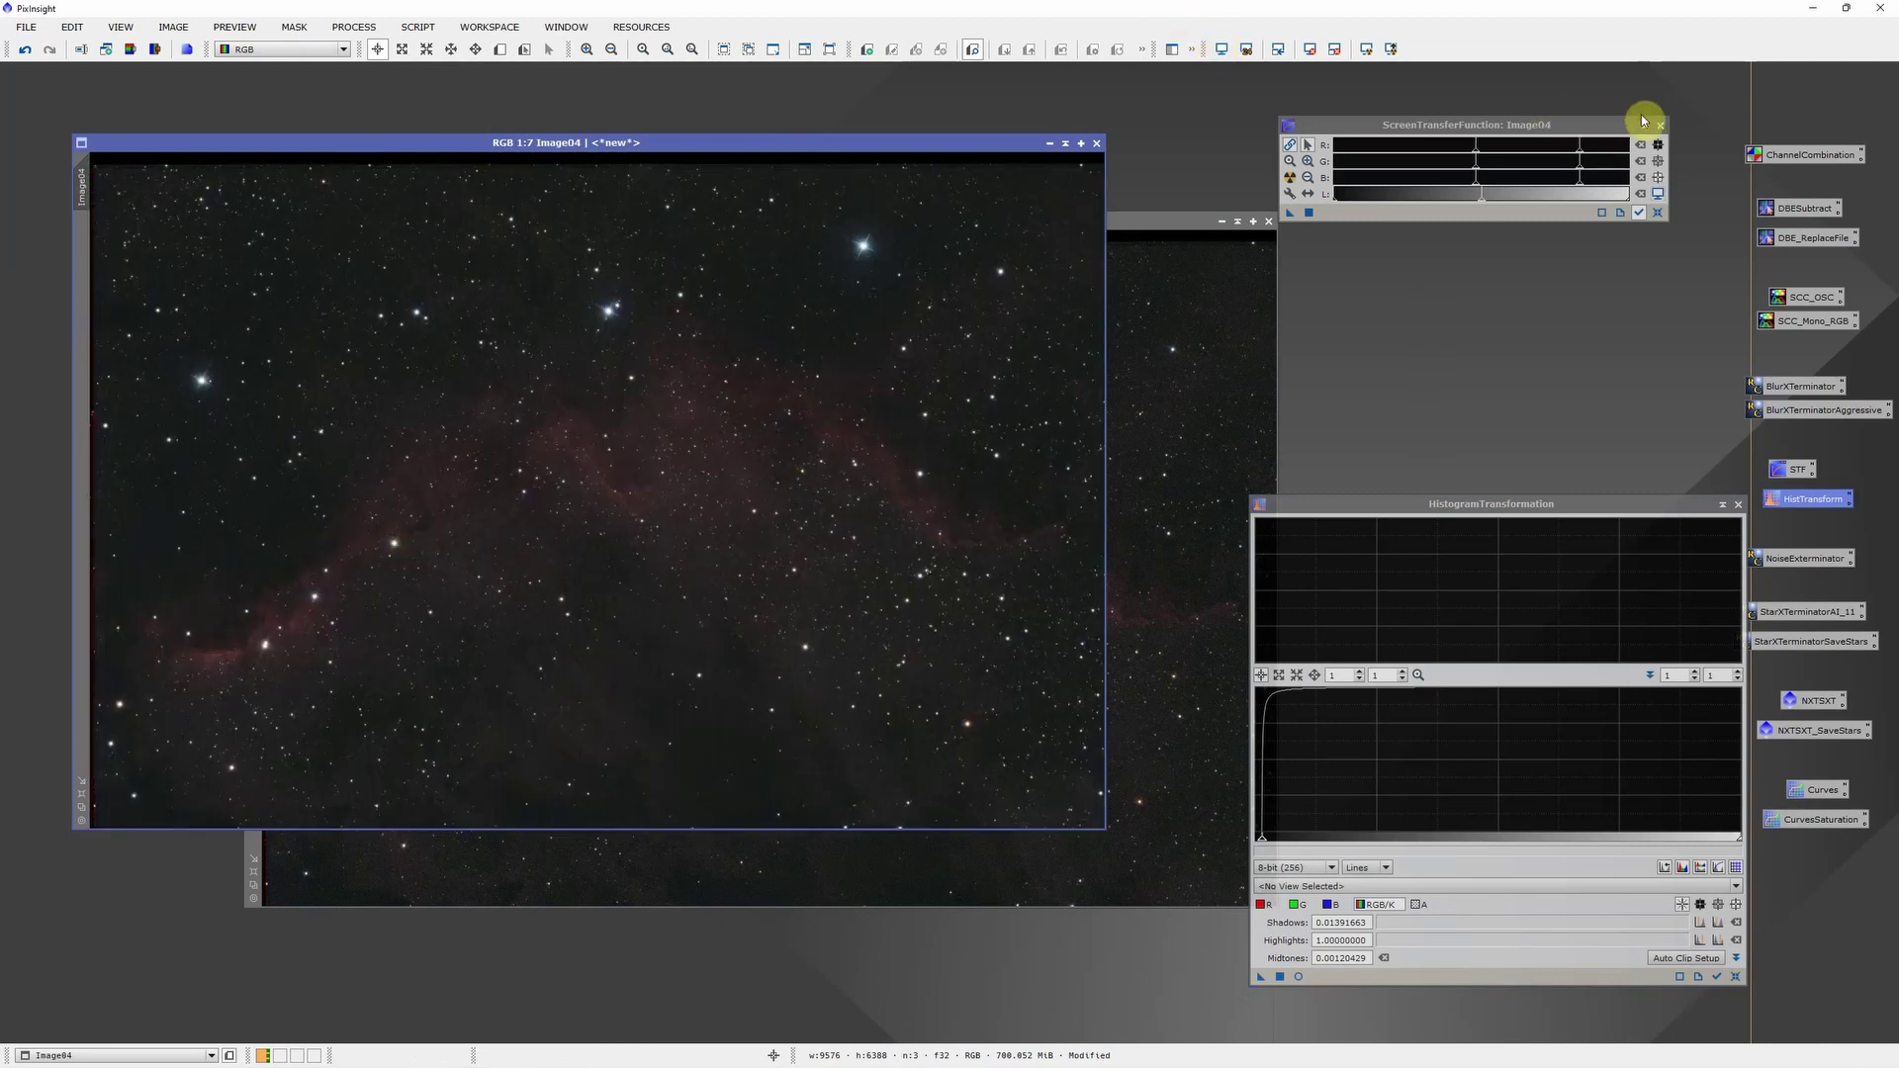
click(1660, 124)
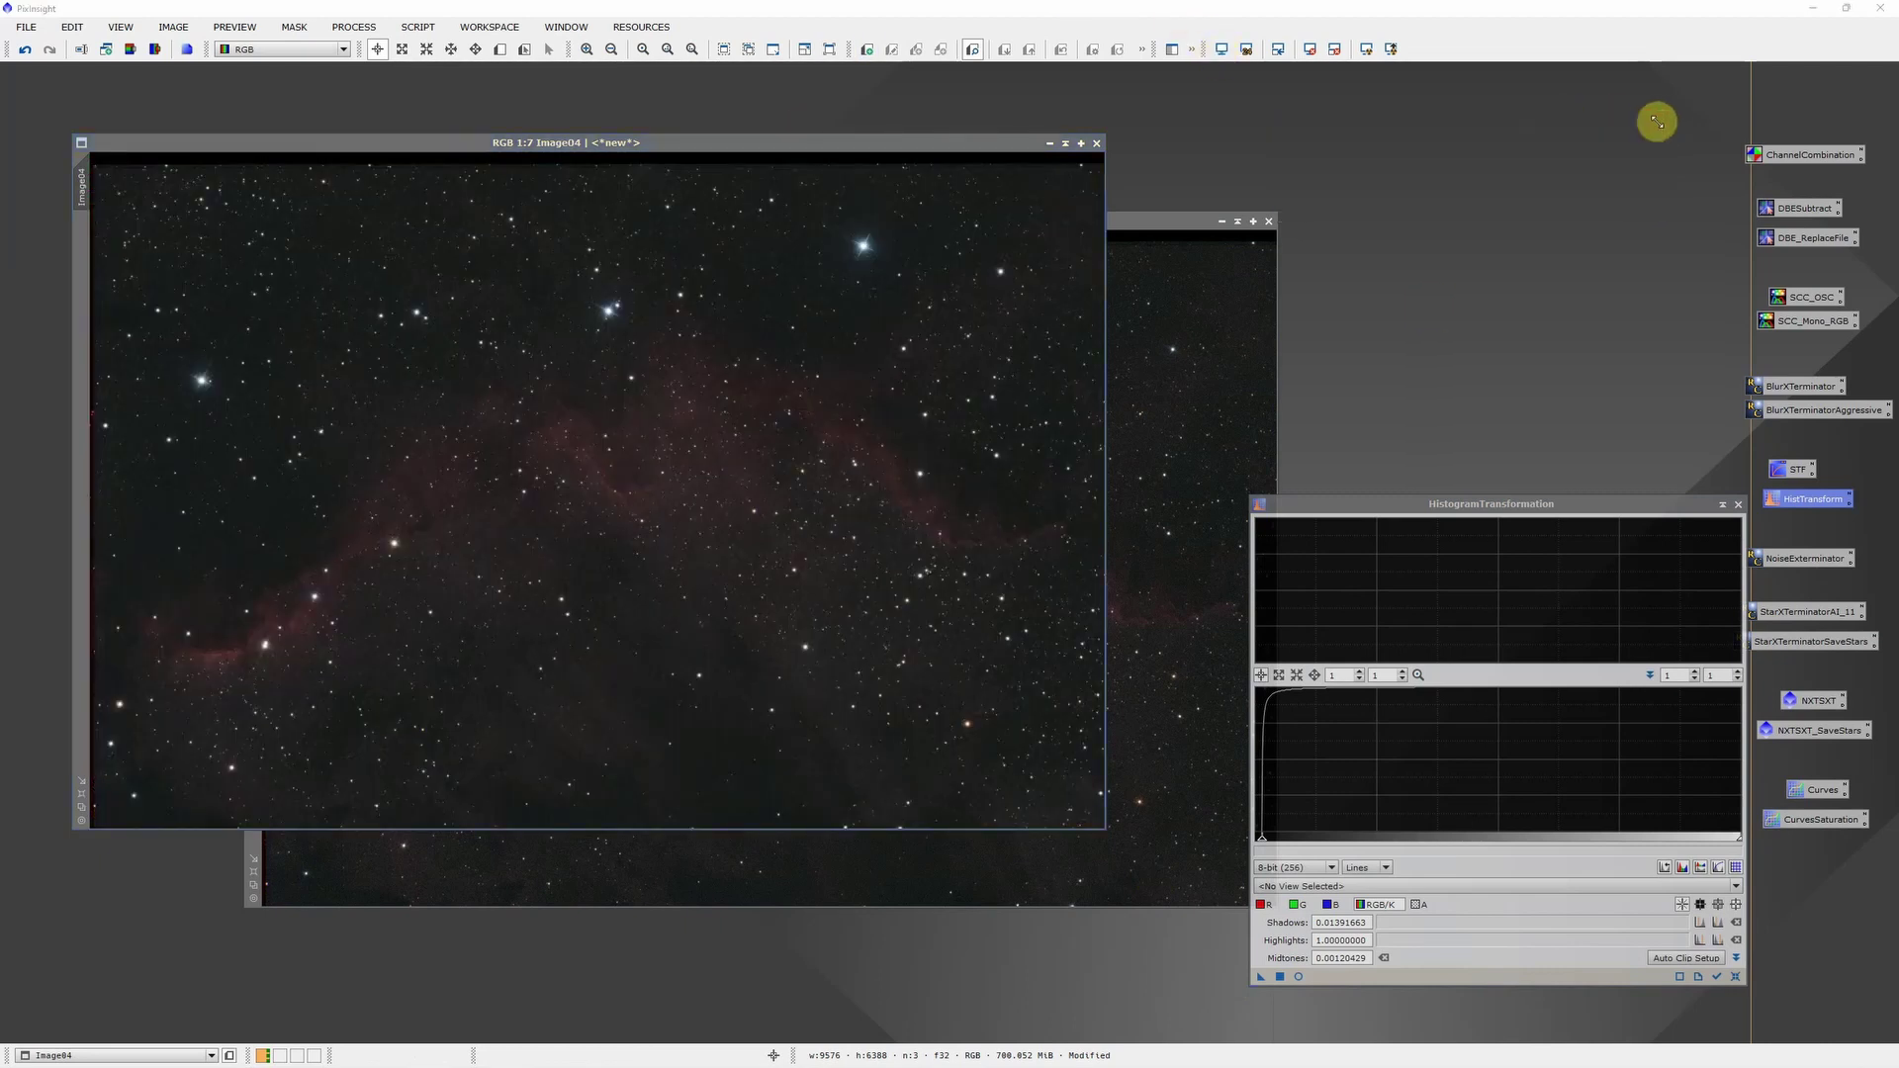
click(1737, 505)
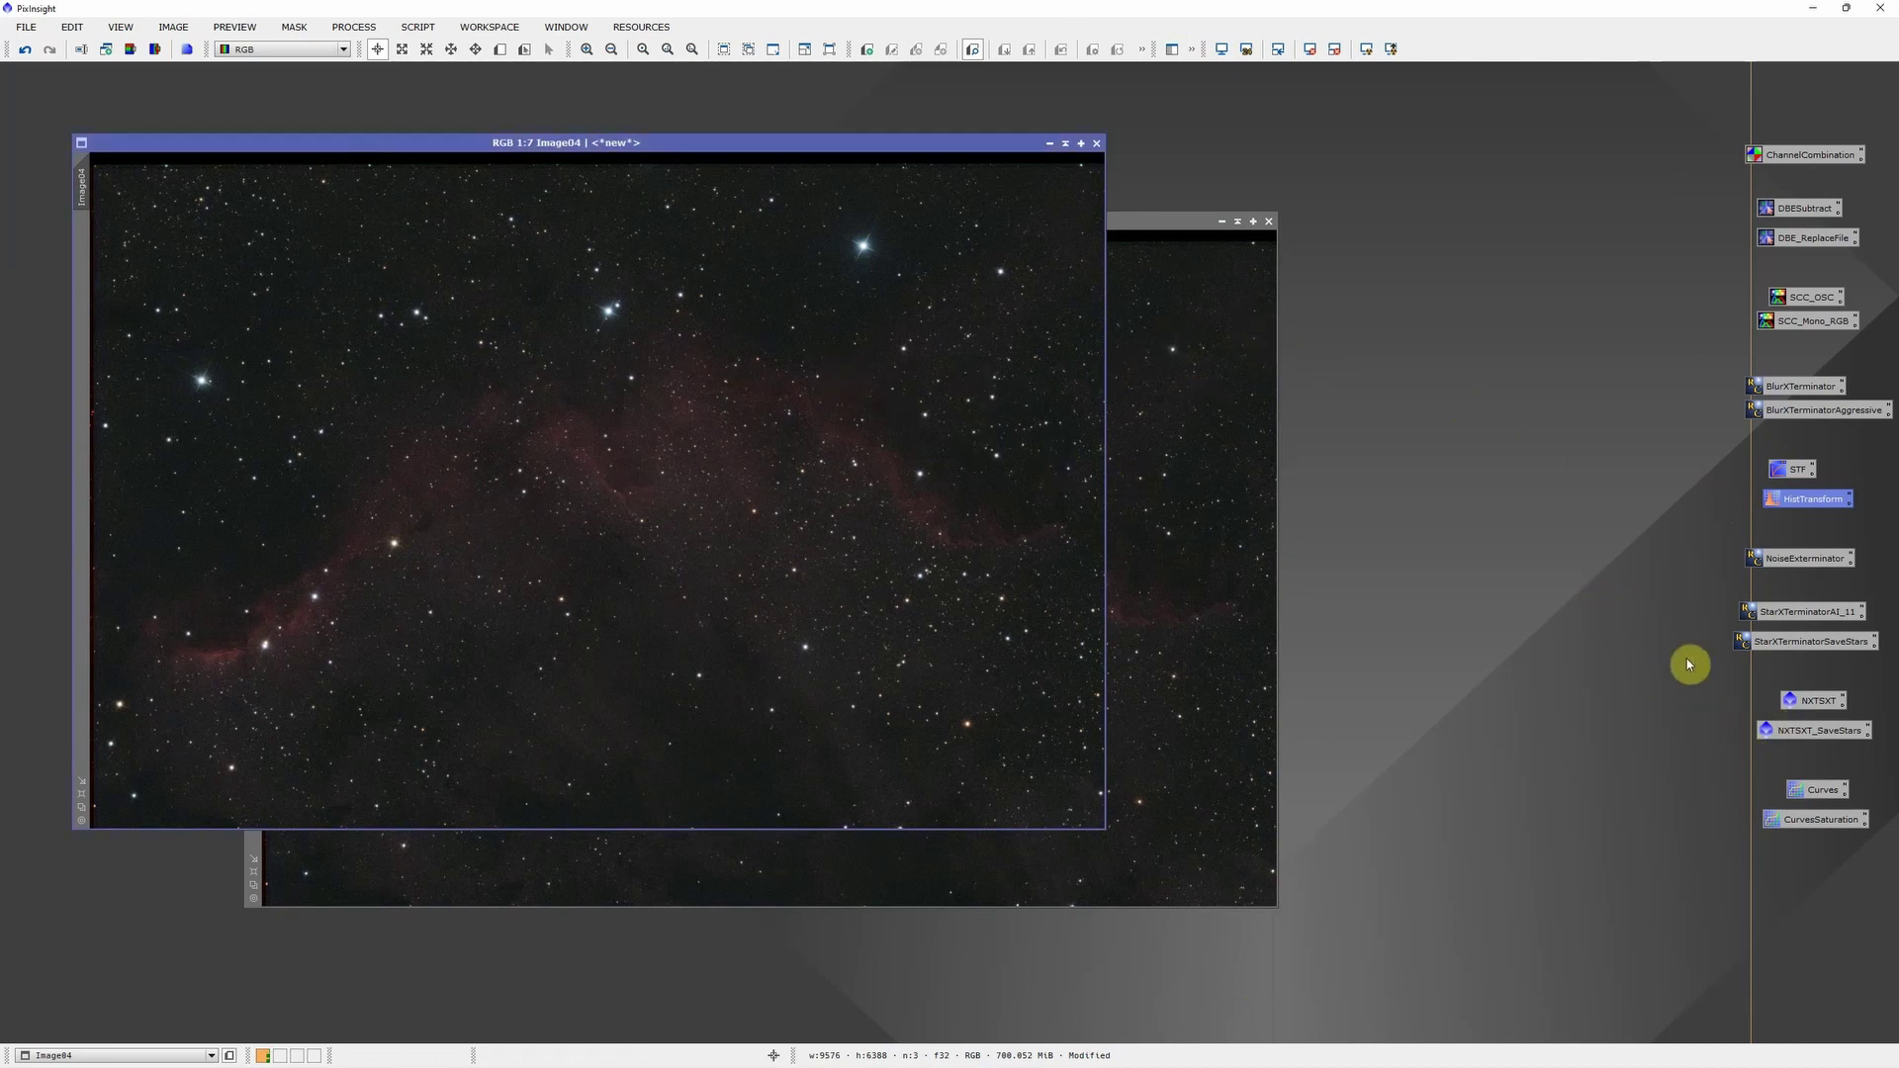
Run the NXTSXT_SaveStars process icon on the stretched Image04.
click(1822, 730)
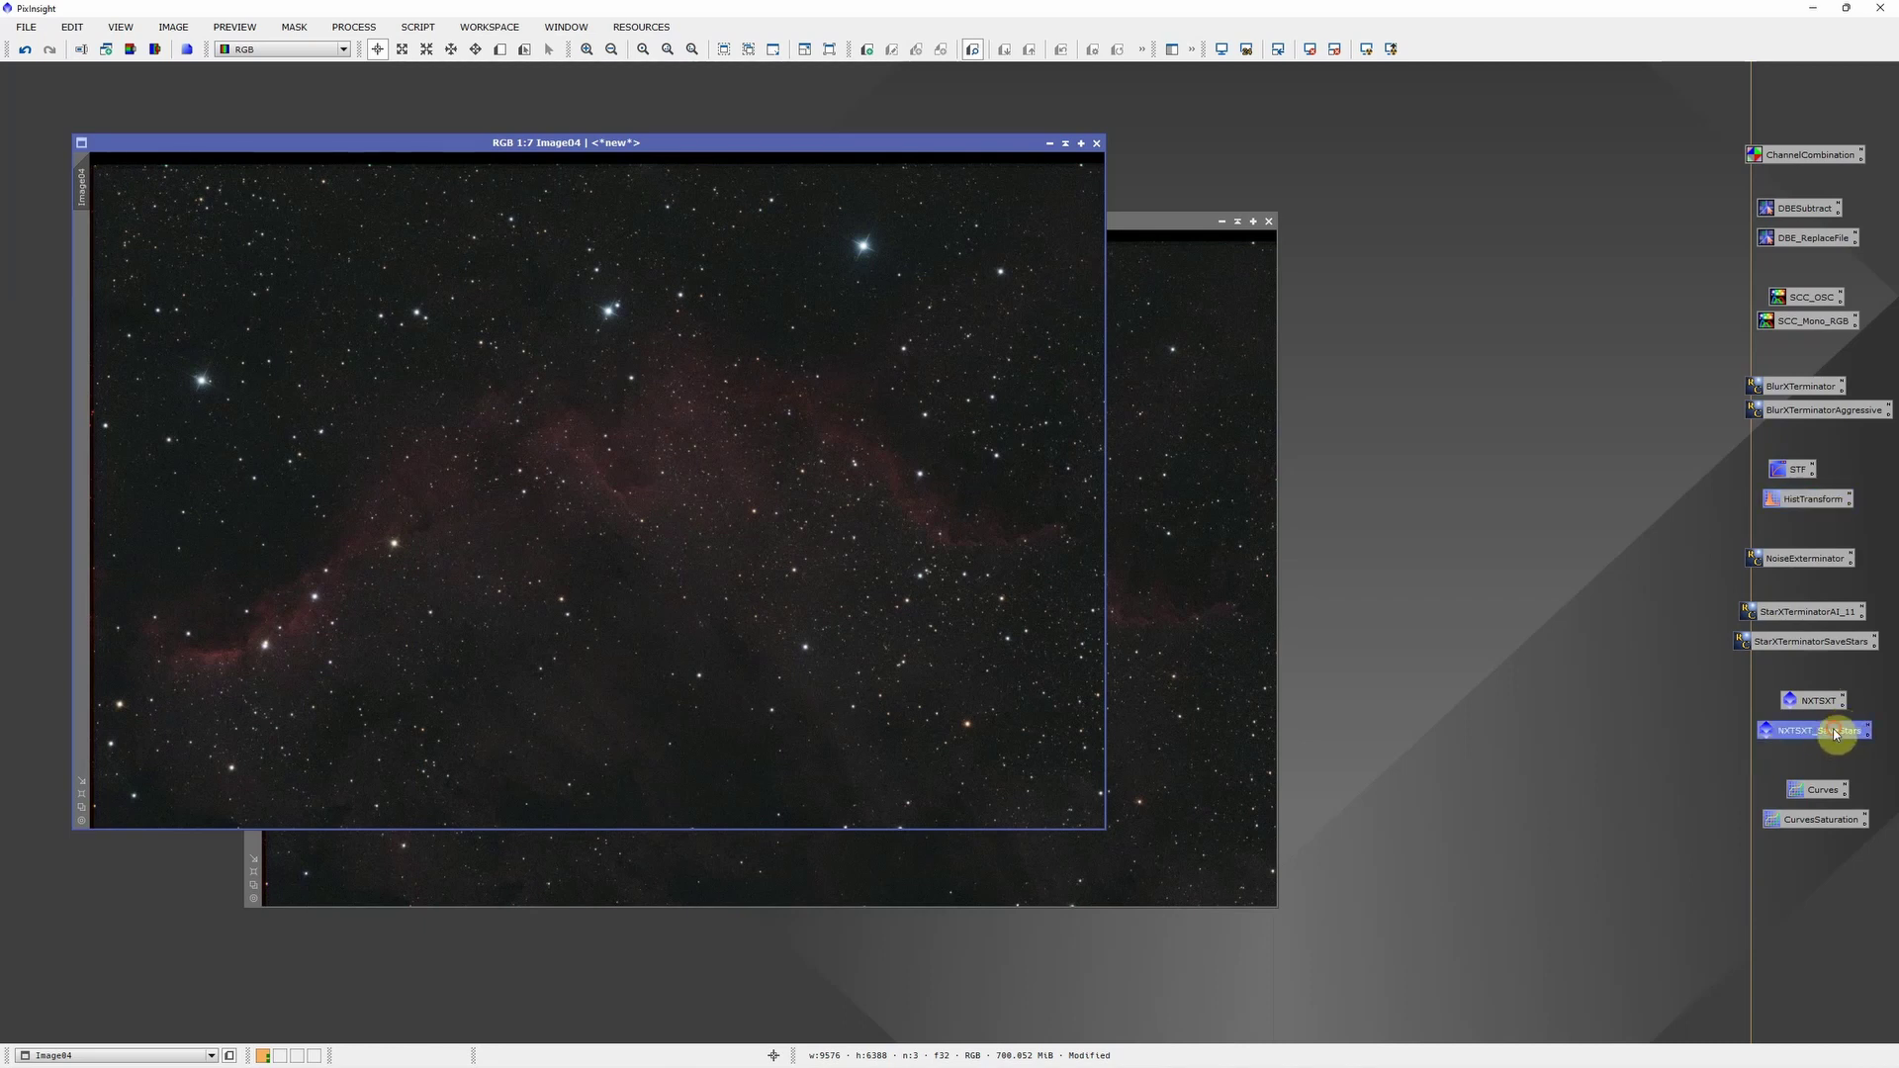
drag(1834, 728, 678, 479)
Run StarXTerminator on Image04 with AI model StarXTerminator.11.pb, Generate Star Image and Unscreen Stars enabled.
click(1816, 616)
double_click(1819, 613)
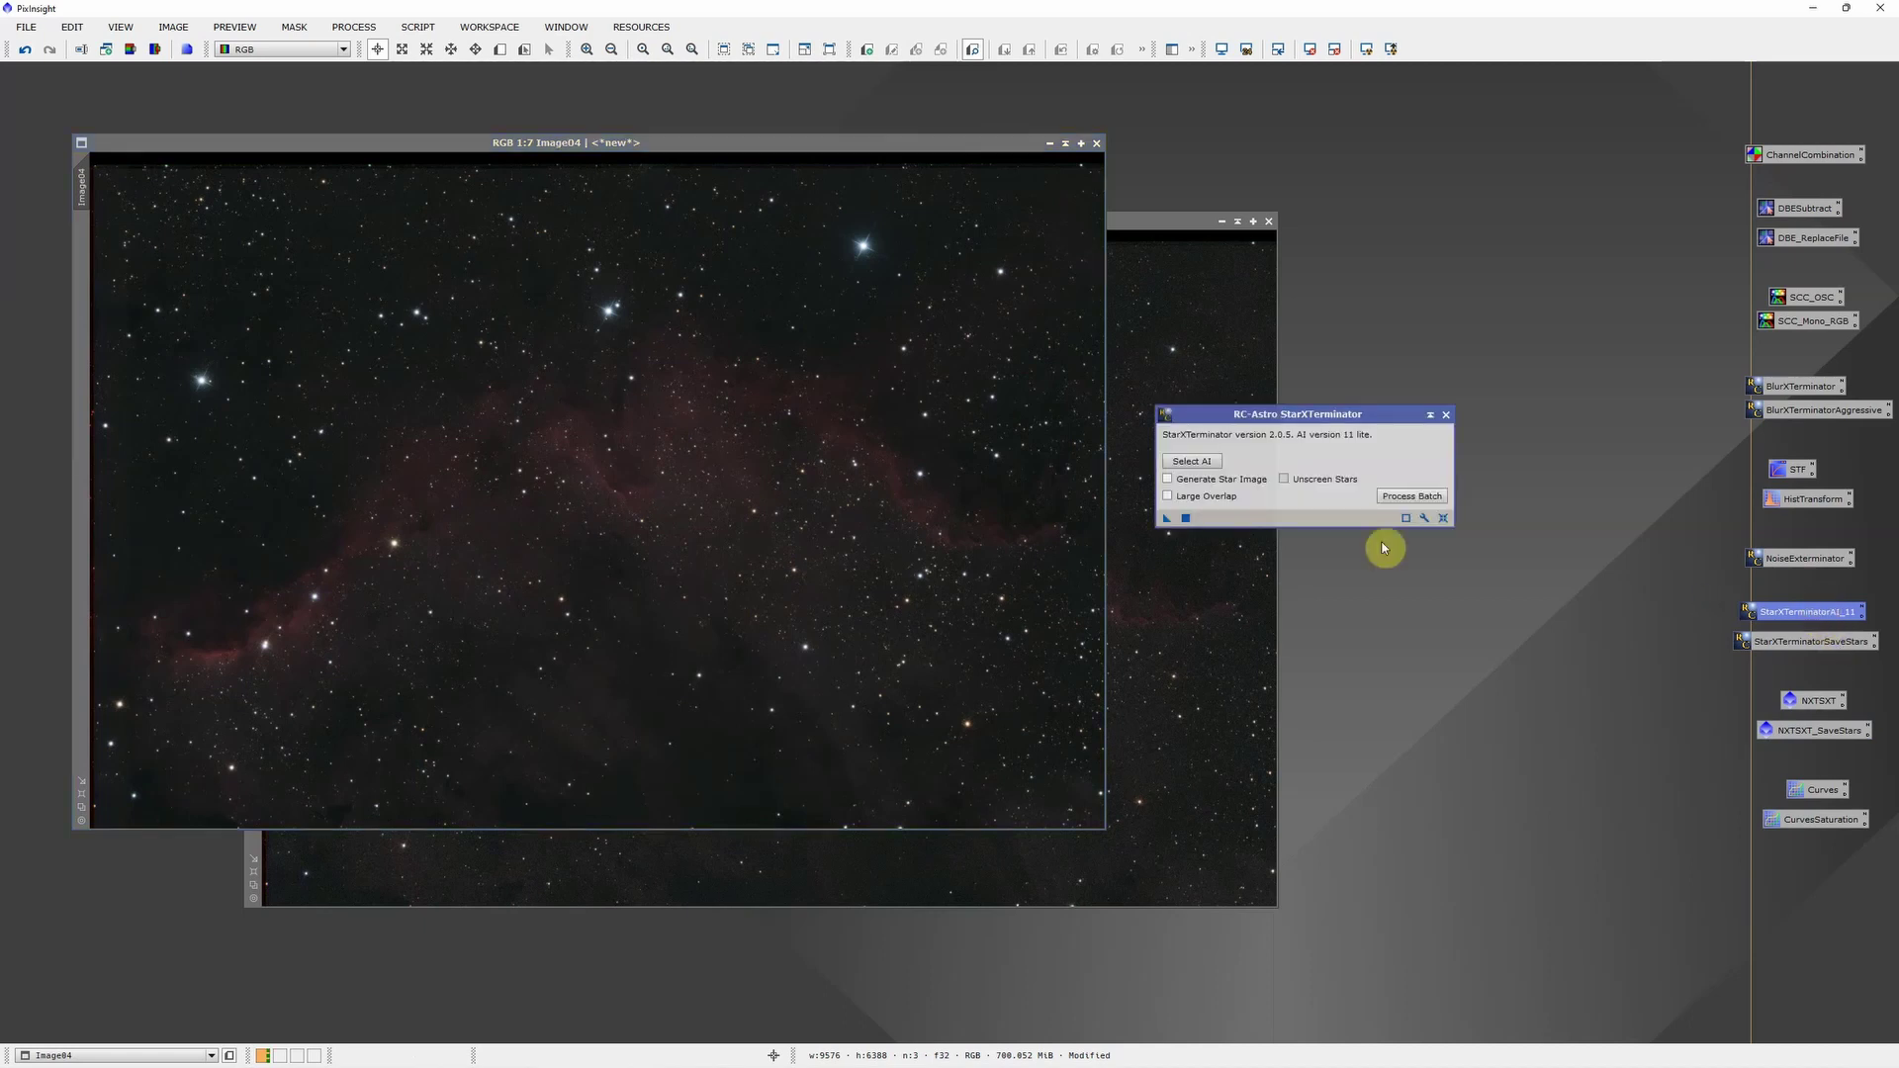
click(1192, 462)
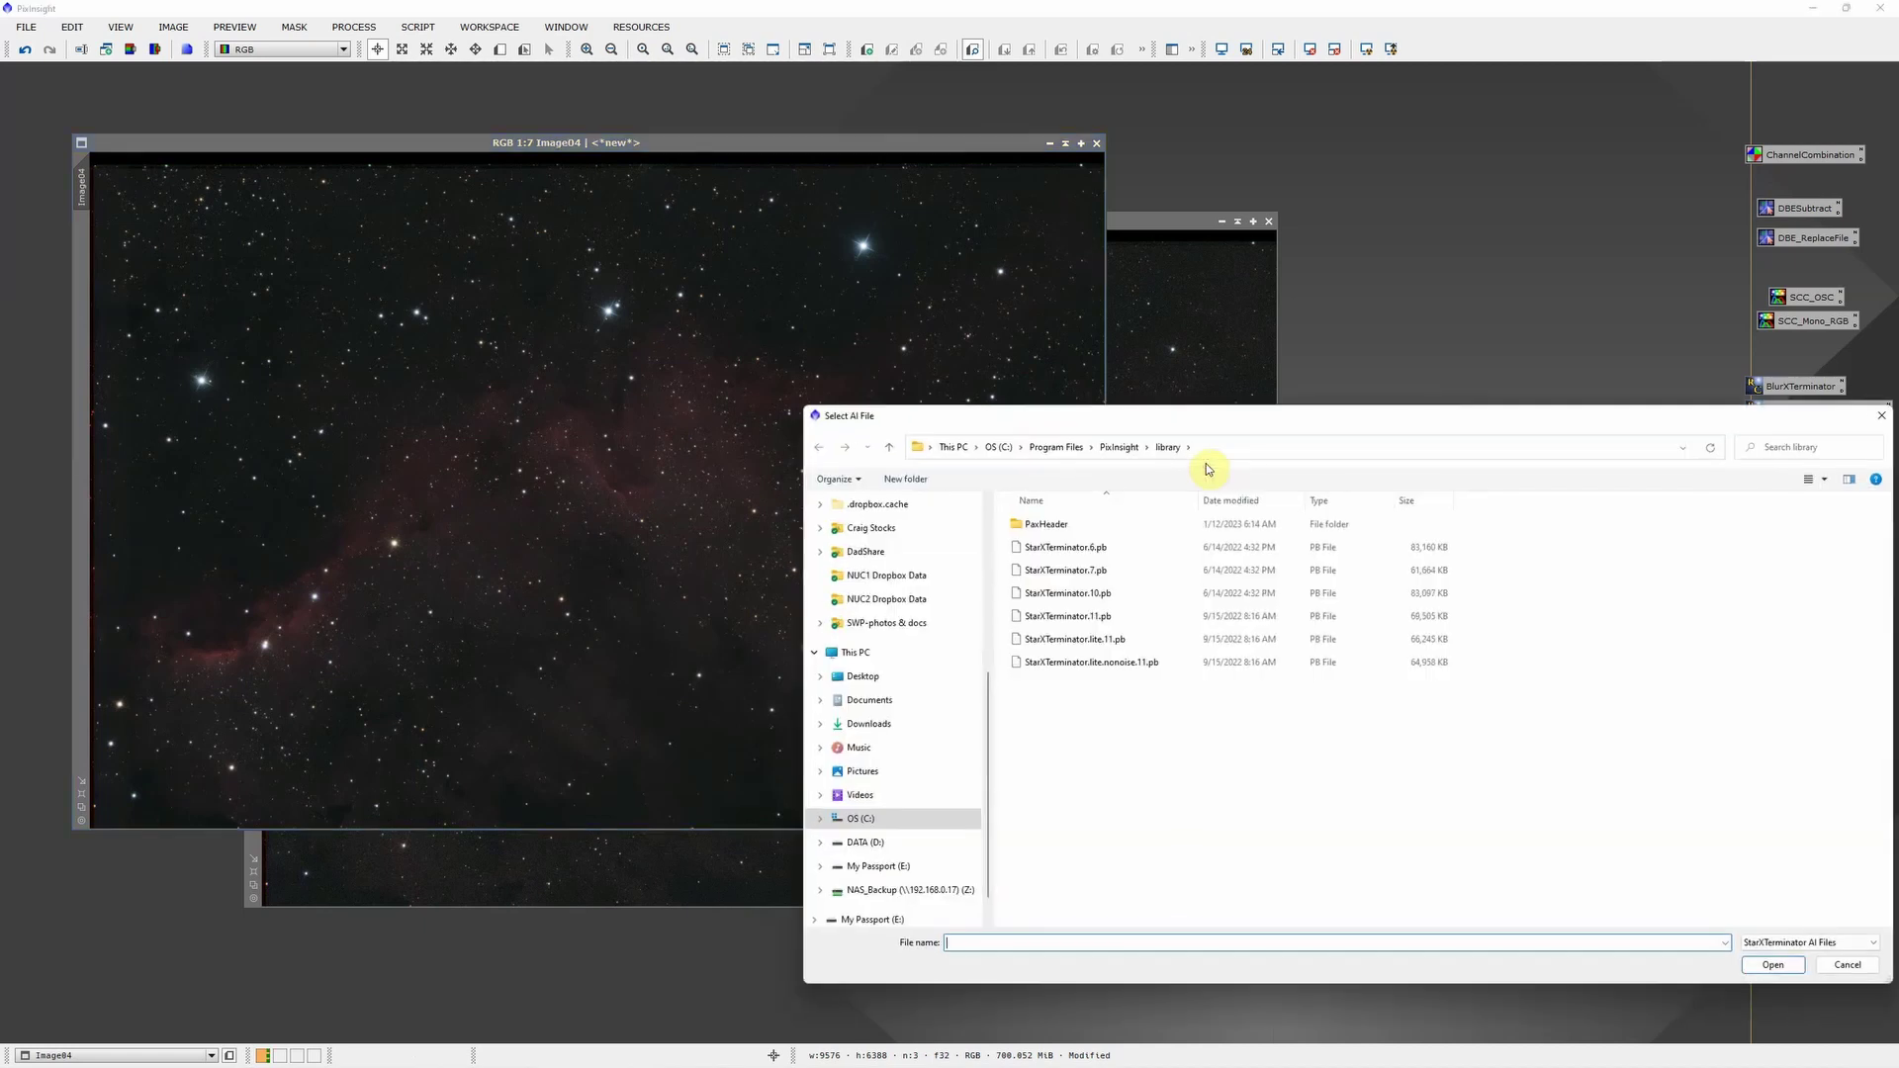
click(1113, 618)
double_click(1115, 618)
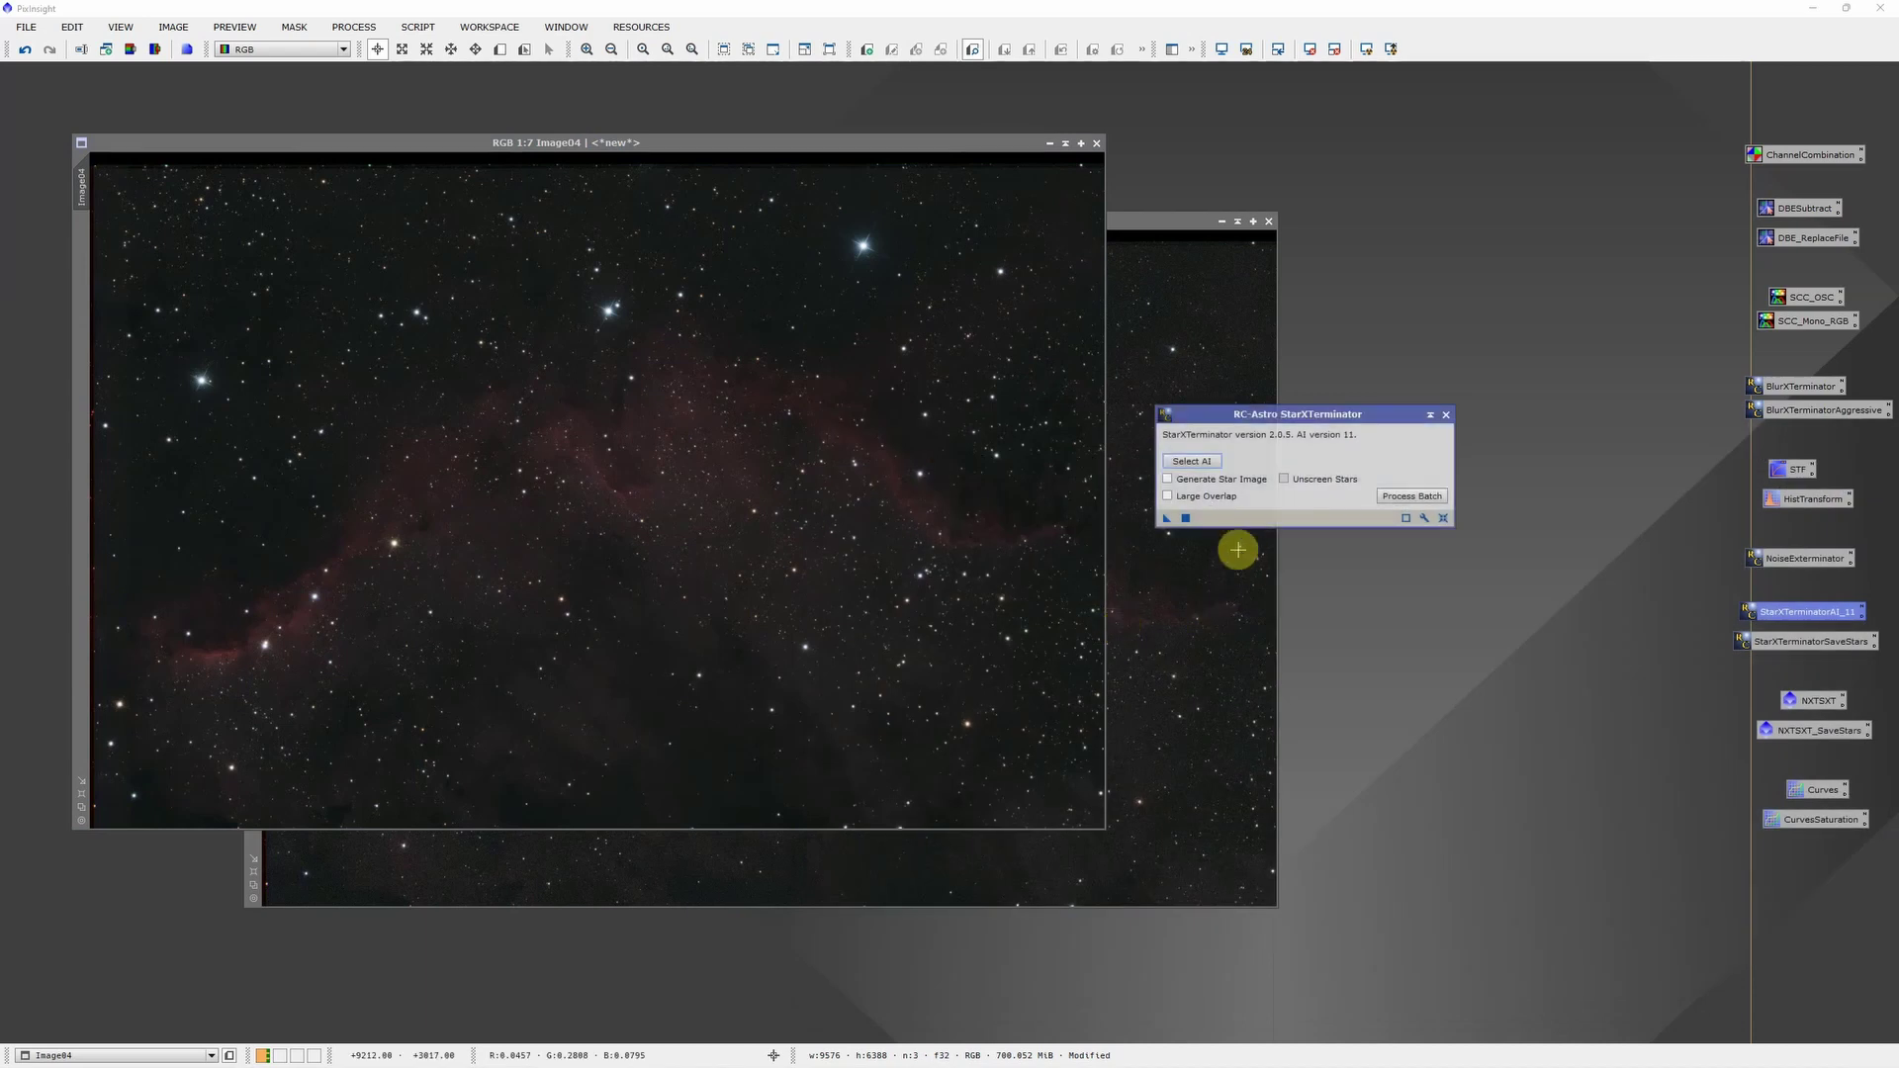
click(1199, 481)
click(1294, 480)
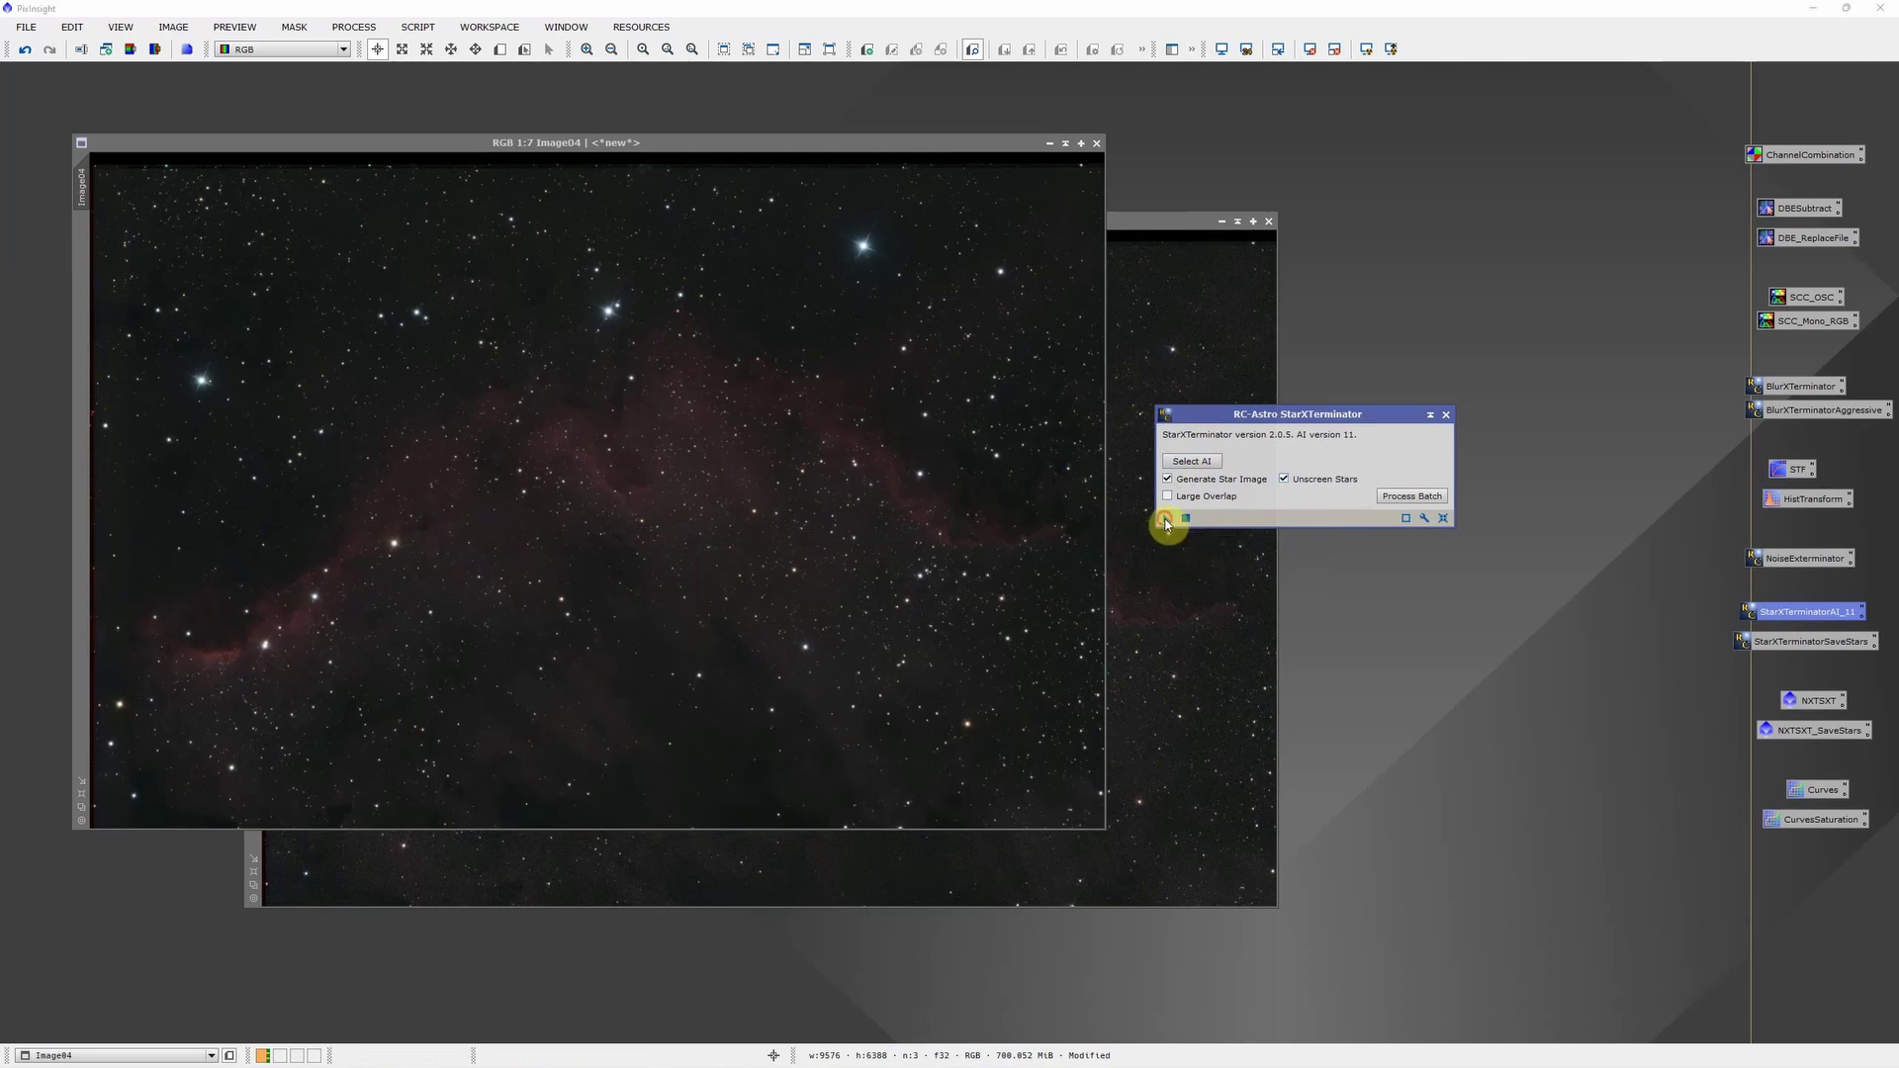
drag(1166, 522, 924, 516)
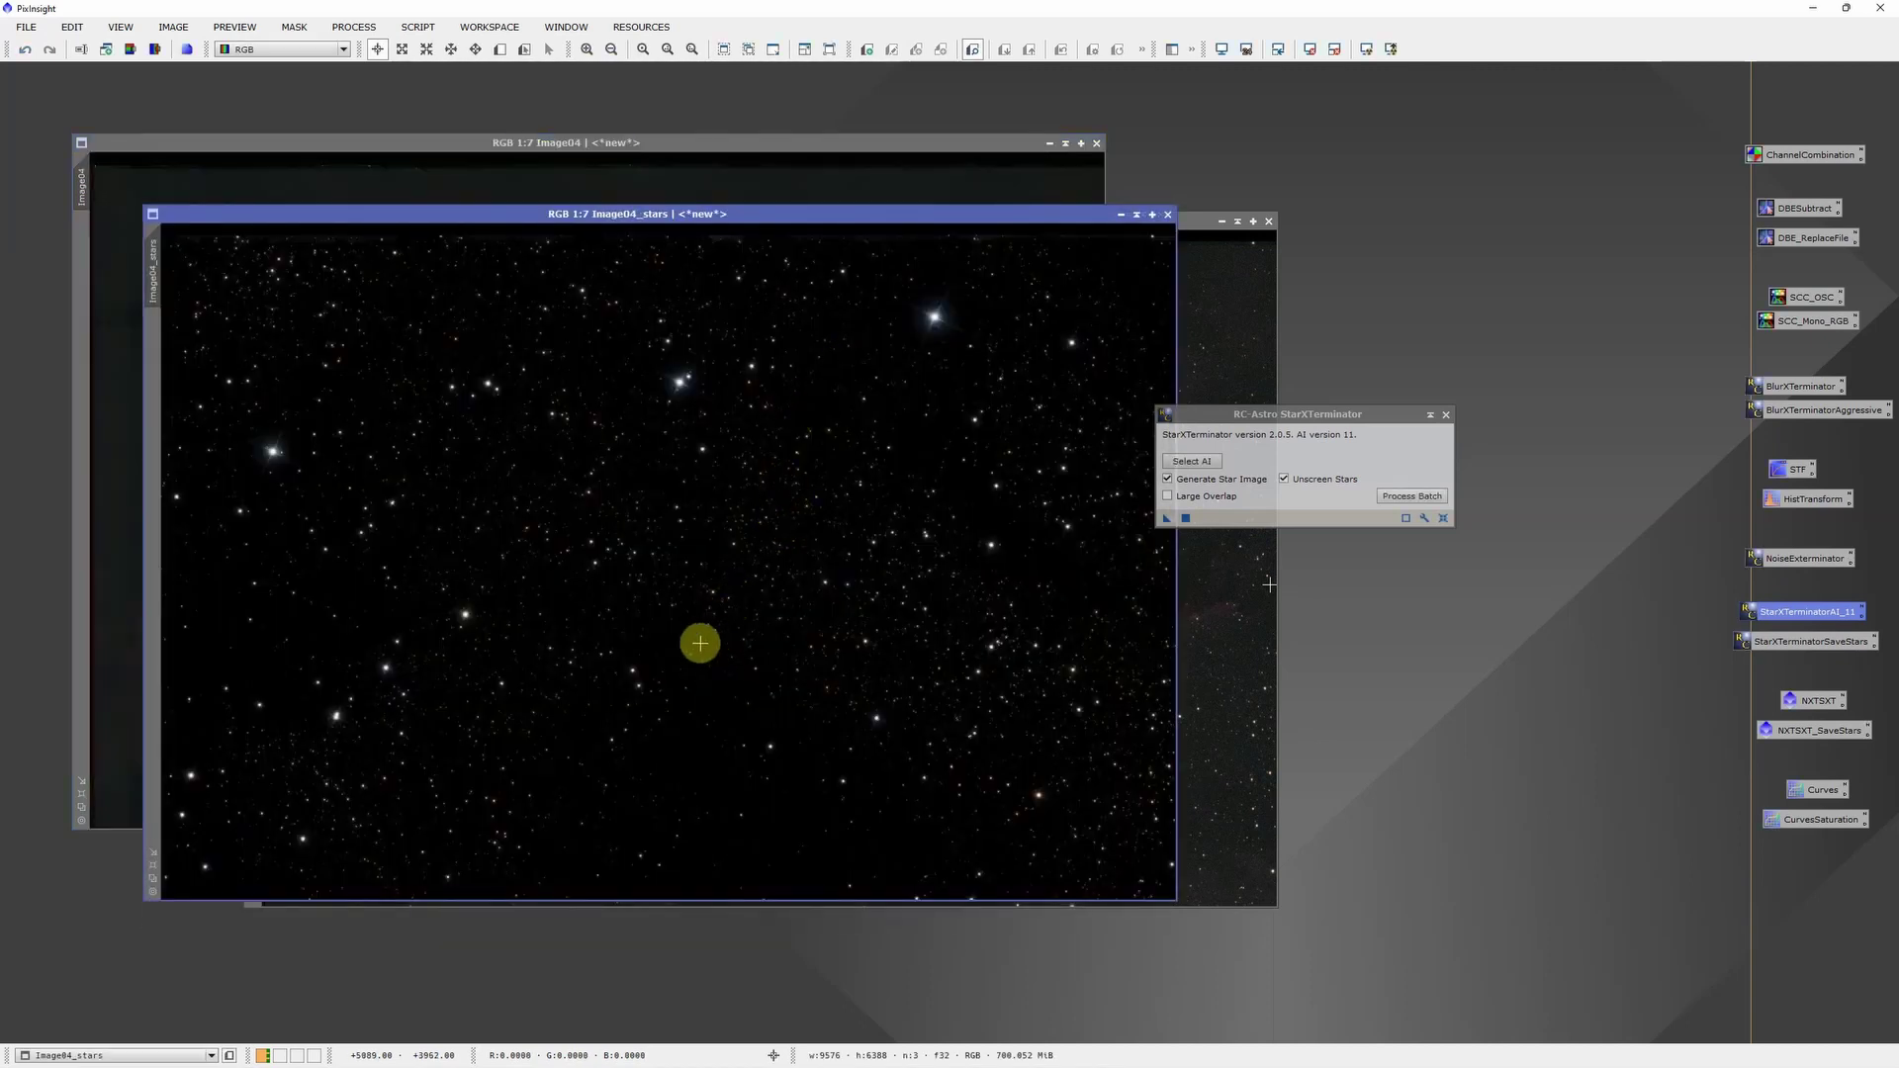
Apply the CurvesSaturation process to Image04_stars to strengthen the star colours.
click(1447, 414)
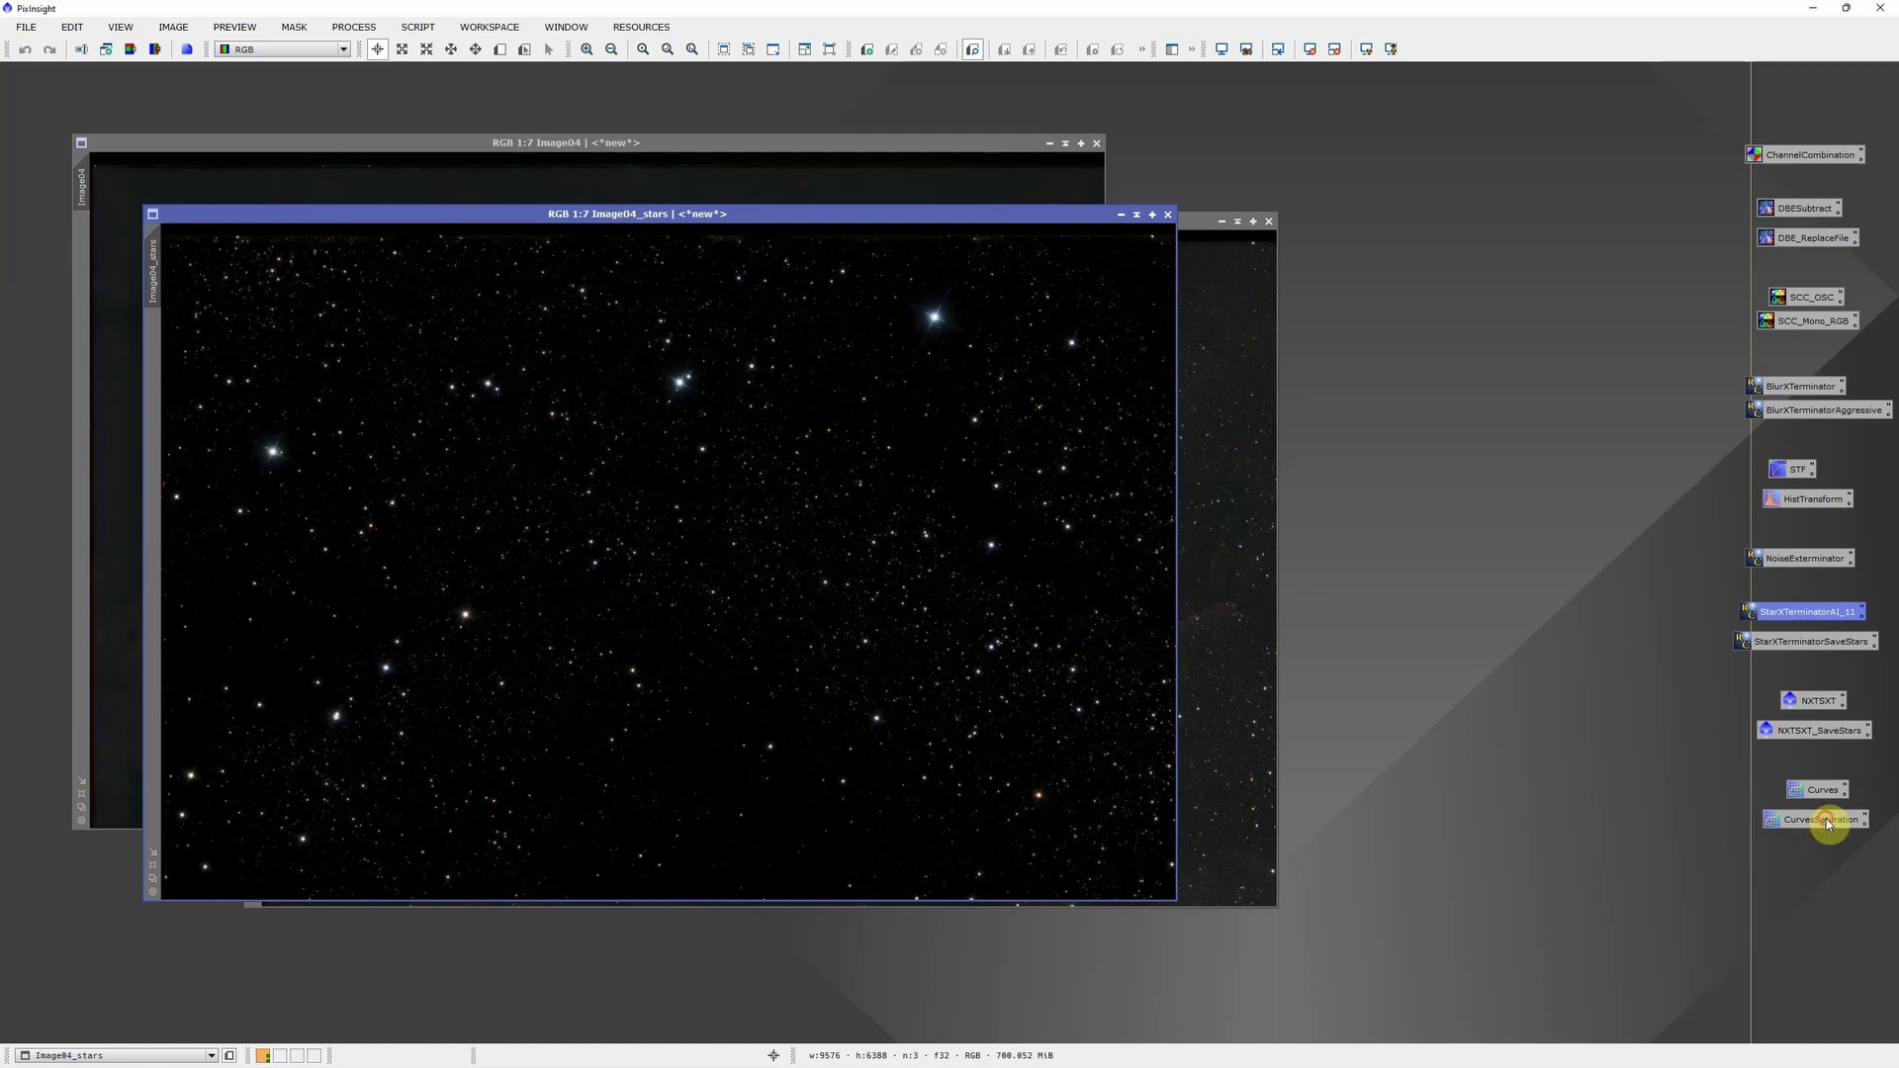
drag(1828, 823, 876, 600)
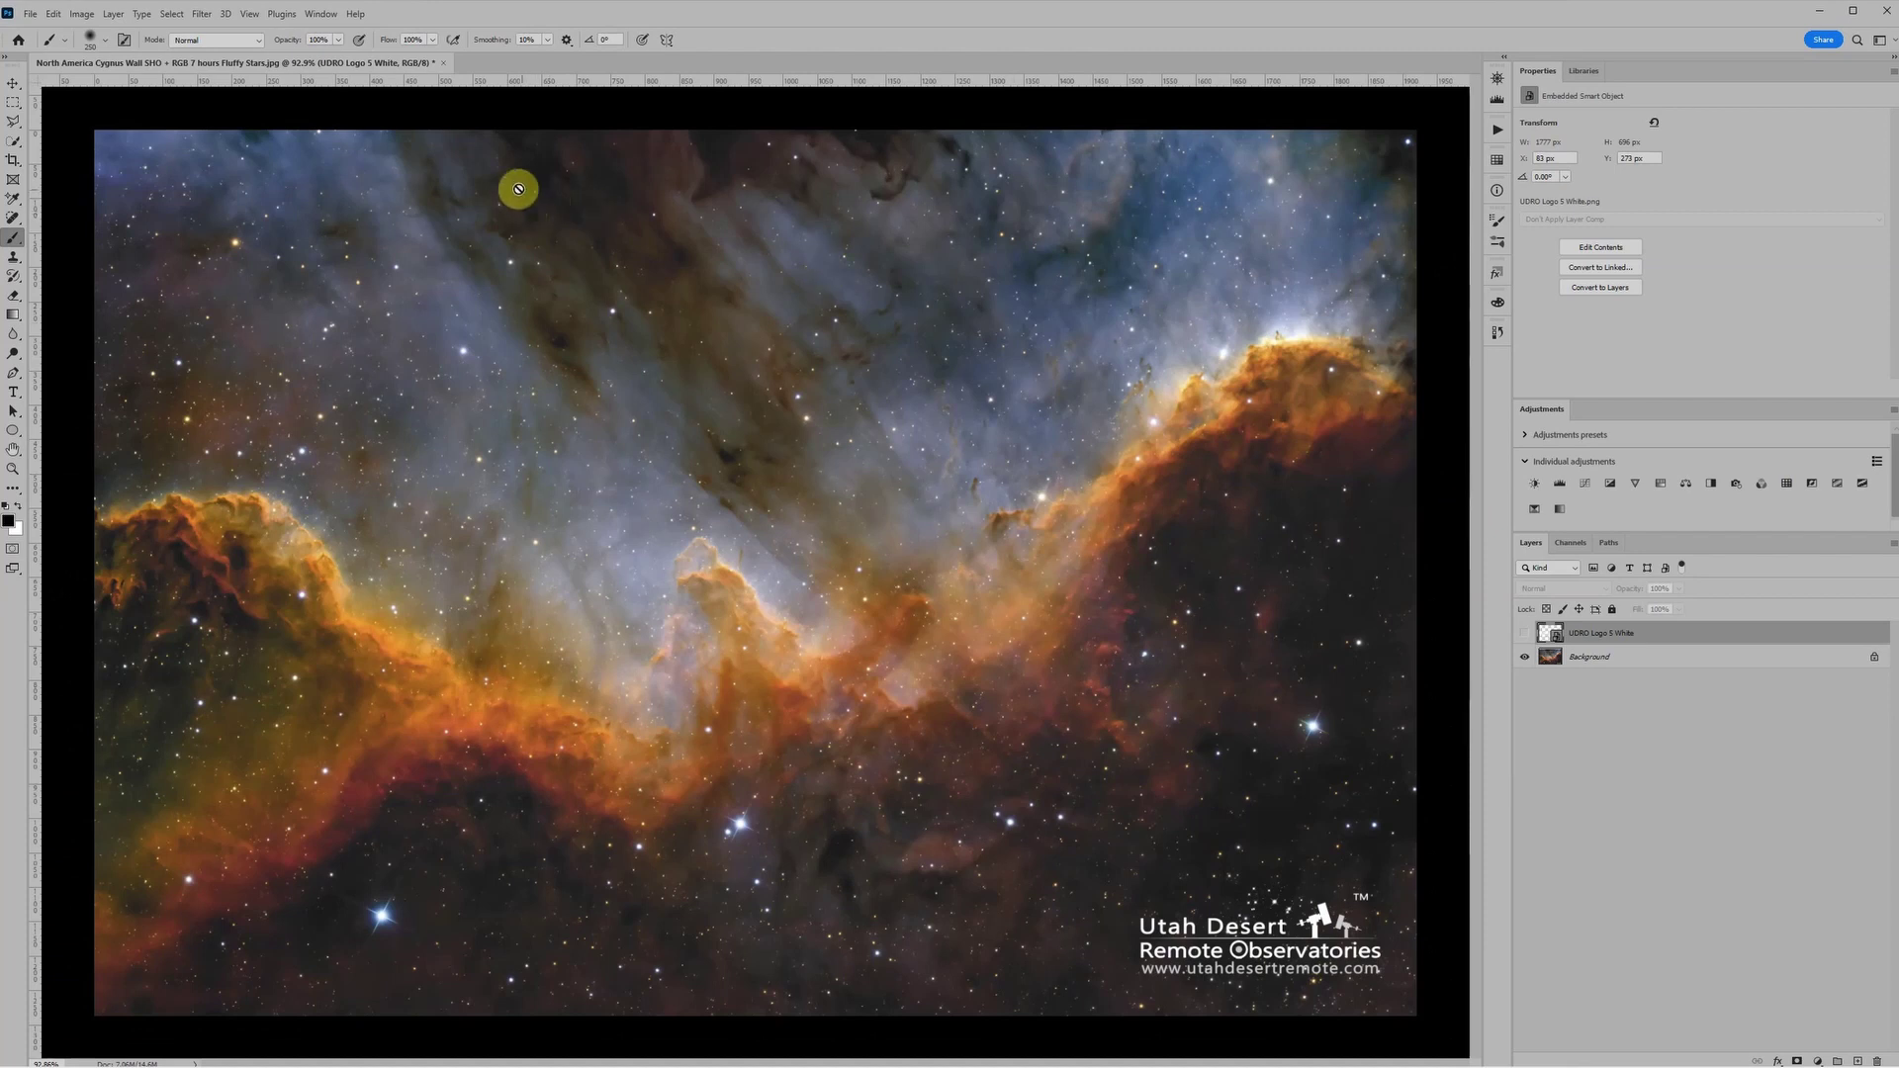
Load Image04_clone_stars Sharp.tif and Image04_stars Fluffy.tif from D:\Astro\NUC1 Data\North America Cygnus Wall into a stack.
click(28, 14)
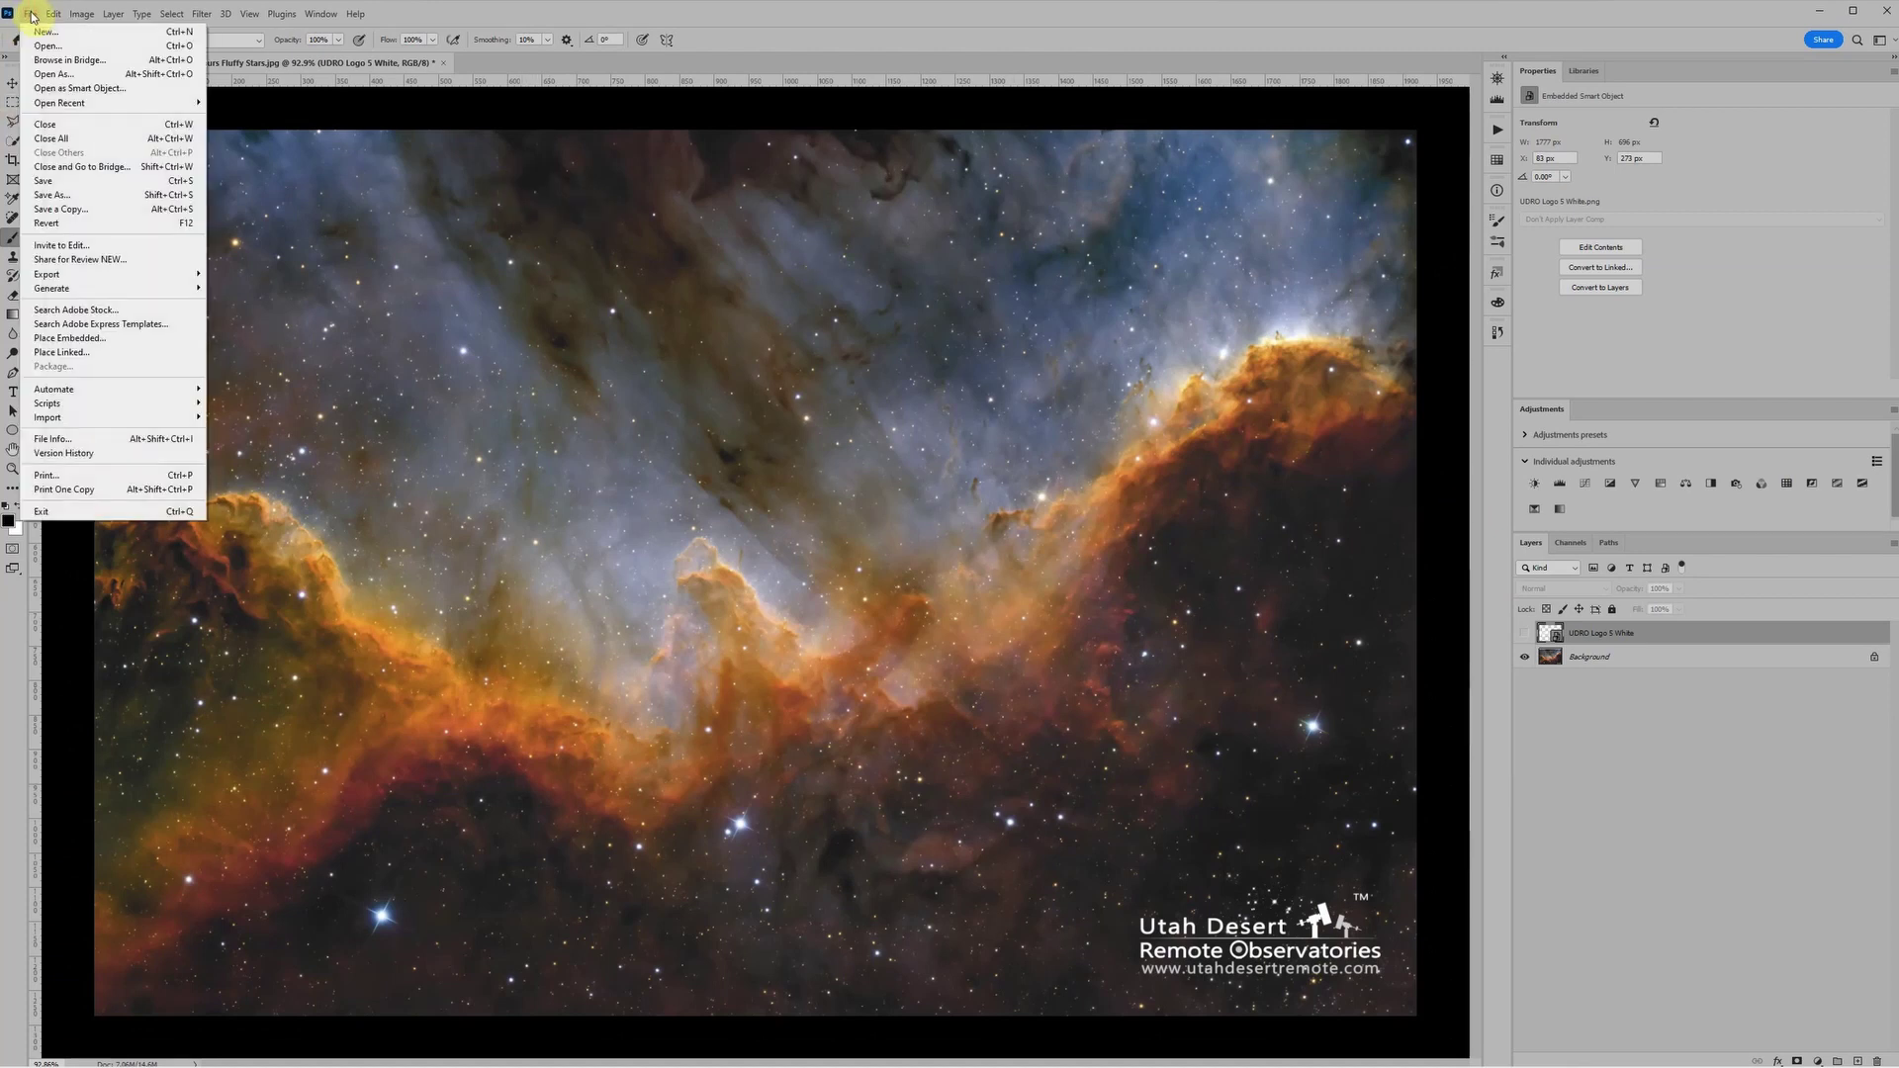
mouse_move(94, 417)
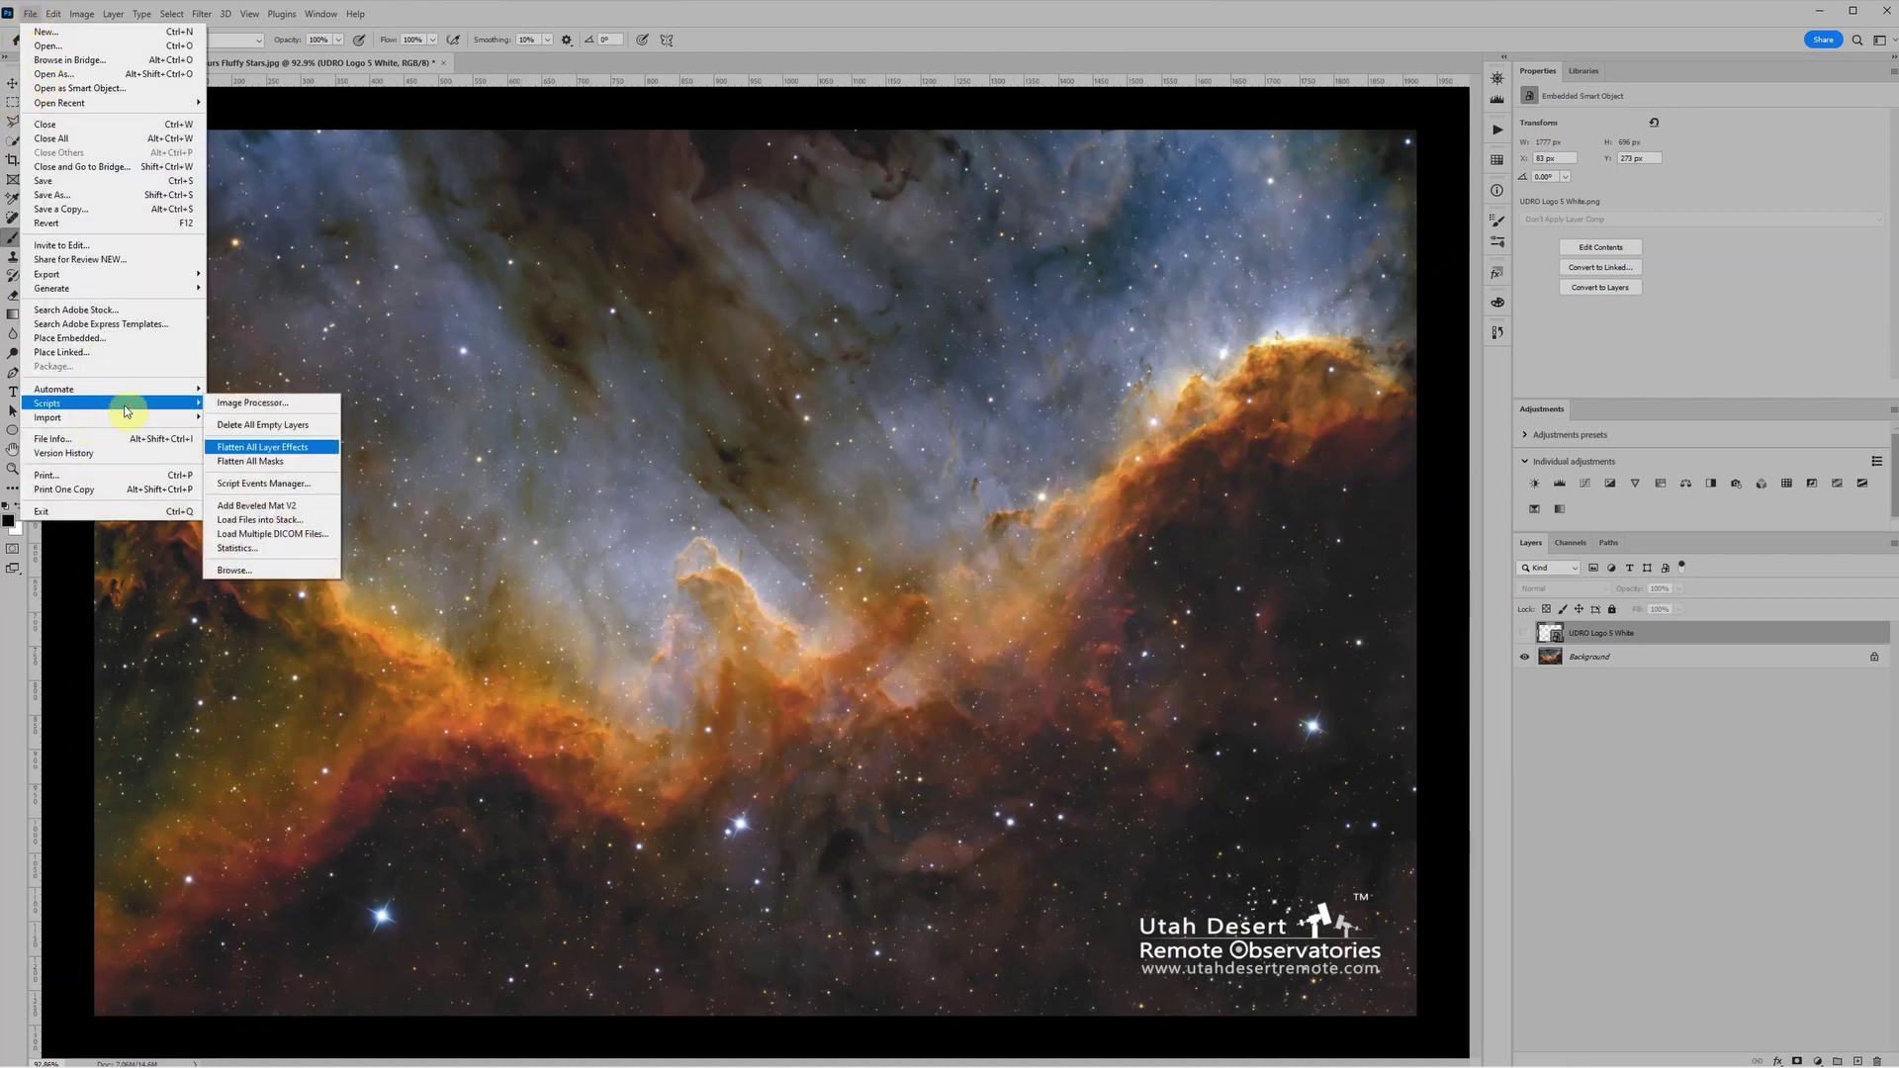
click(246, 522)
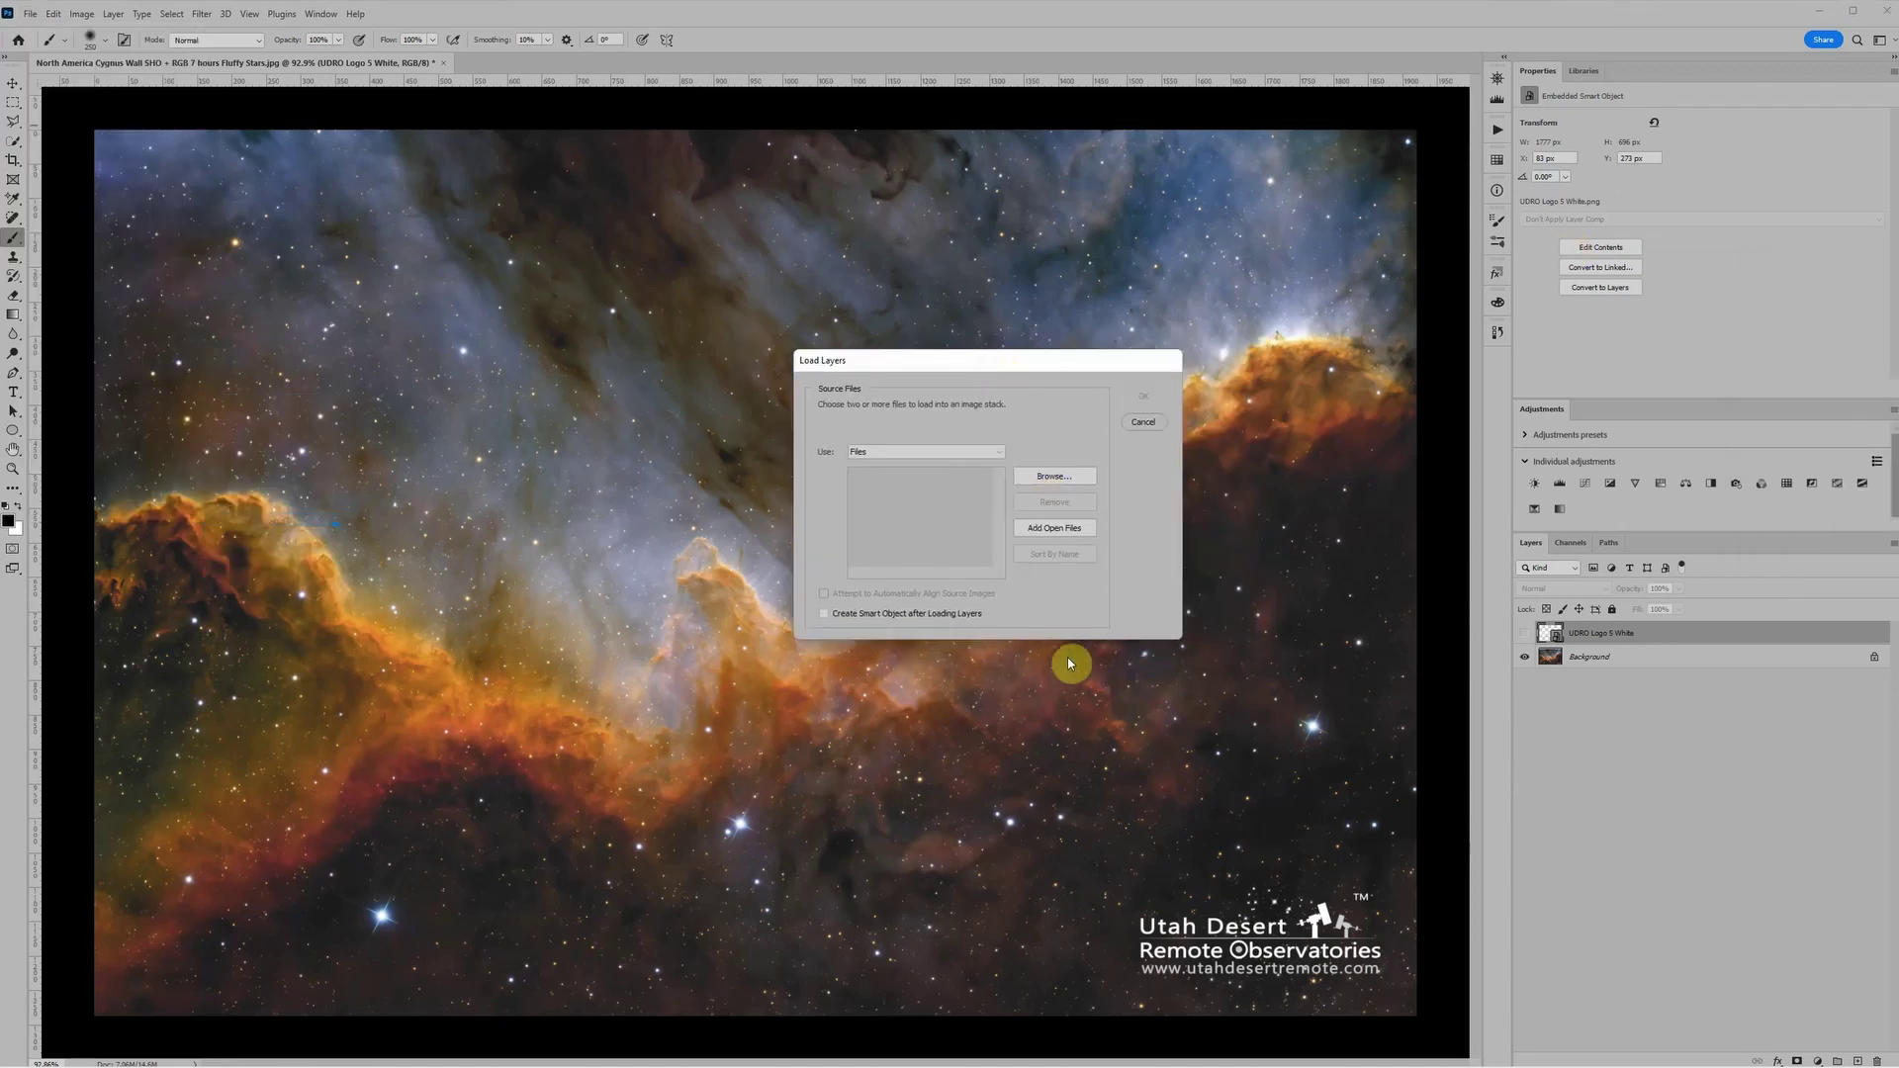
click(1054, 477)
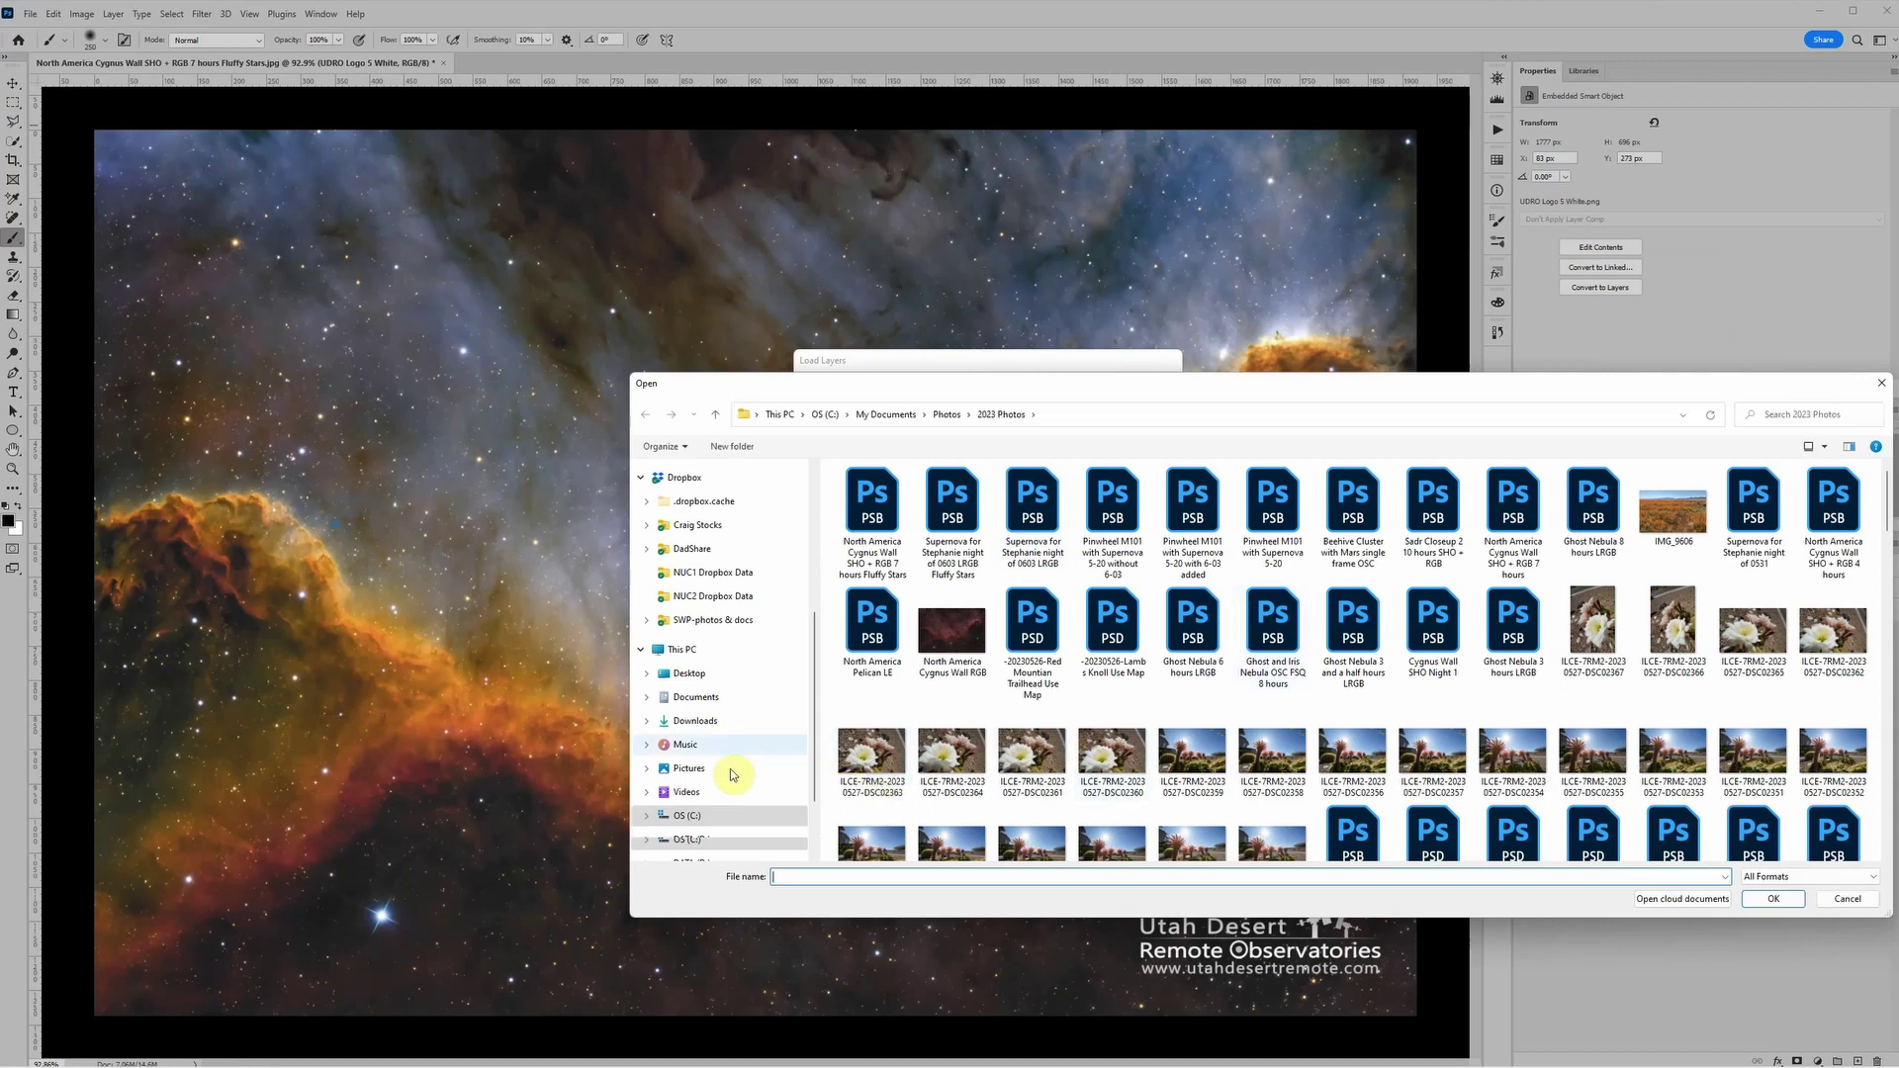
click(712, 847)
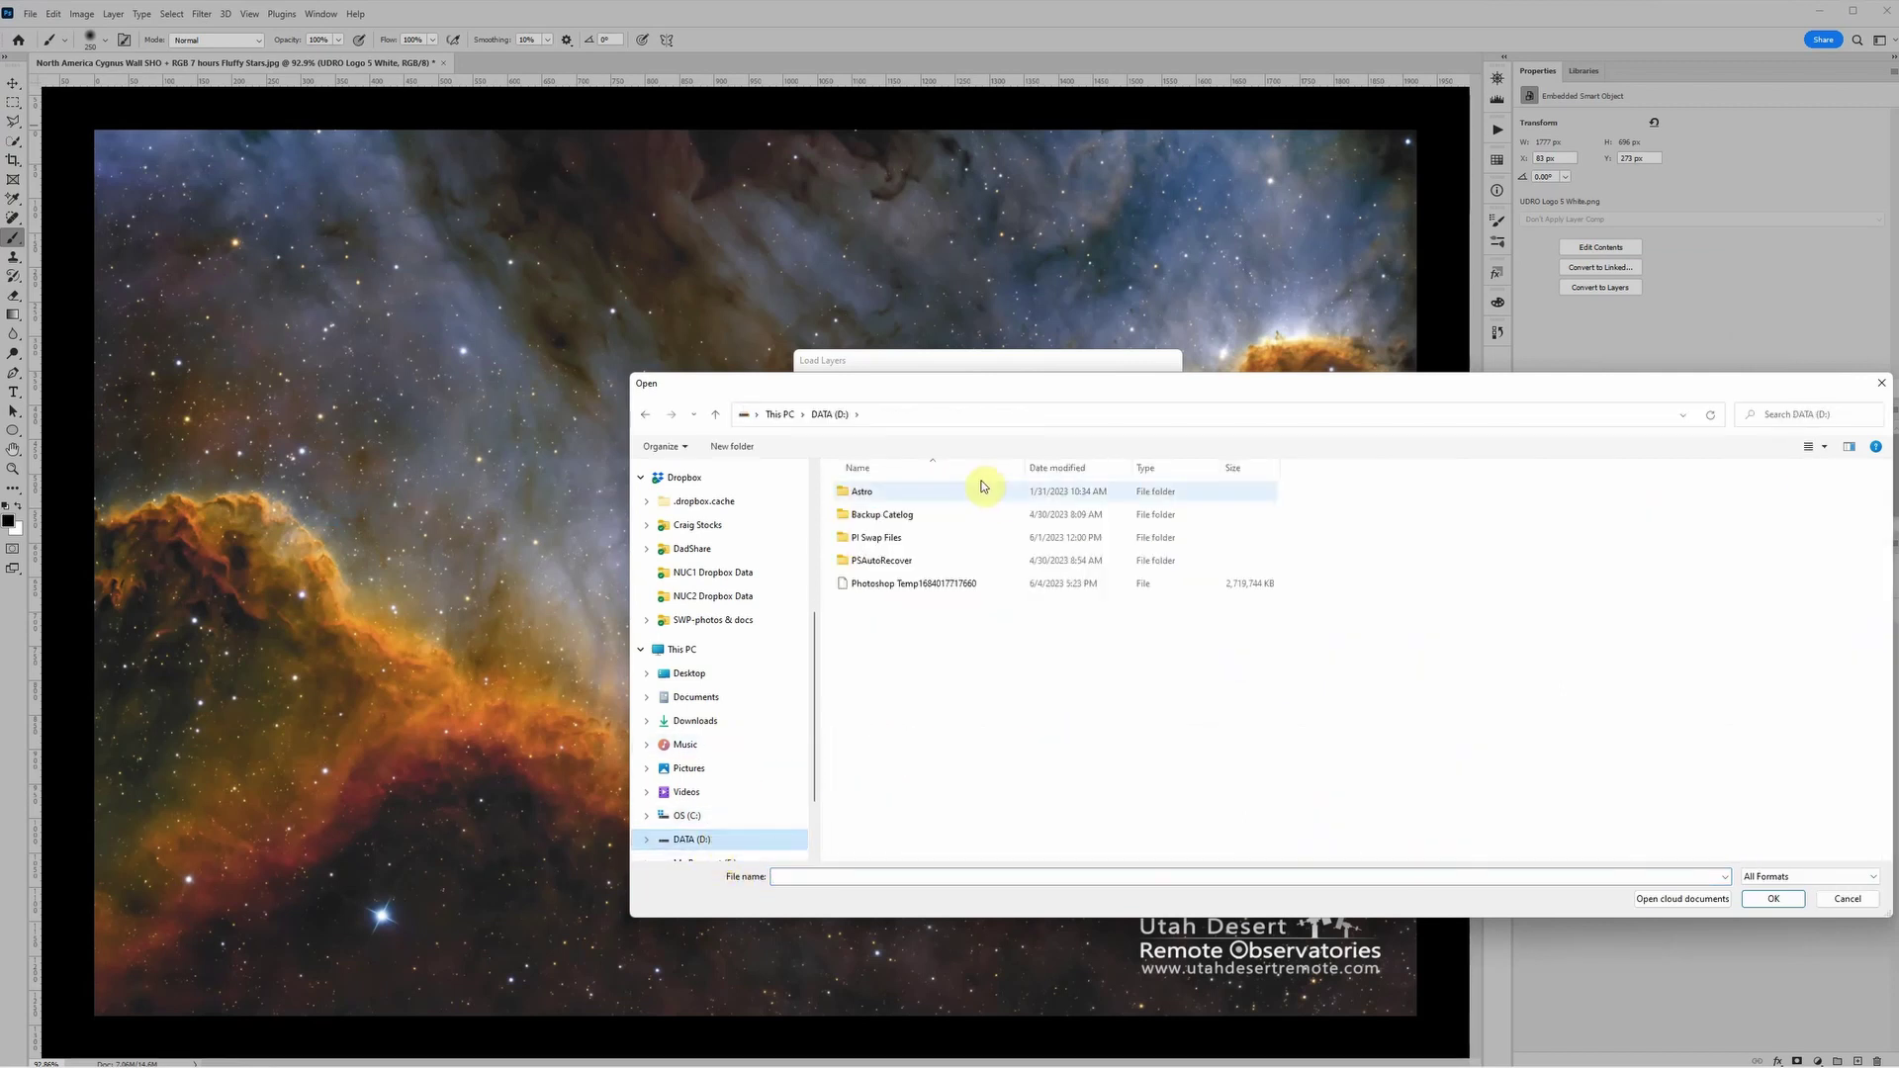
double_click(879, 498)
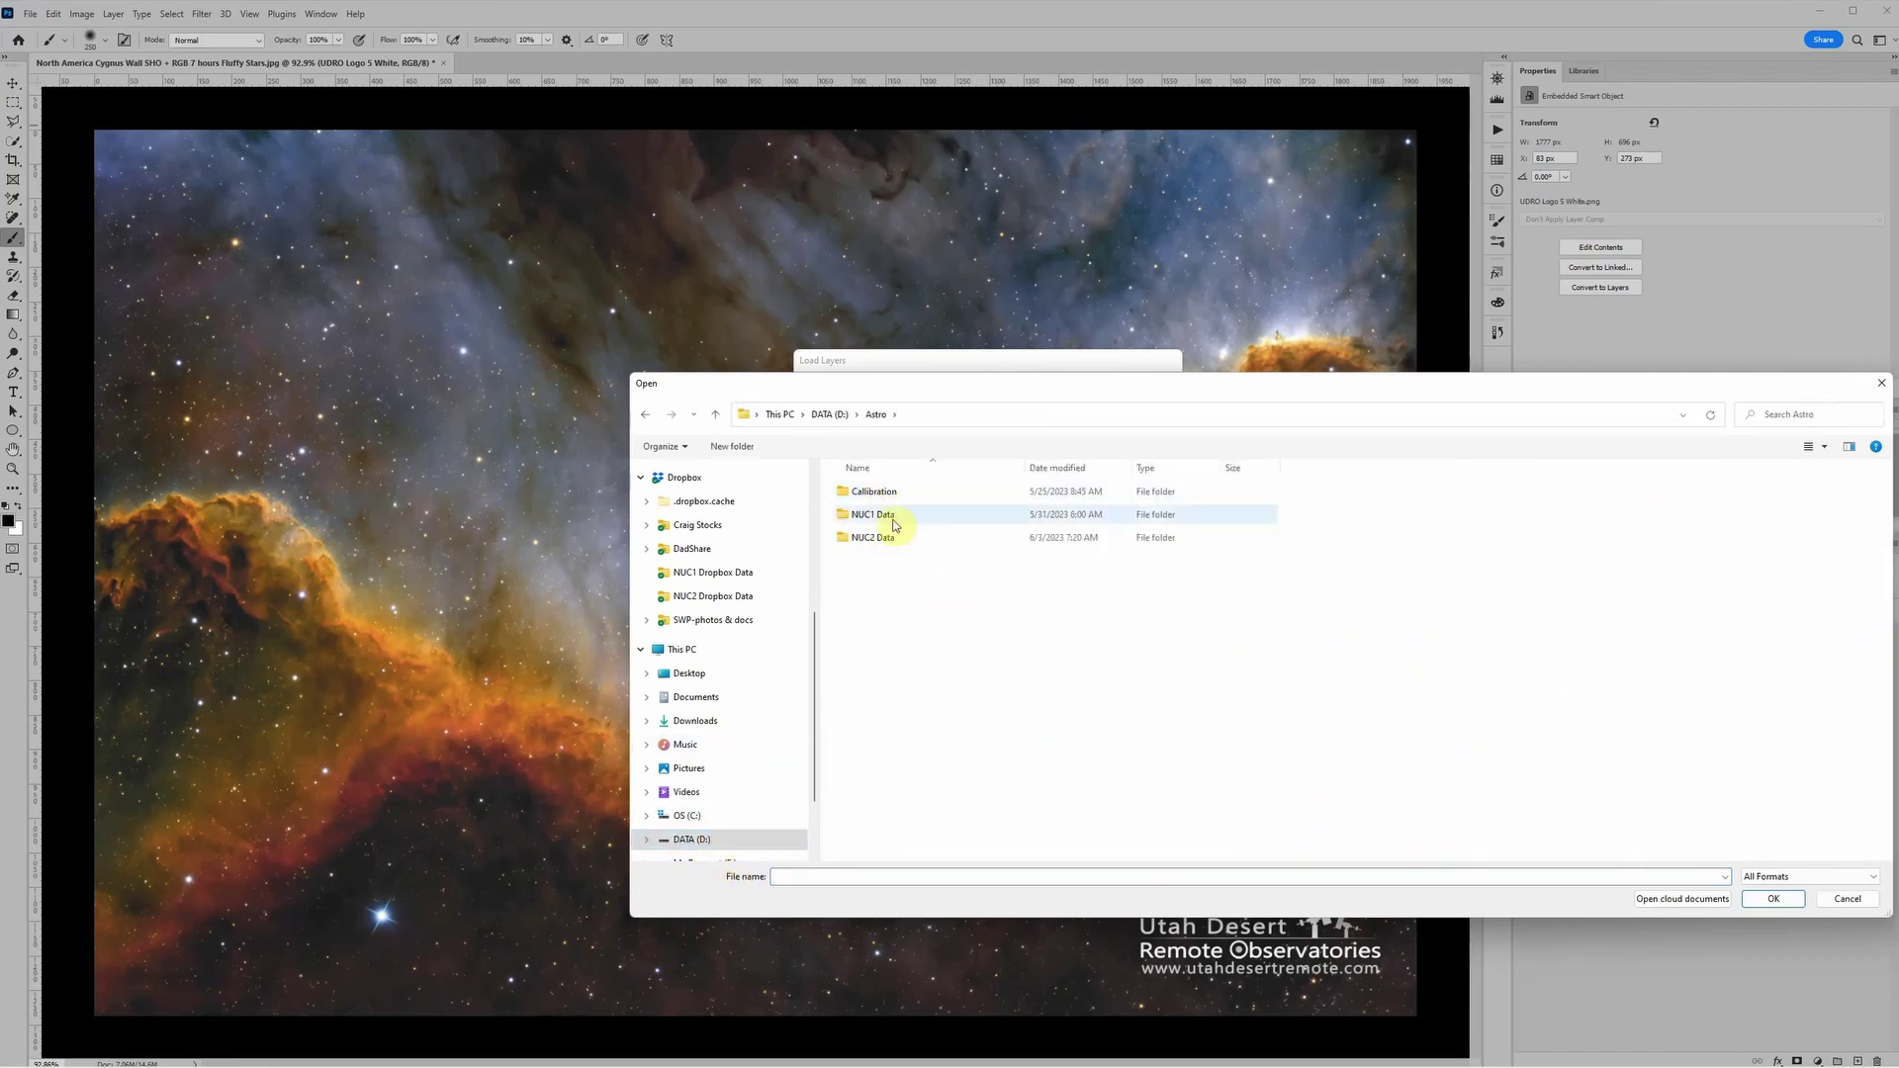
double_click(888, 513)
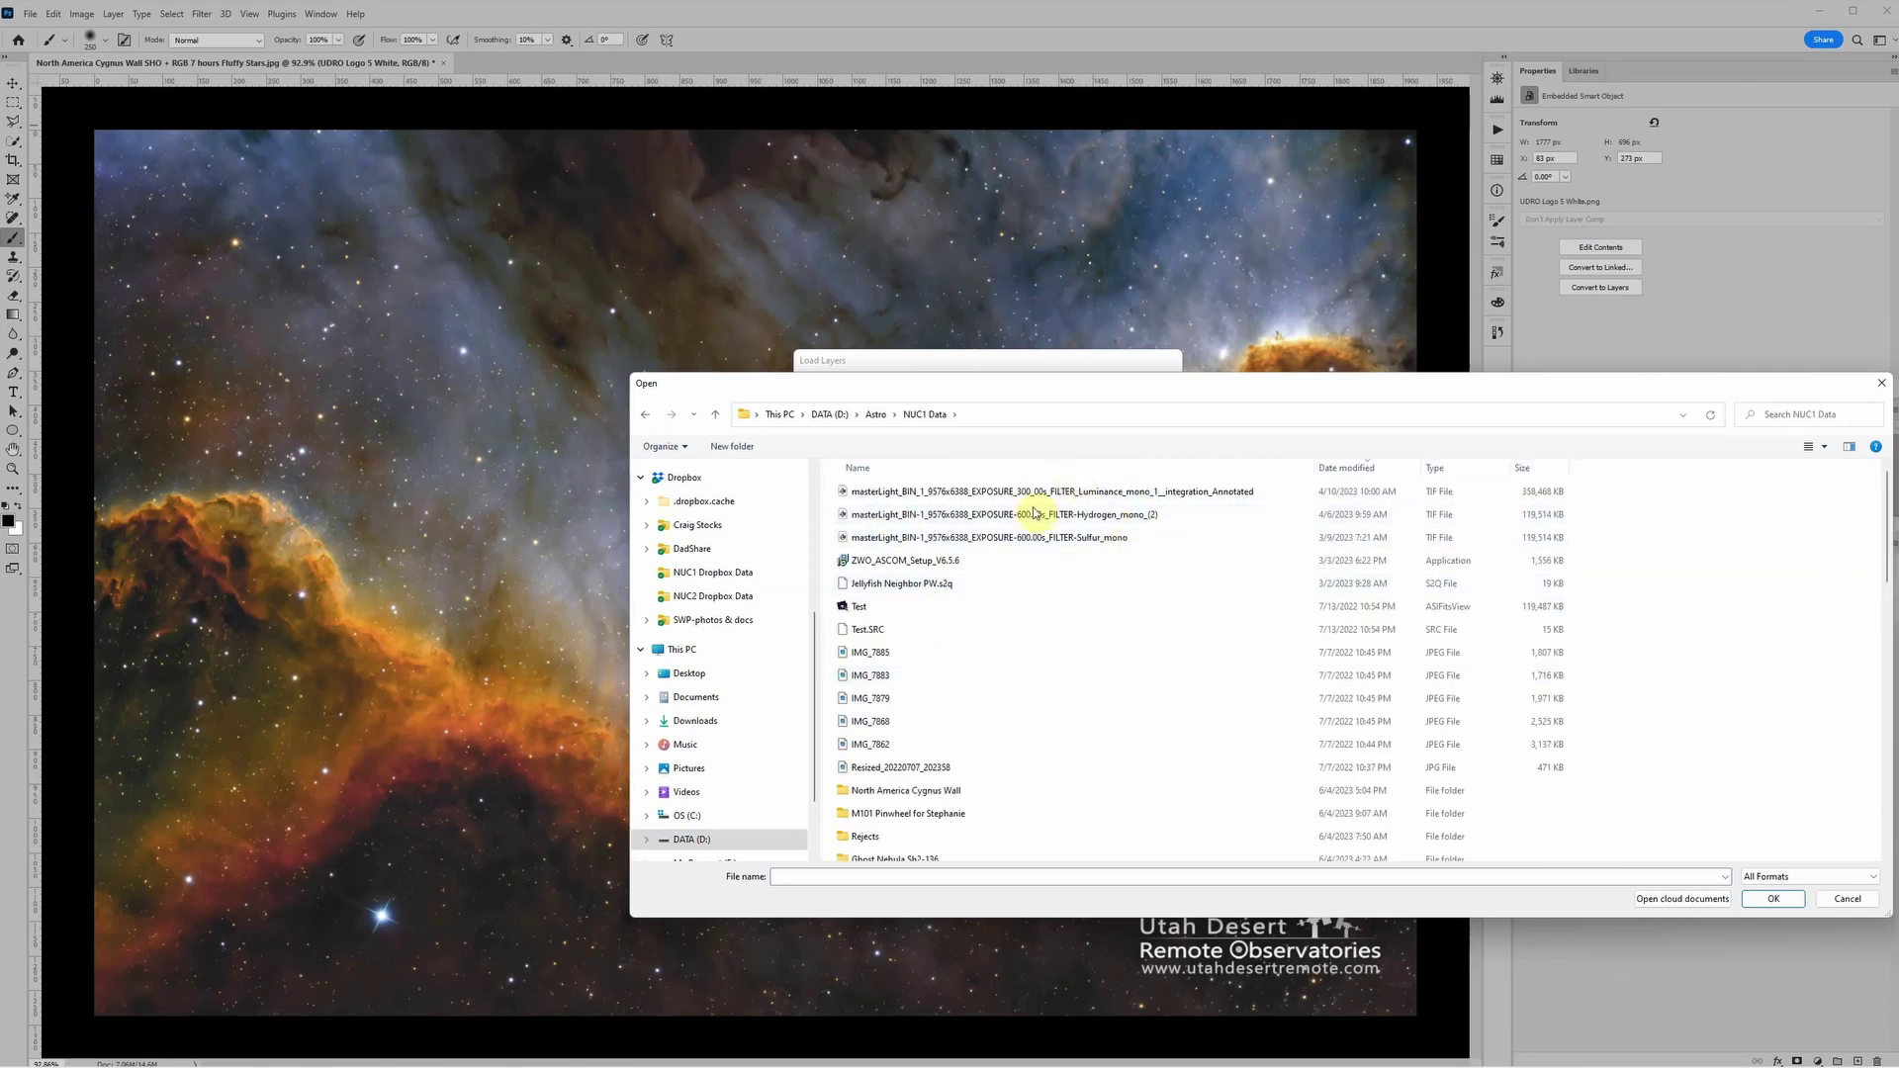
double_click(928, 794)
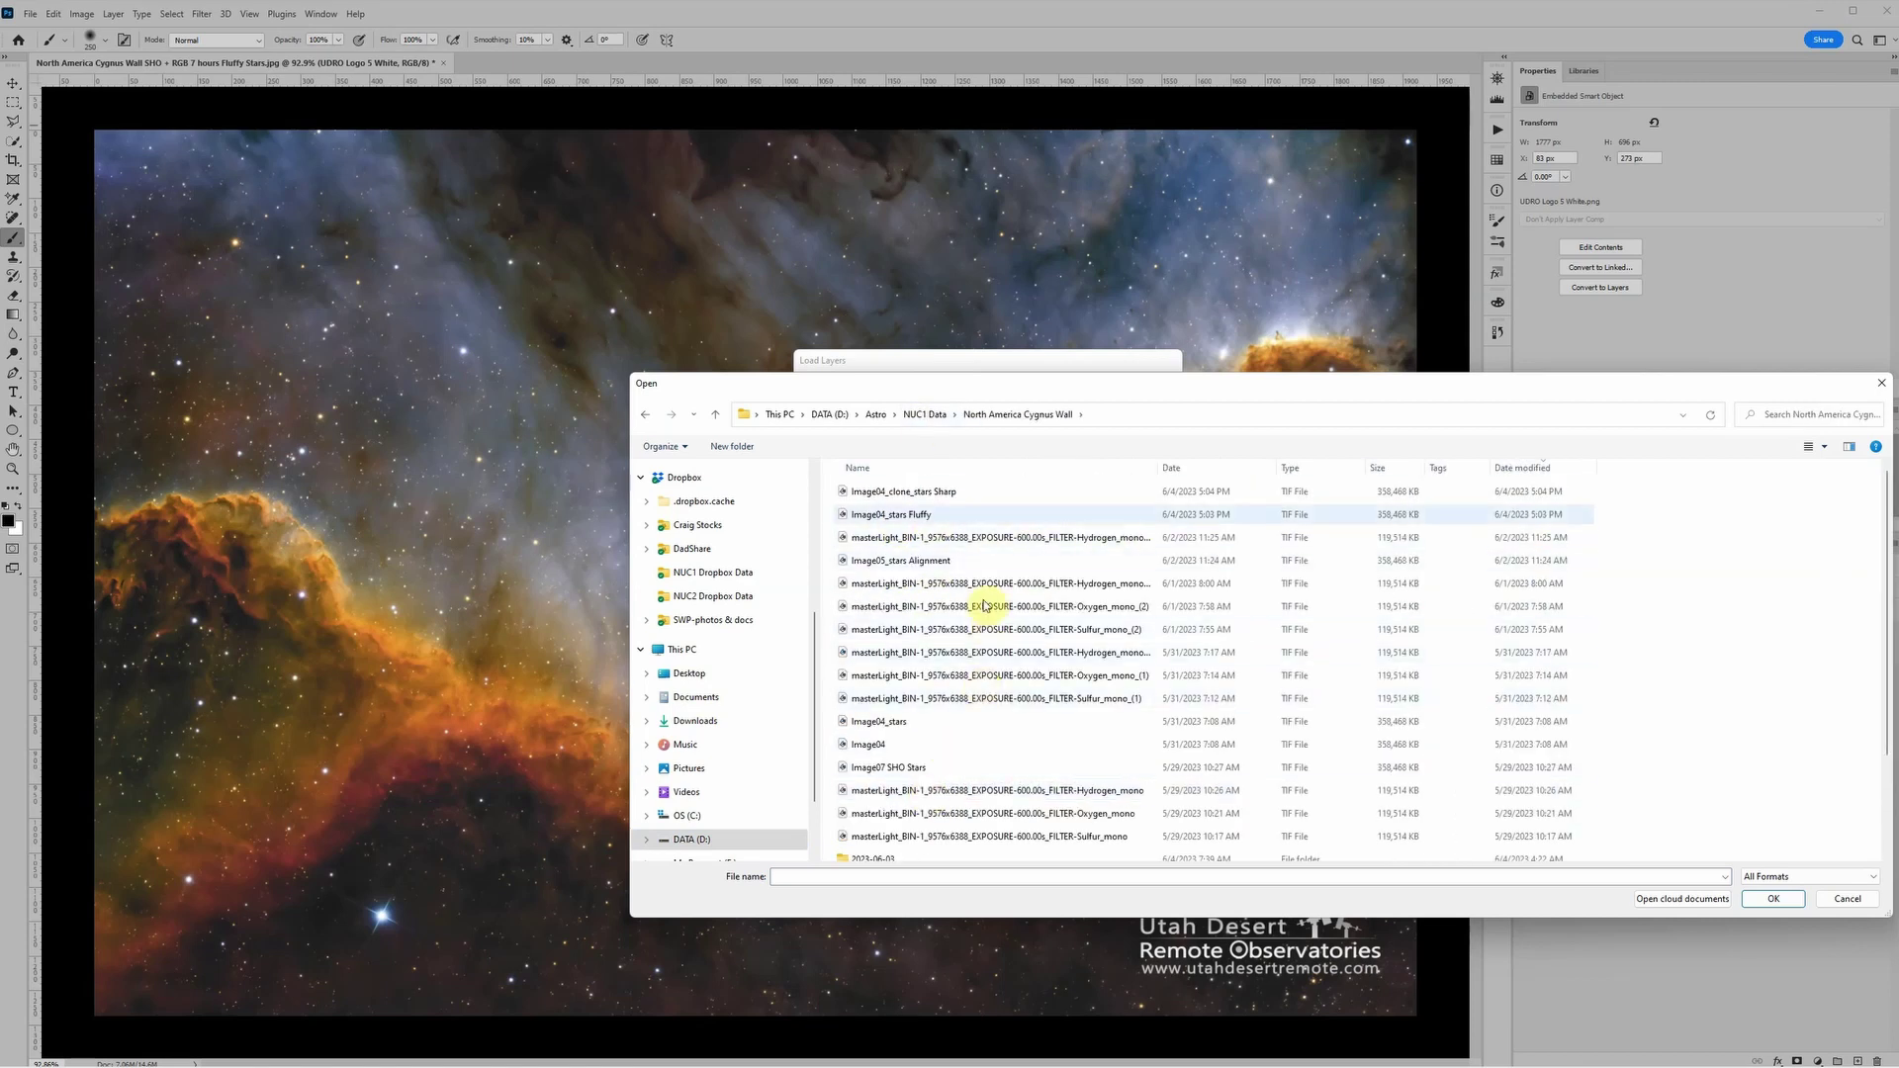
click(935, 492)
ctrl+click(943, 514)
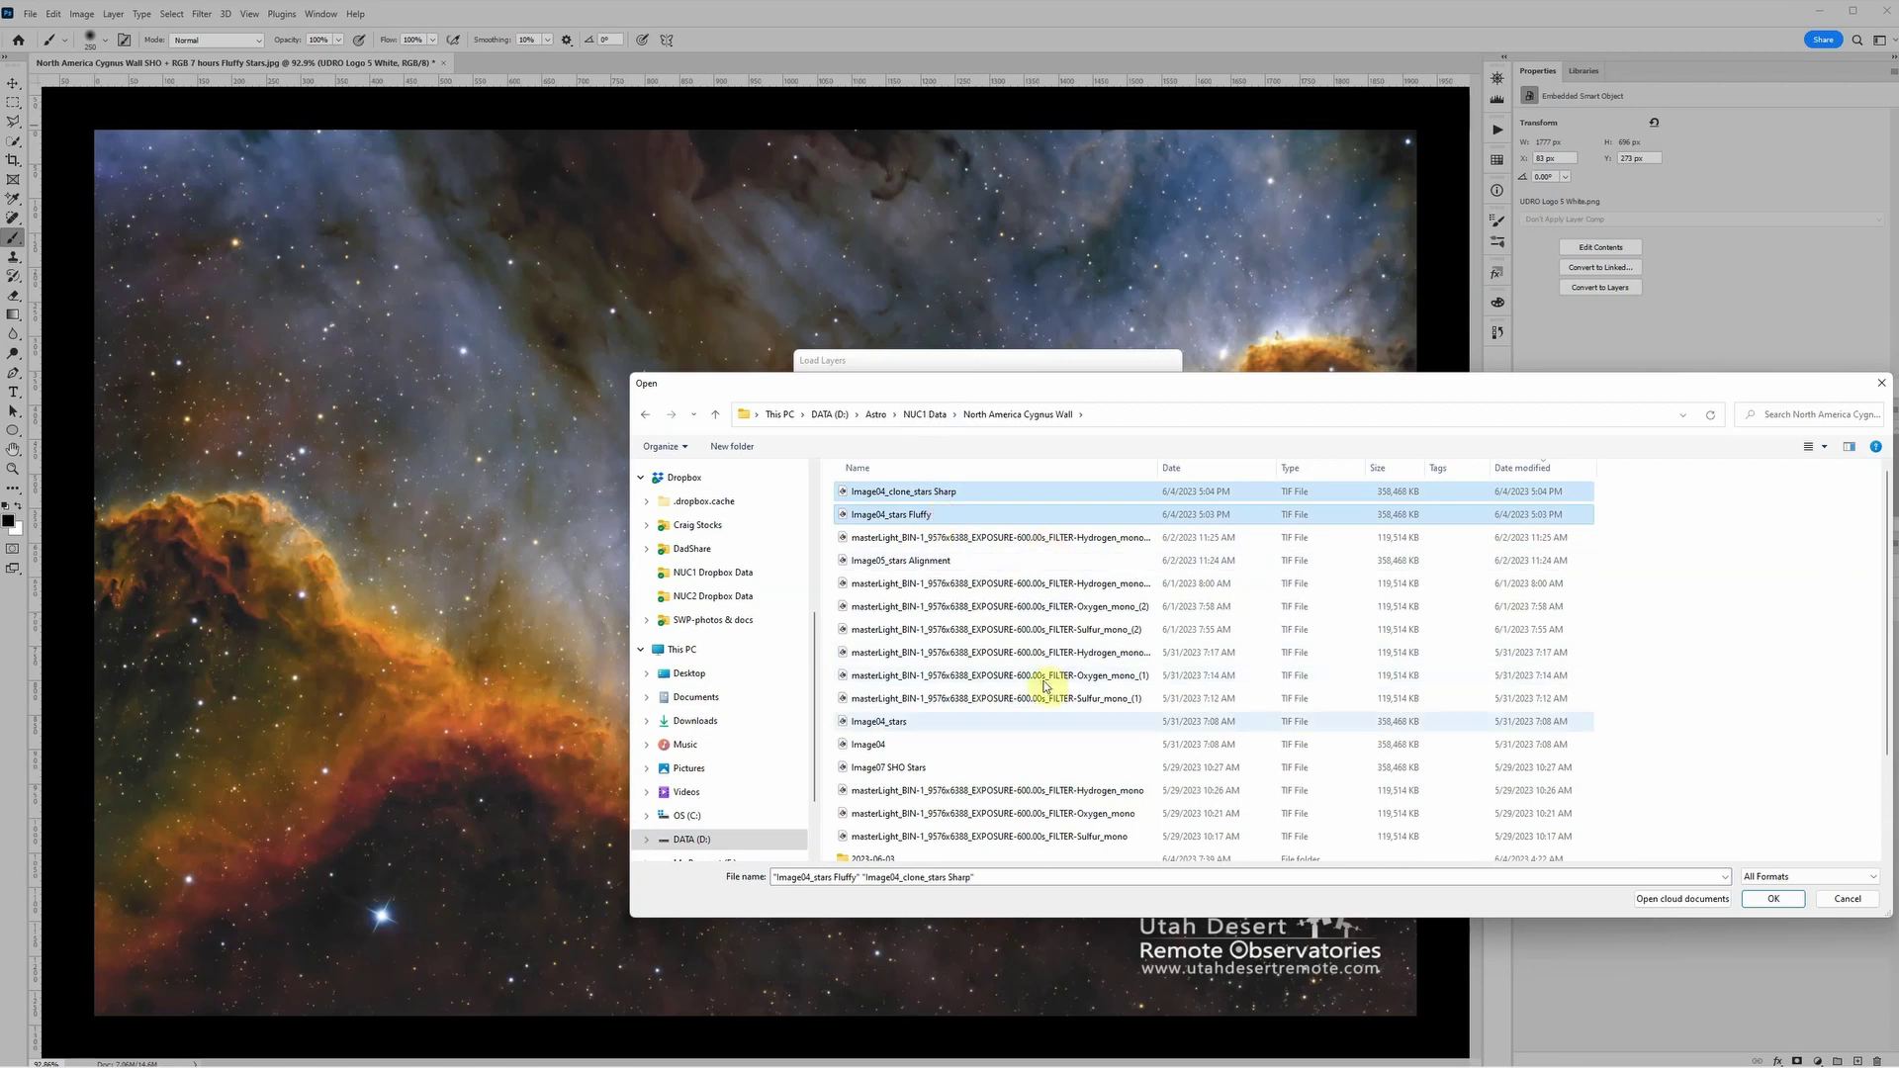
click(1769, 899)
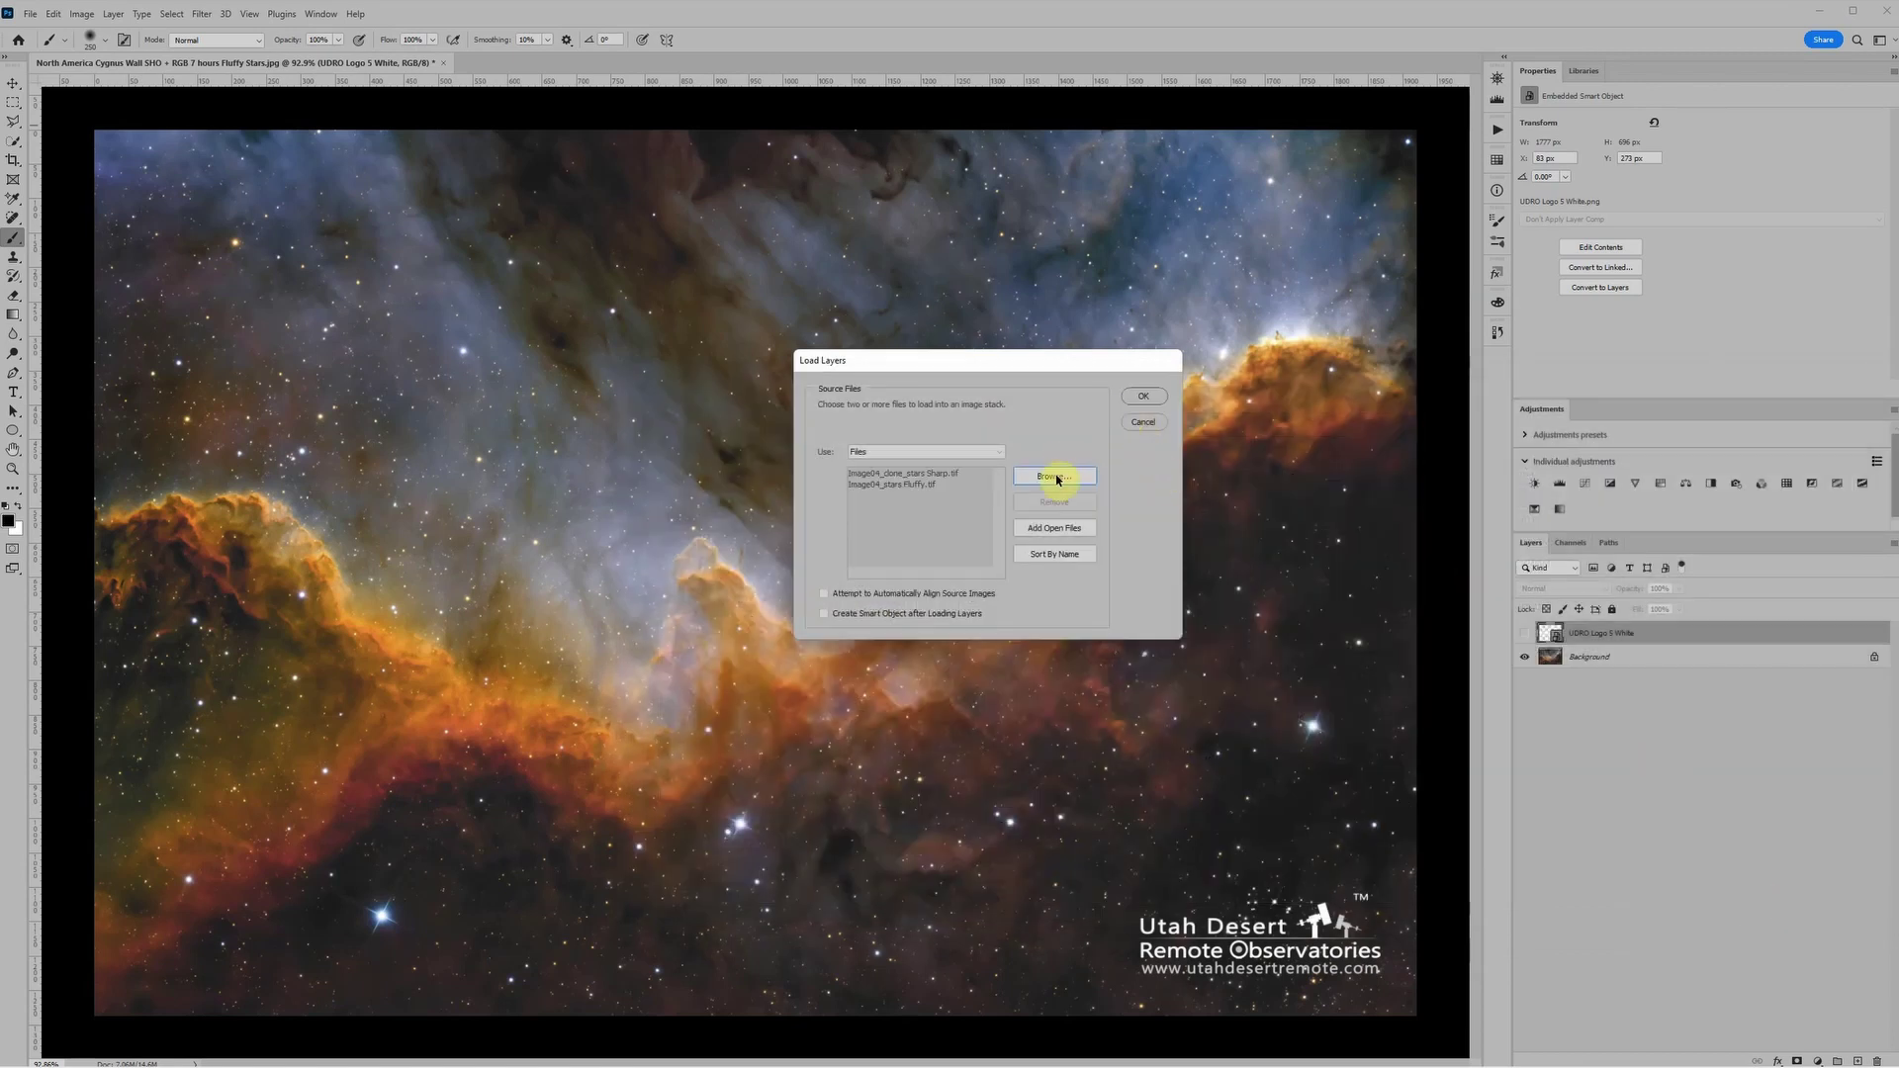
click(1143, 398)
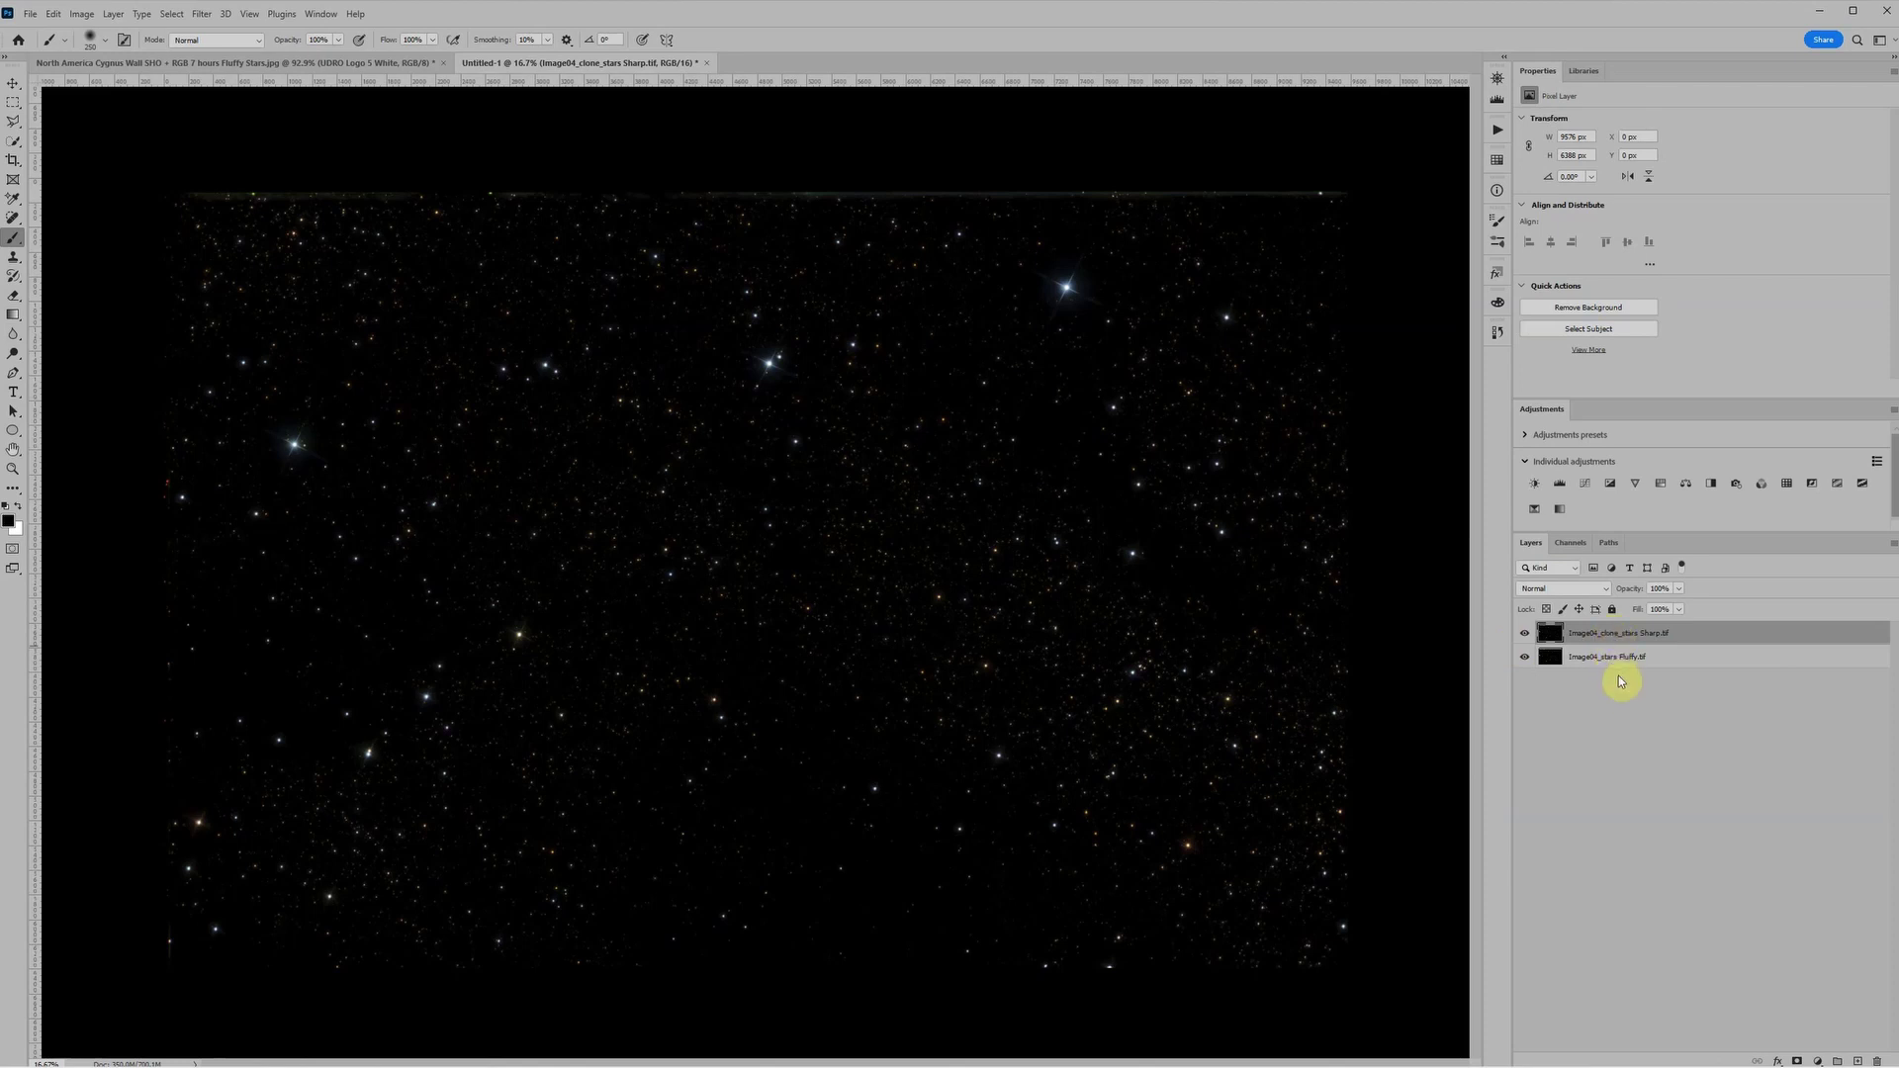
Group both star layers into a group named 'Stars'.
shift+click(1673, 657)
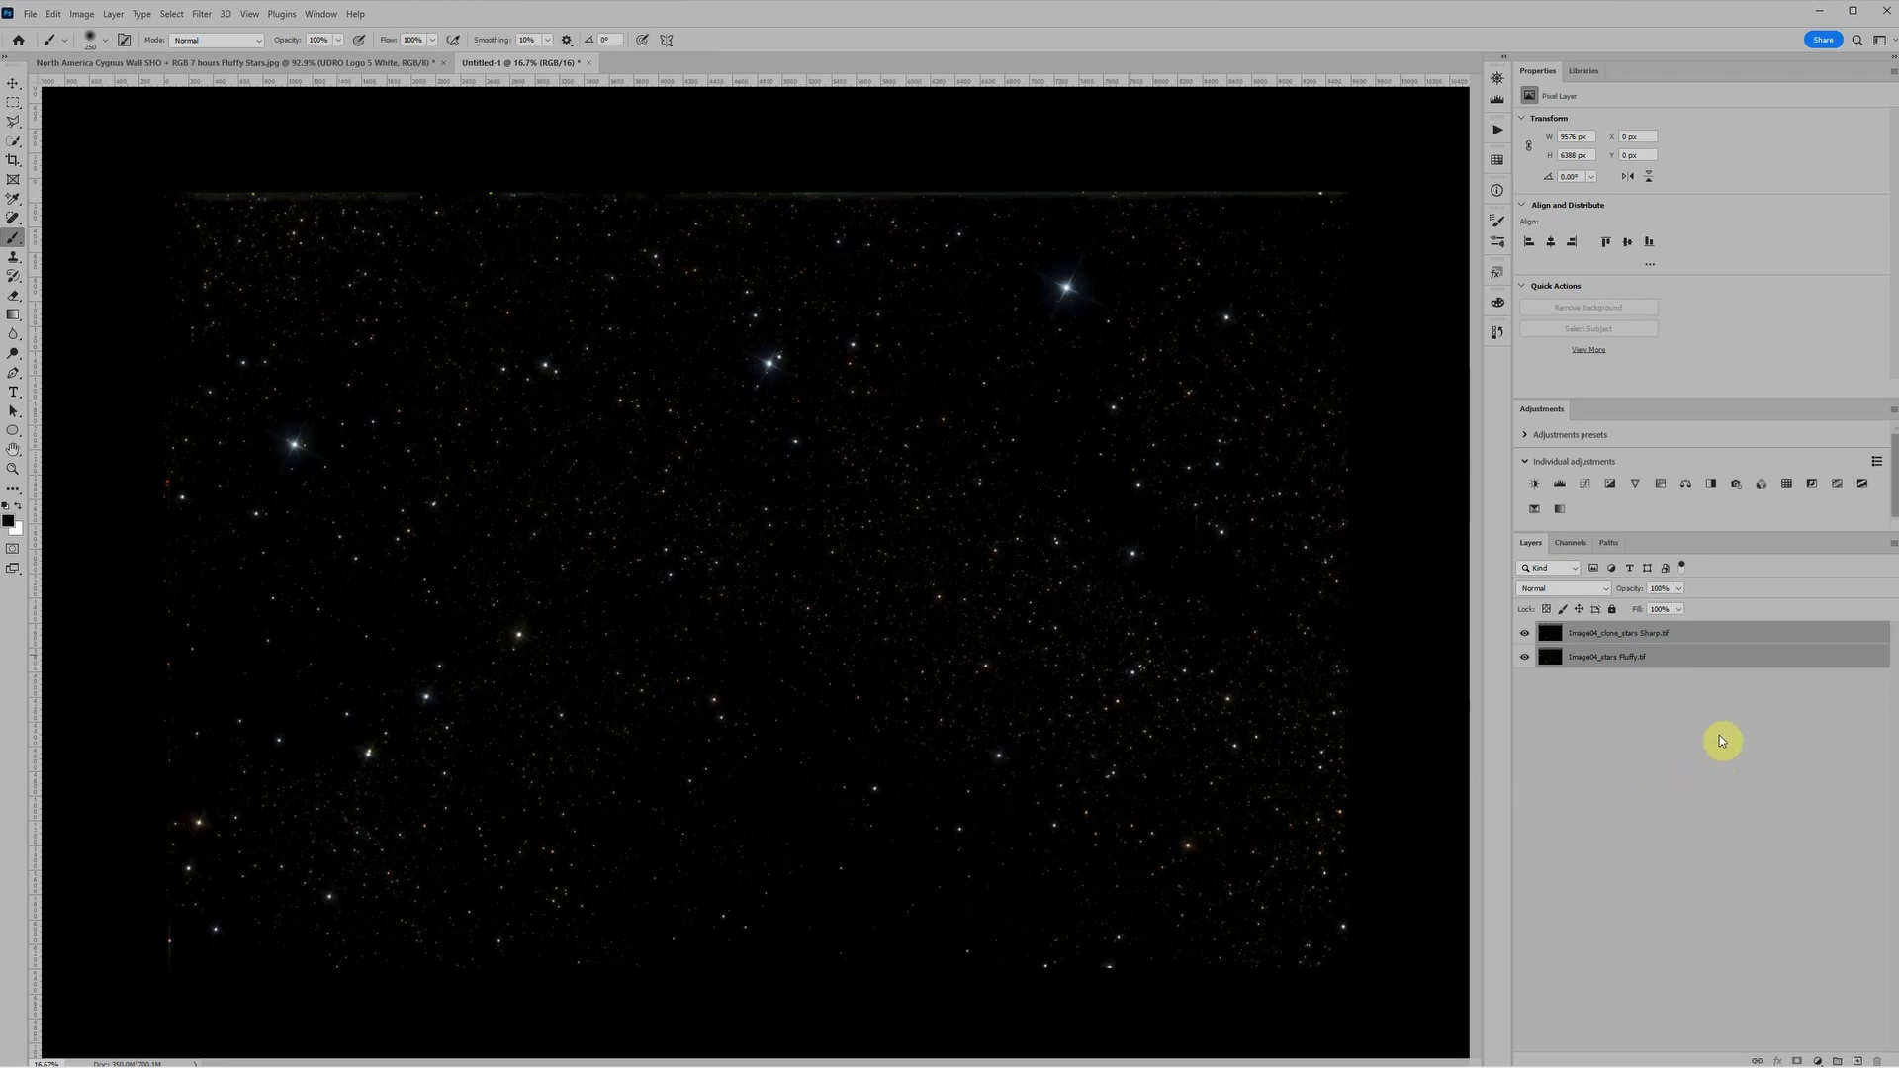
key(ctrl+g)
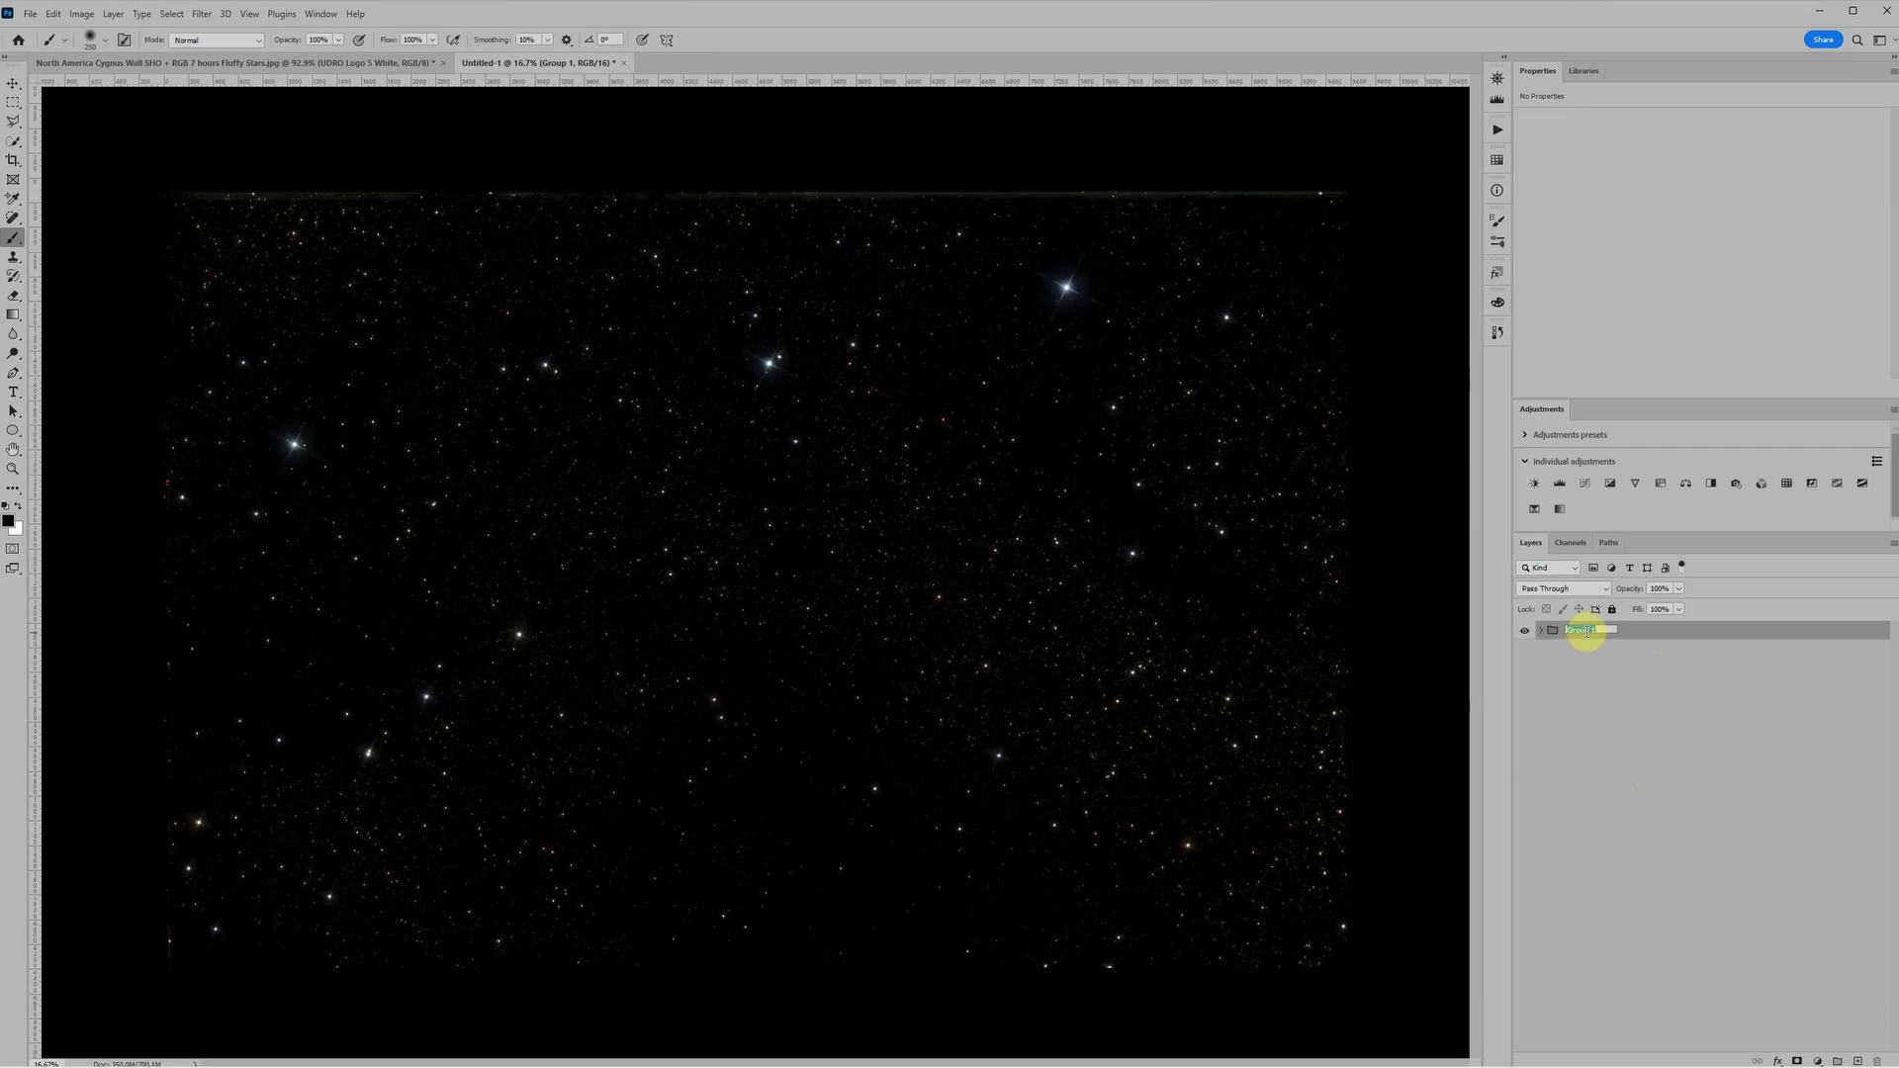
text(Stars)
key(Return)
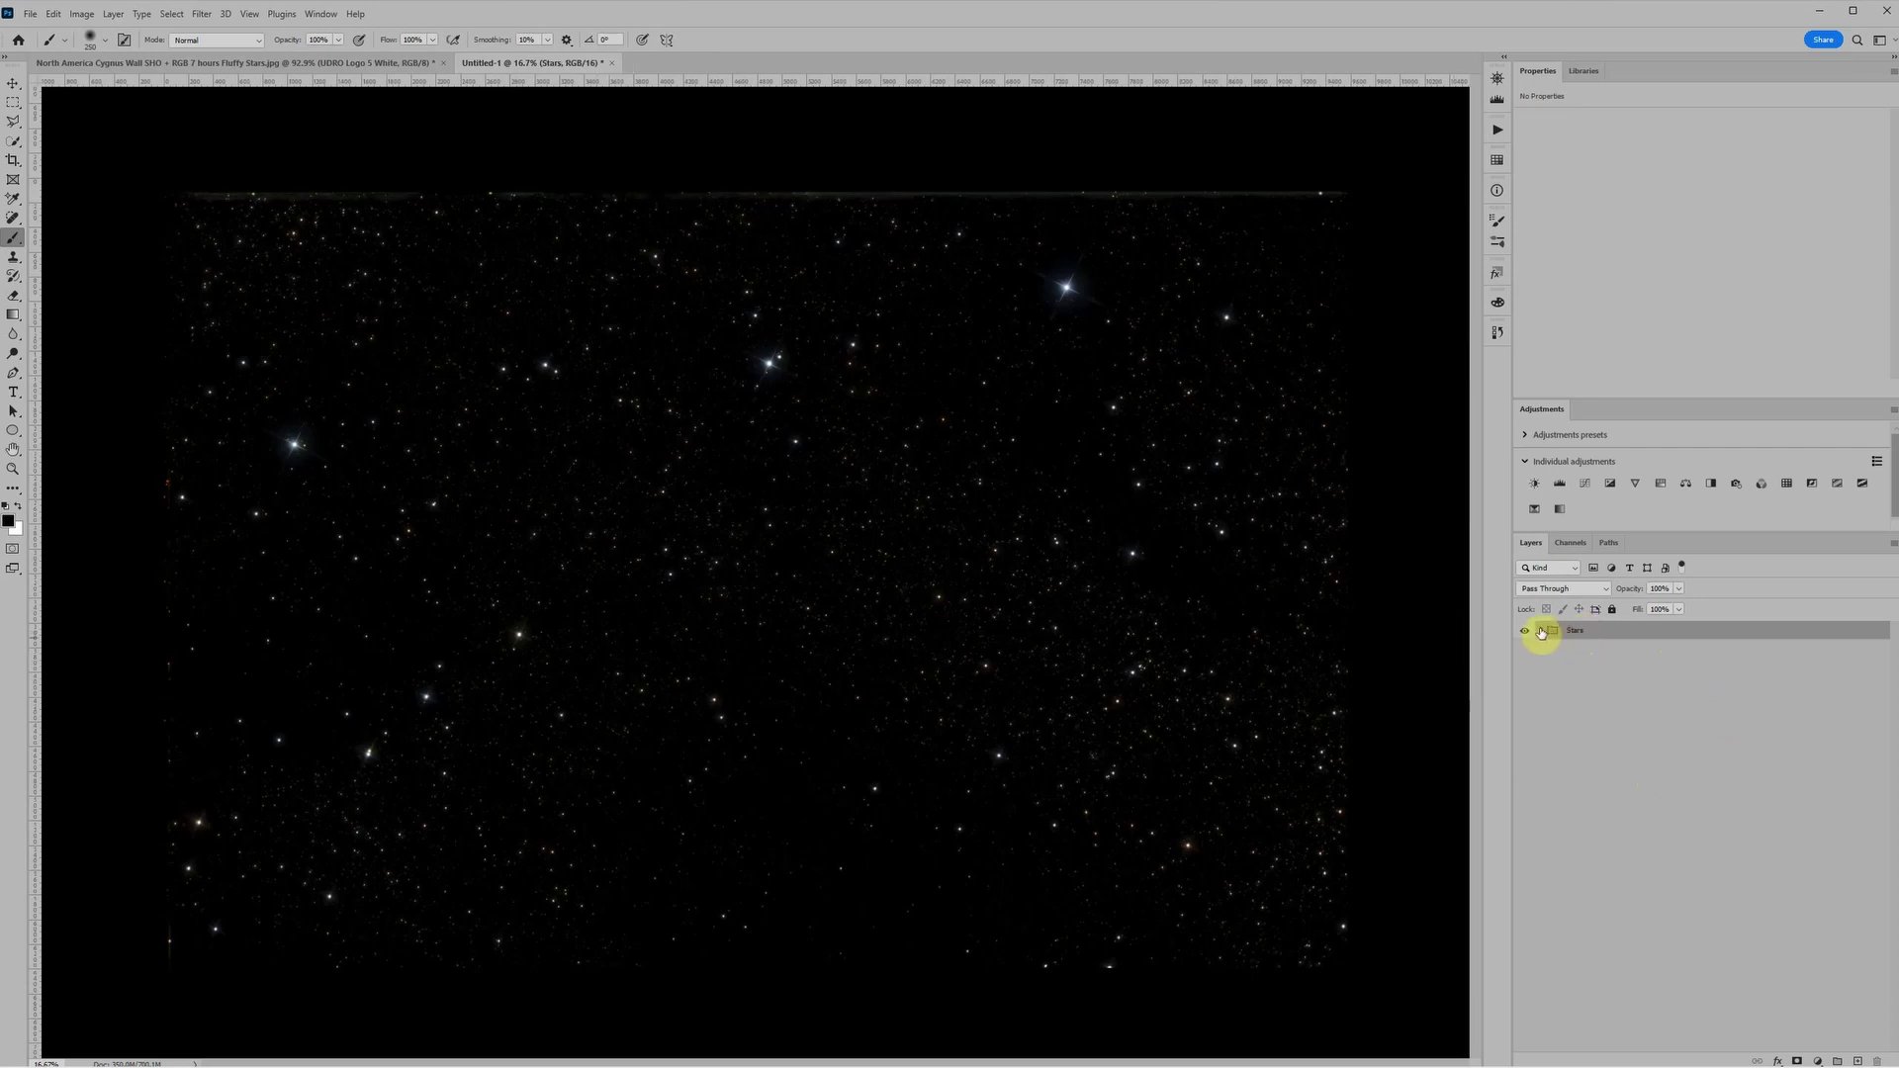
Move the Image04_stars Fluffy layer above the Sharp layer inside the Stars group.
click(1540, 632)
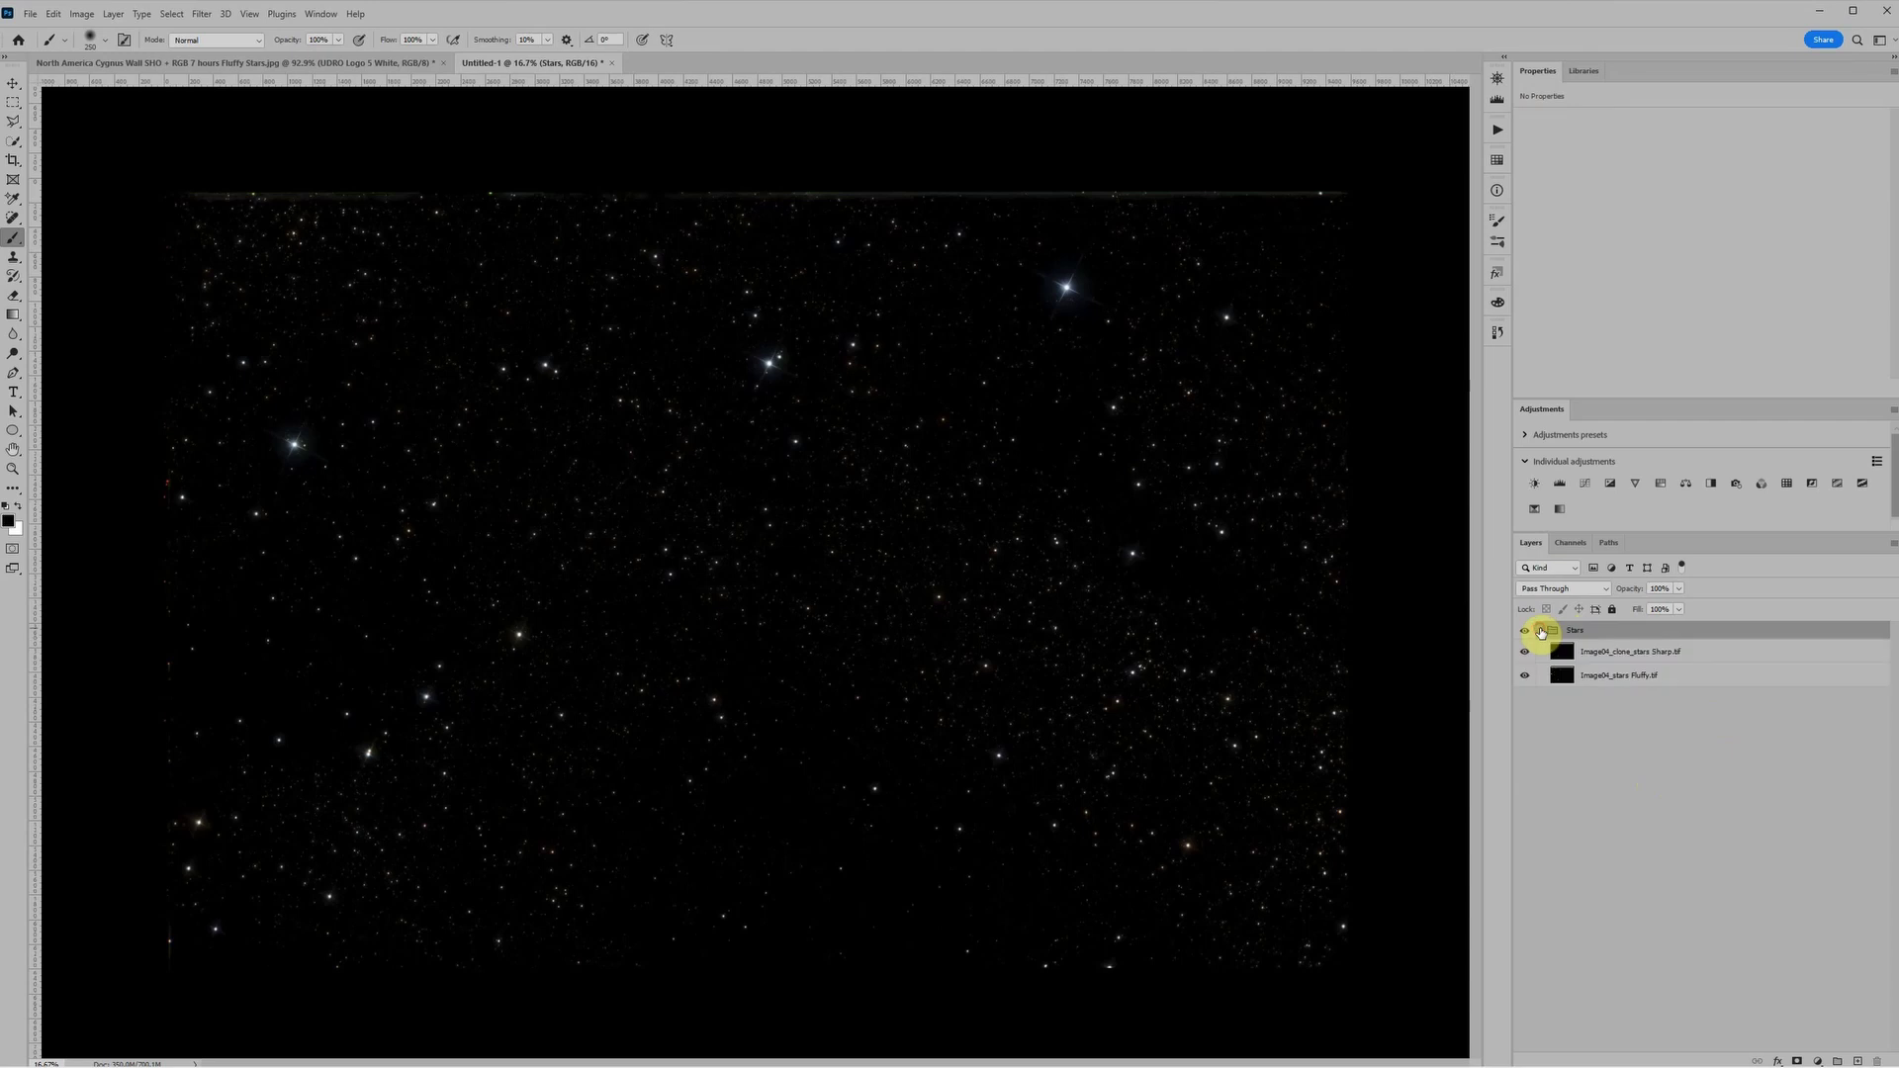
click(1679, 677)
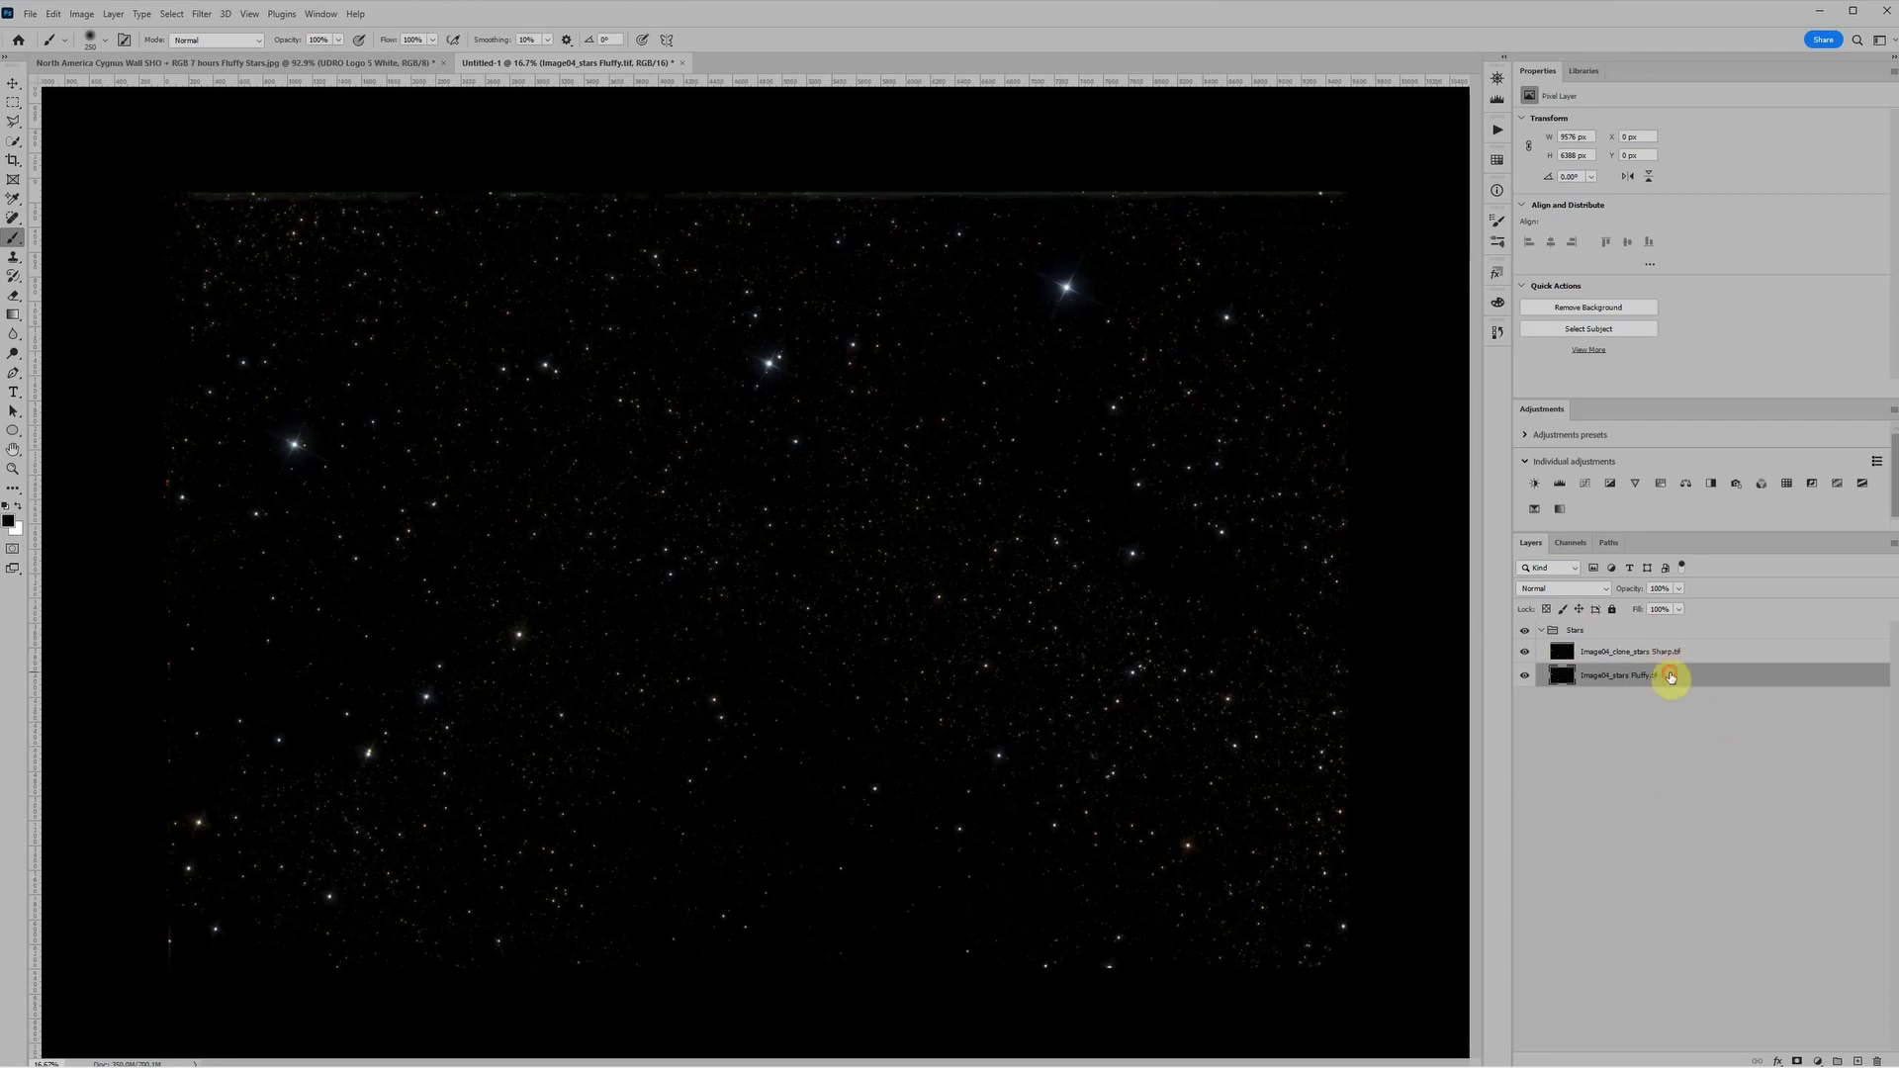
drag(1674, 677, 1677, 653)
Set the Fluffy stars layer to Lighten blend mode, comparing it on and off.
scroll(411, 754, up, 3)
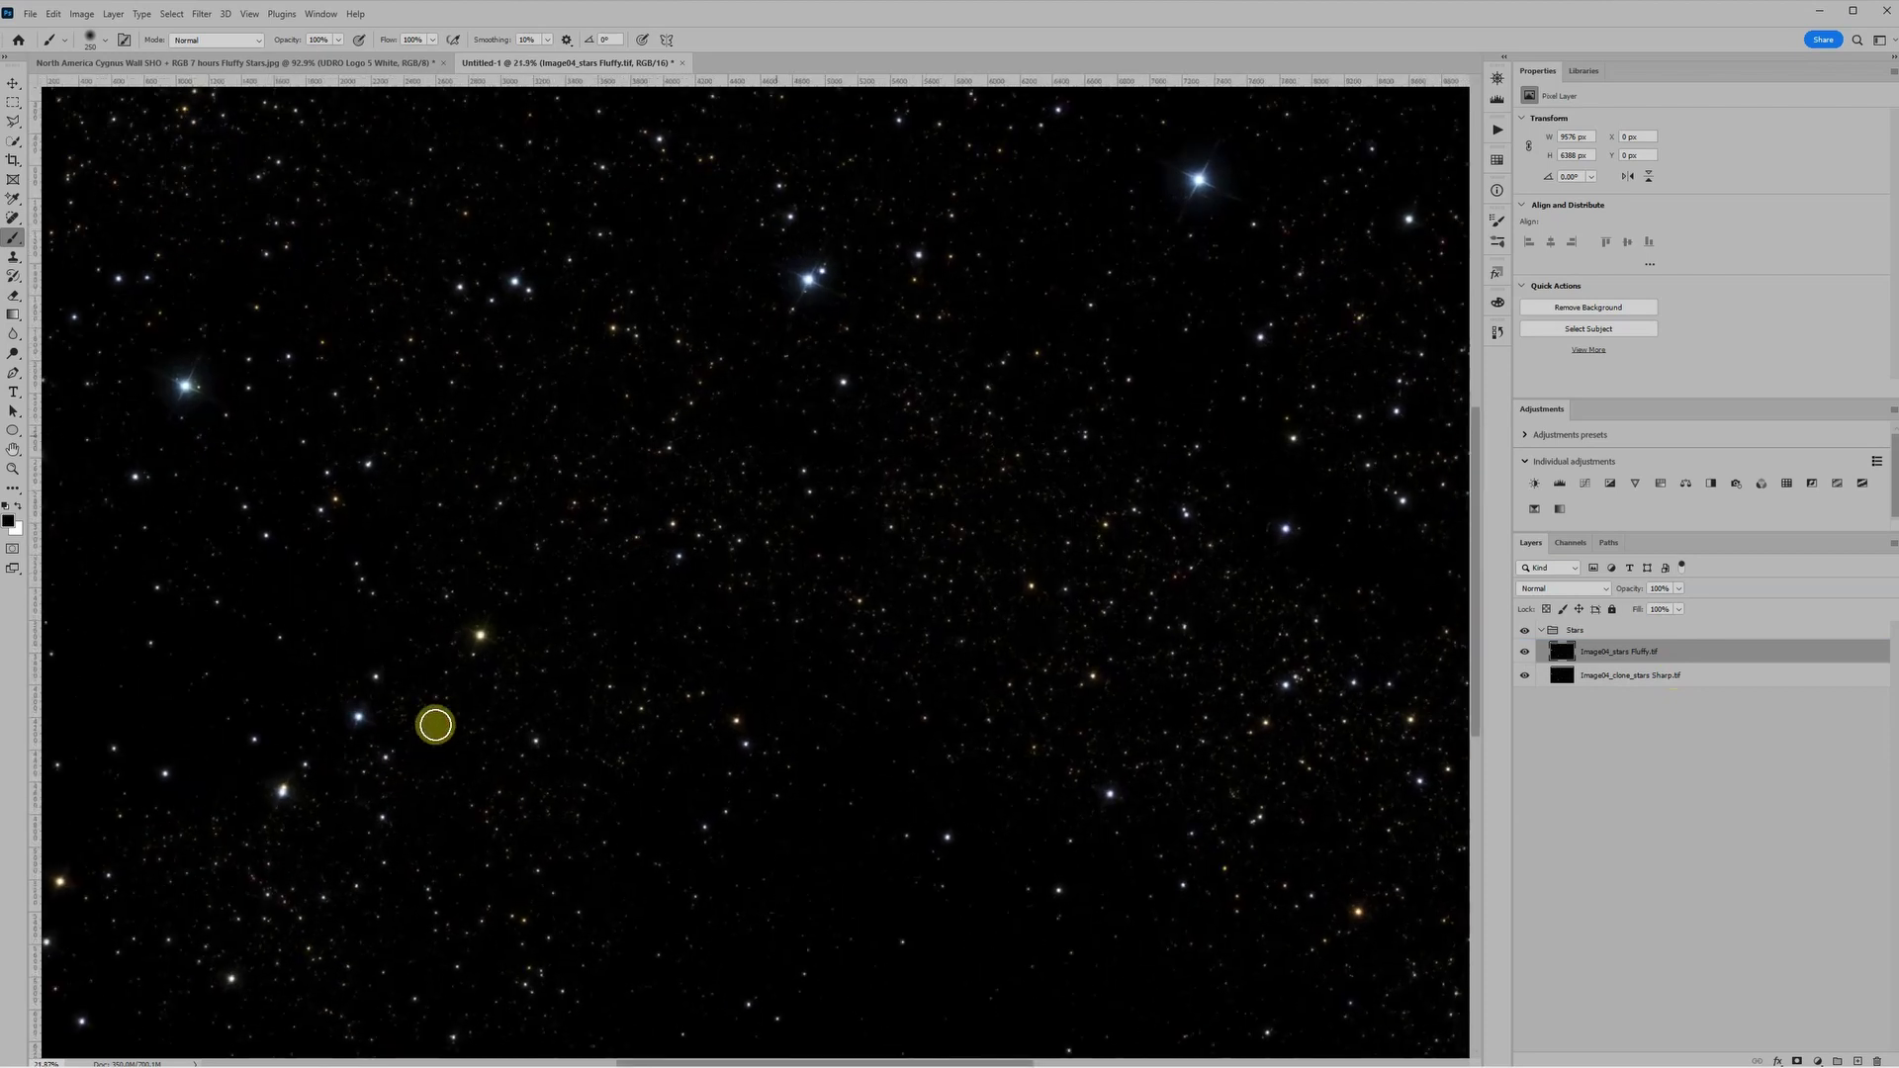
scroll(854, 321, up, 8)
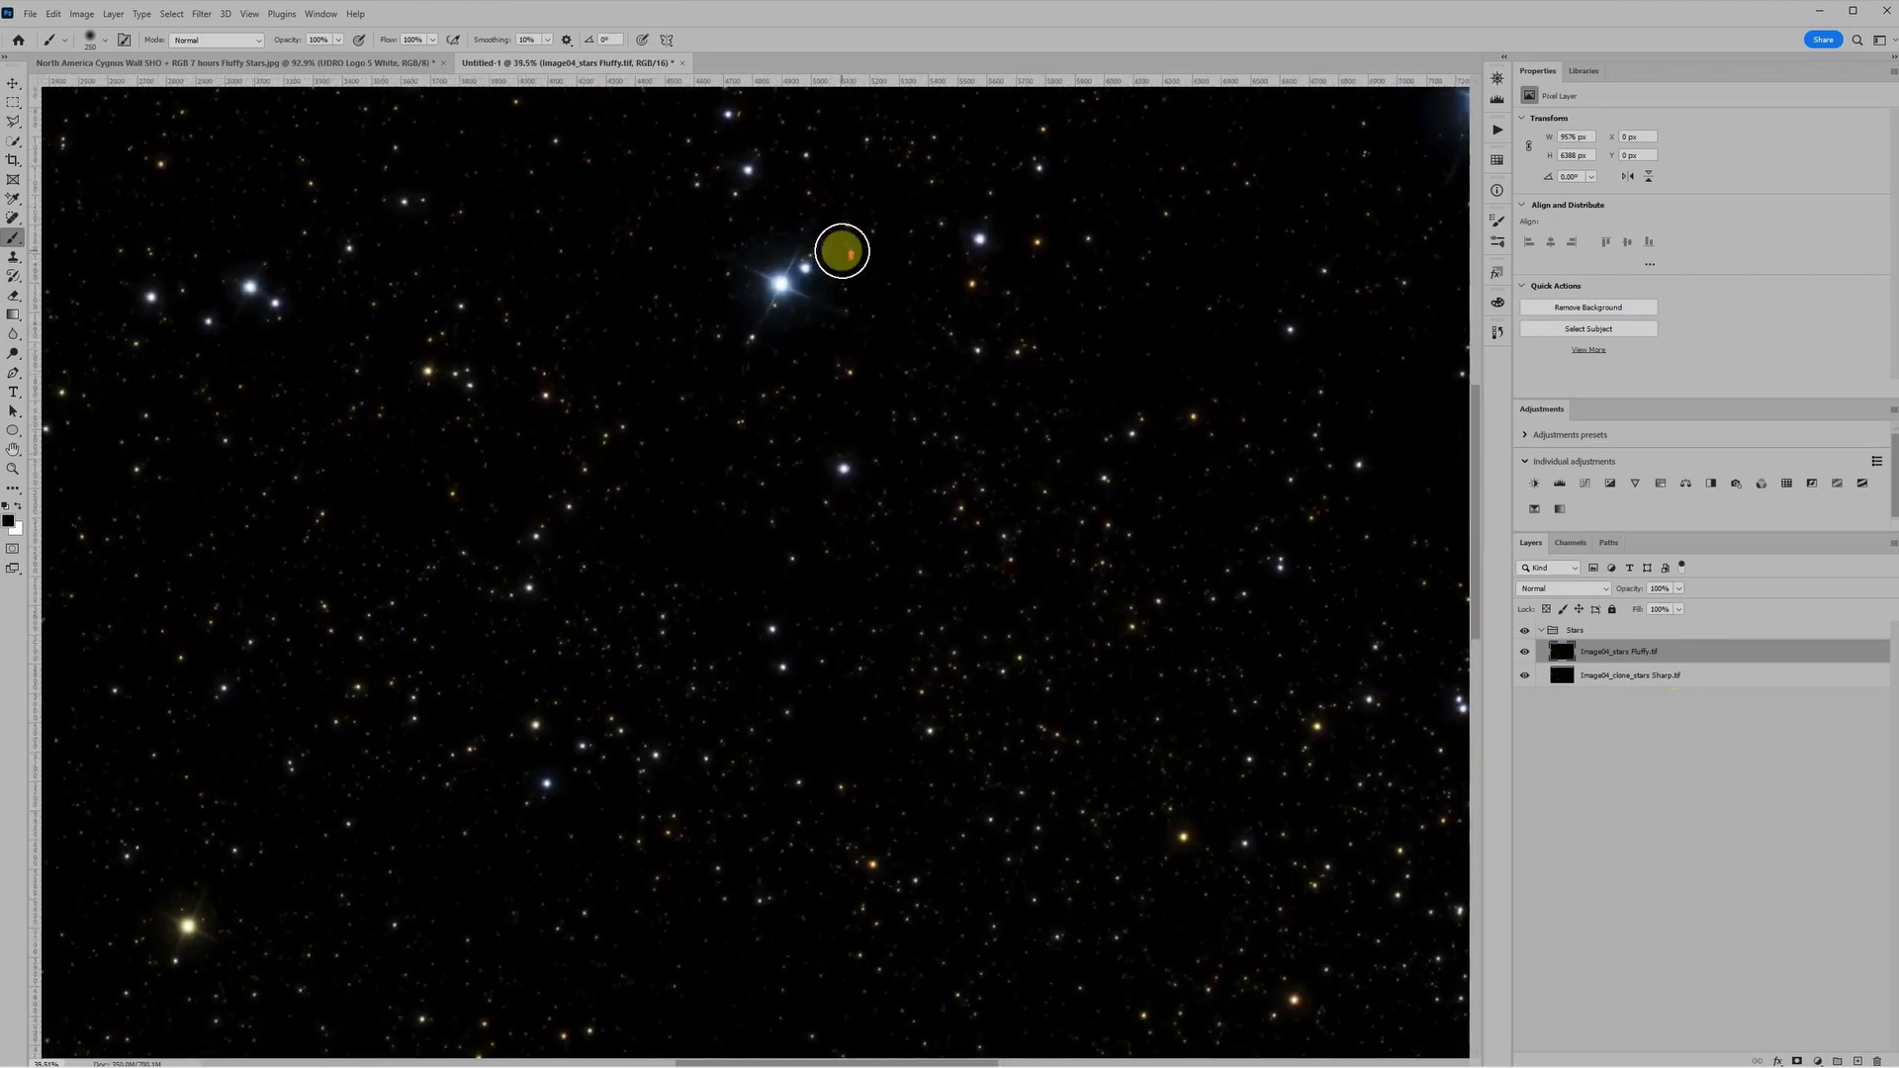
click(1525, 653)
click(1524, 653)
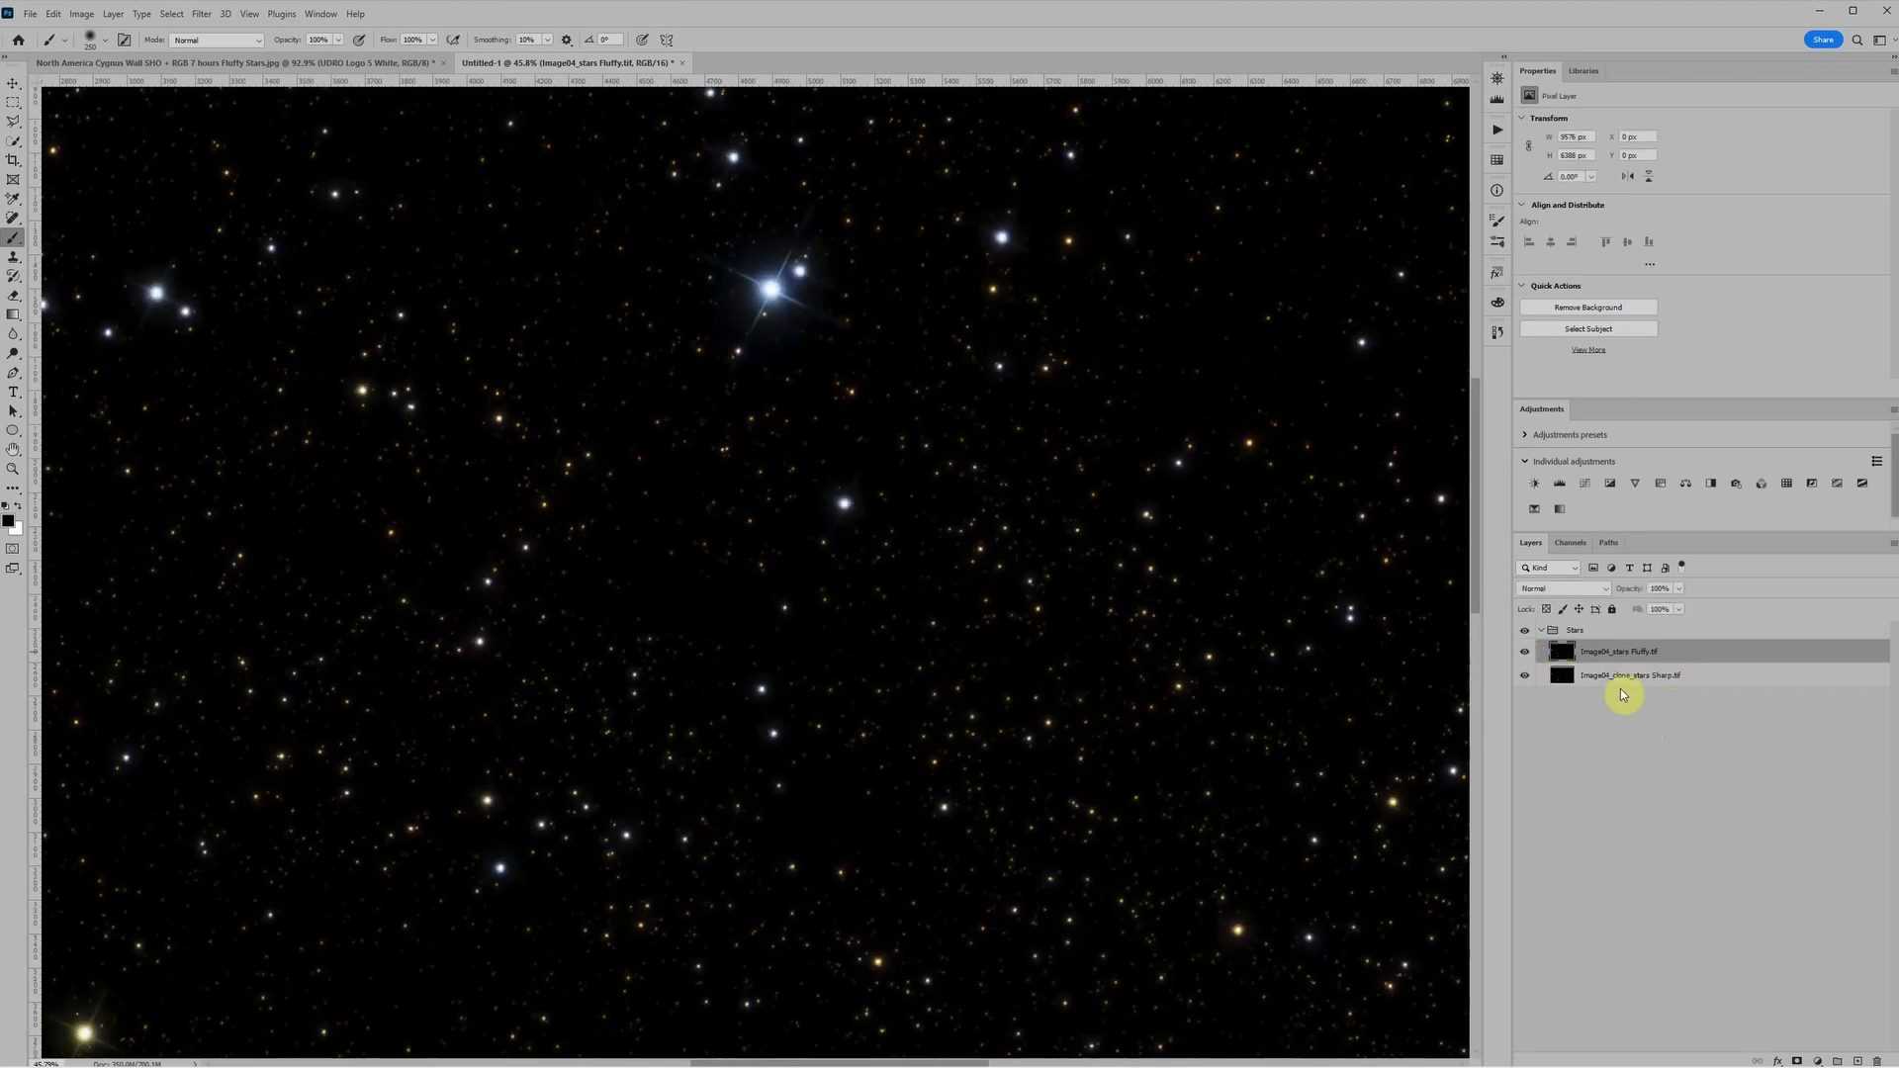
click(1567, 590)
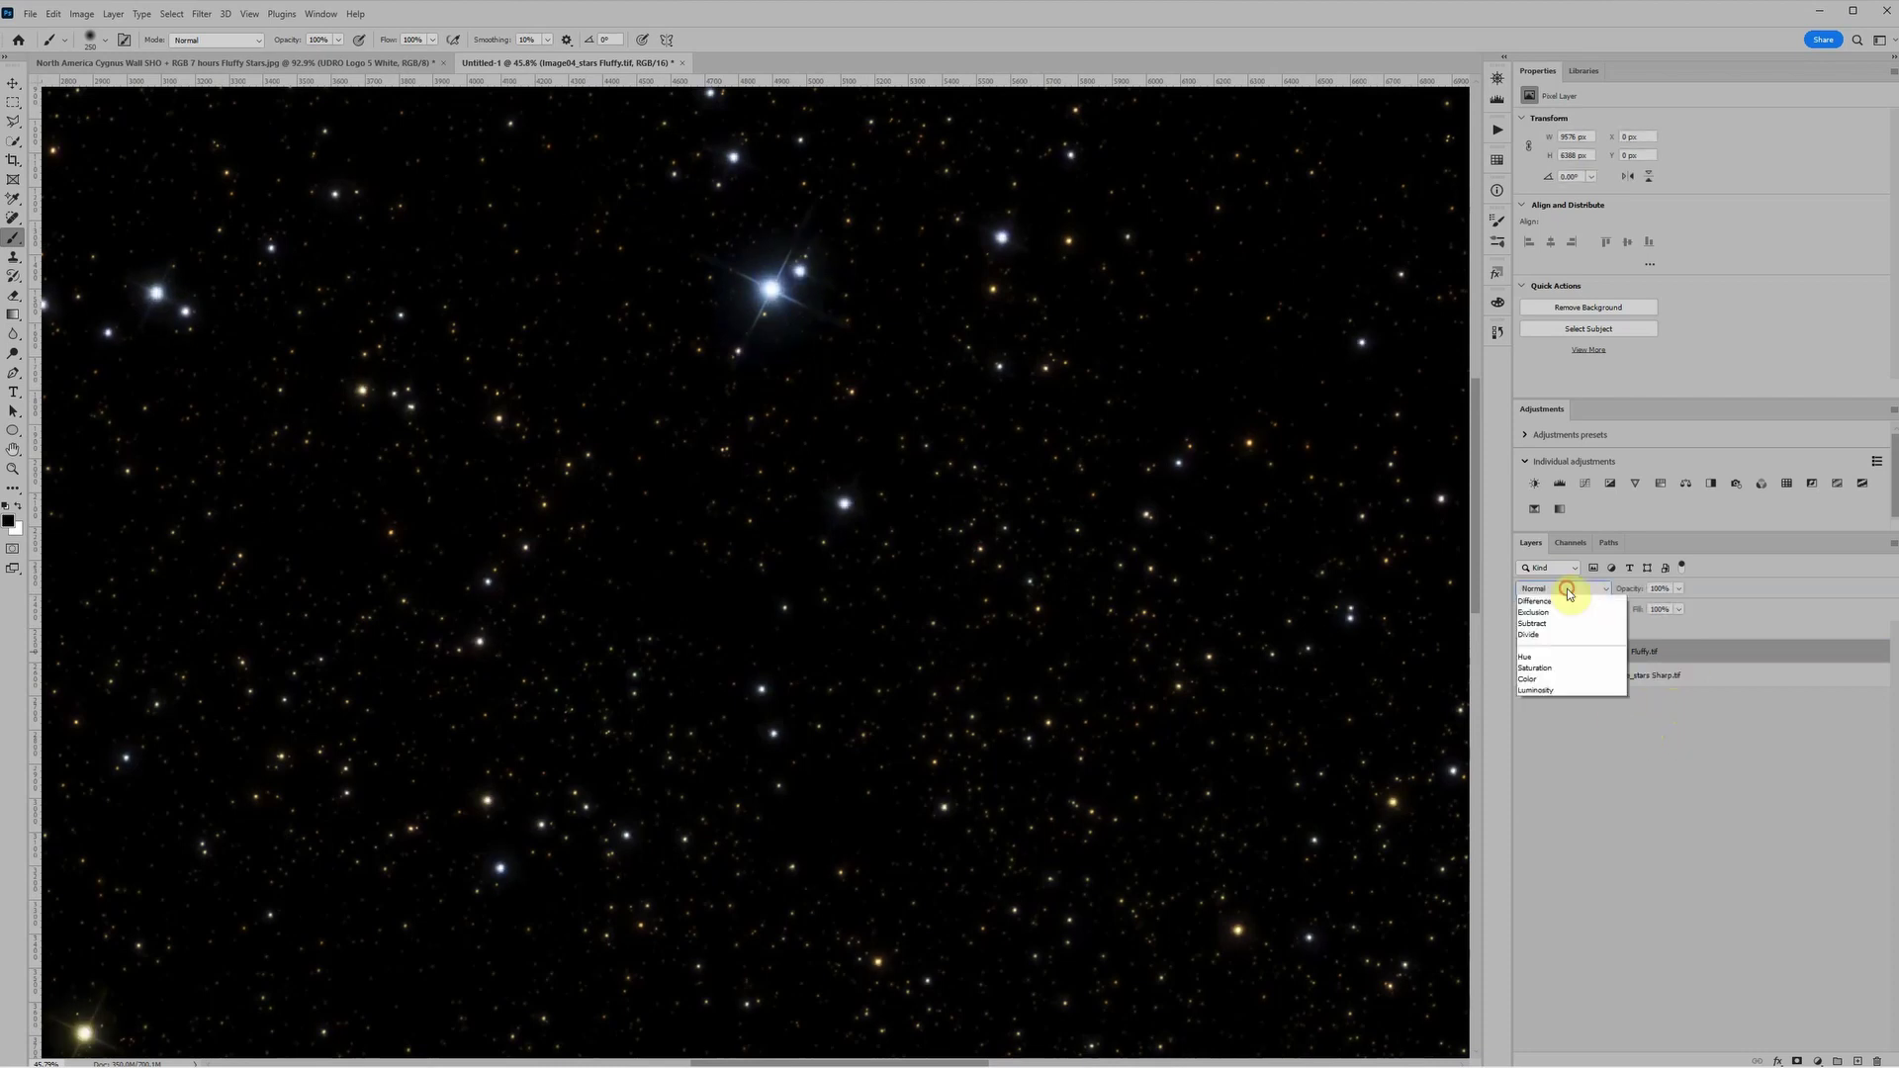
click(1554, 702)
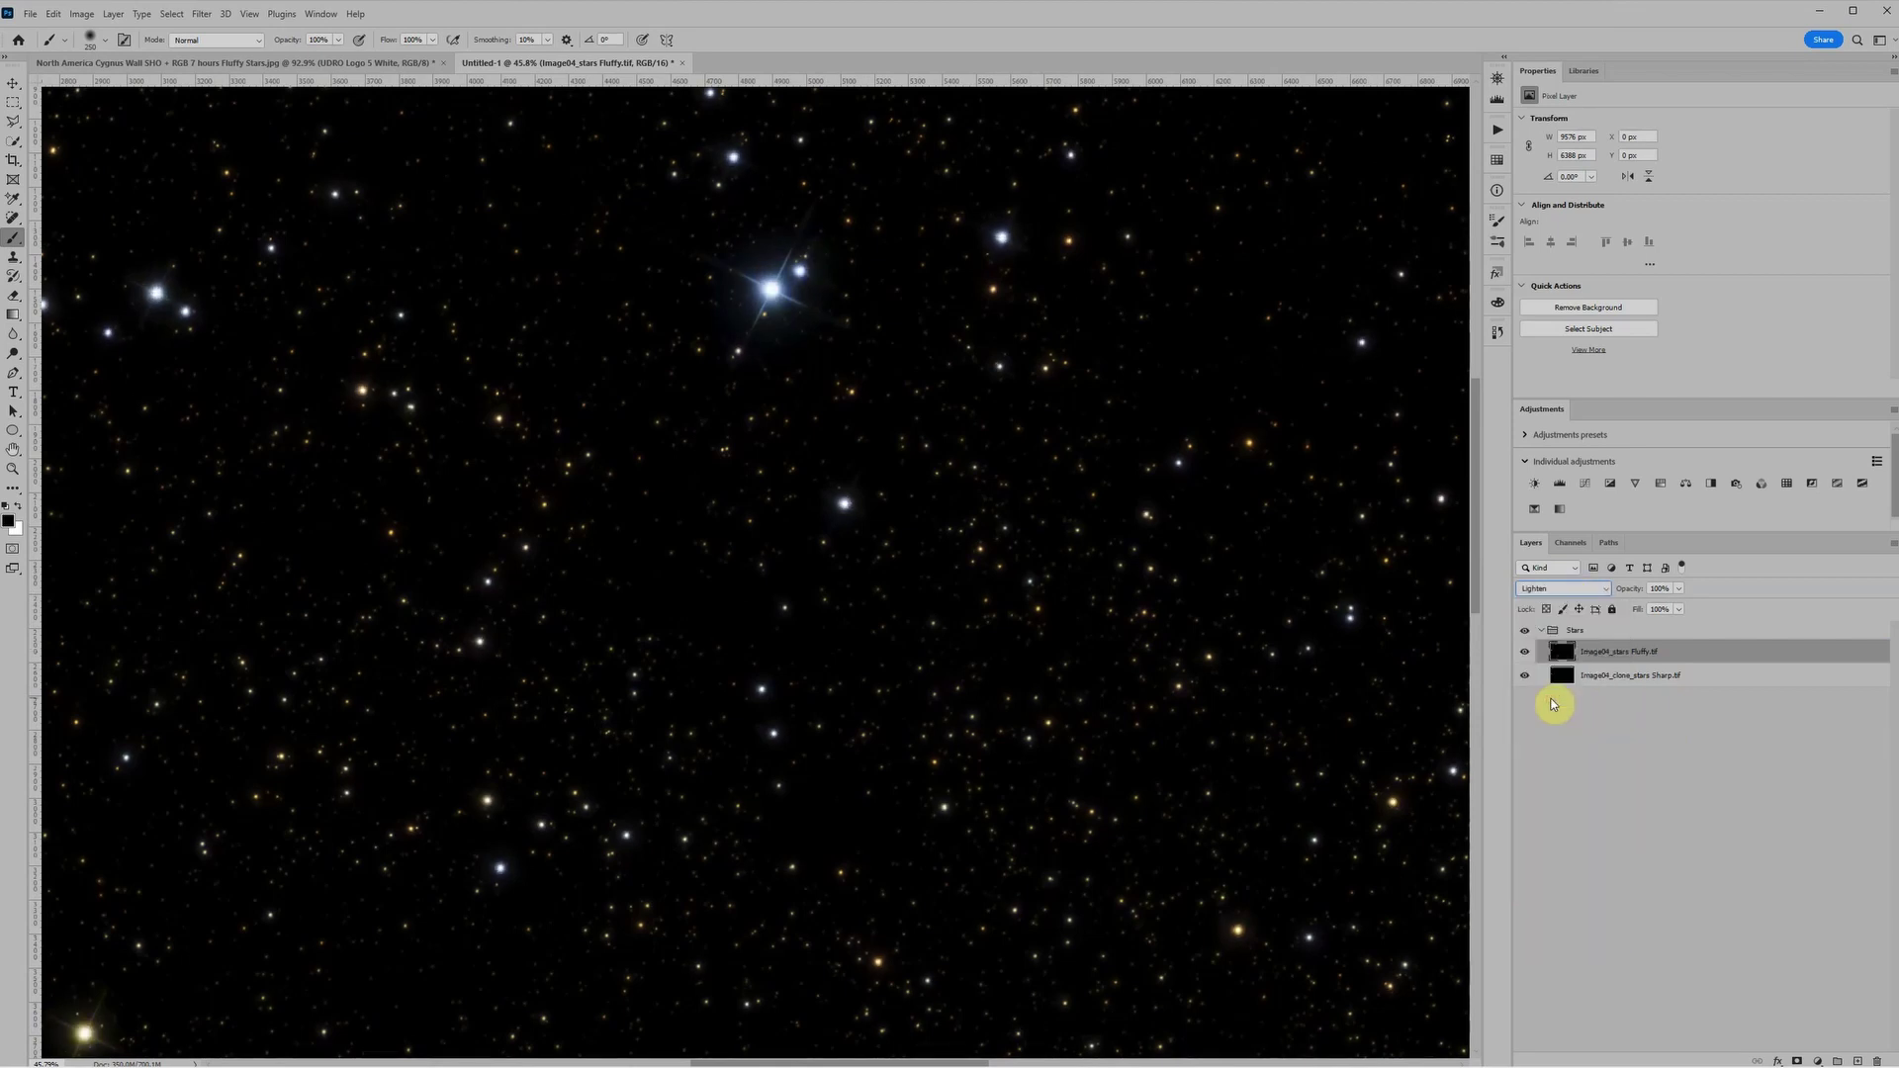
click(1525, 651)
click(1525, 650)
click(1525, 651)
click(1525, 651)
Lower the Fluffy stars layer's opacity to 49%.
click(1634, 589)
drag(1637, 591, 1678, 588)
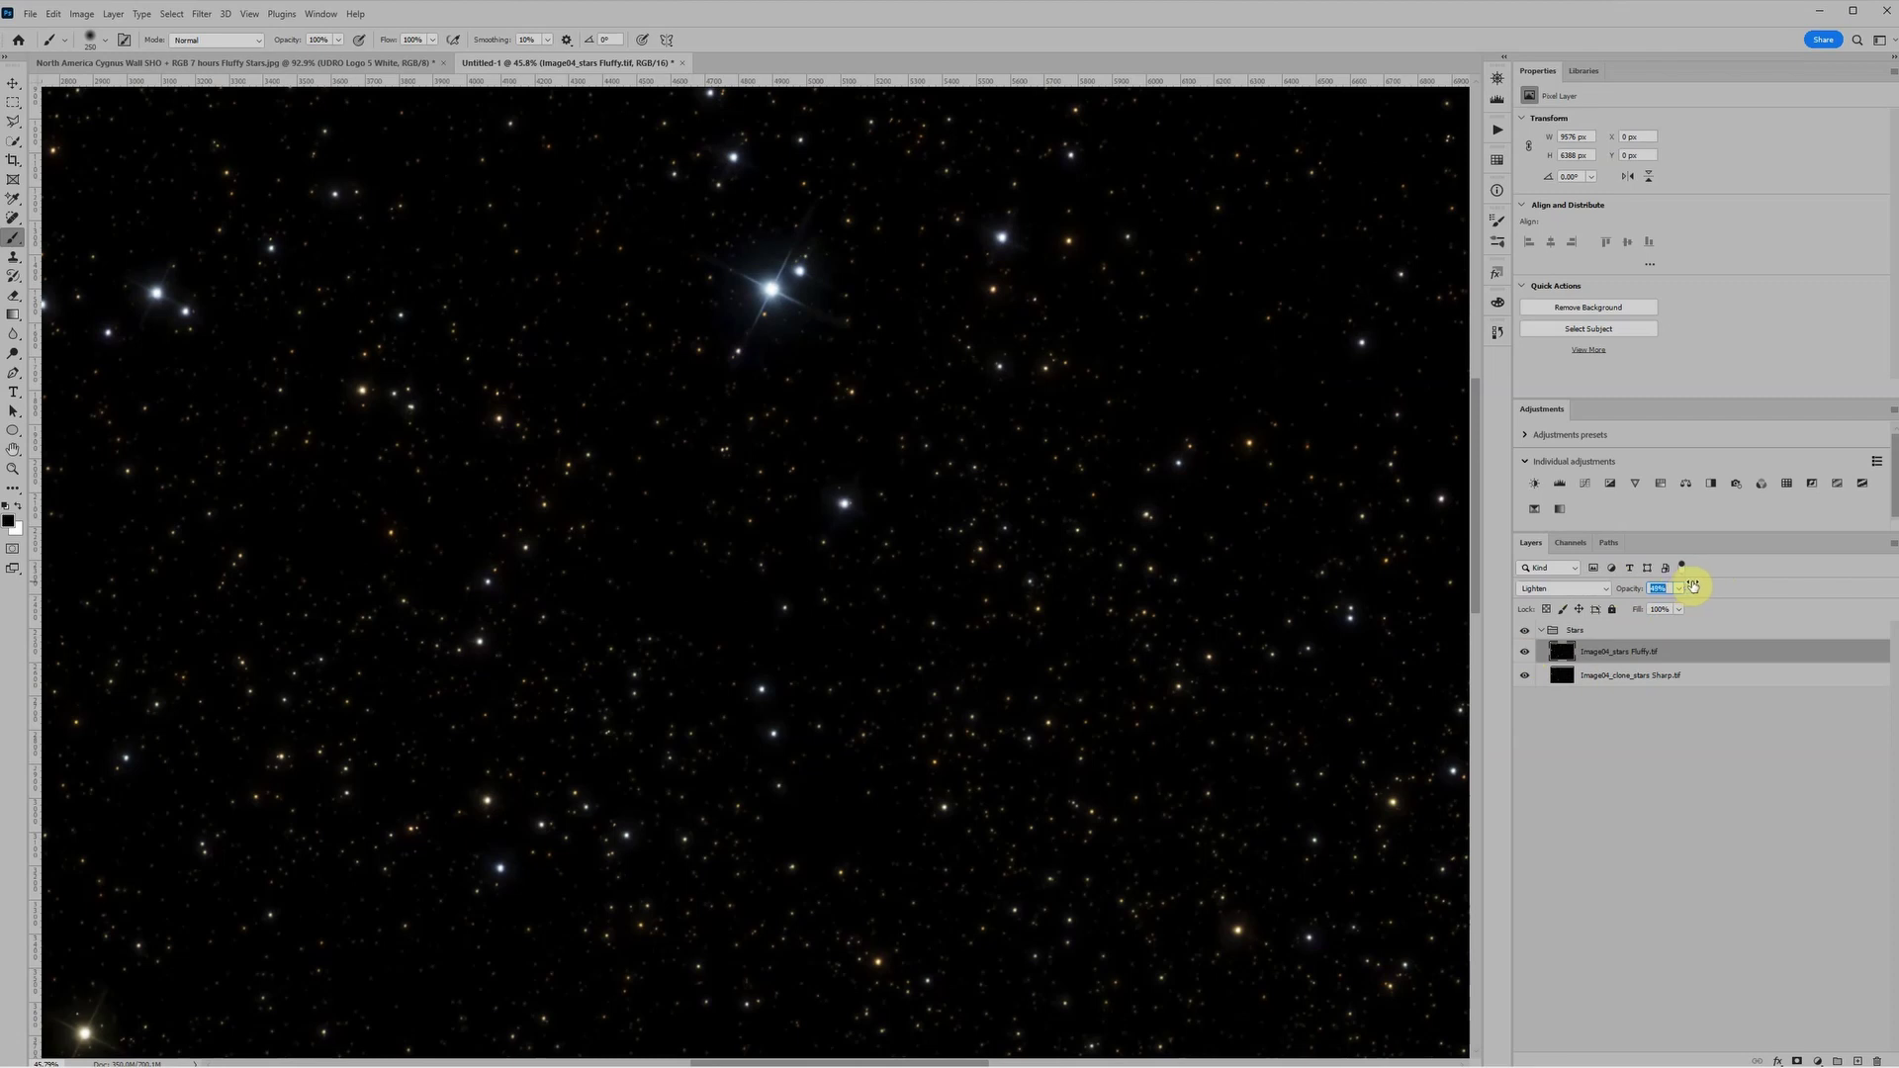
key(Return)
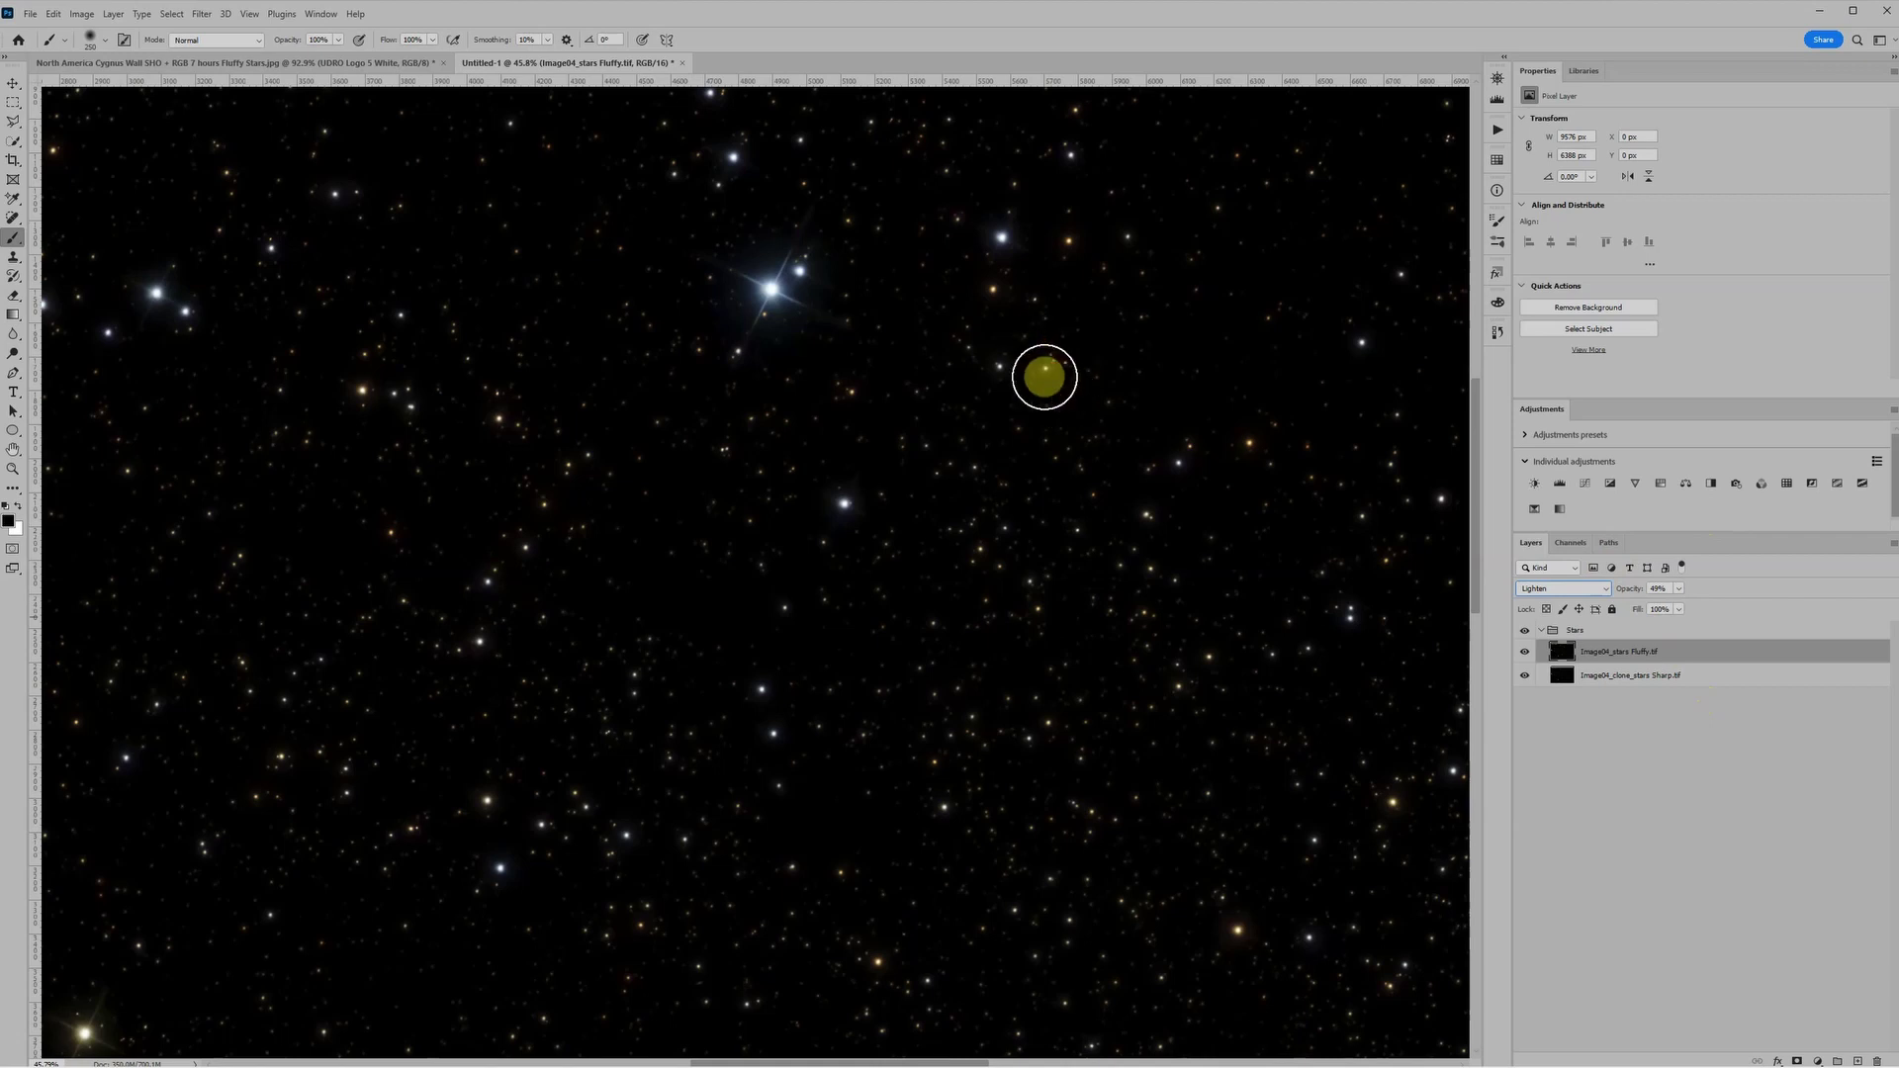
scroll(1042, 373, down, 3)
scroll(1043, 382, down, 4)
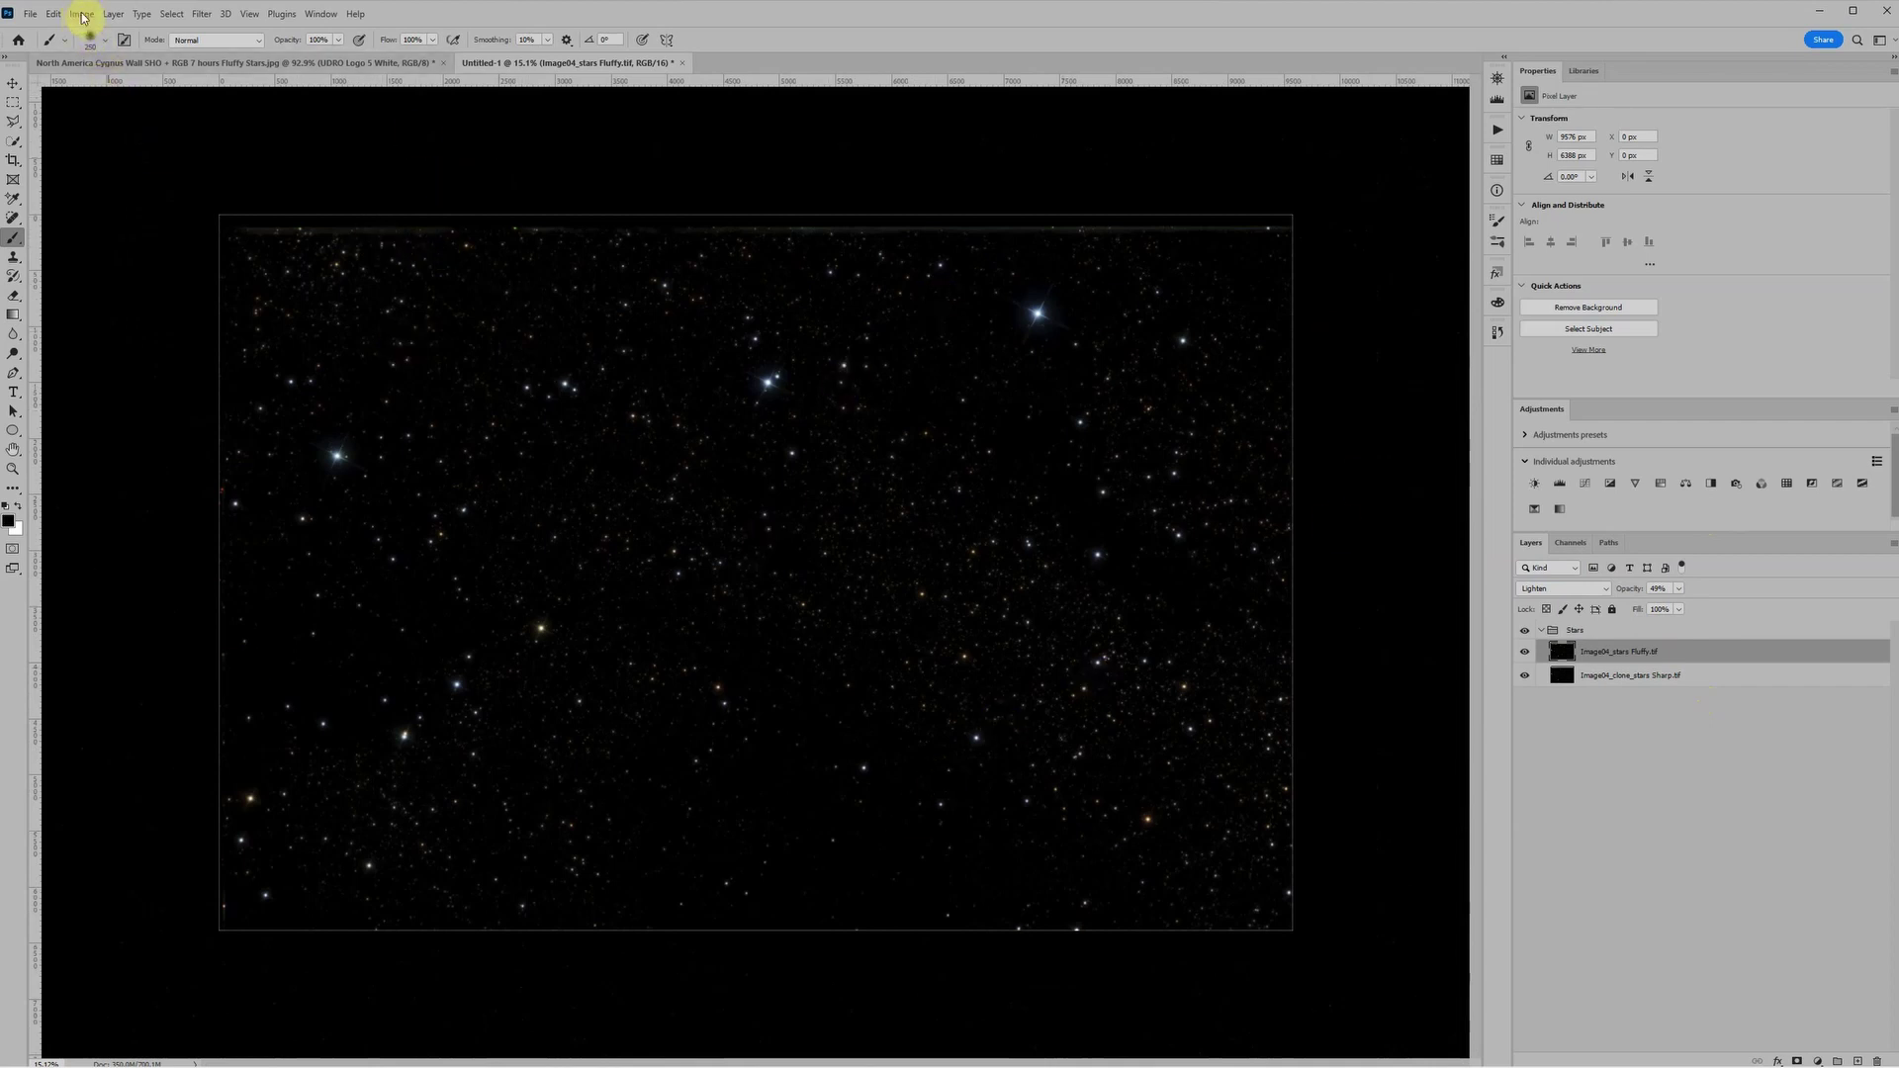
Rotate the Untitled-1 star canvas 180° with Image Rotation.
click(83, 17)
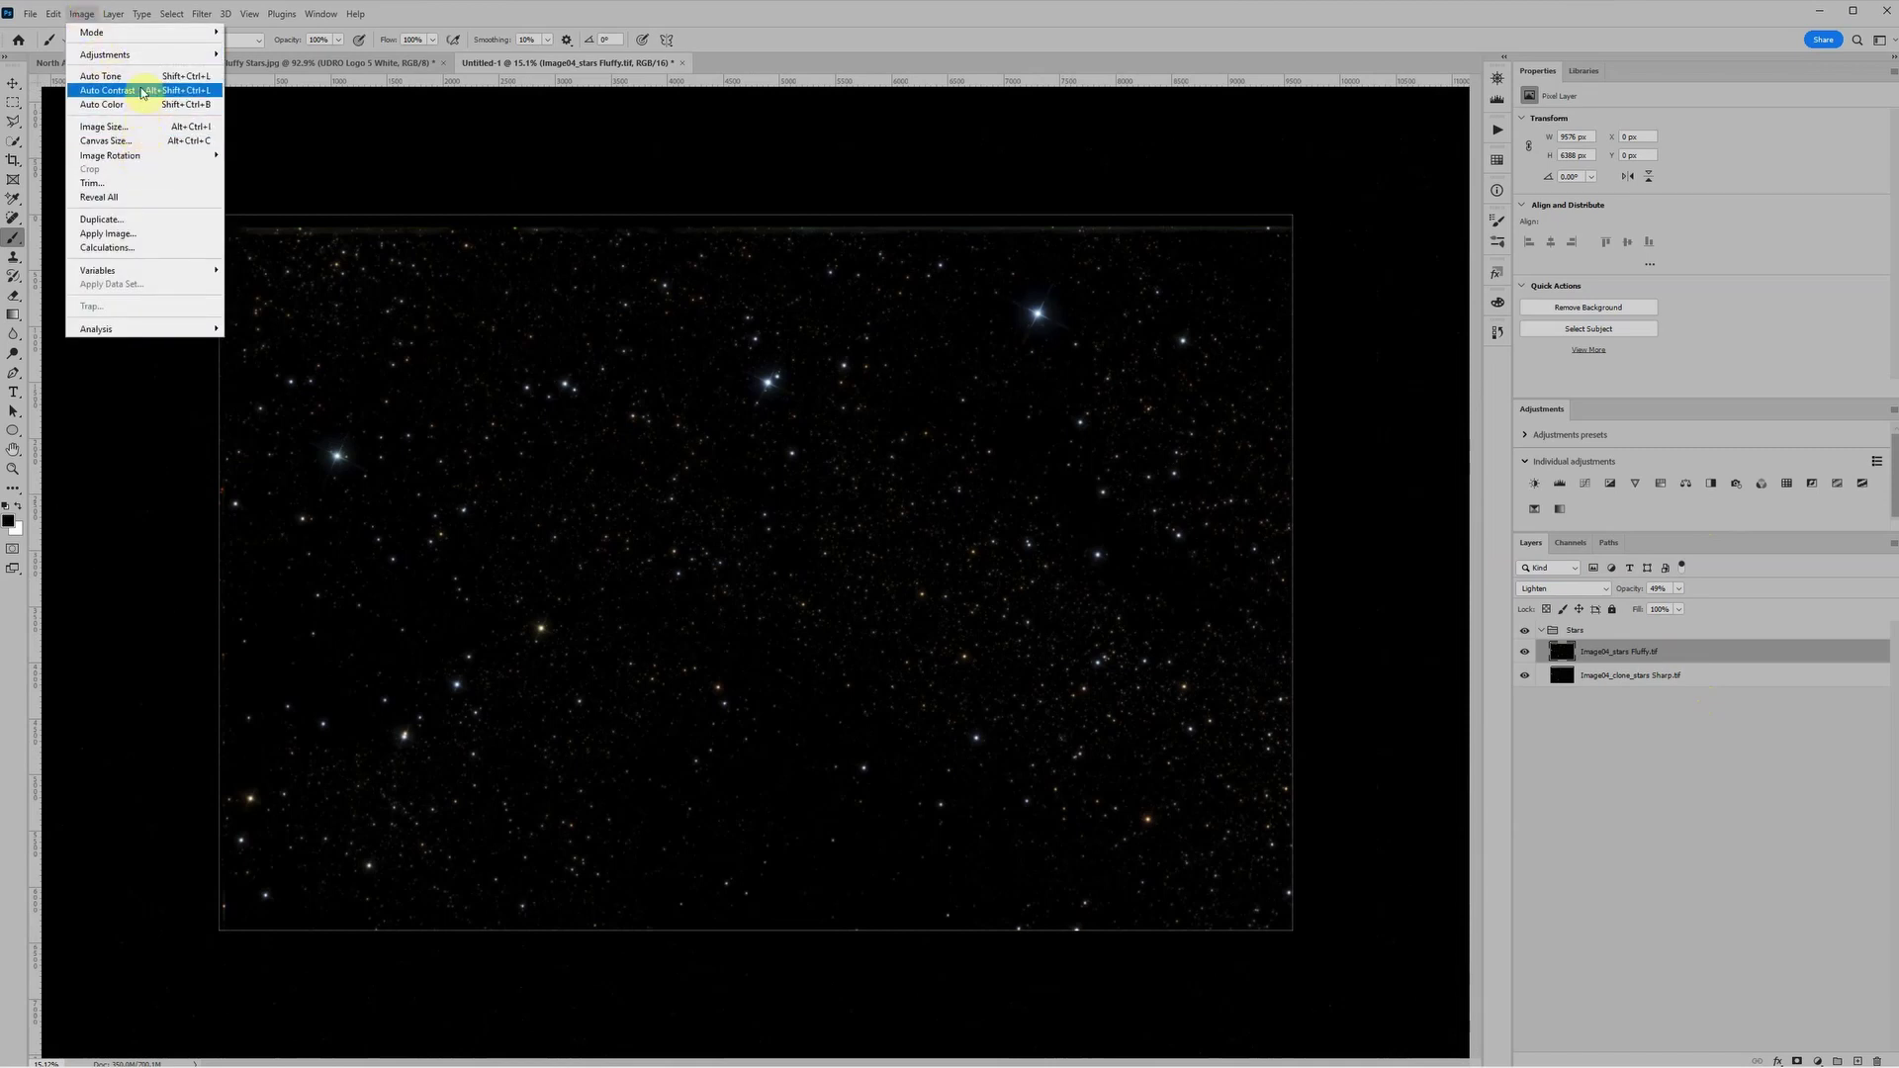
mouse_move(148, 155)
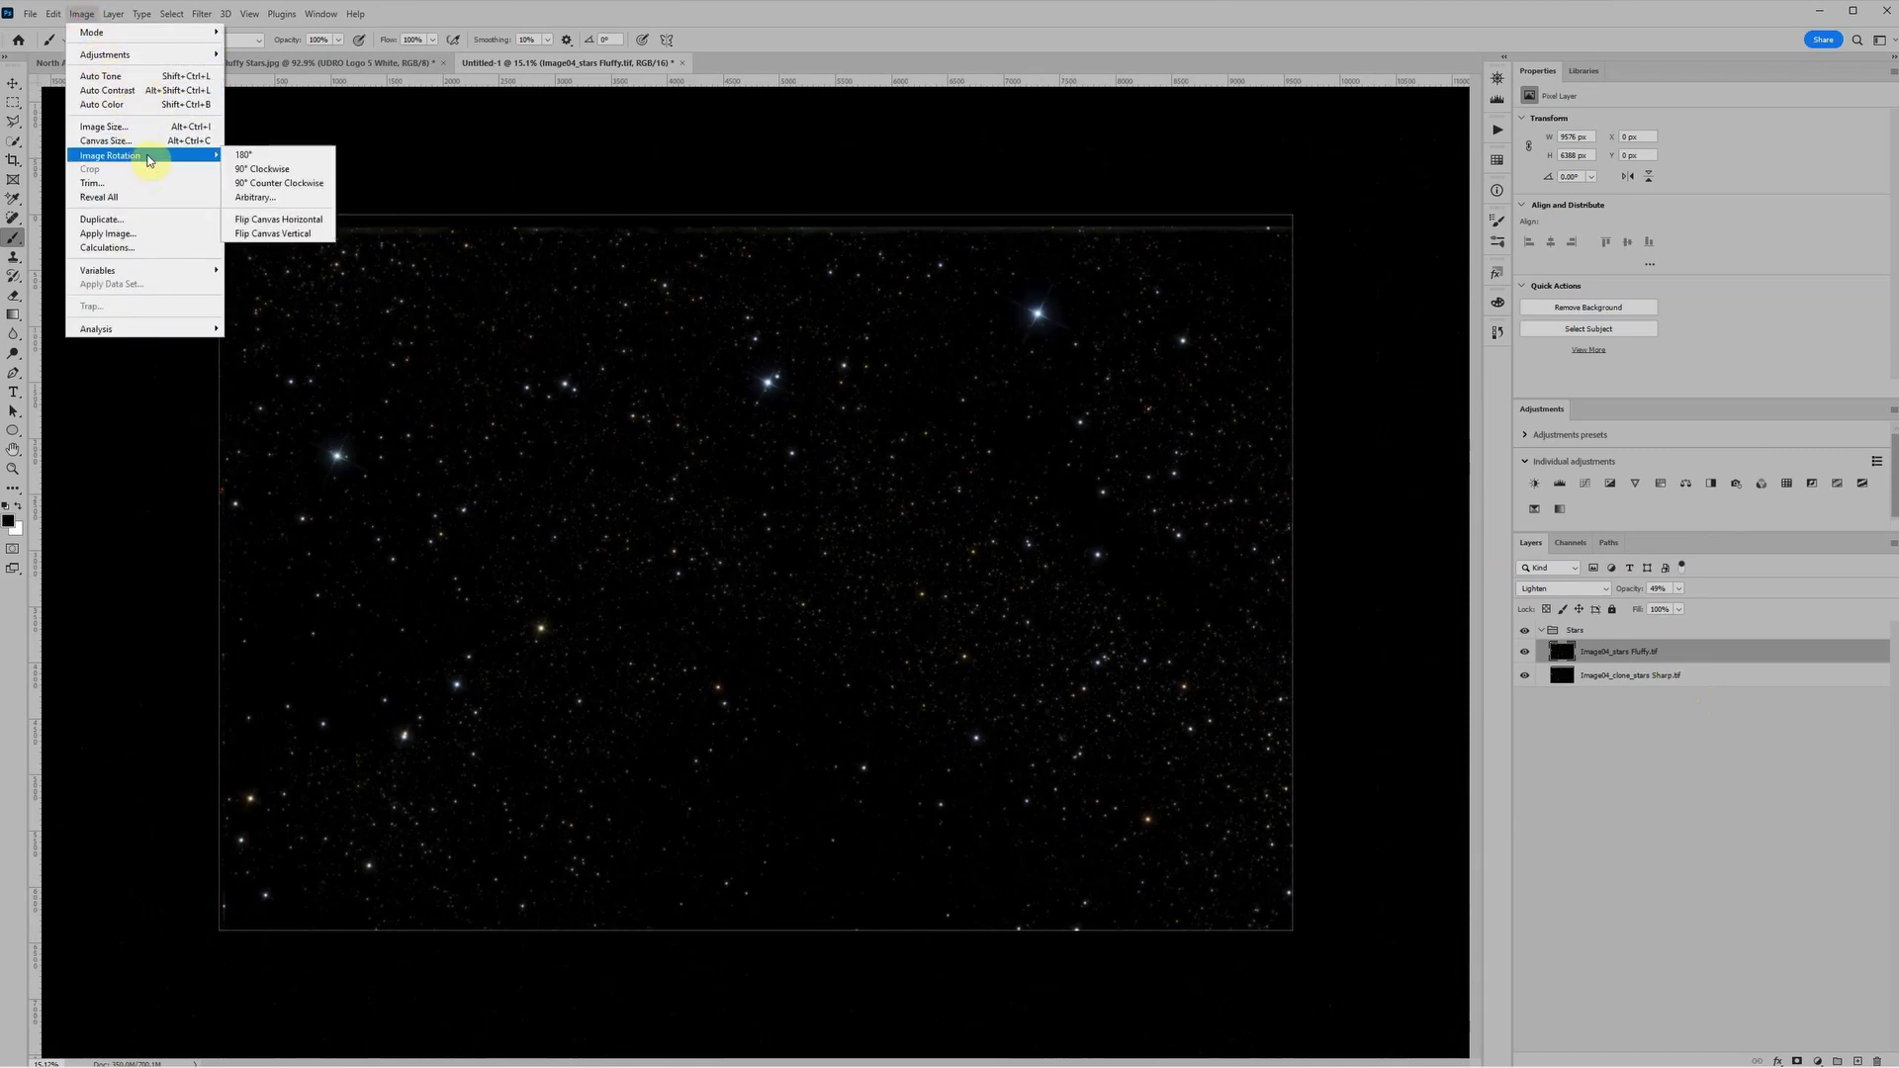
click(249, 156)
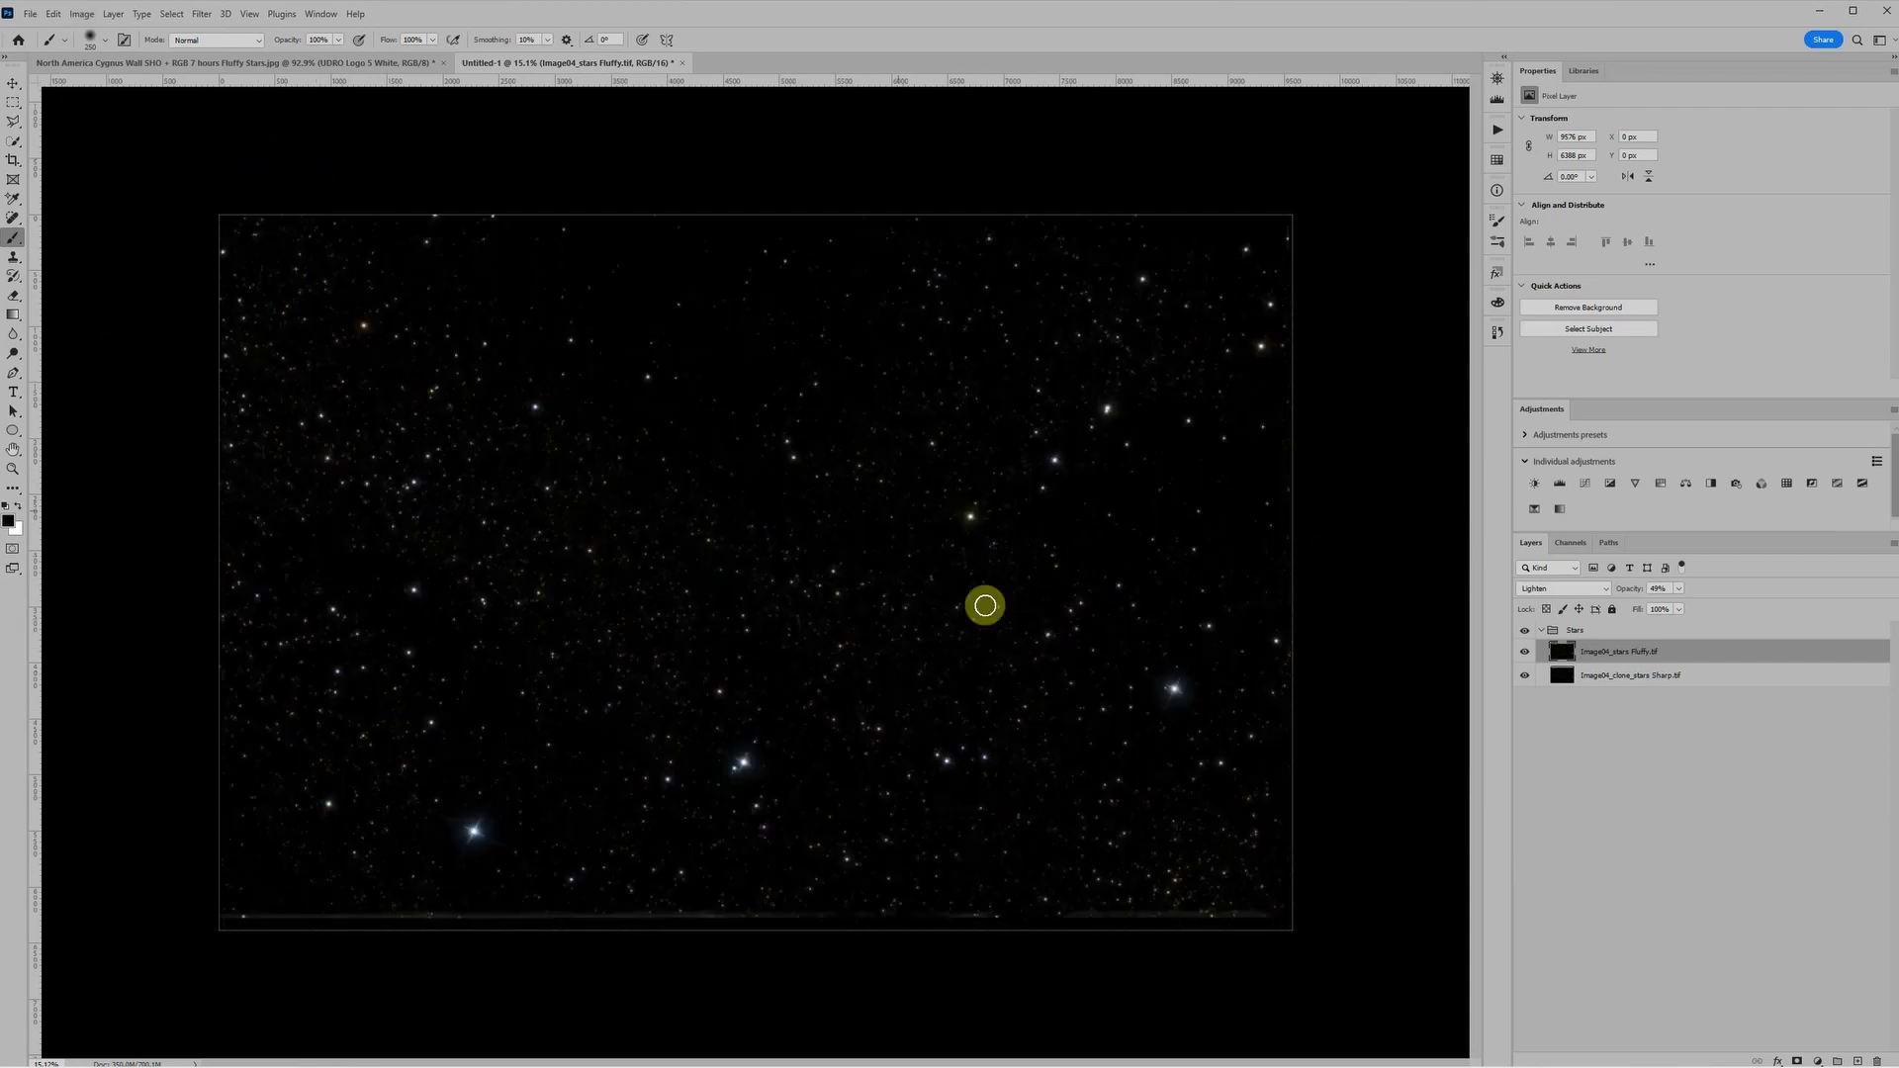
Open the original Cygnus Wall SHO + RGB 7 hours.psb from Lightroom Classic in Photoshop via Edit Original.
click(812, 370)
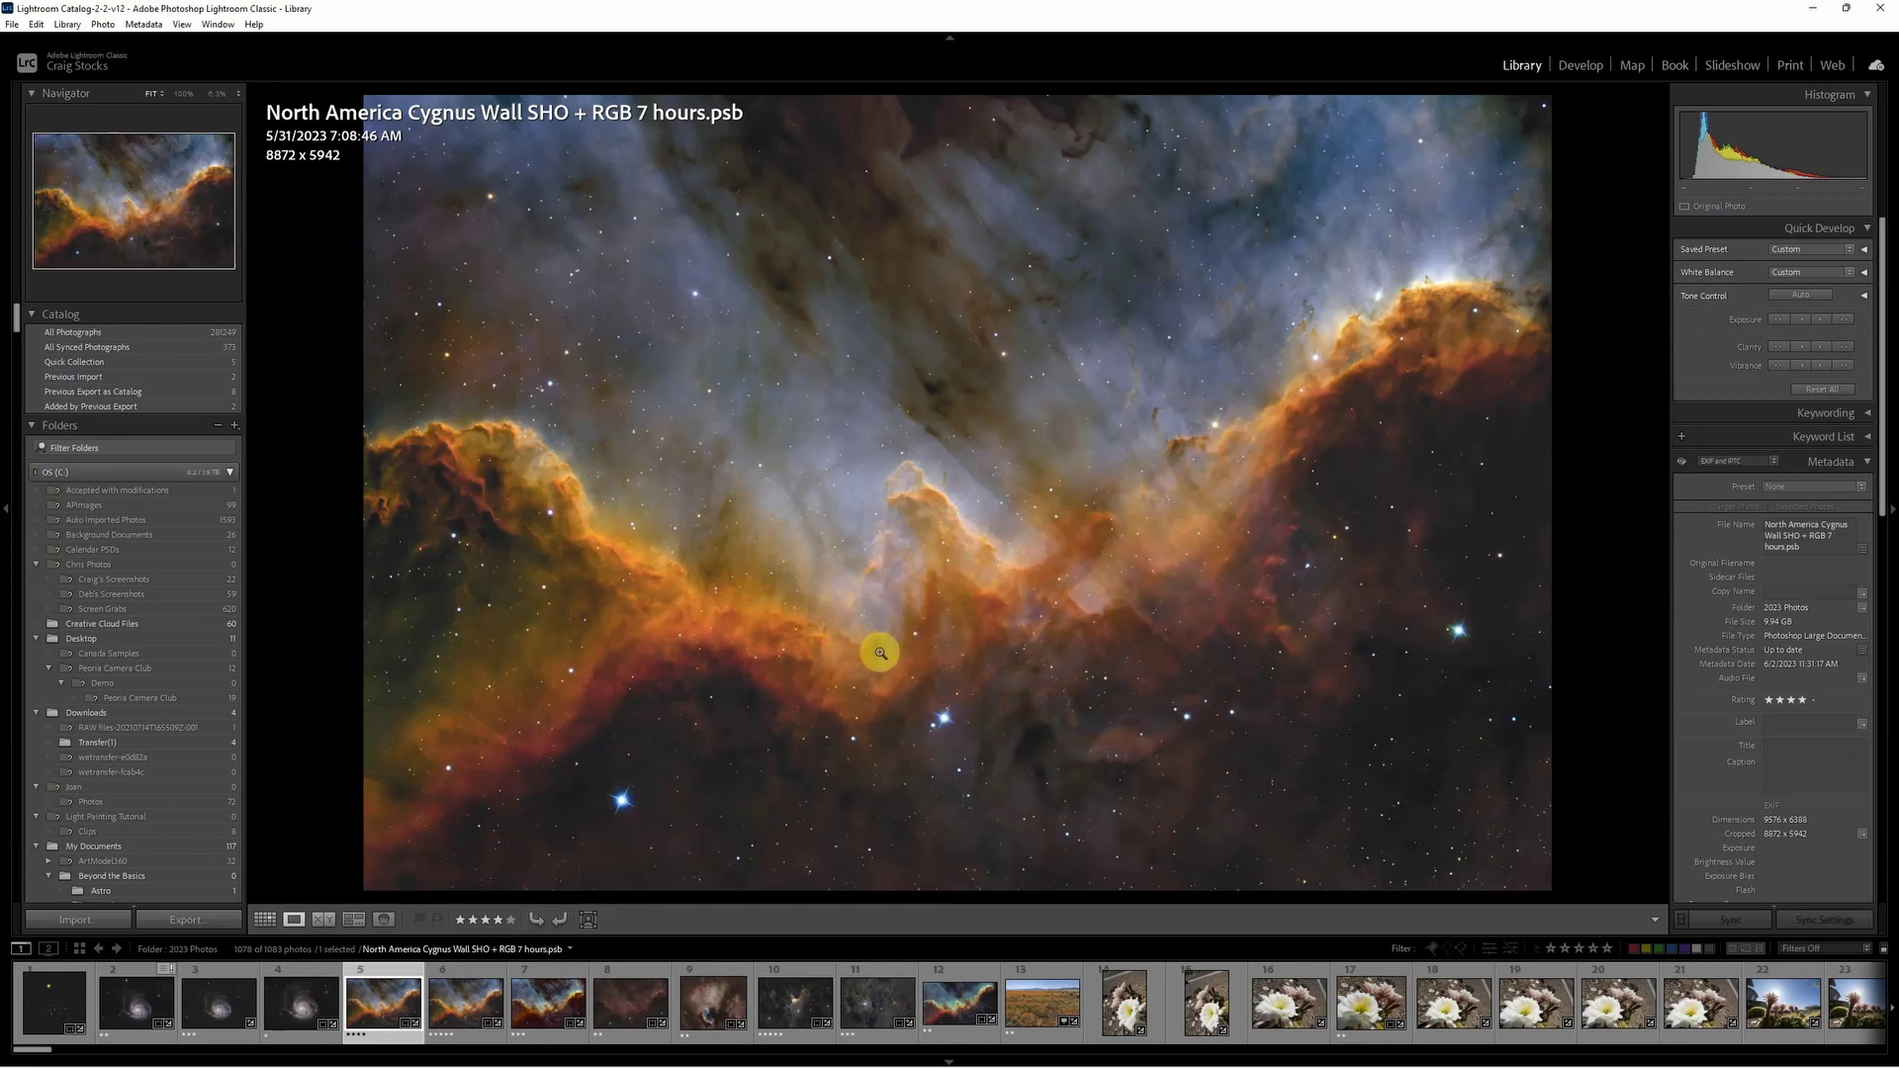
key(ctrl+e)
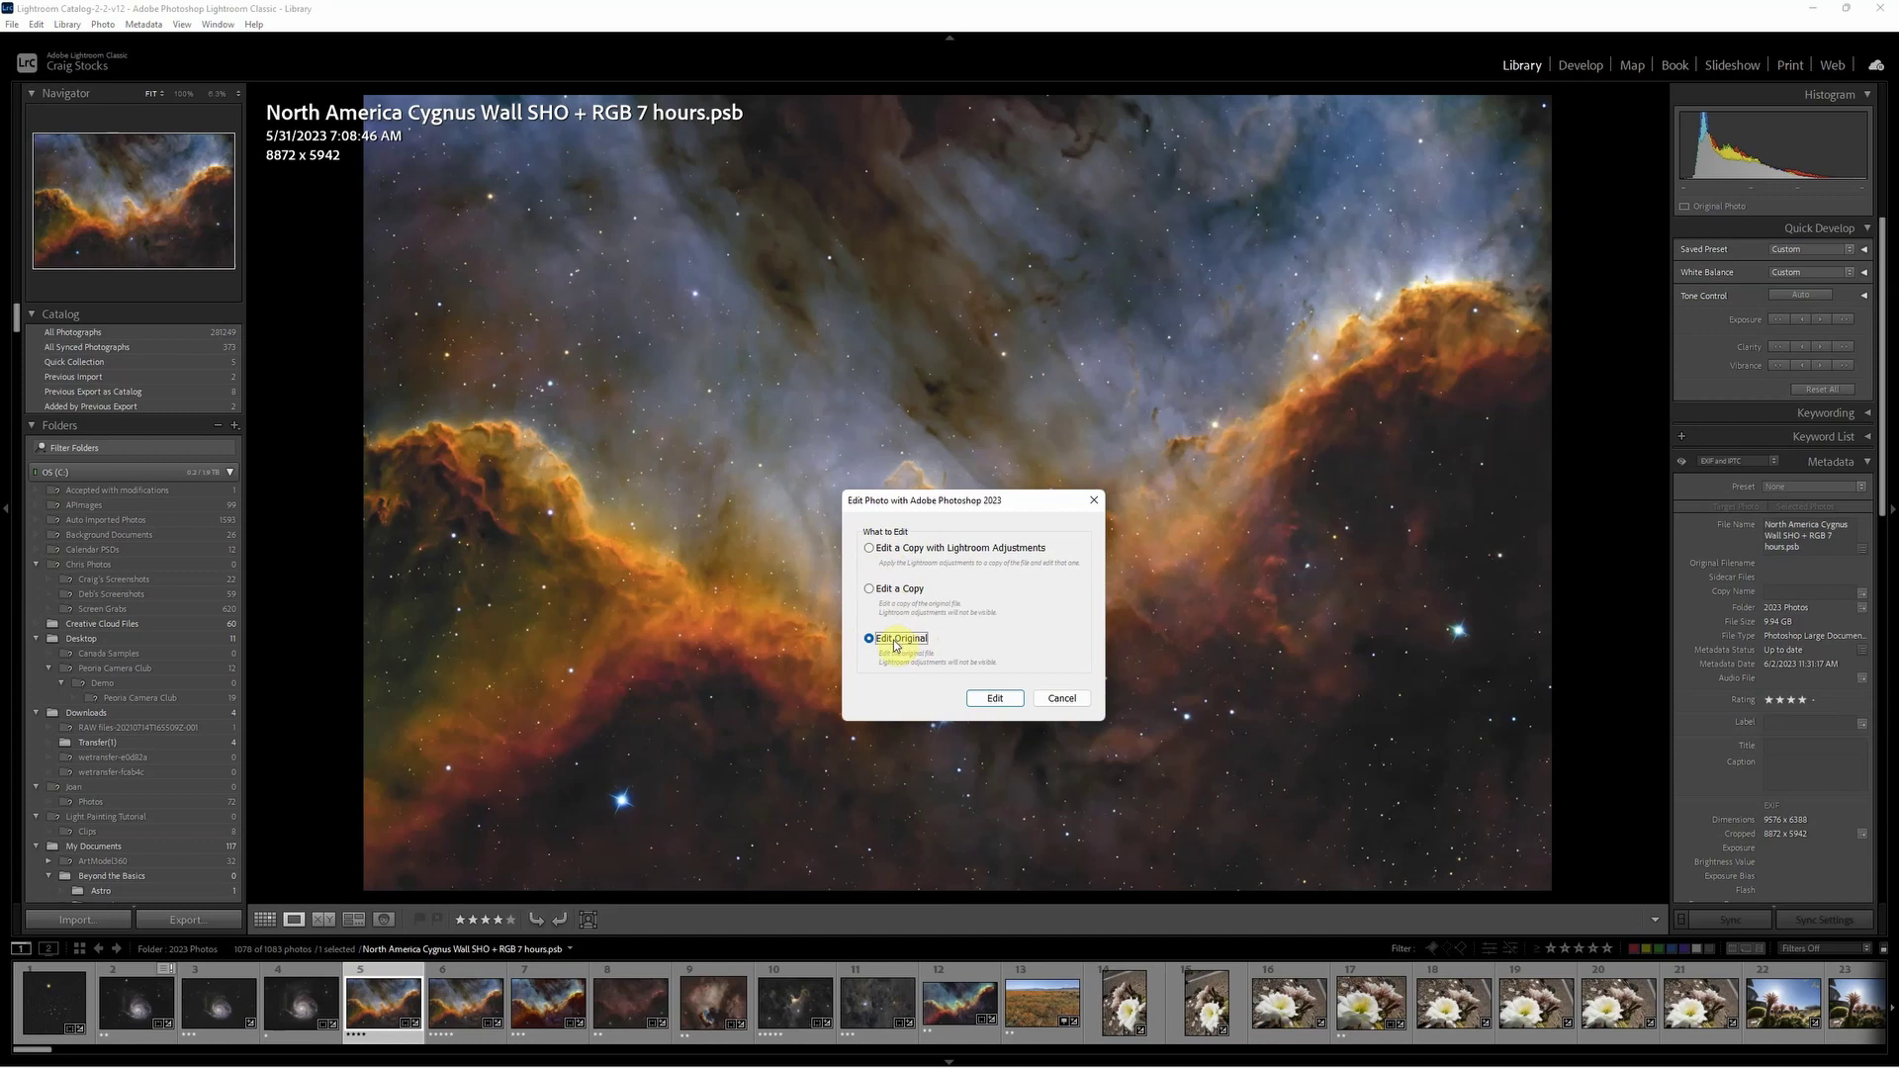
click(995, 700)
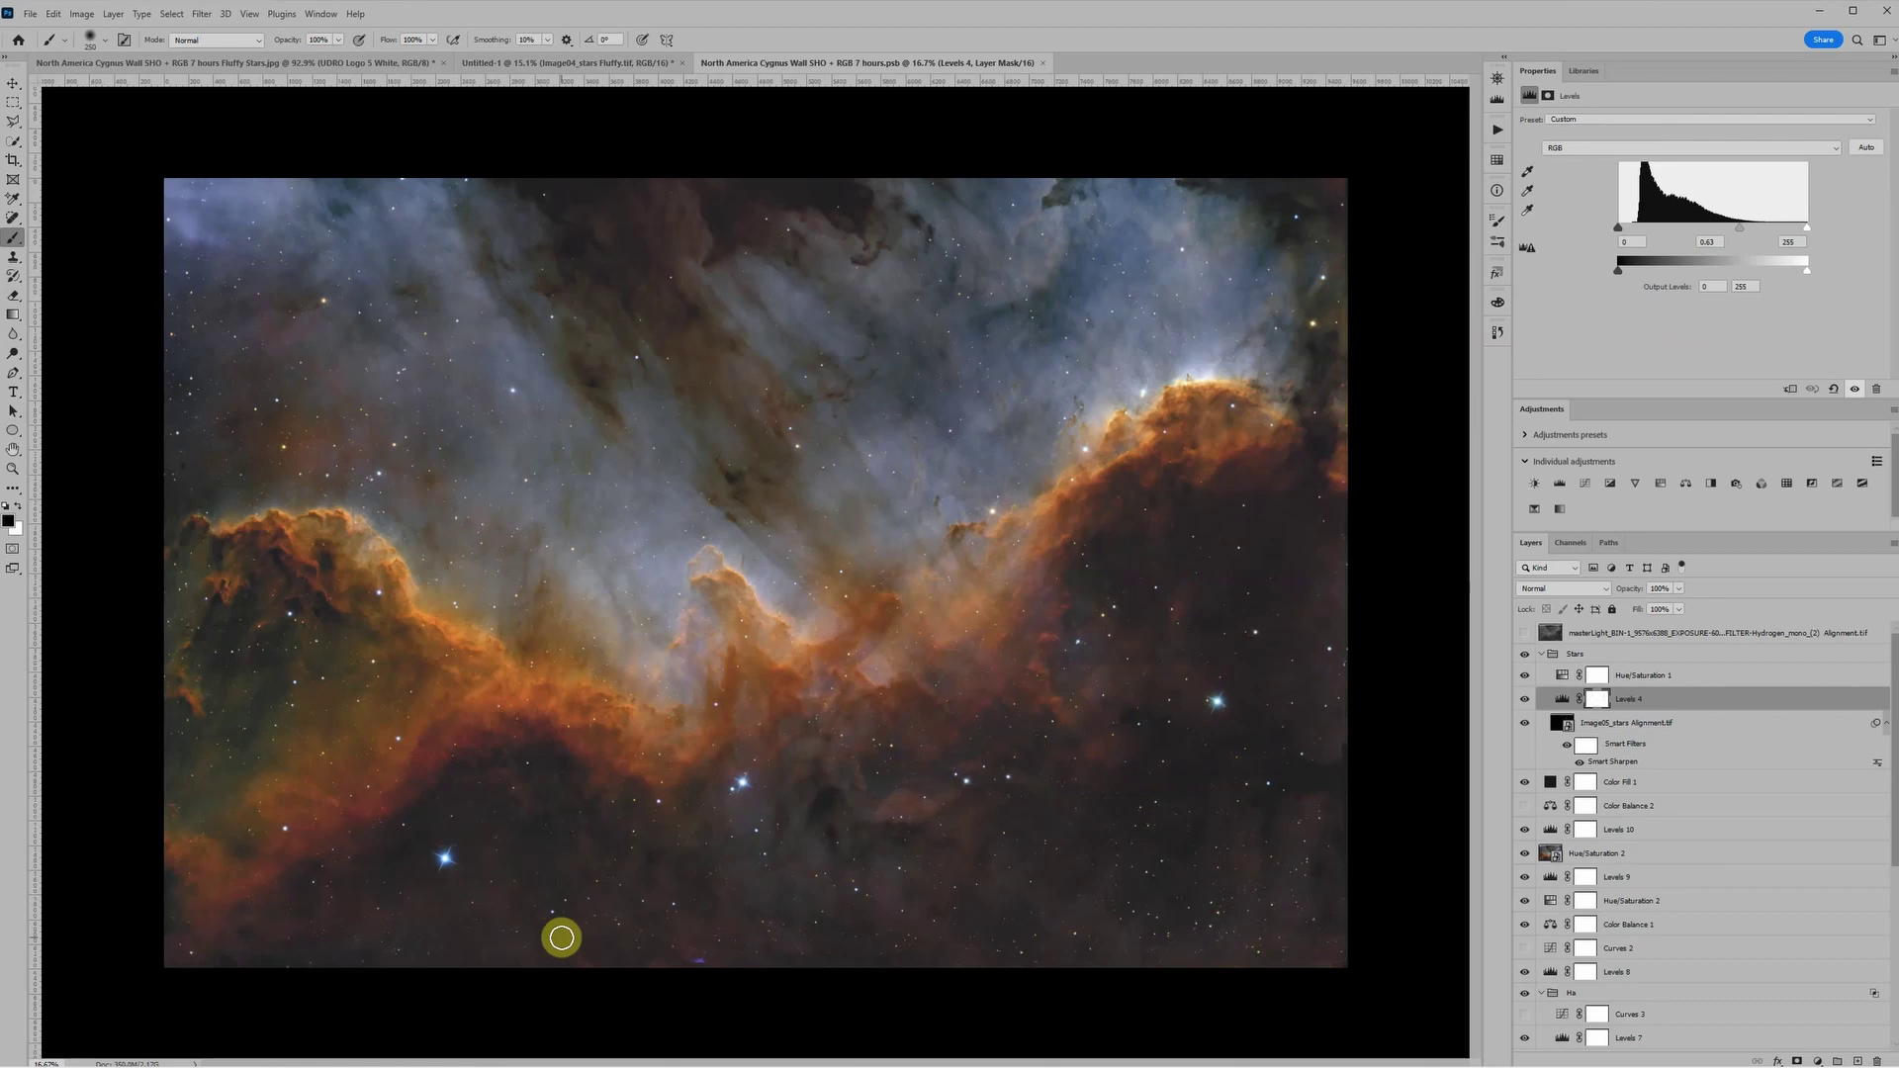
Collapse the .psb's existing Stars group and toggle its visibility, leaving it hidden.
scroll(856, 811, down, 2)
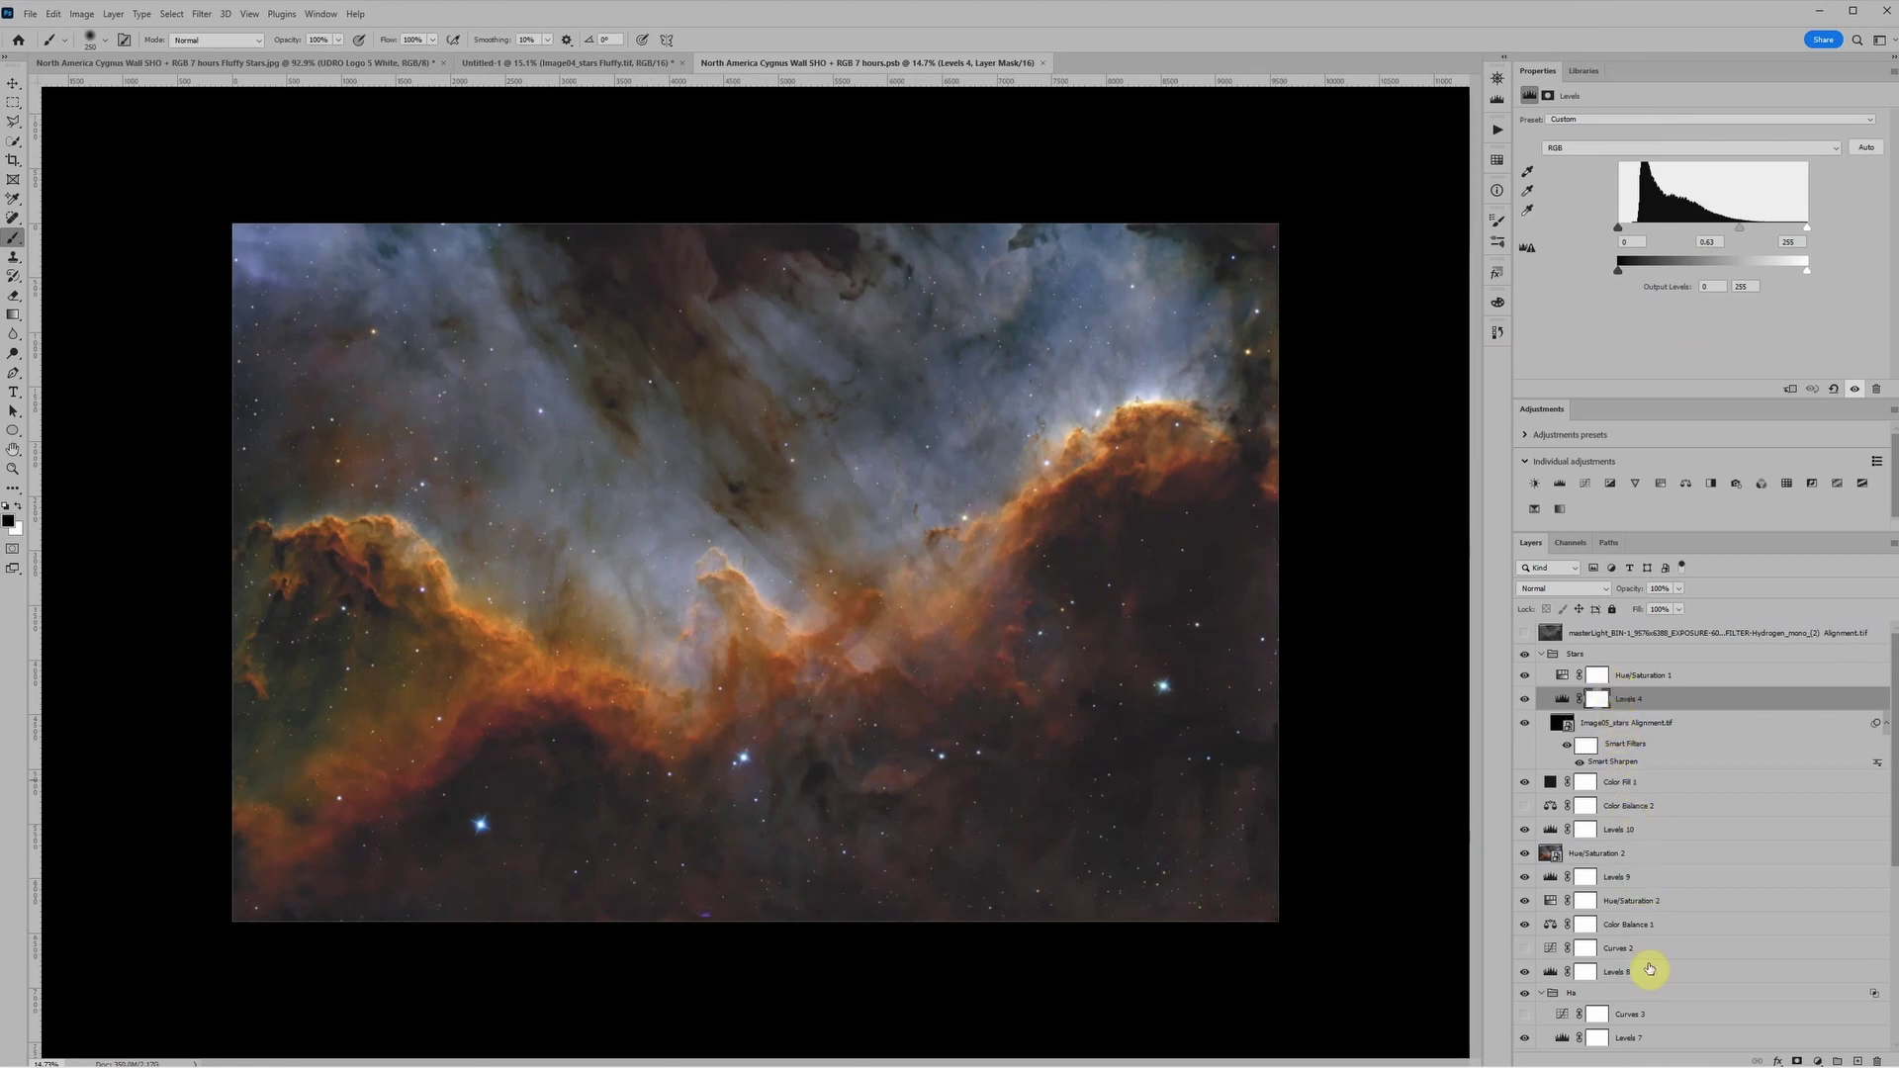
click(1544, 656)
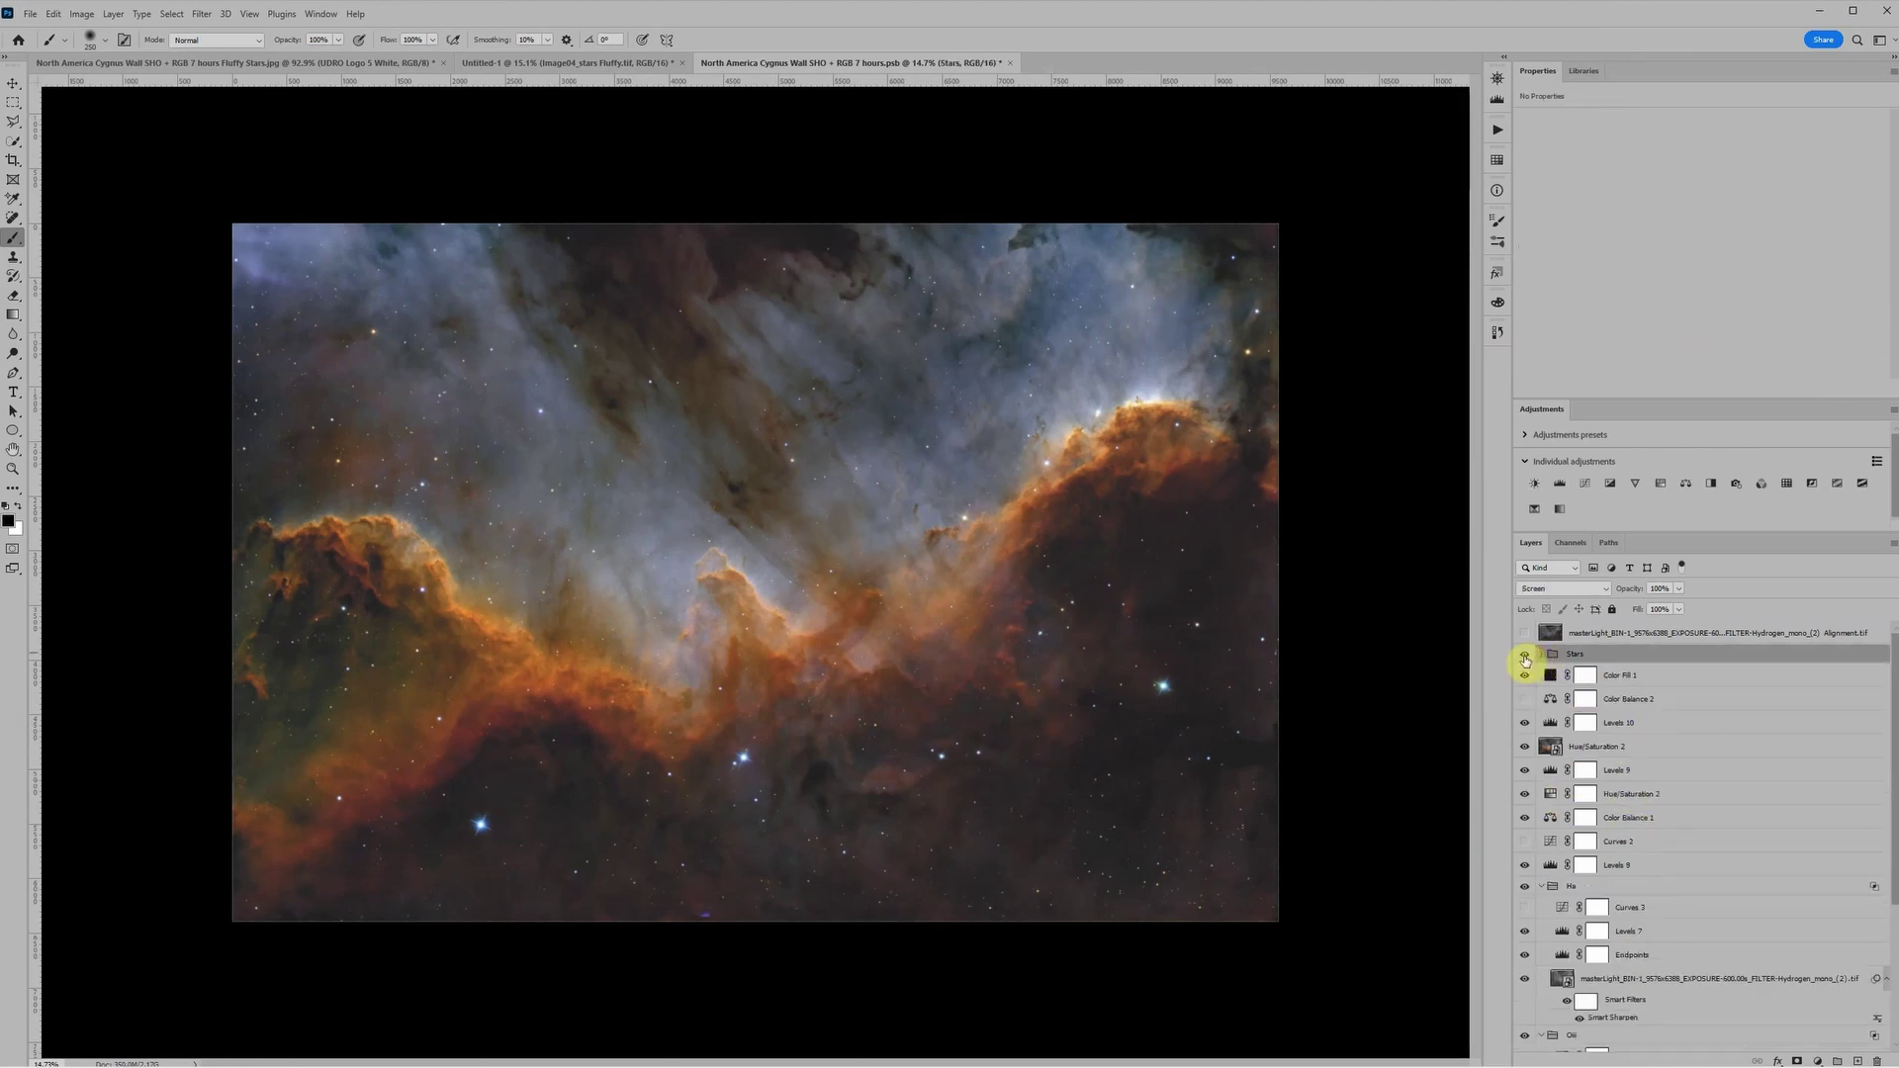
click(1524, 654)
click(1524, 655)
click(1524, 655)
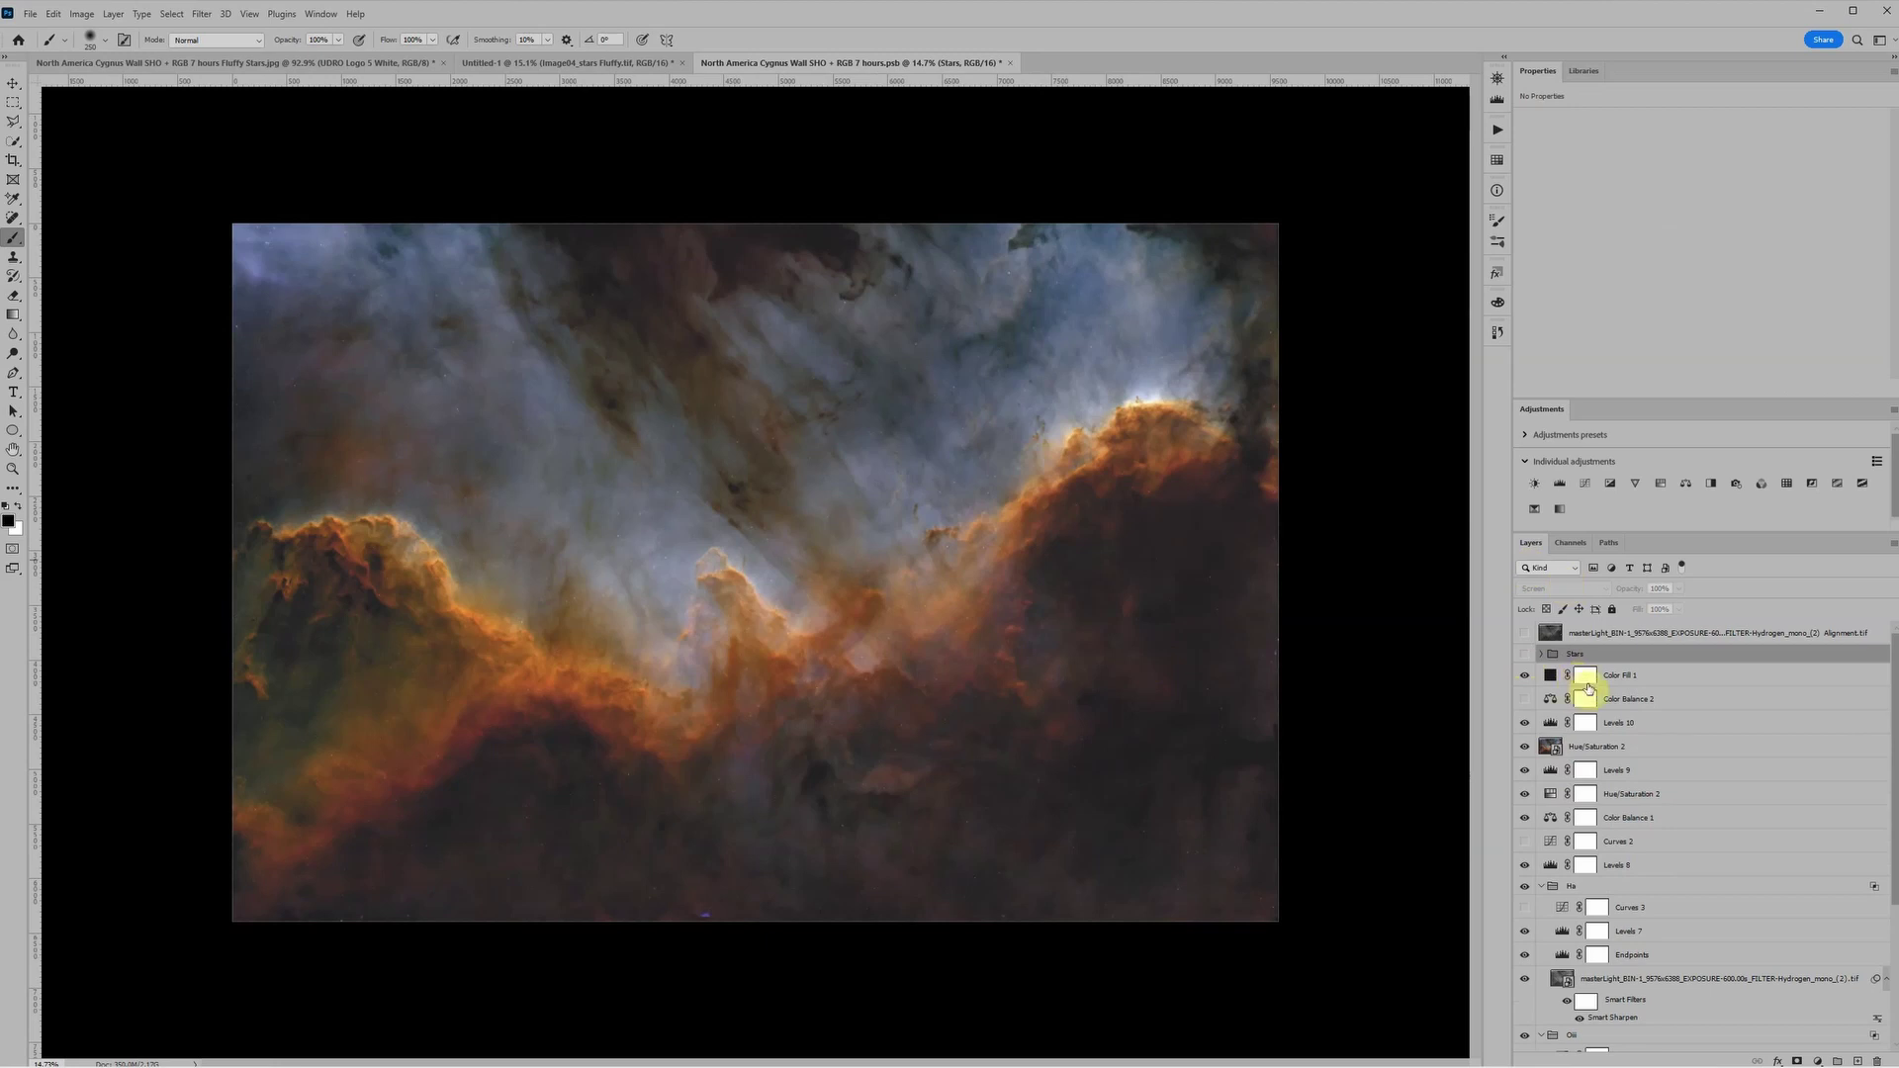
In Untitled-1, collapse the star group and rename it 'Stars Fluffy'.
click(530, 65)
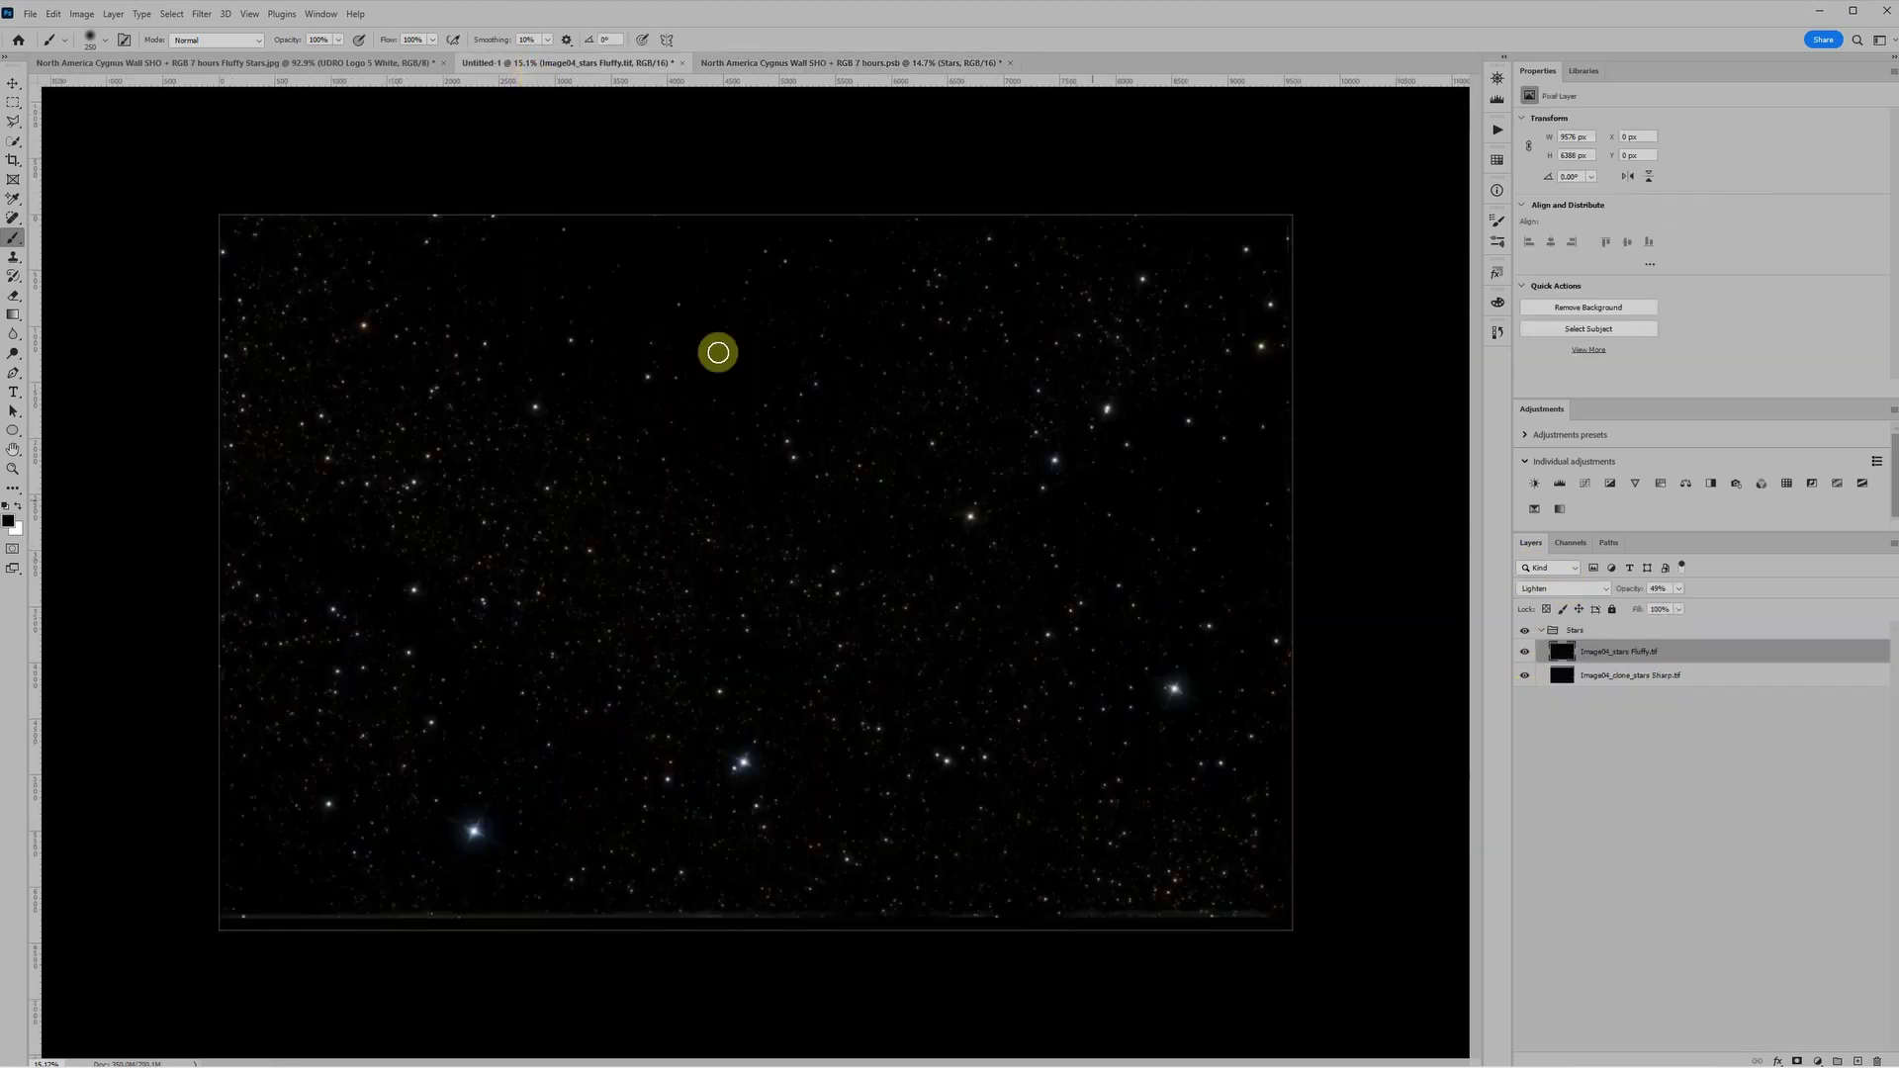
click(1542, 631)
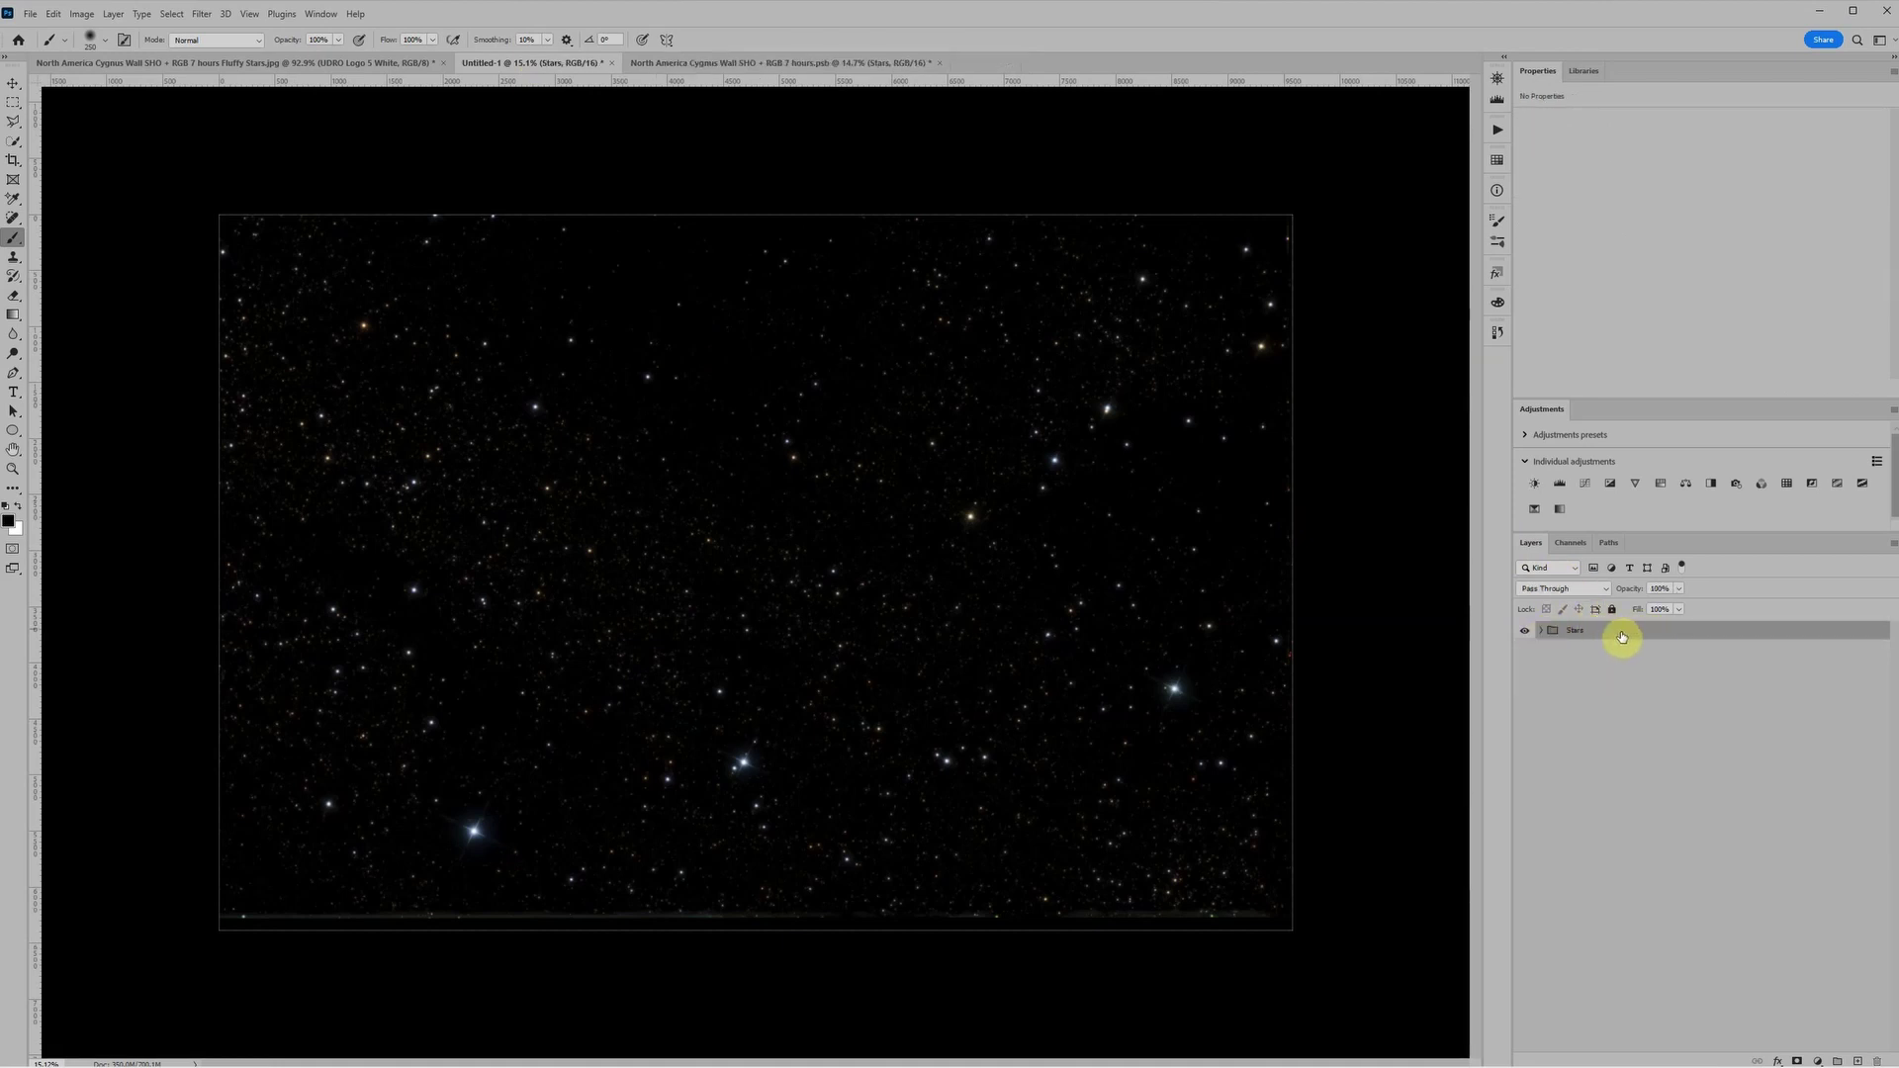
double_click(1575, 633)
text(Fluffy)
key(Return)
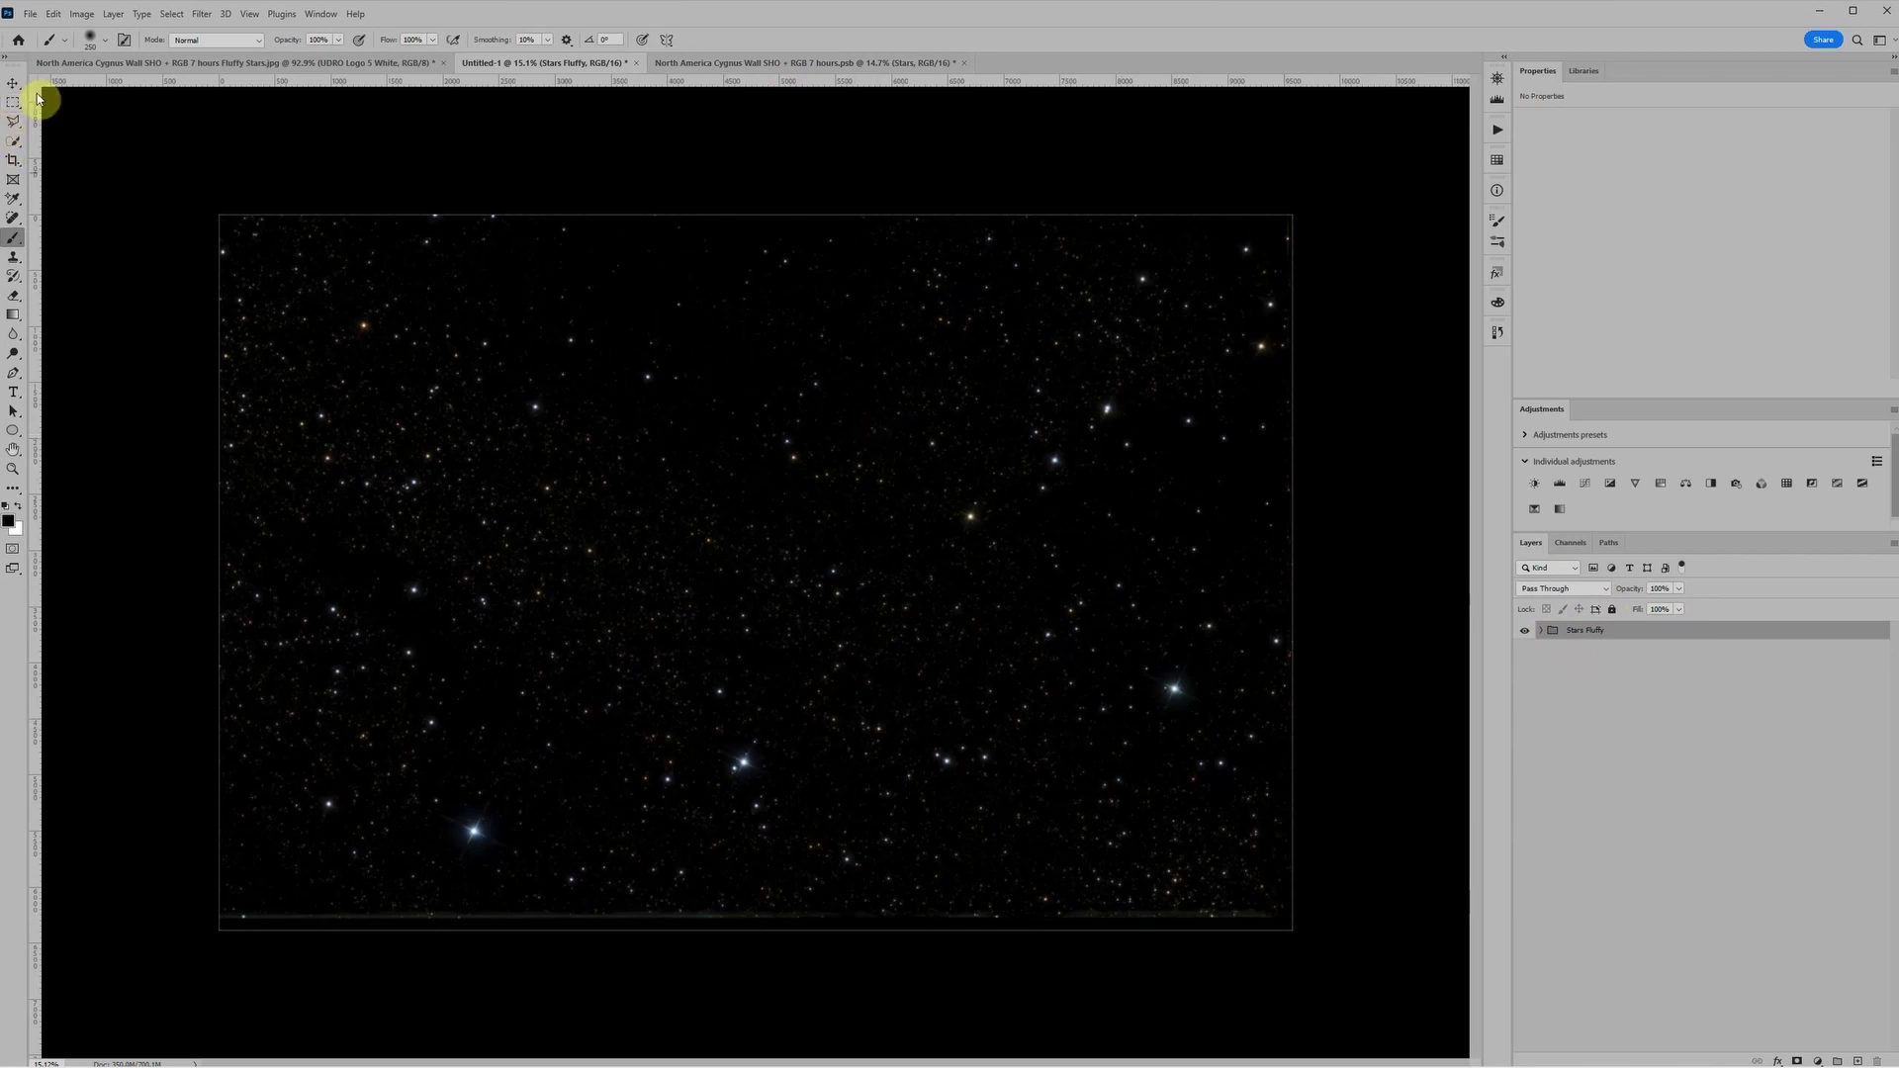
key(v)
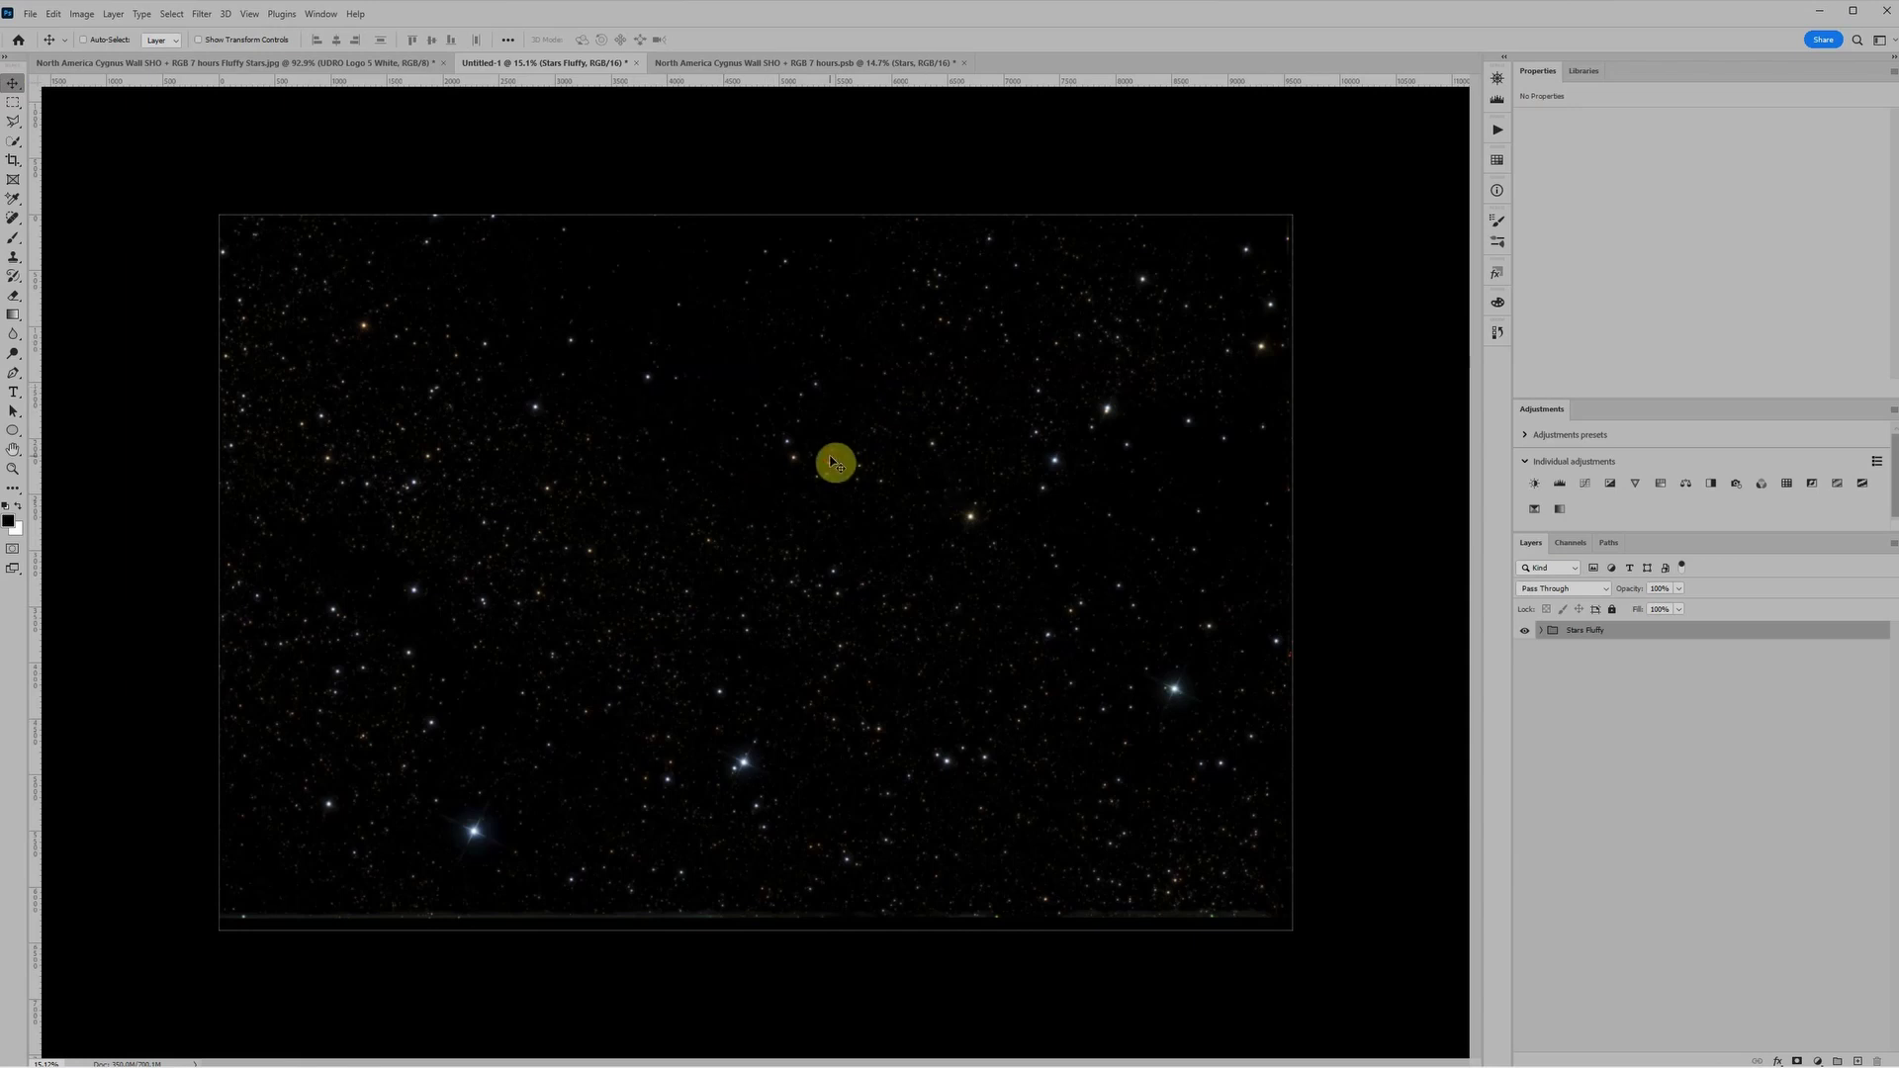
Drag the Stars Fluffy group from Untitled-1 into the Cygnus Wall .psb canvas.
drag(832, 462, 801, 103)
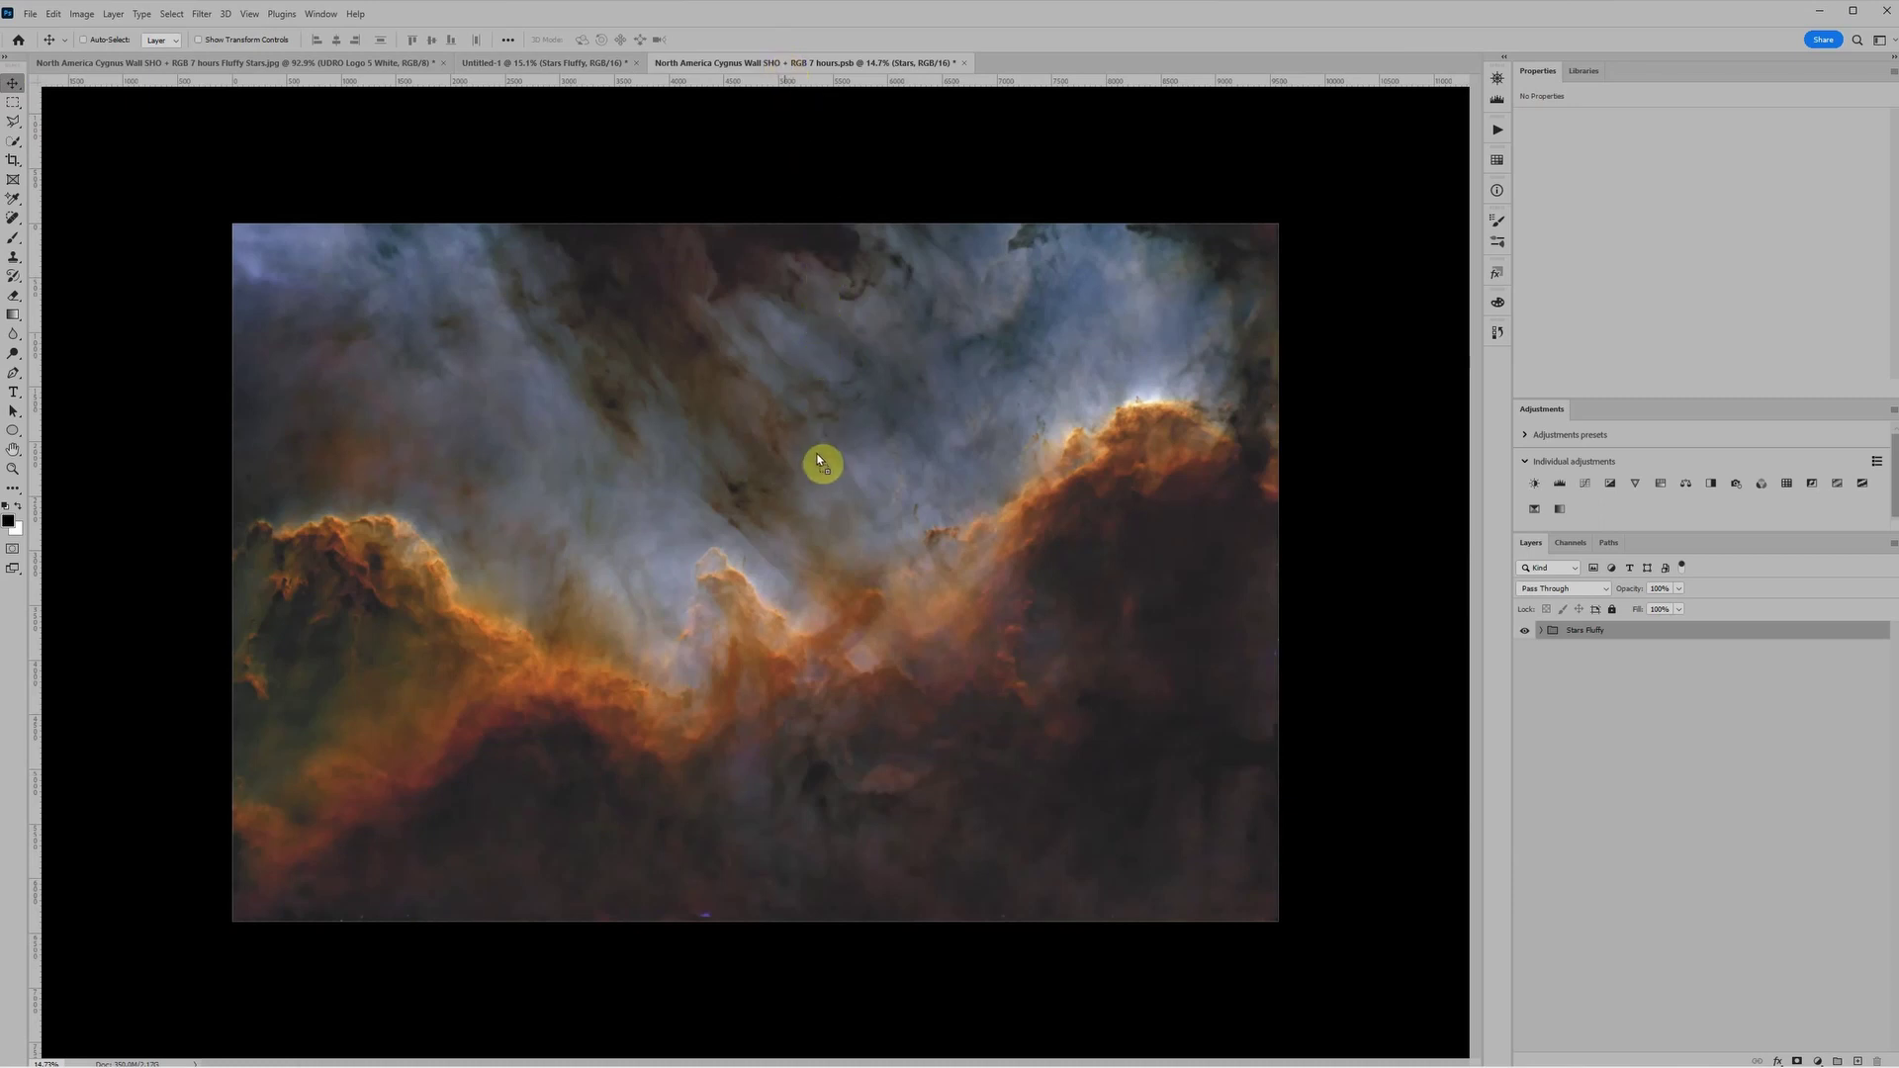
drag(817, 459, 816, 456)
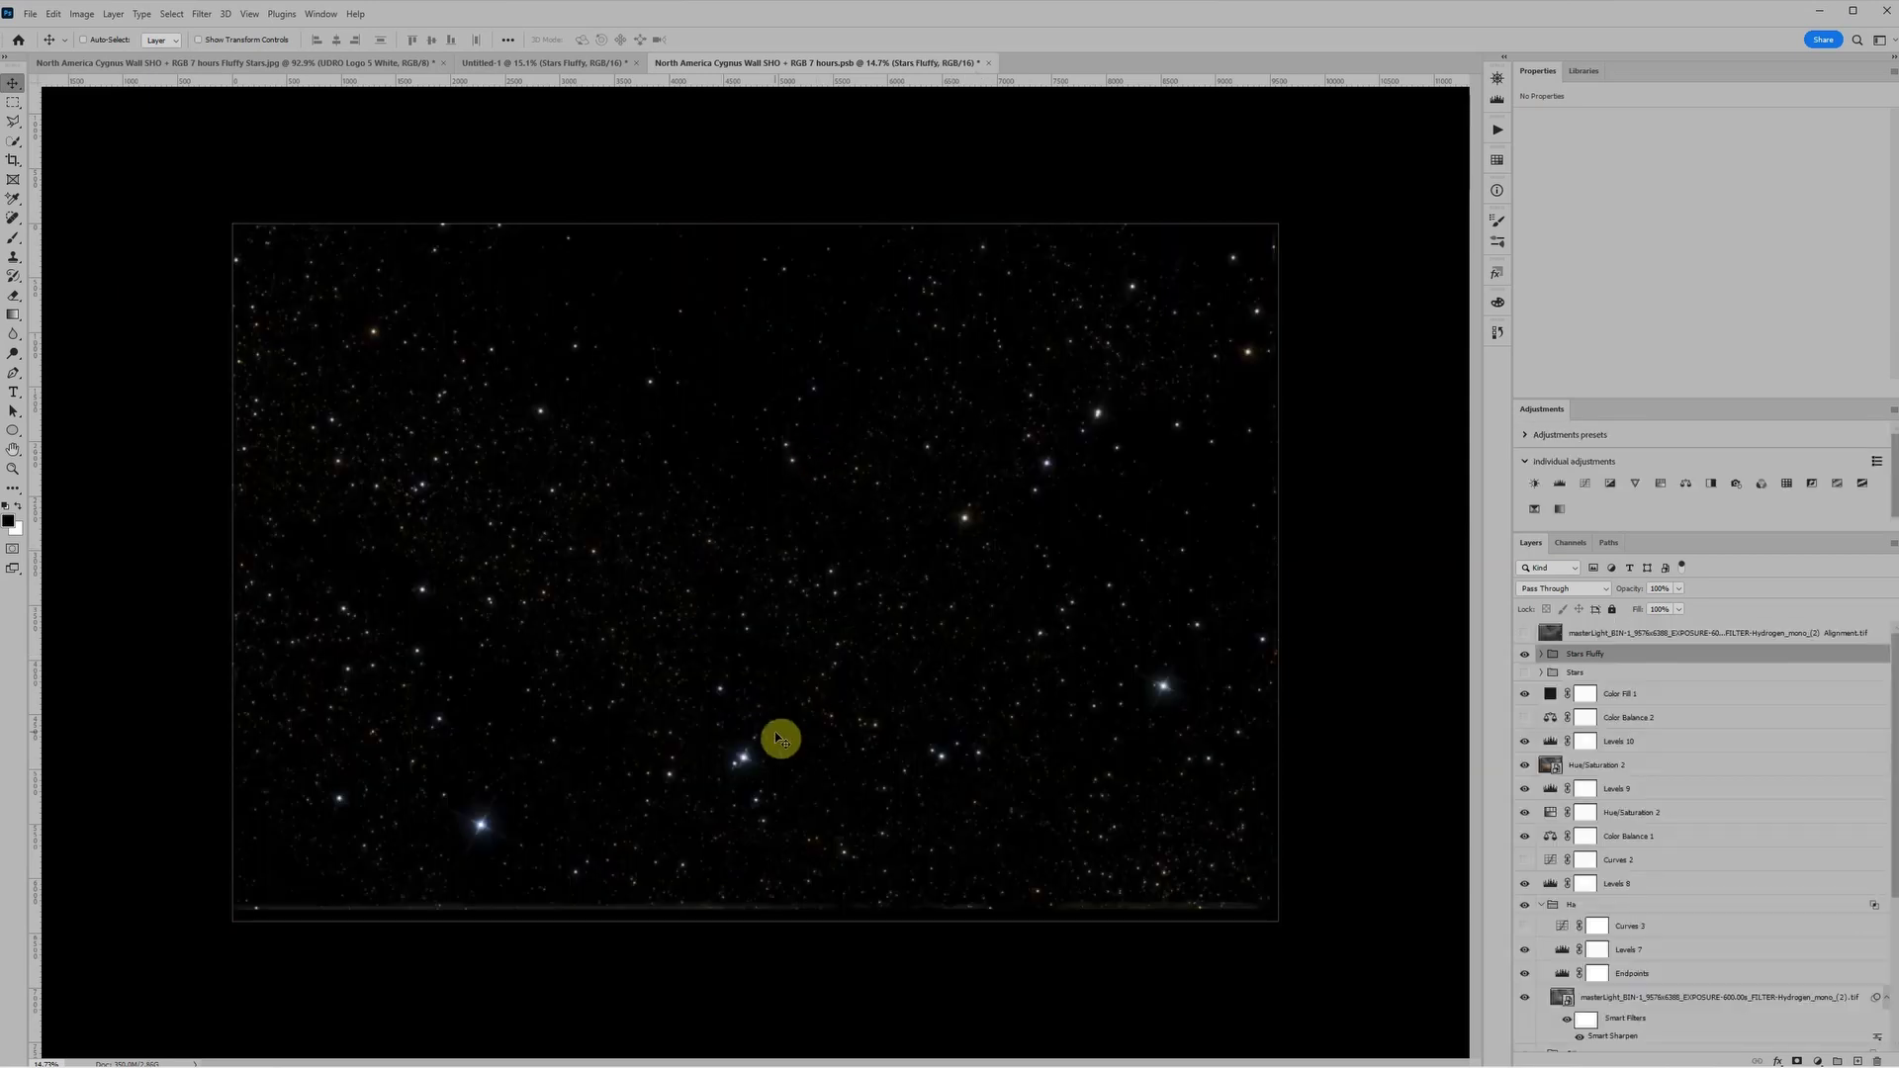
Set the Stars Fluffy group to Screen blend mode and toggle it on and off to compare.
click(1583, 590)
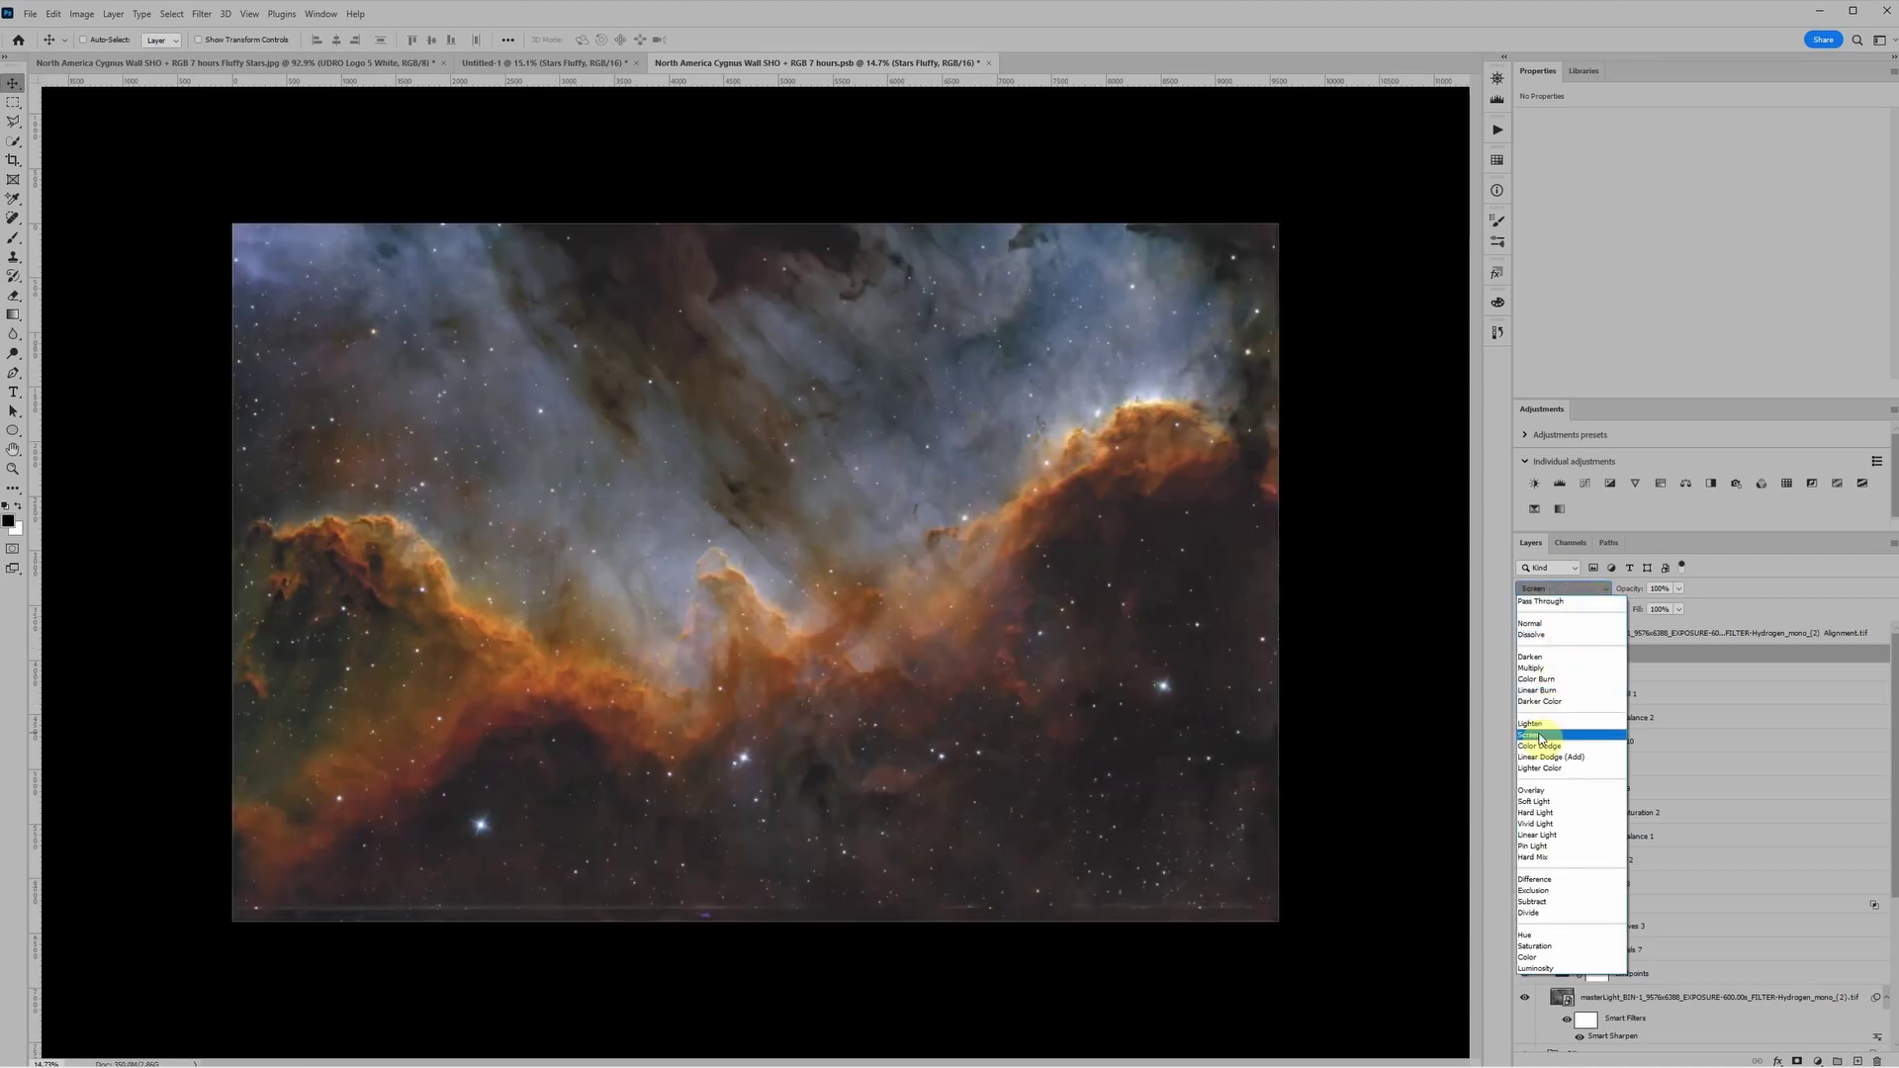
click(1533, 734)
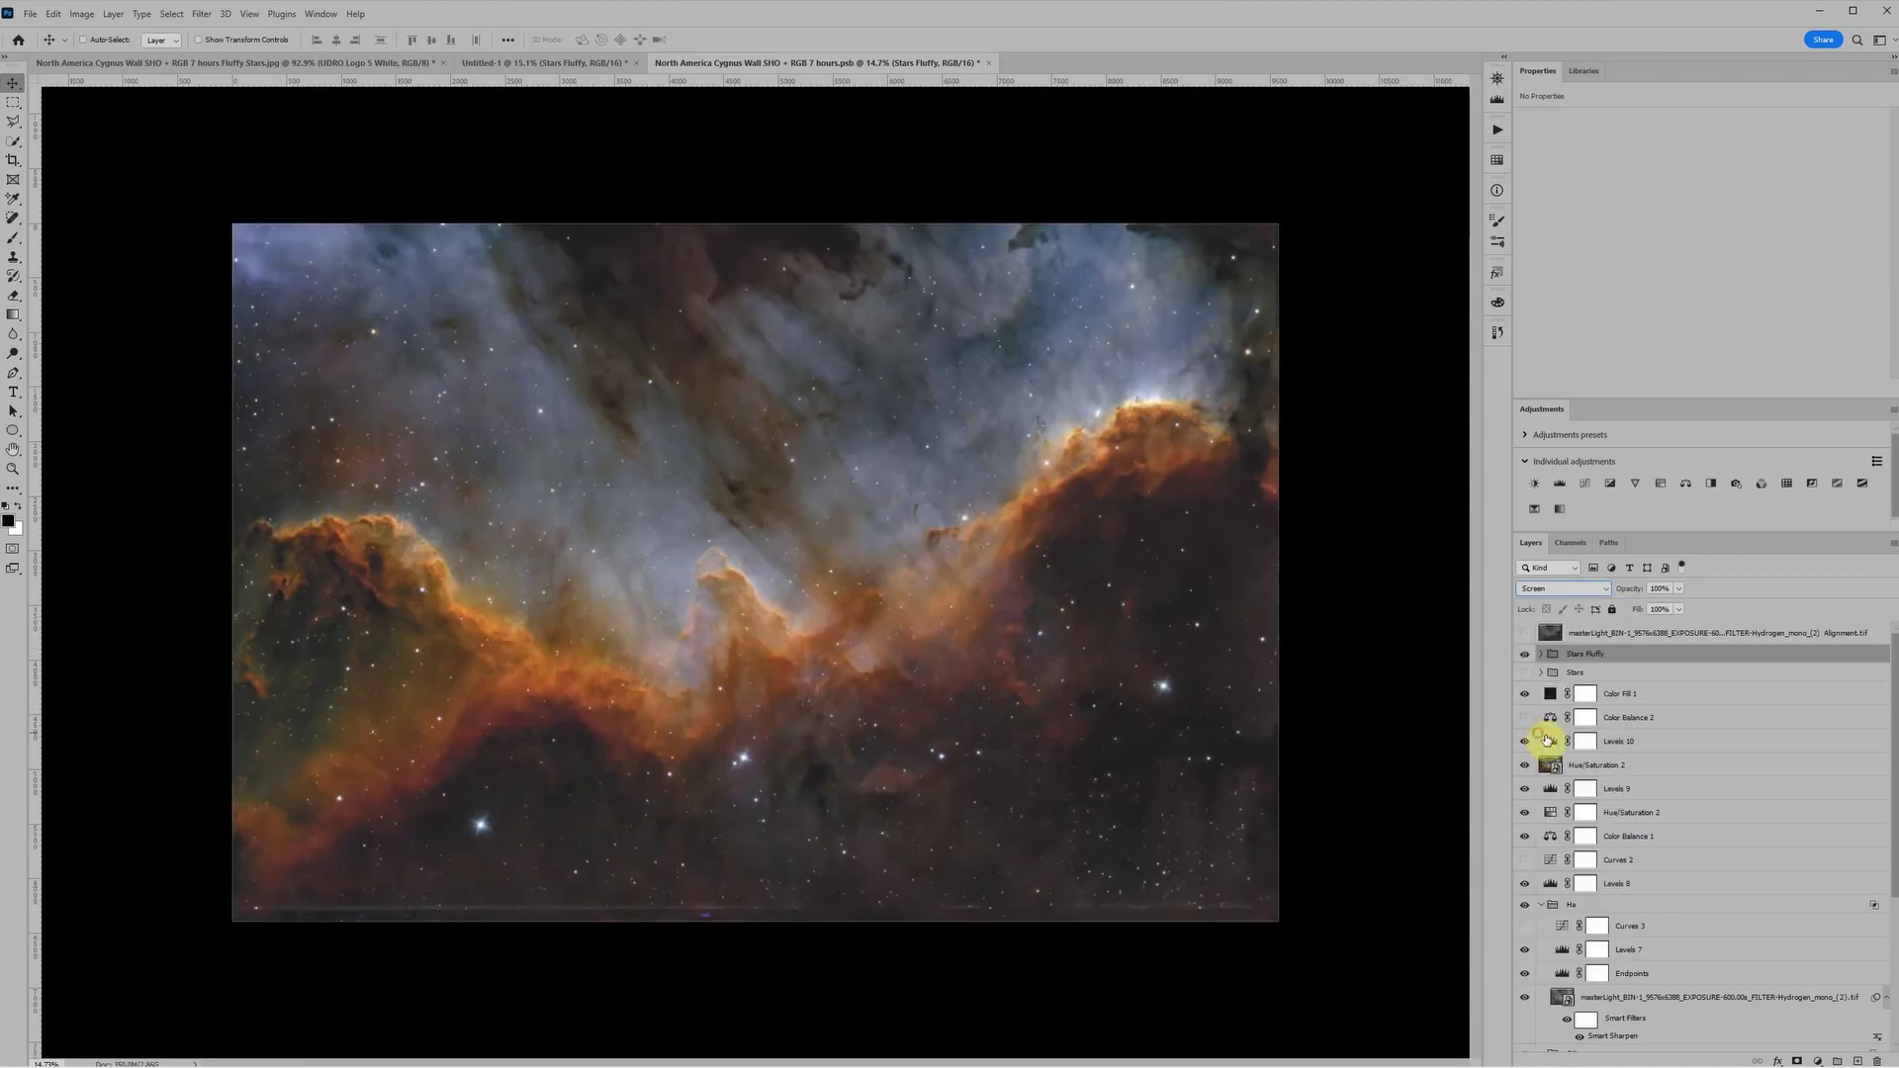
scroll(752, 924, up, 3)
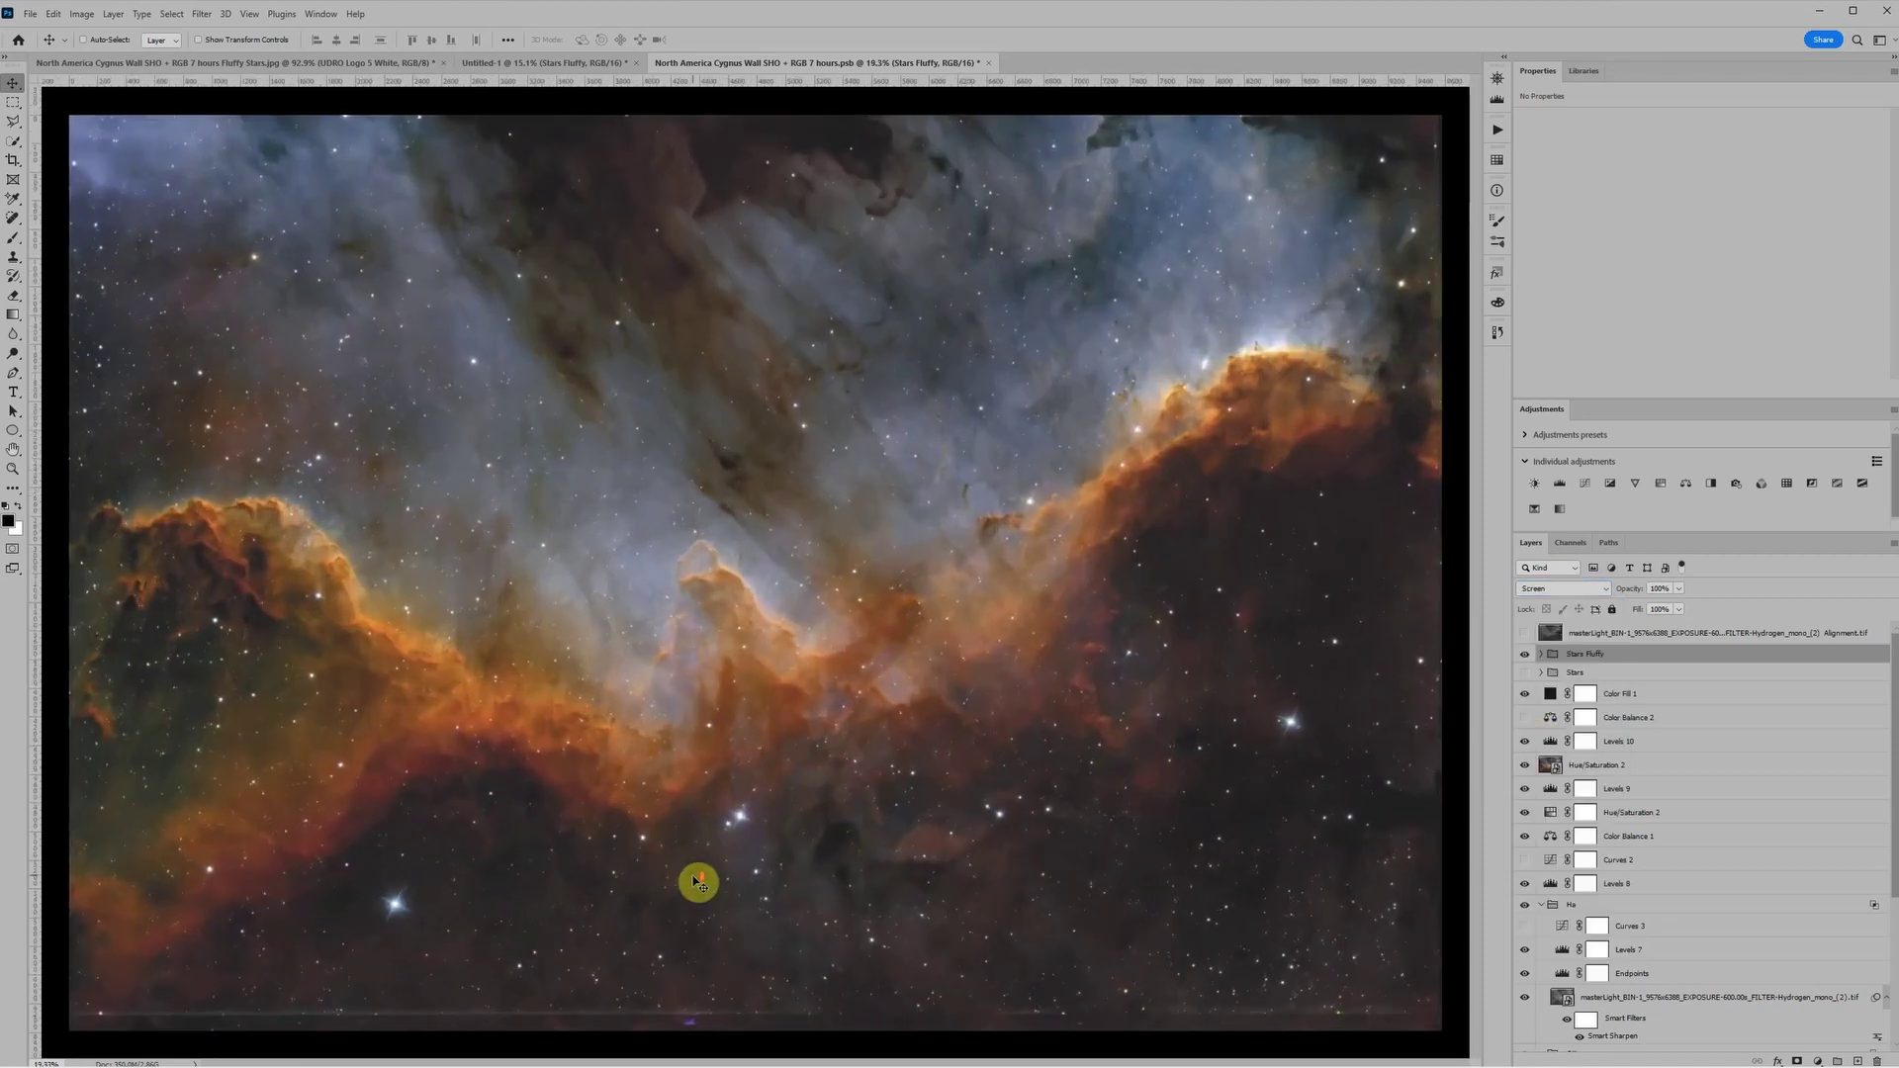
scroll(695, 882, down, 2)
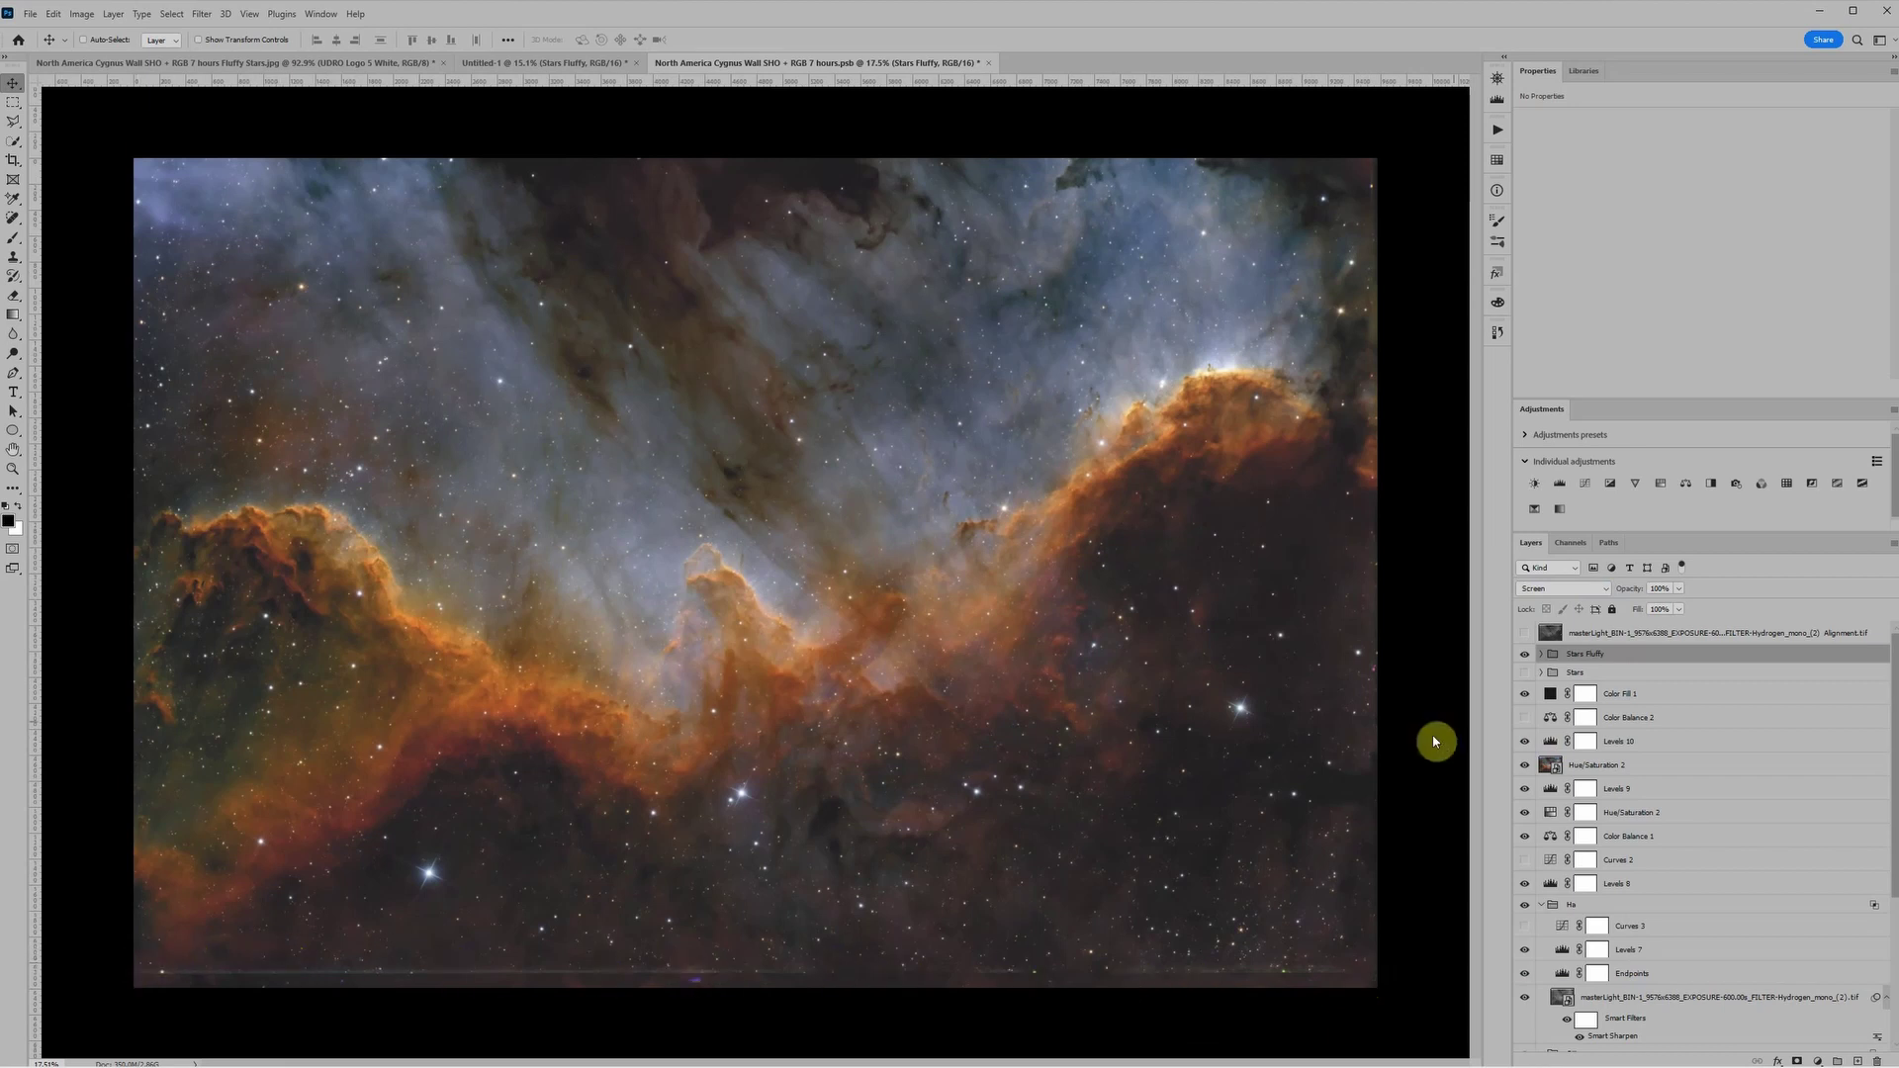
click(1525, 655)
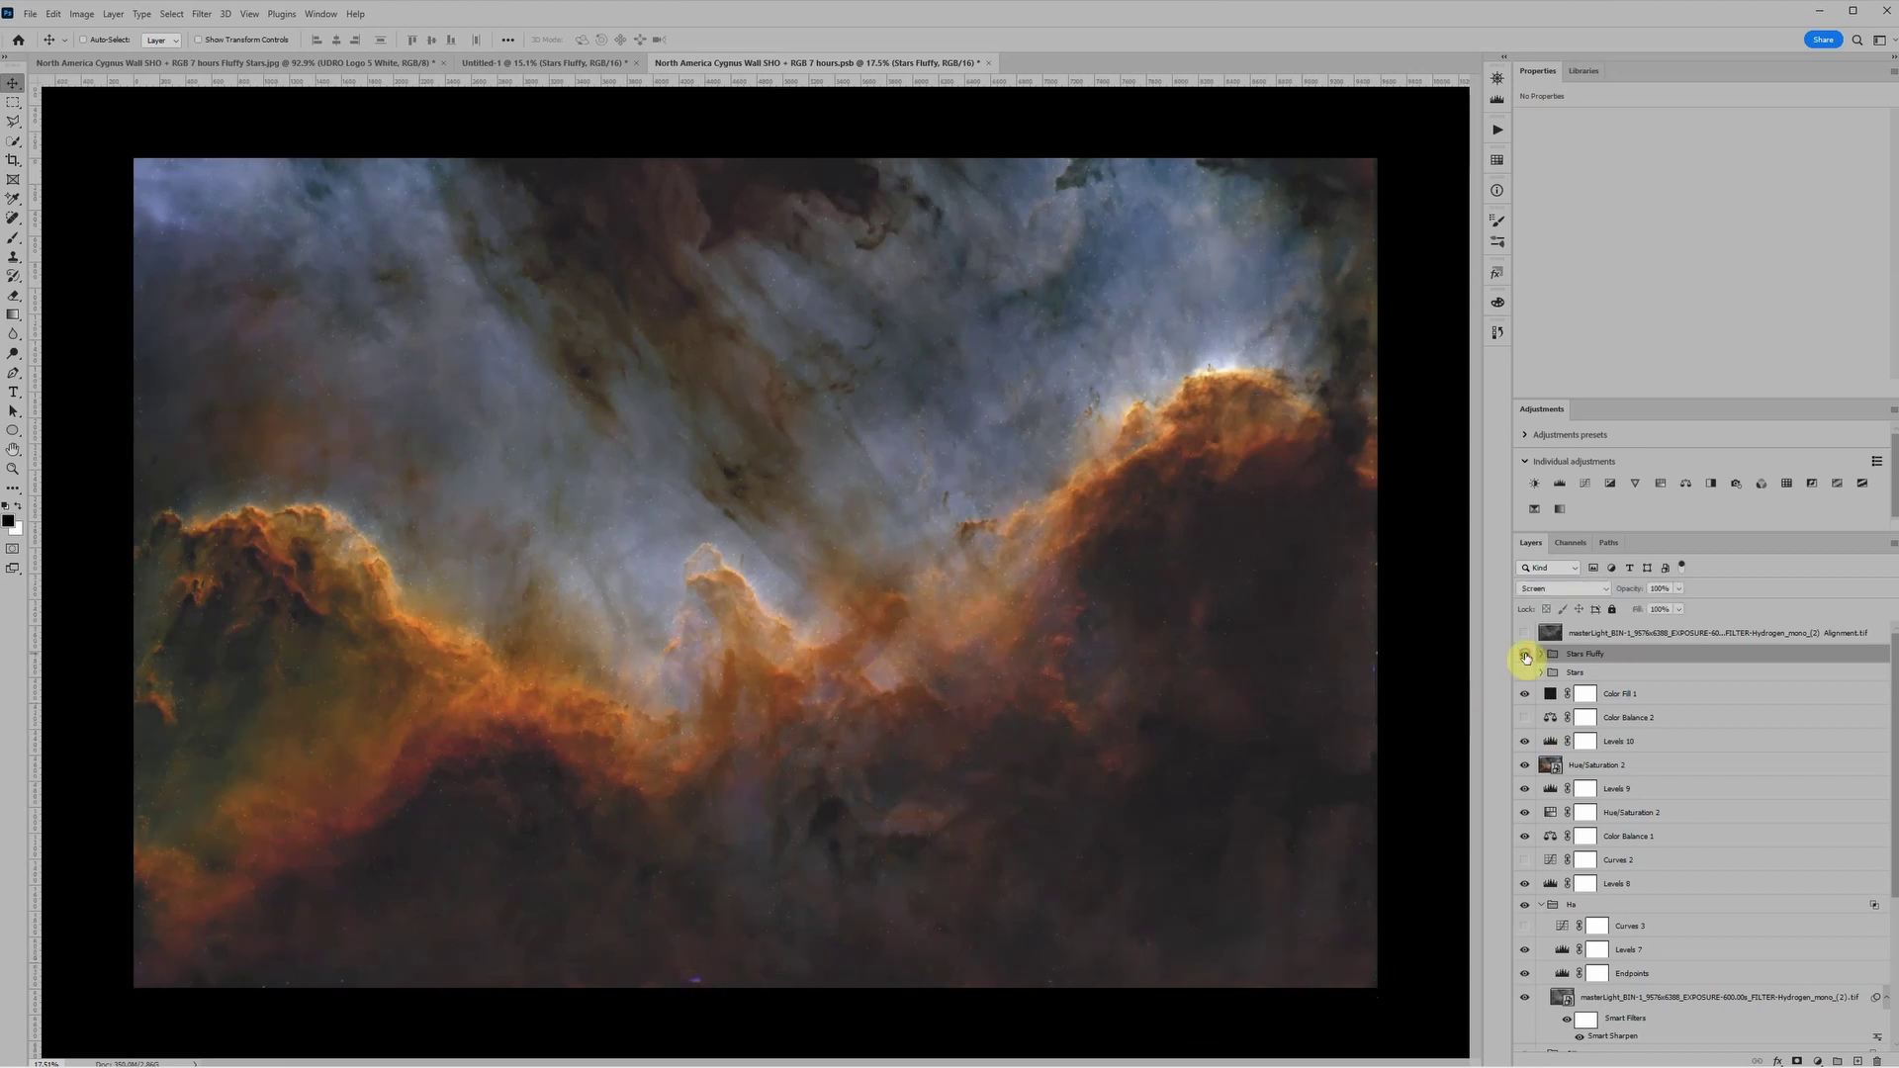
click(1525, 655)
click(1525, 656)
click(1524, 656)
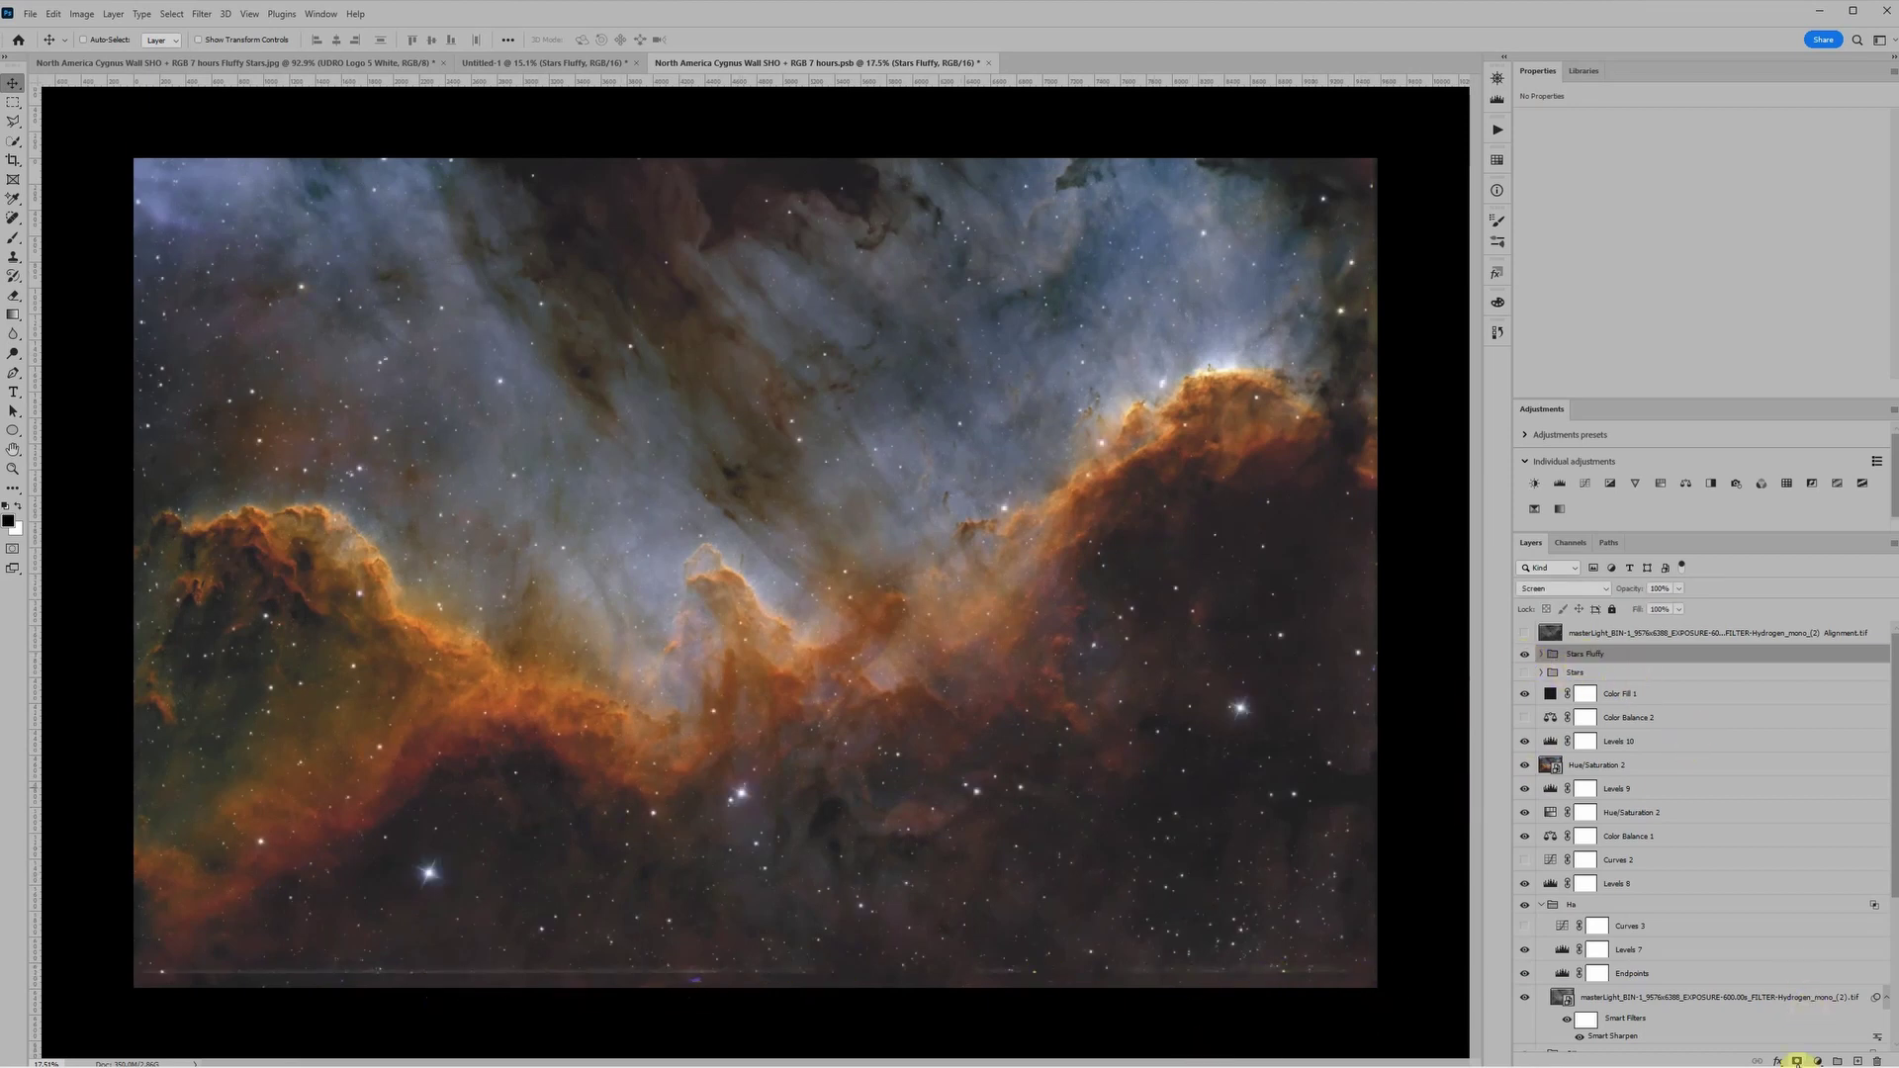
Add a layer mask to Stars Fluffy and brush black over the faint bottom-edge line.
click(1797, 1061)
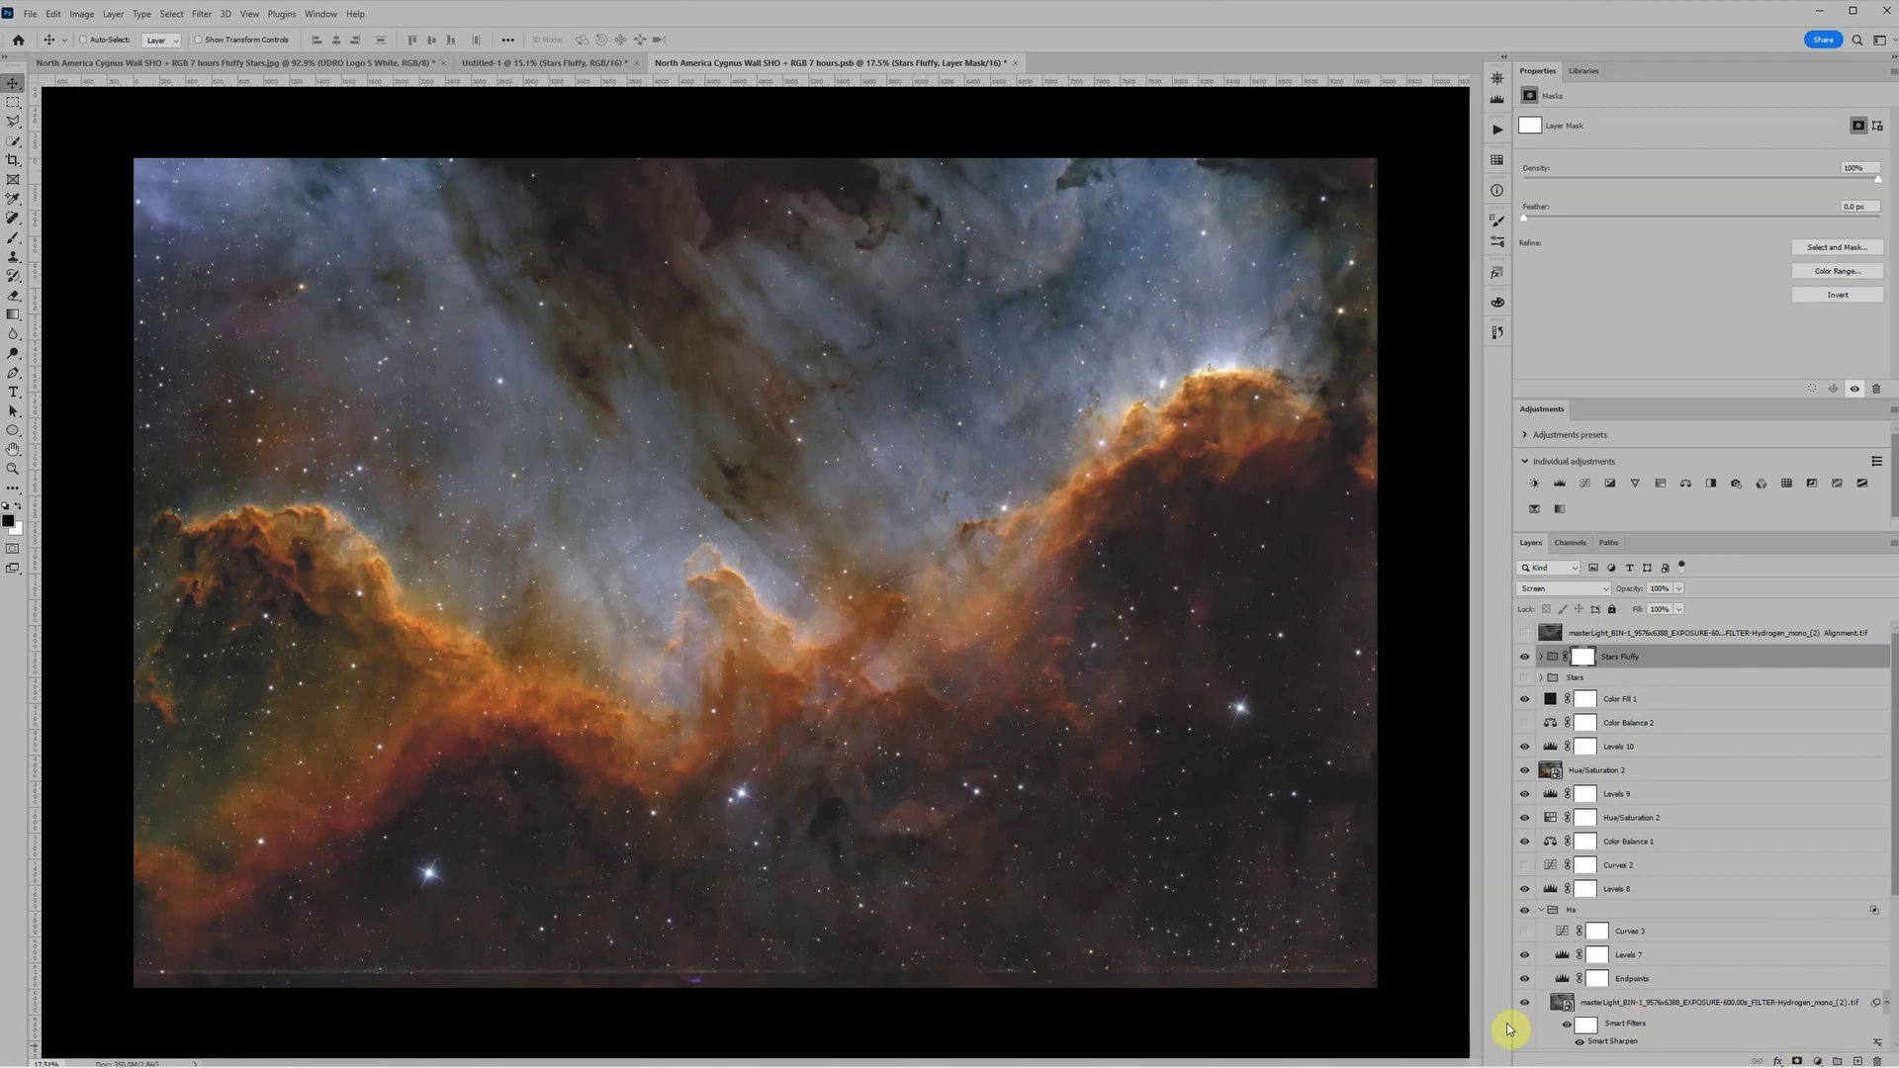
key(b)
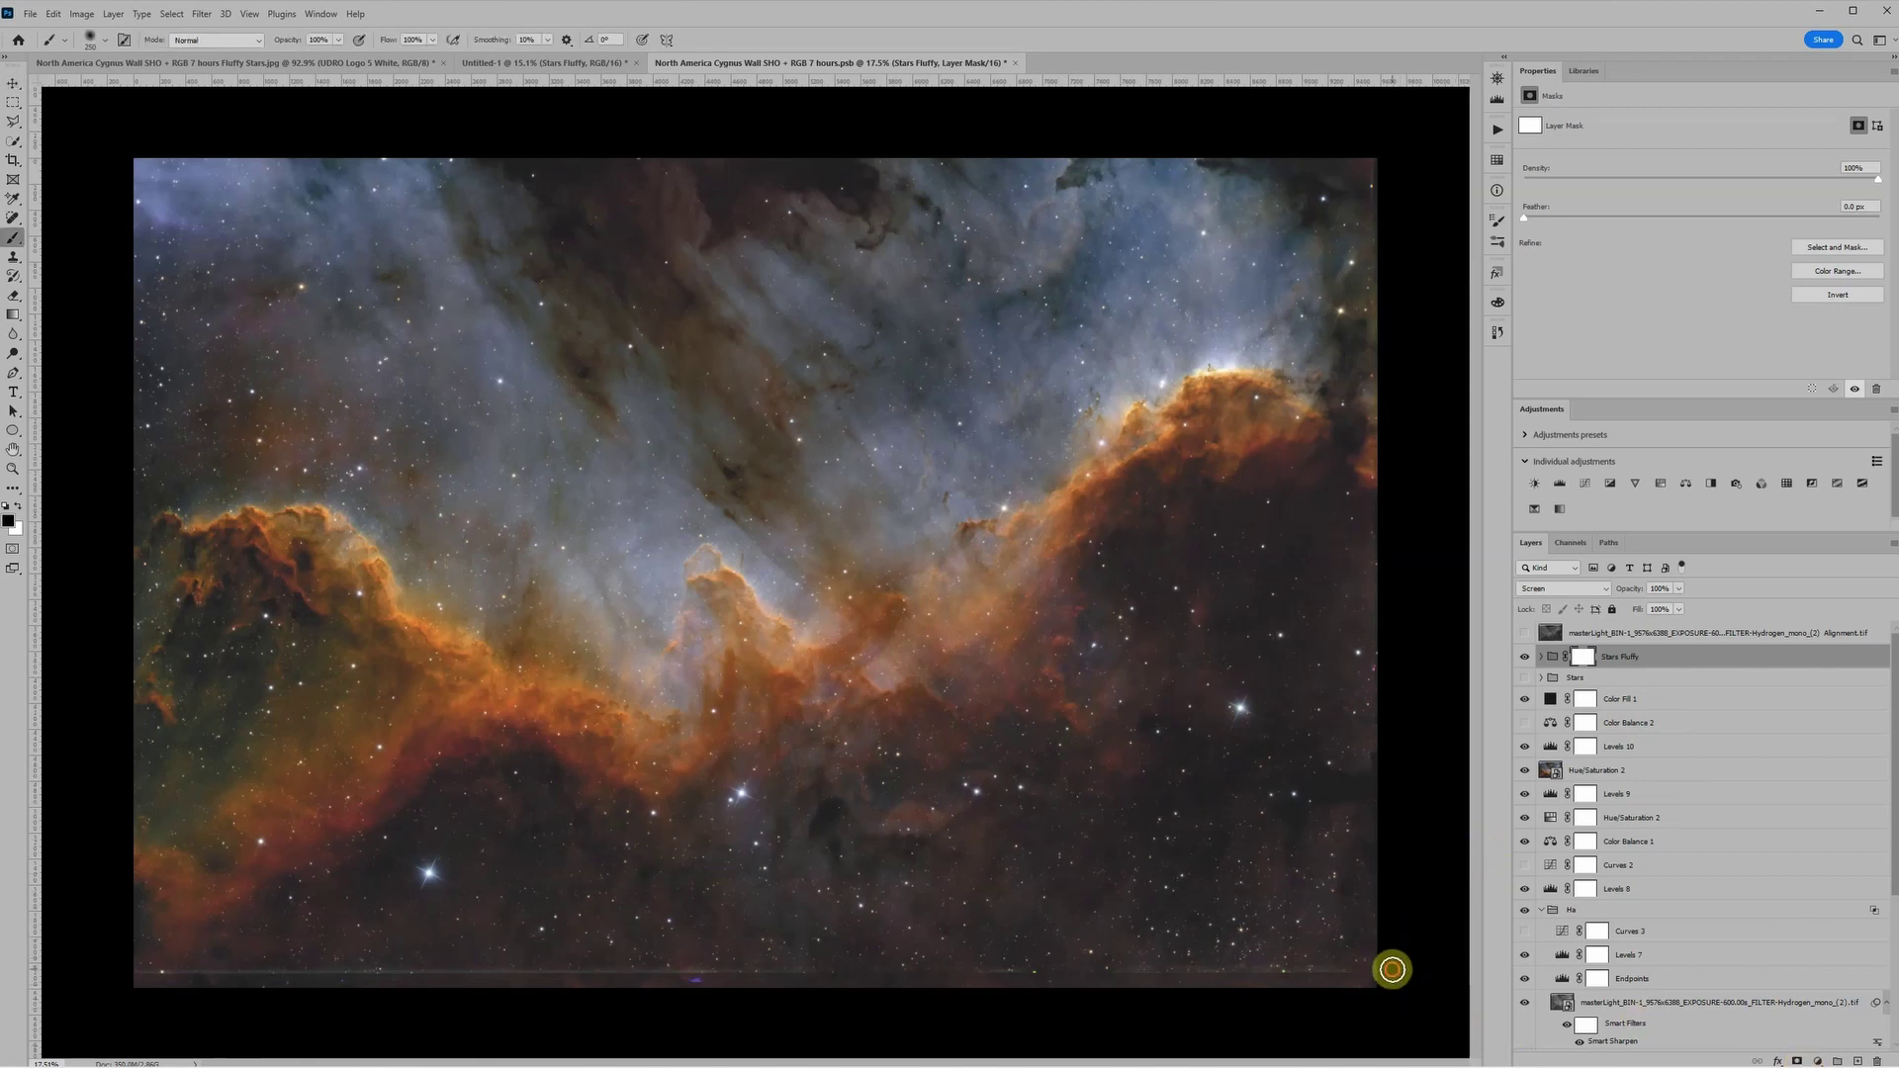
shift+click(112, 974)
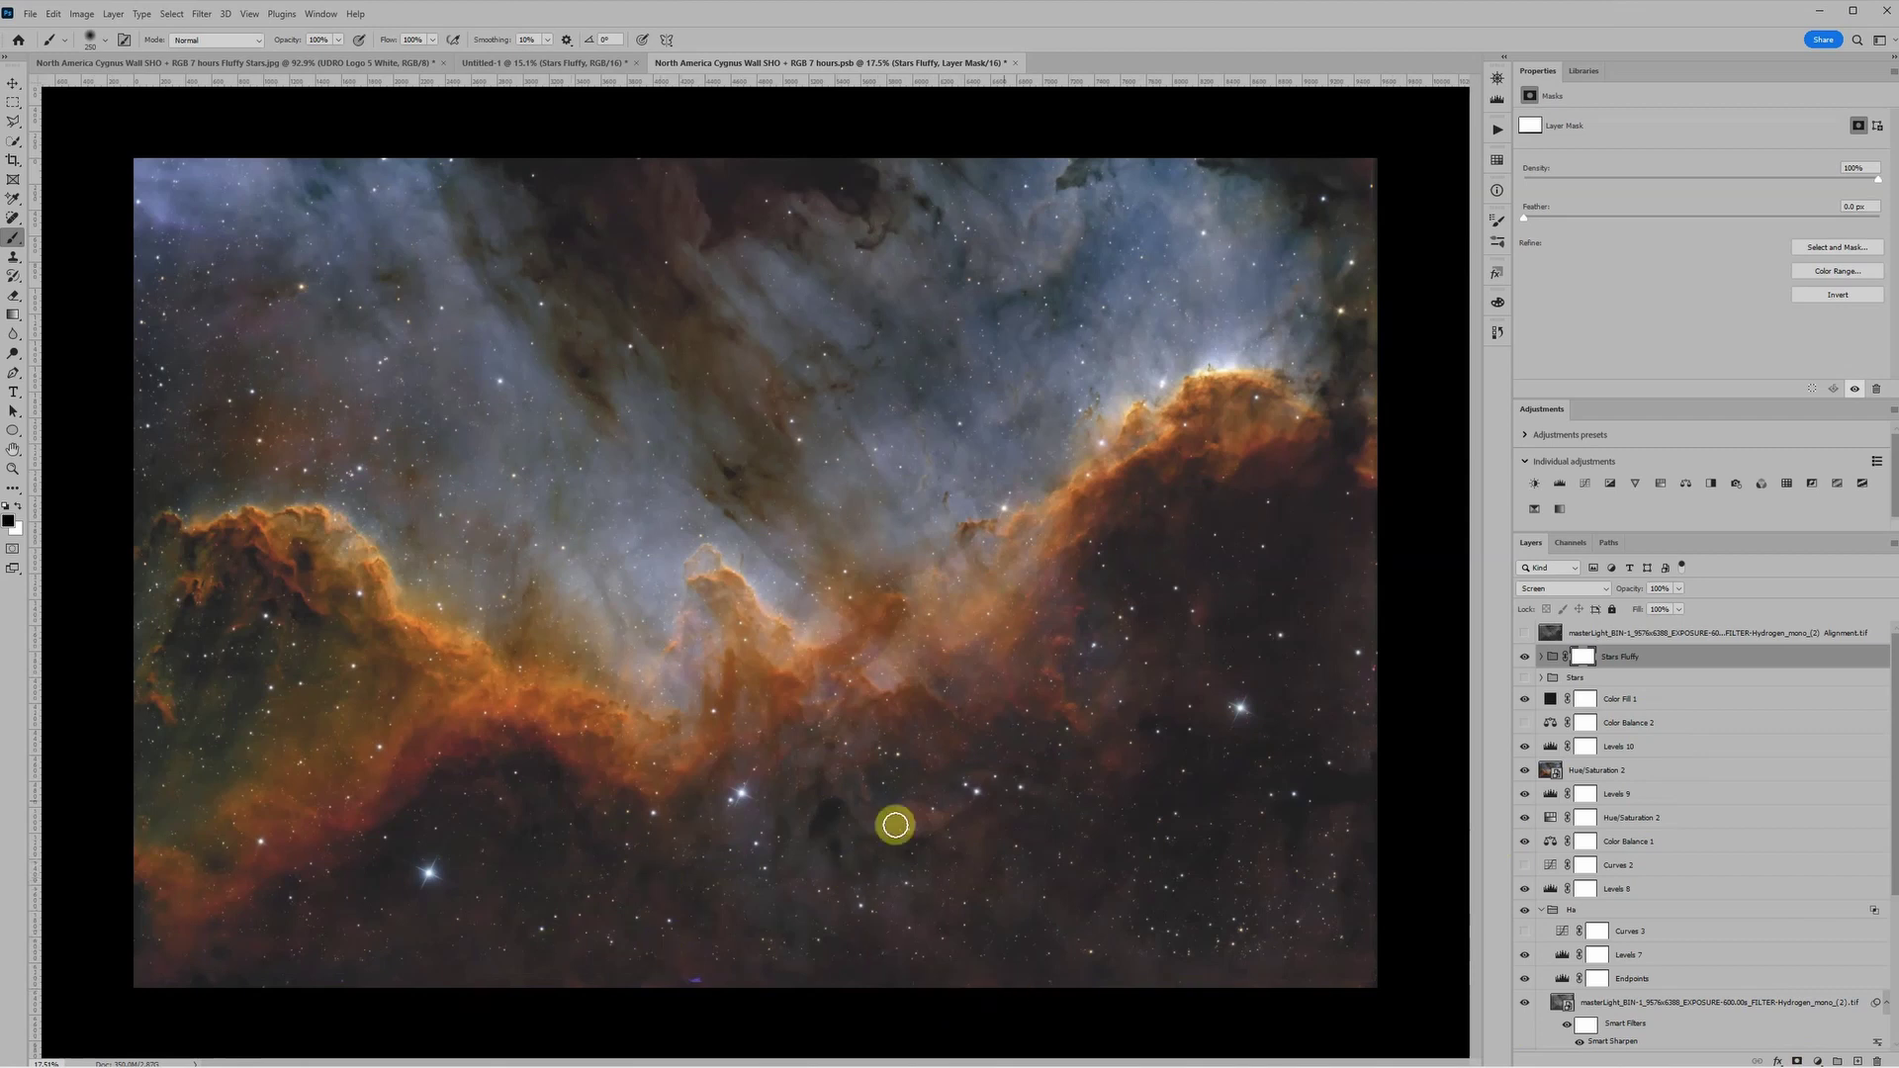
Compare the original Stars group with Stars Fluffy up close, ending with only Stars Fluffy visible.
click(1524, 657)
click(1524, 677)
drag(636, 890, 1055, 530)
drag(949, 699, 816, 486)
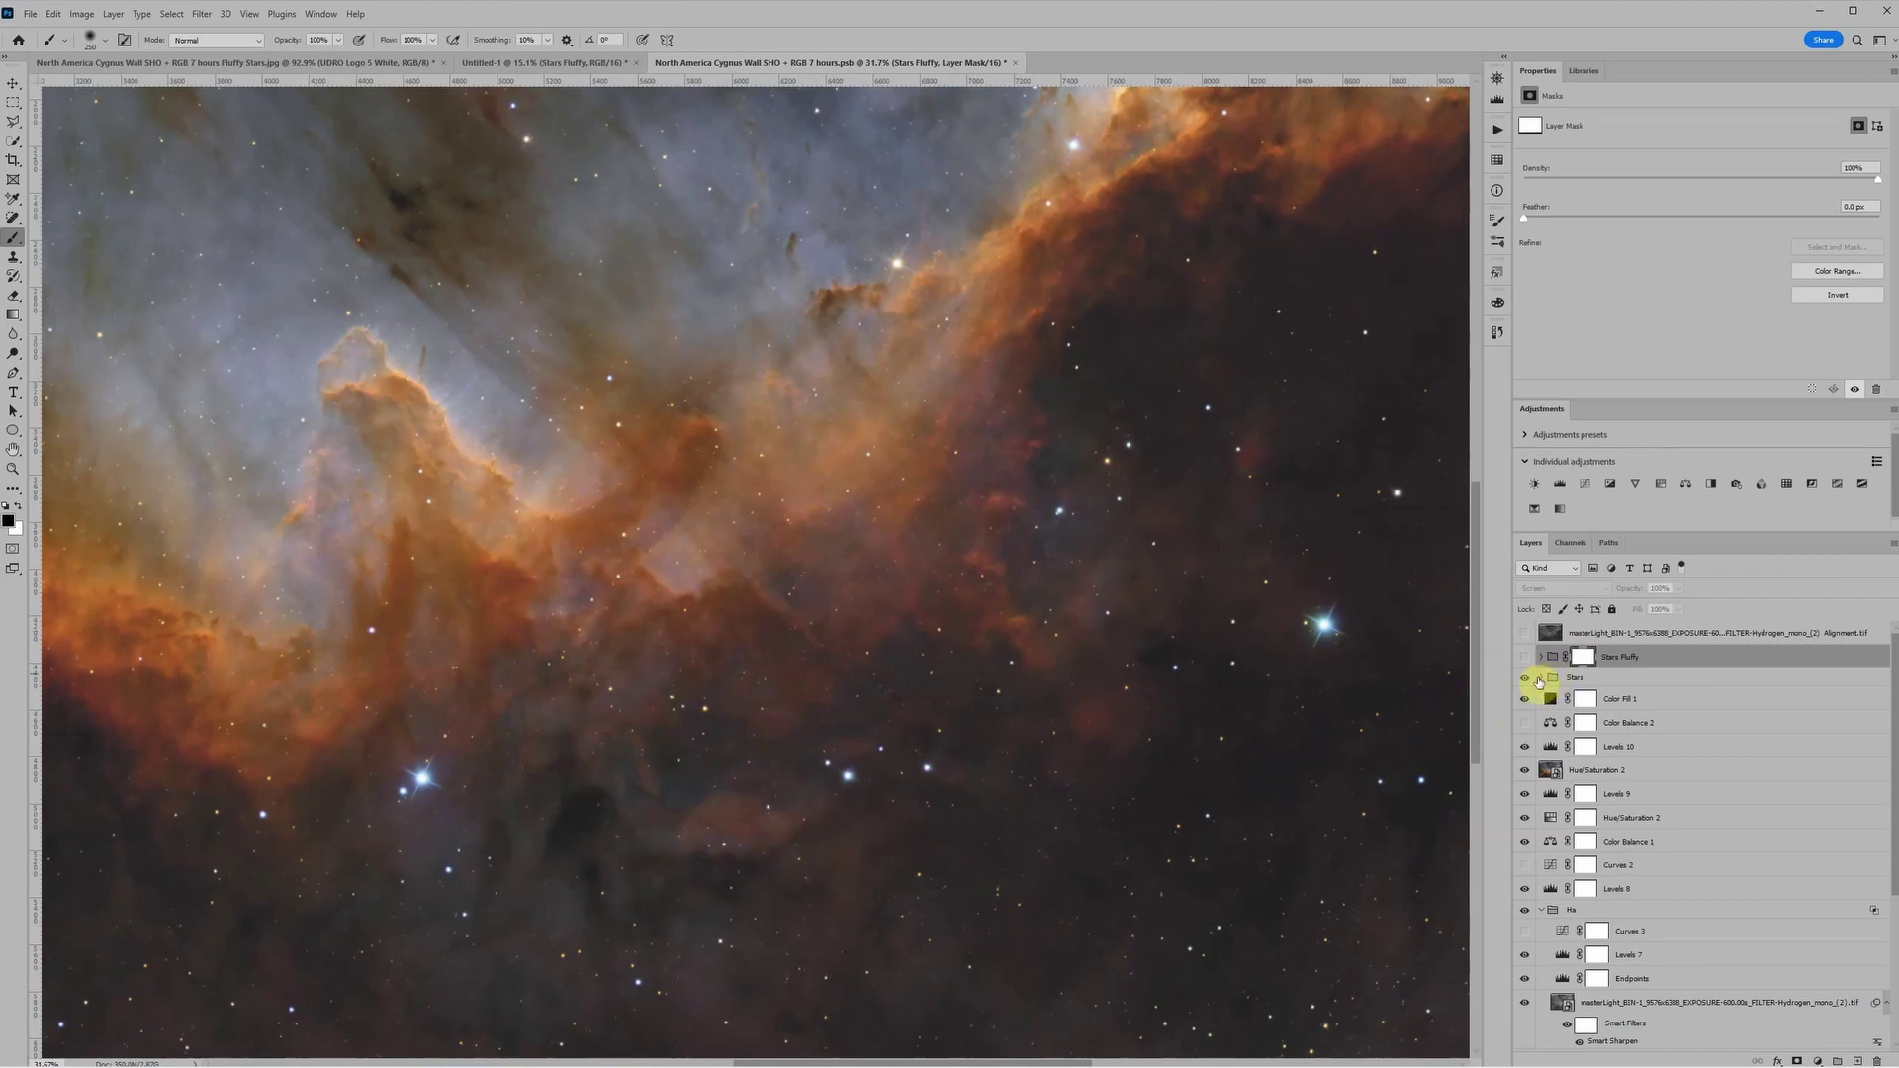
click(1525, 679)
click(1524, 657)
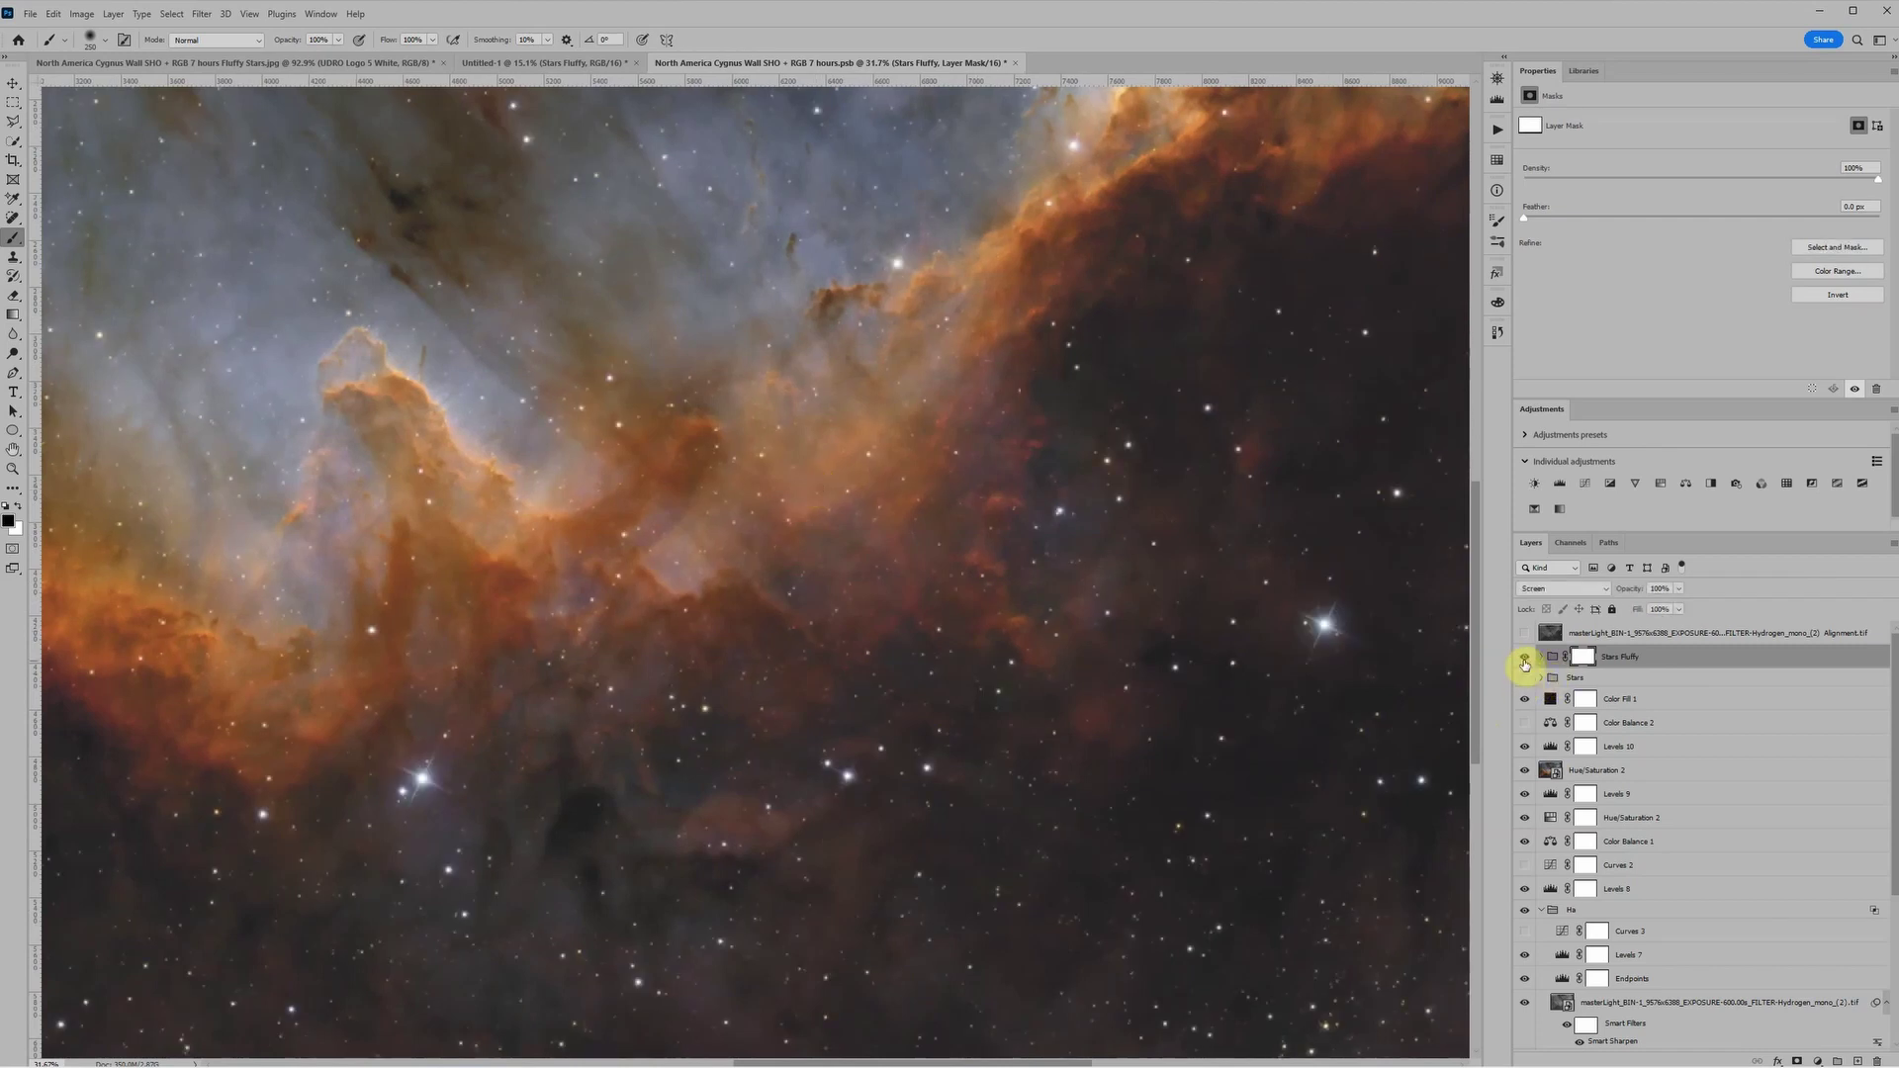
Expand the Stars Fluffy group to reveal its two star layers.
scroll(893, 623, down, 2)
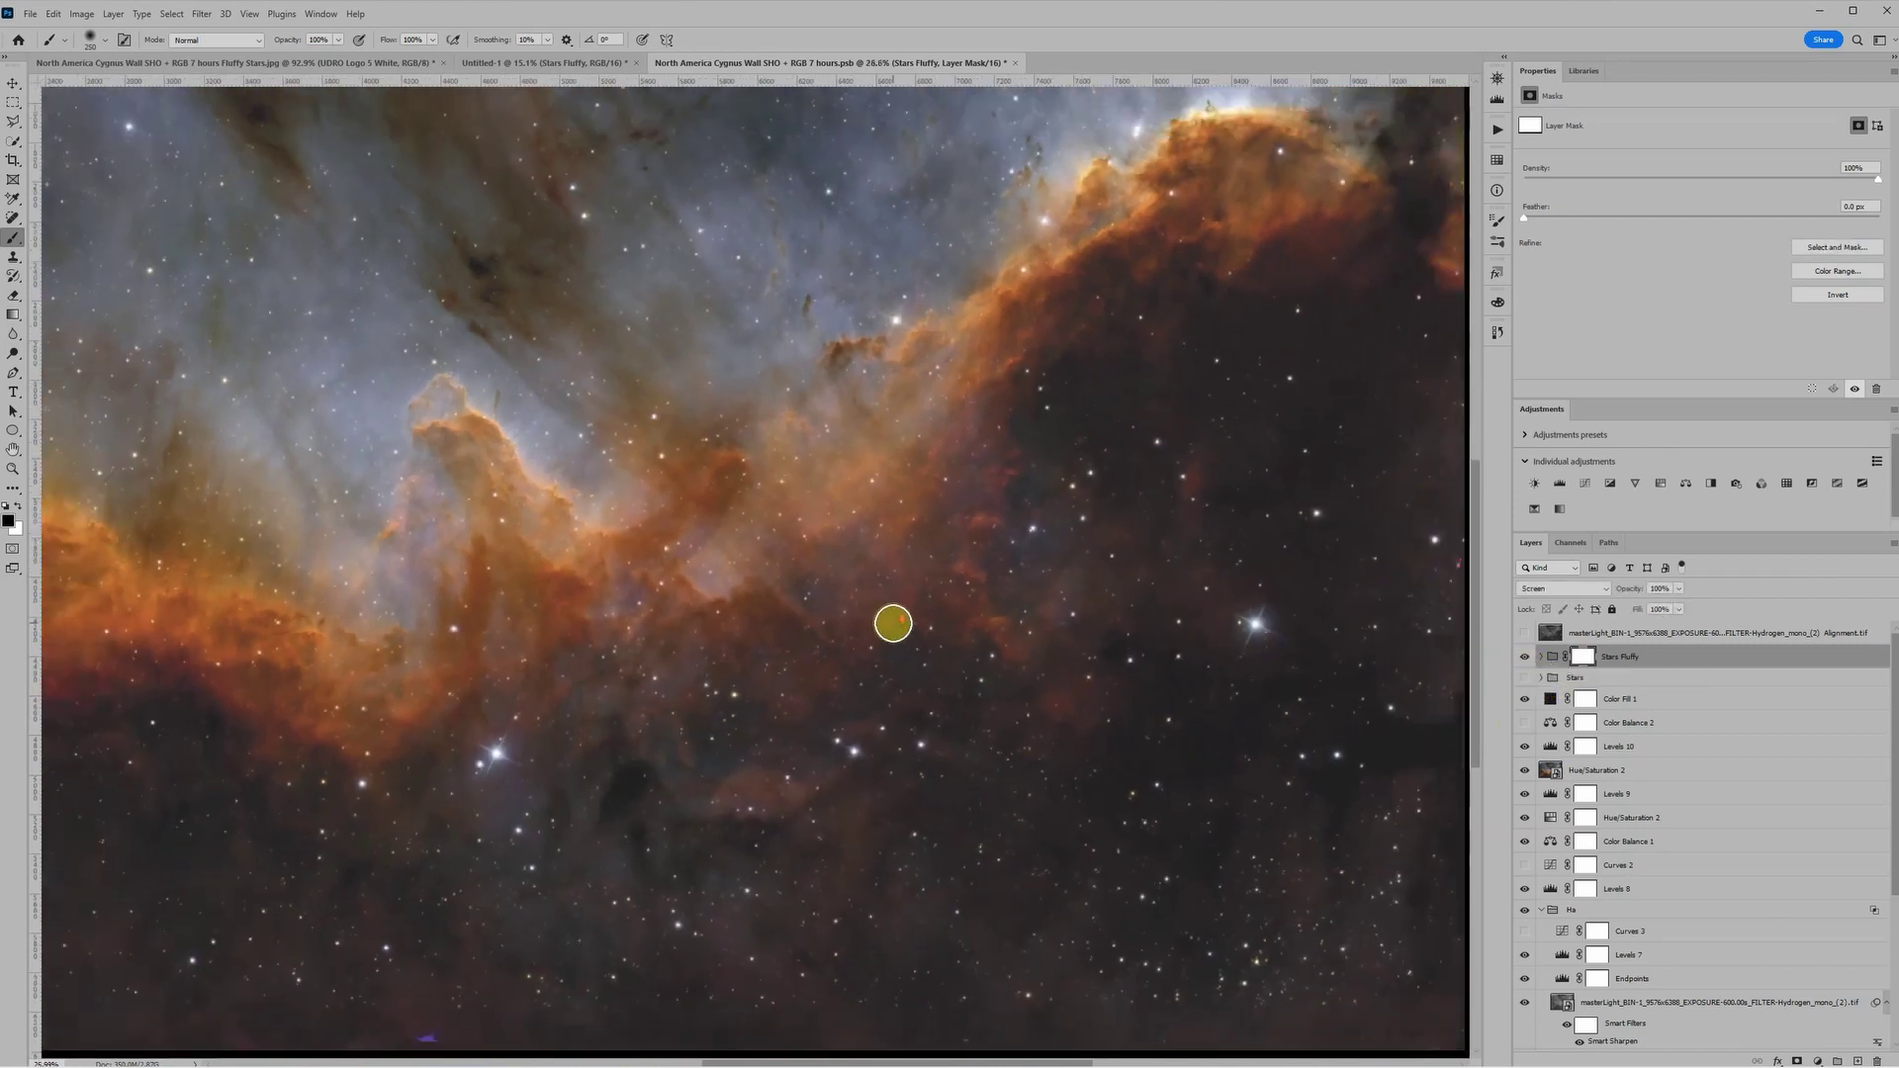
scroll(584, 703, down, 1)
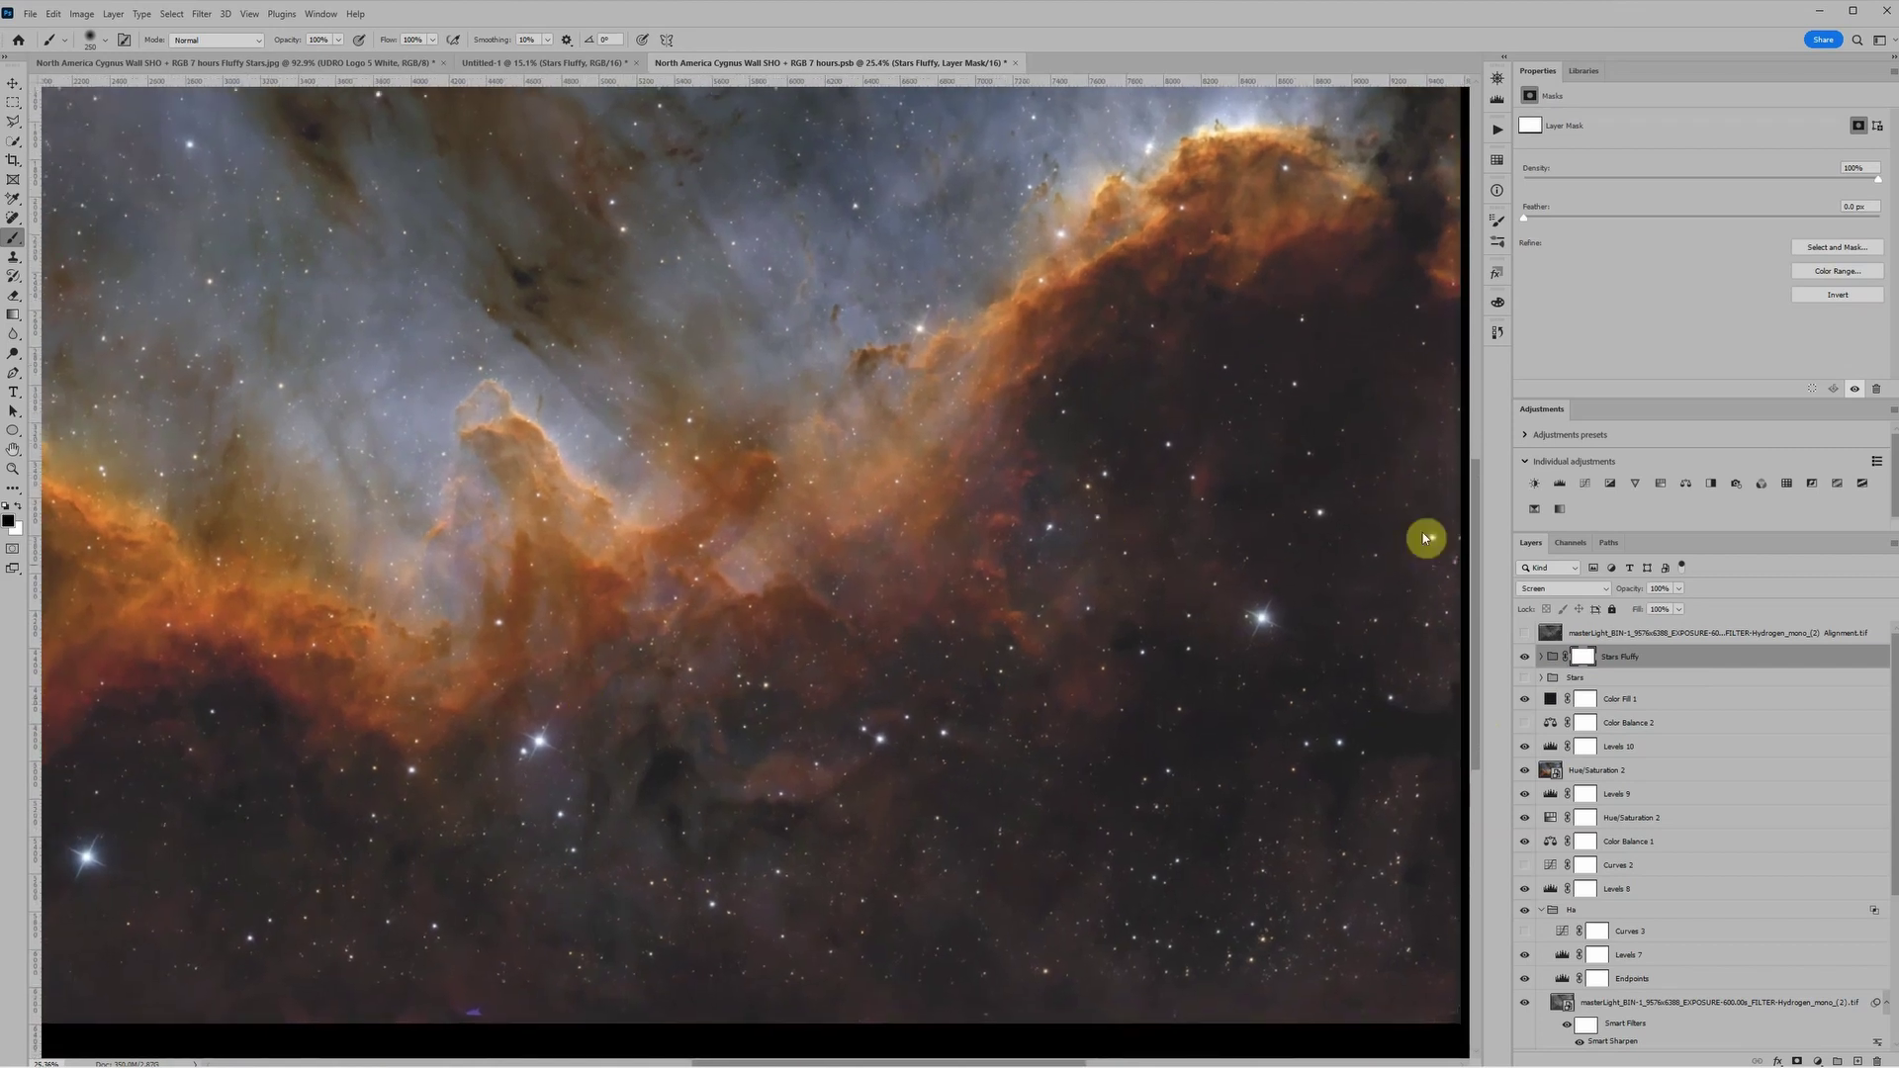
click(1539, 657)
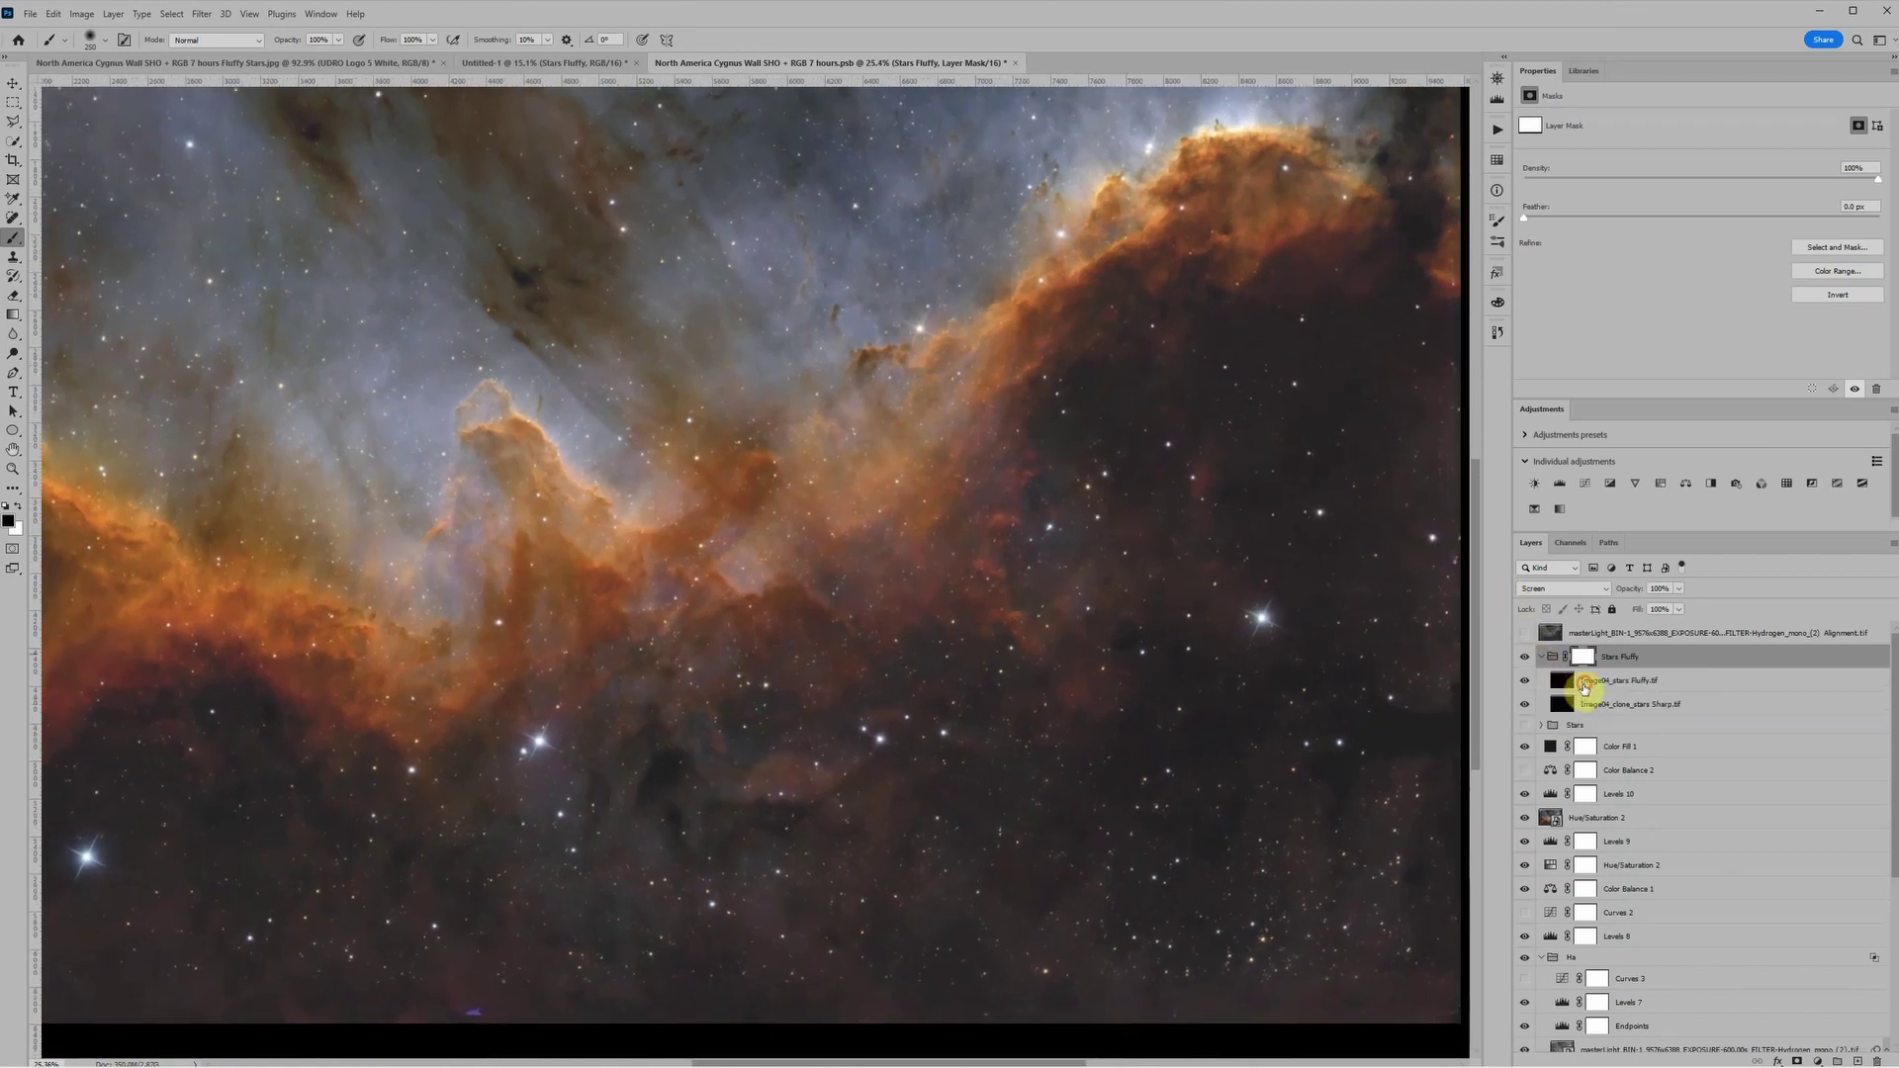
Add a Hue/Saturation adjustment above Image04_stars Fluffy with Saturation raised to +31.
click(1584, 682)
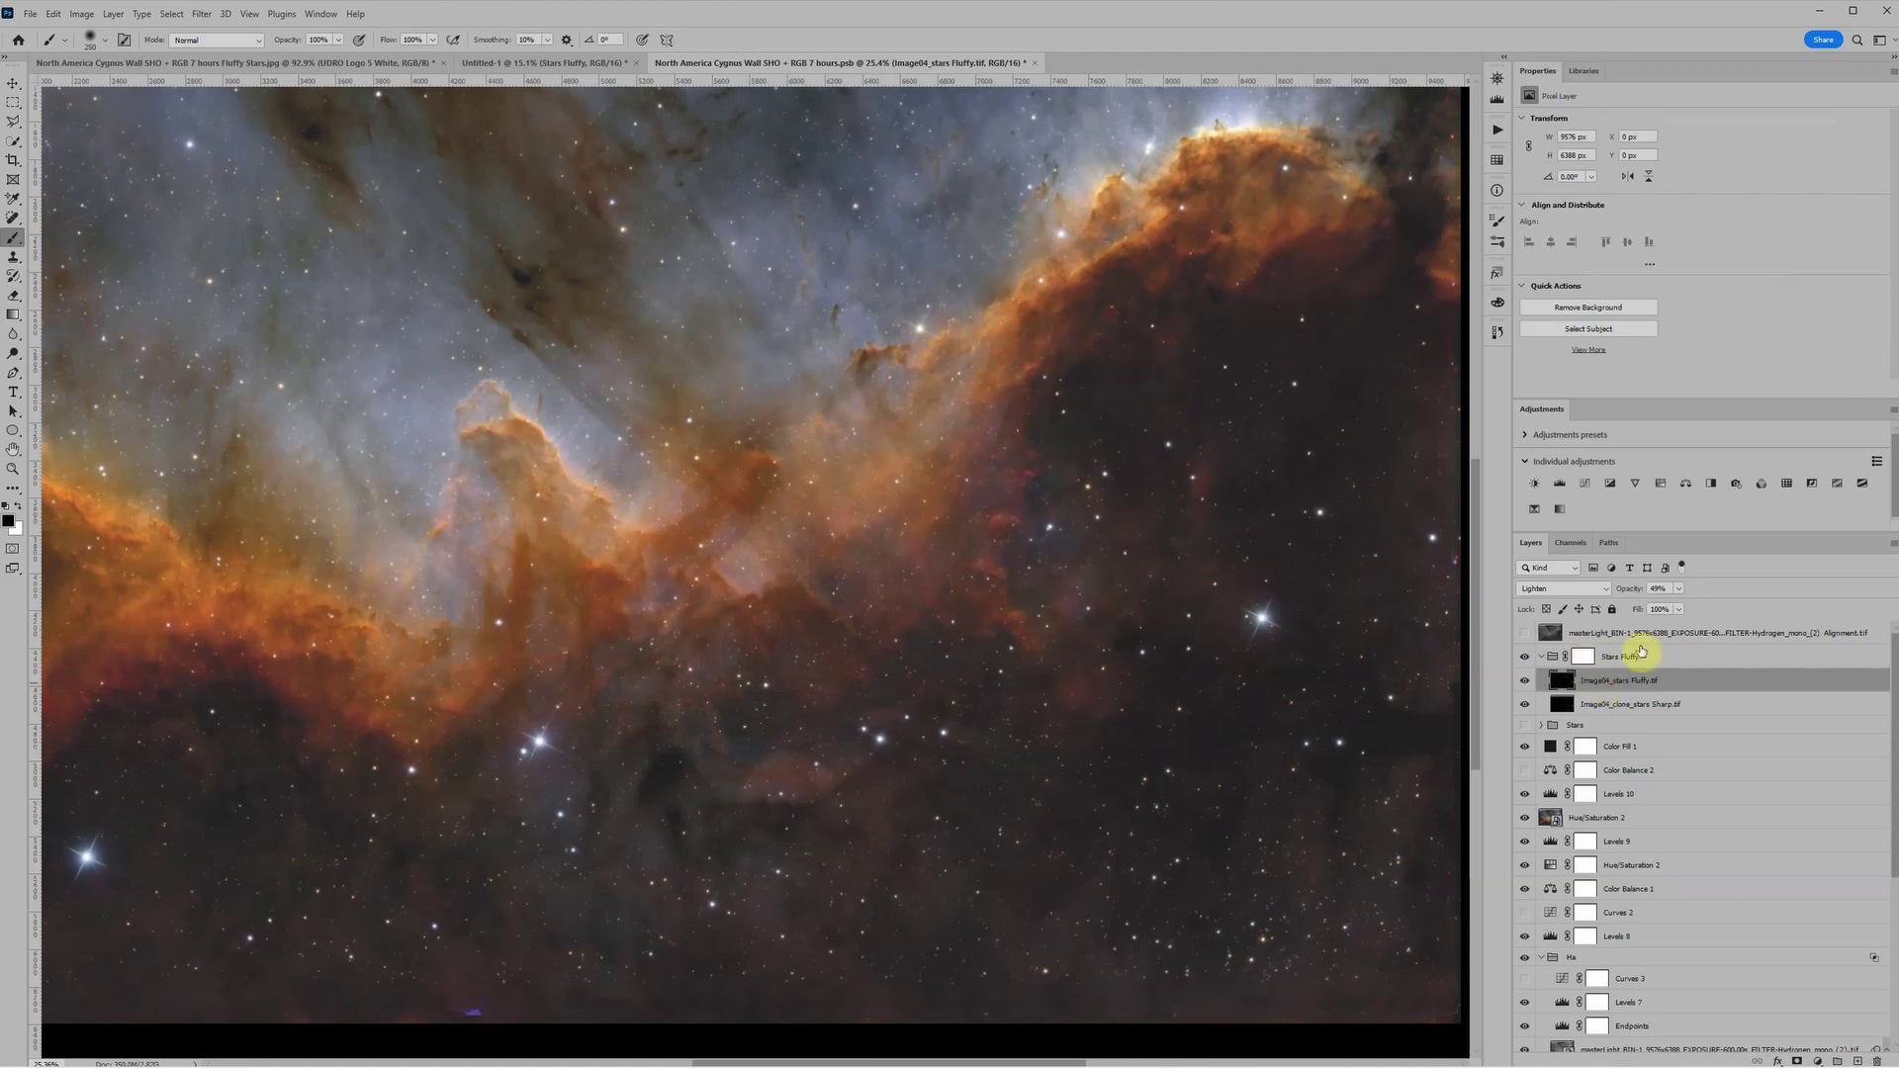
click(1661, 484)
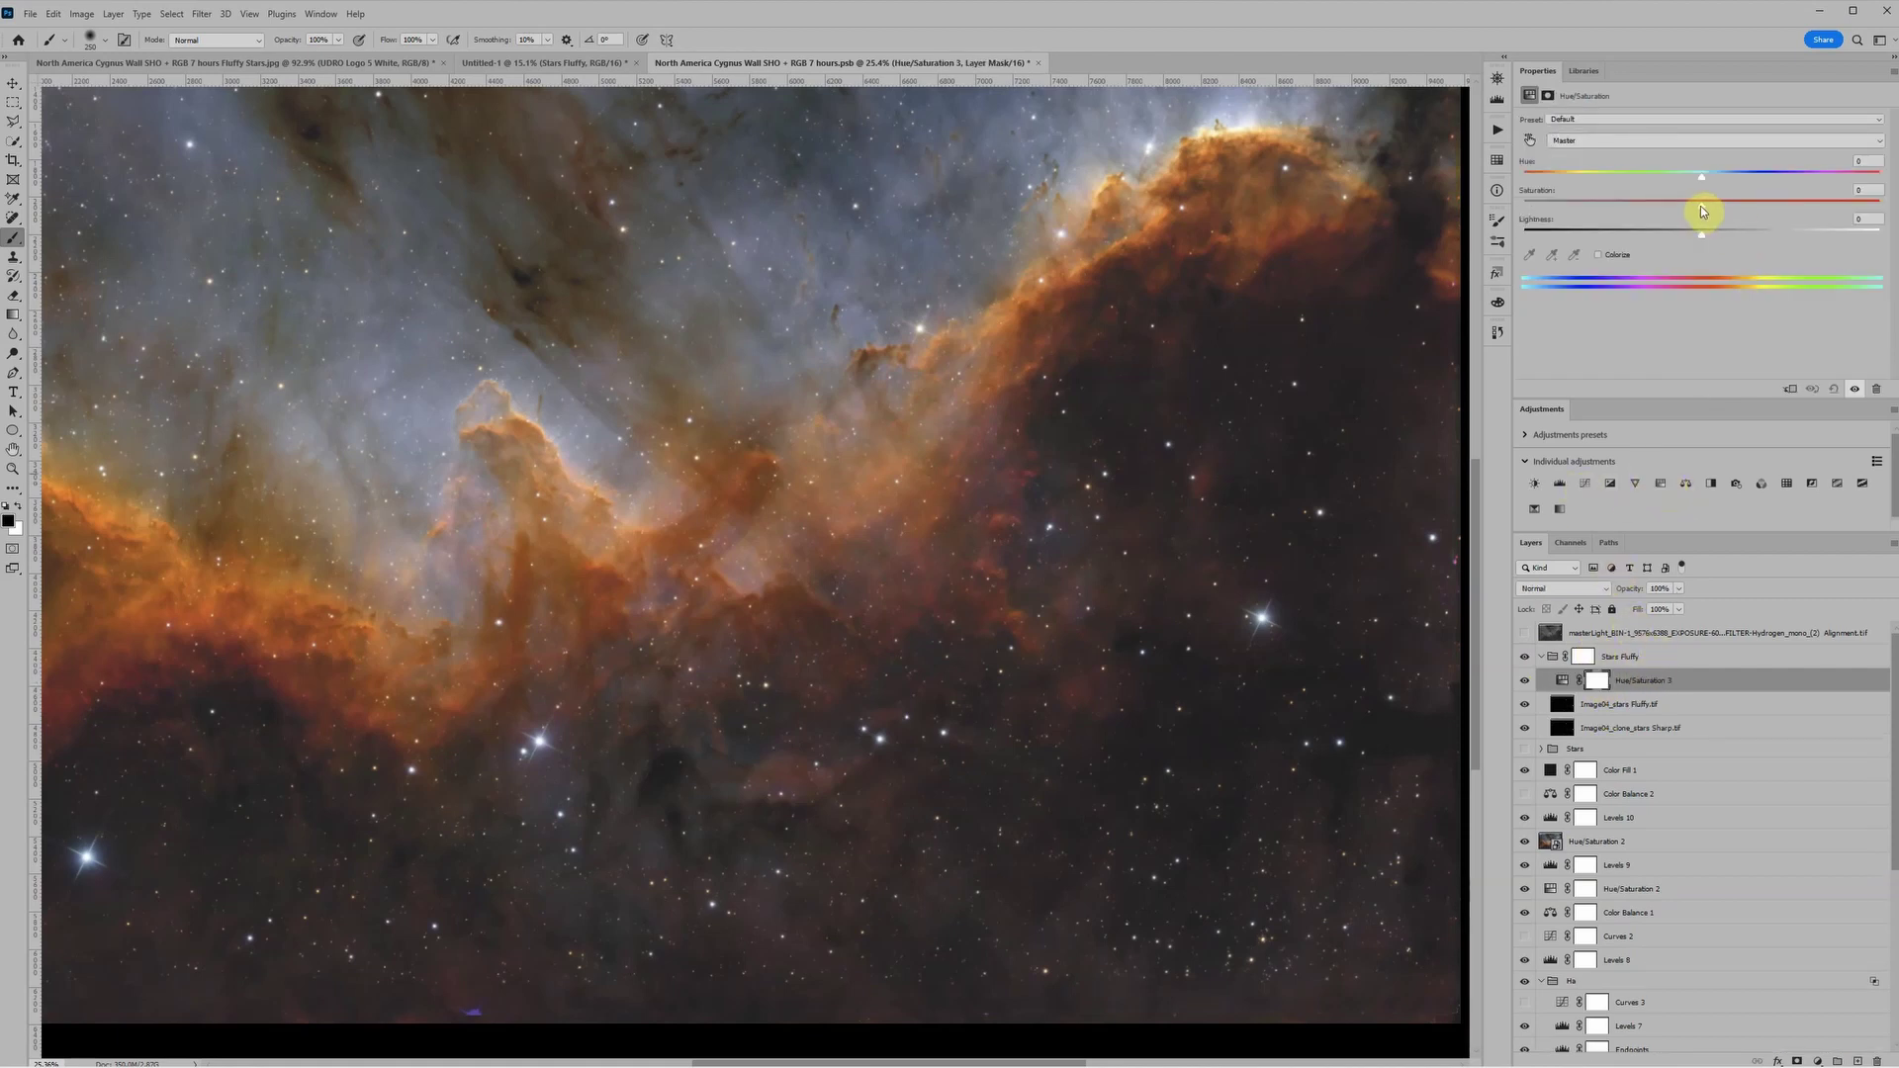
drag(1701, 206, 1763, 197)
drag(1759, 196, 1752, 193)
scroll(1183, 685, down, 2)
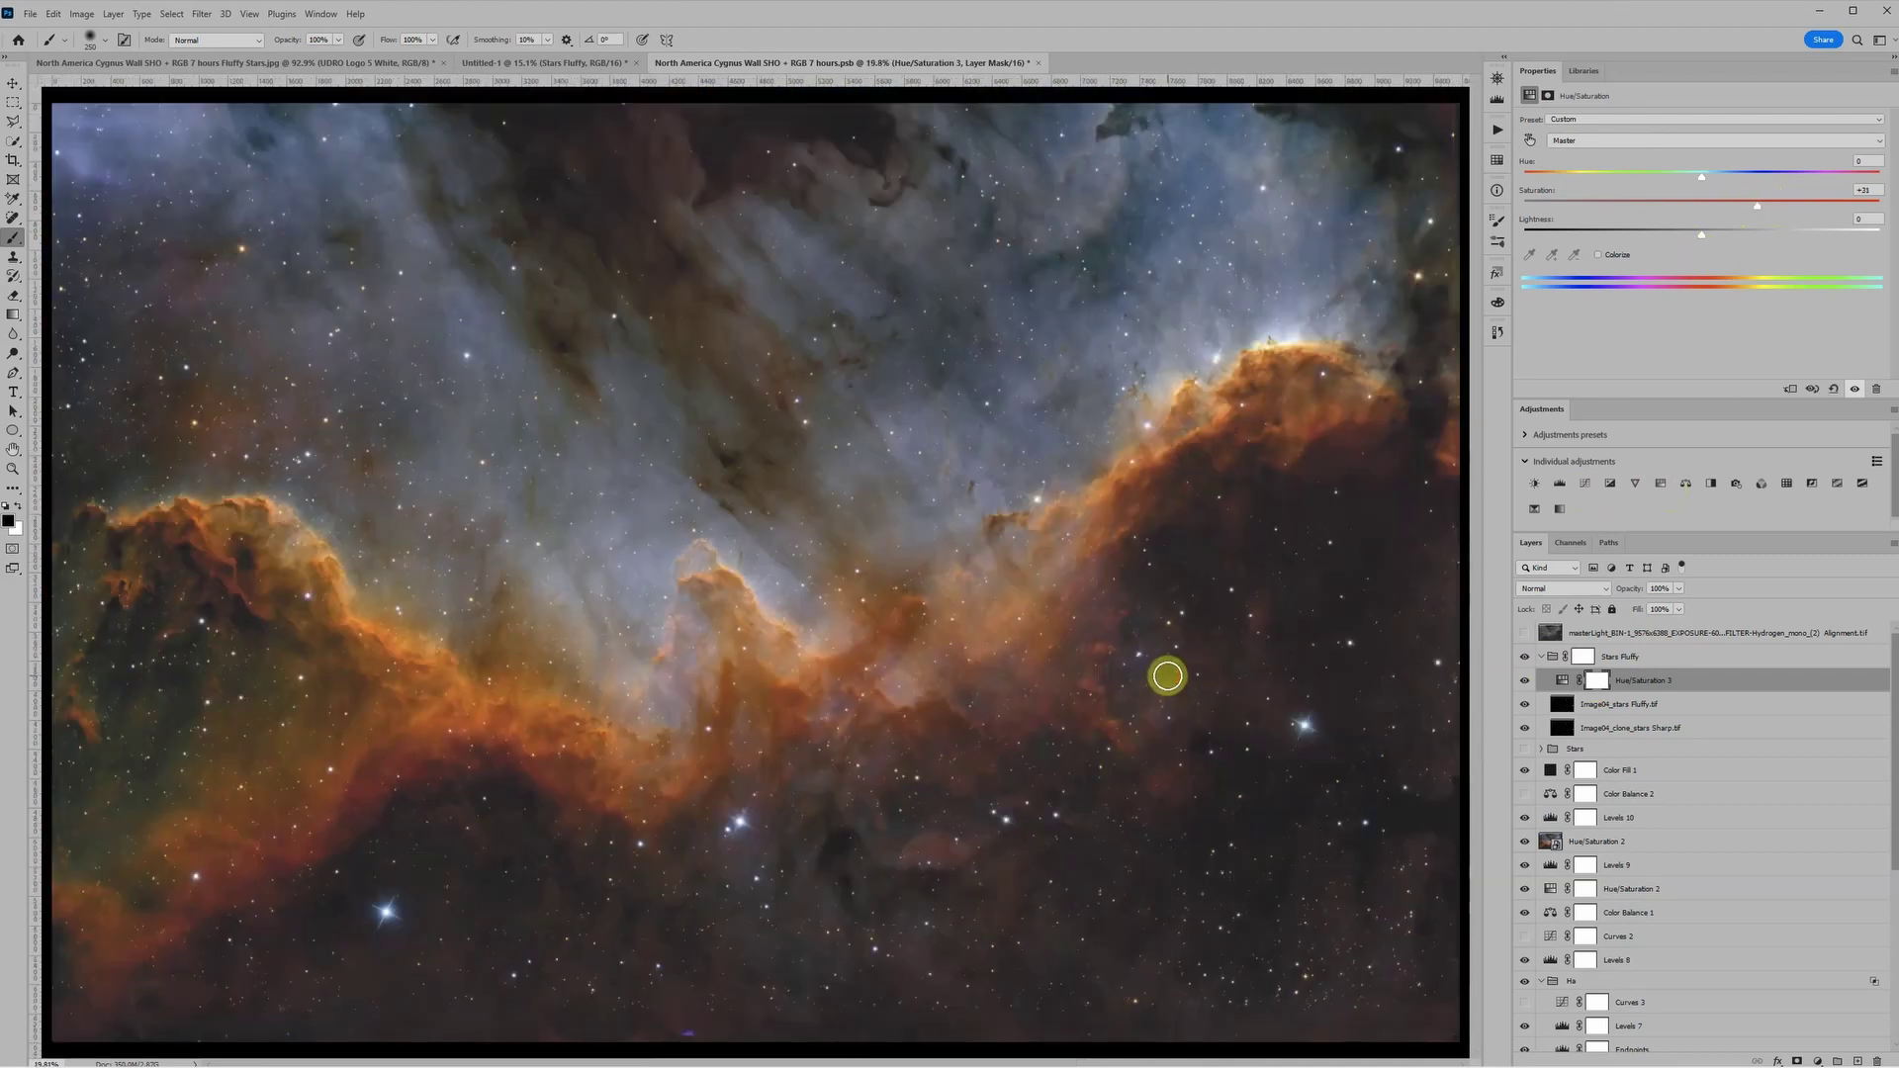
scroll(1177, 702, down, 1)
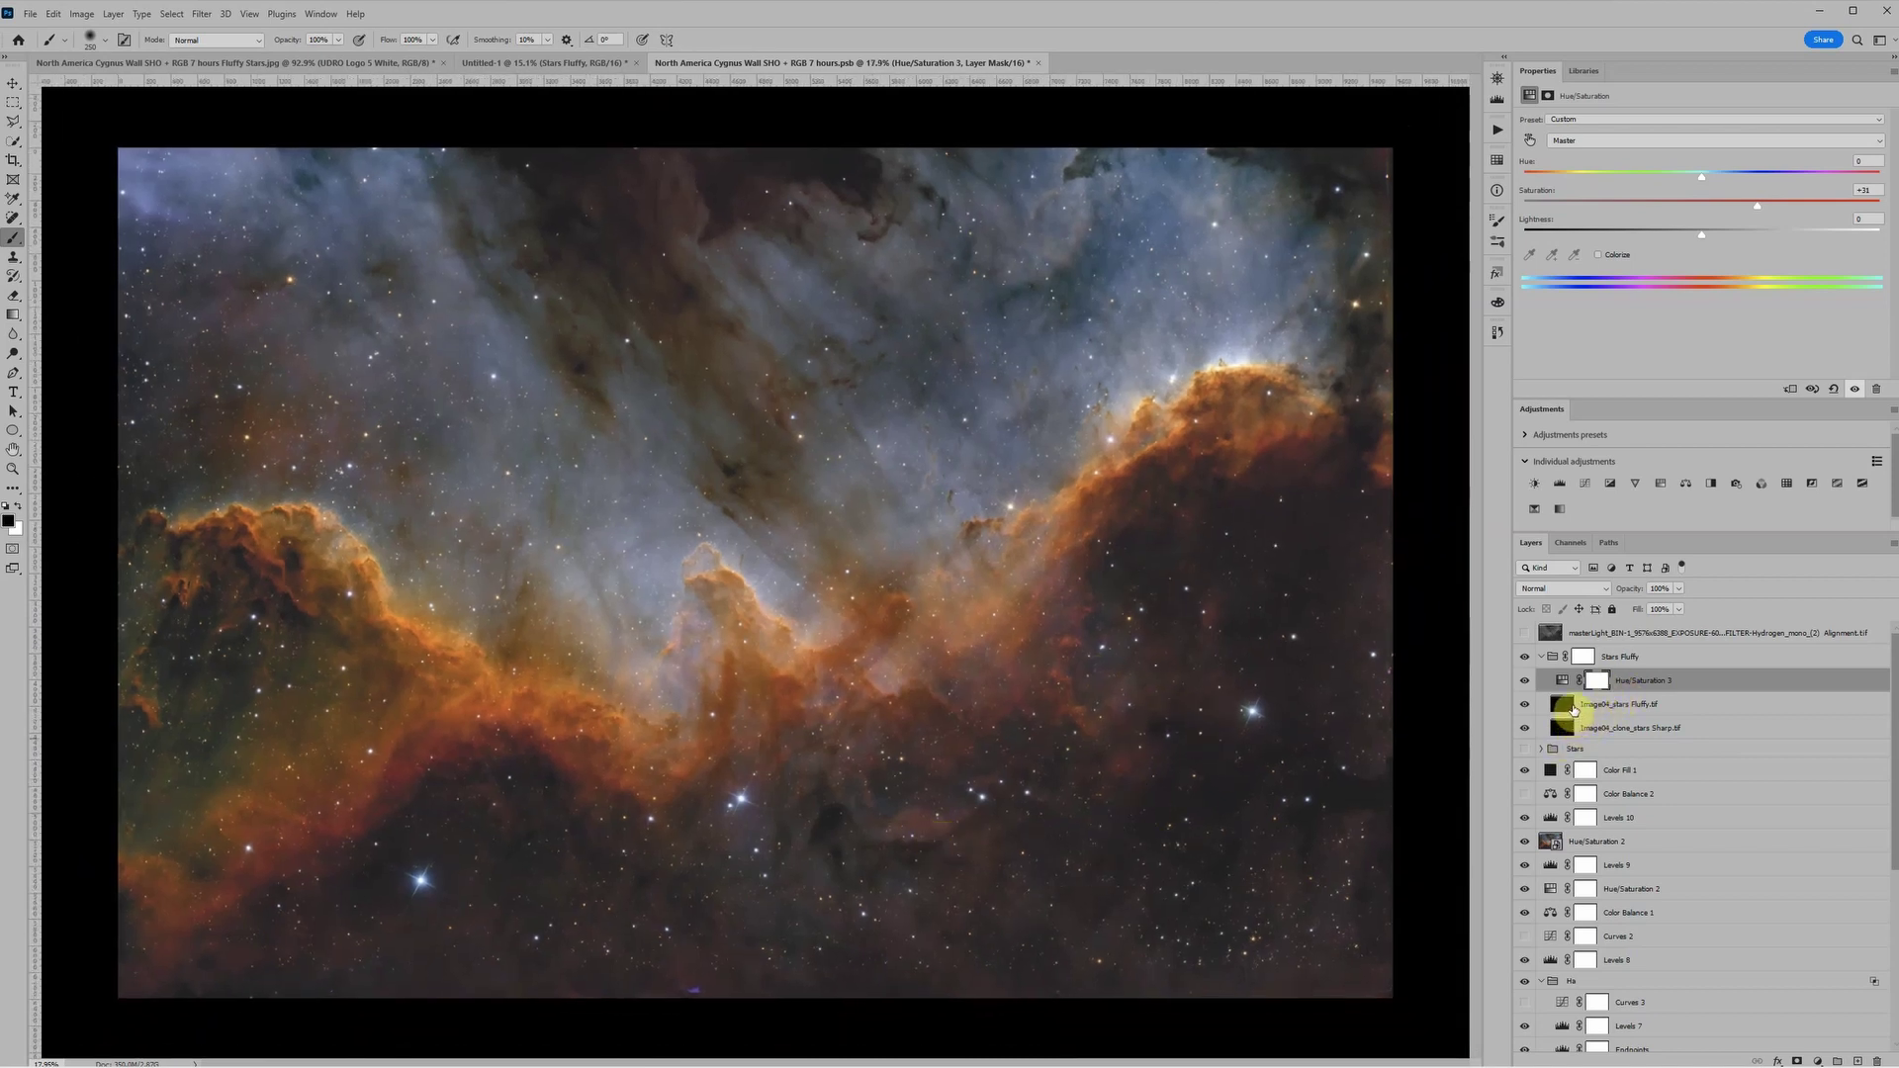
Raise the Image04_stars Fluffy layer's opacity from 49% to 88%.
click(1574, 705)
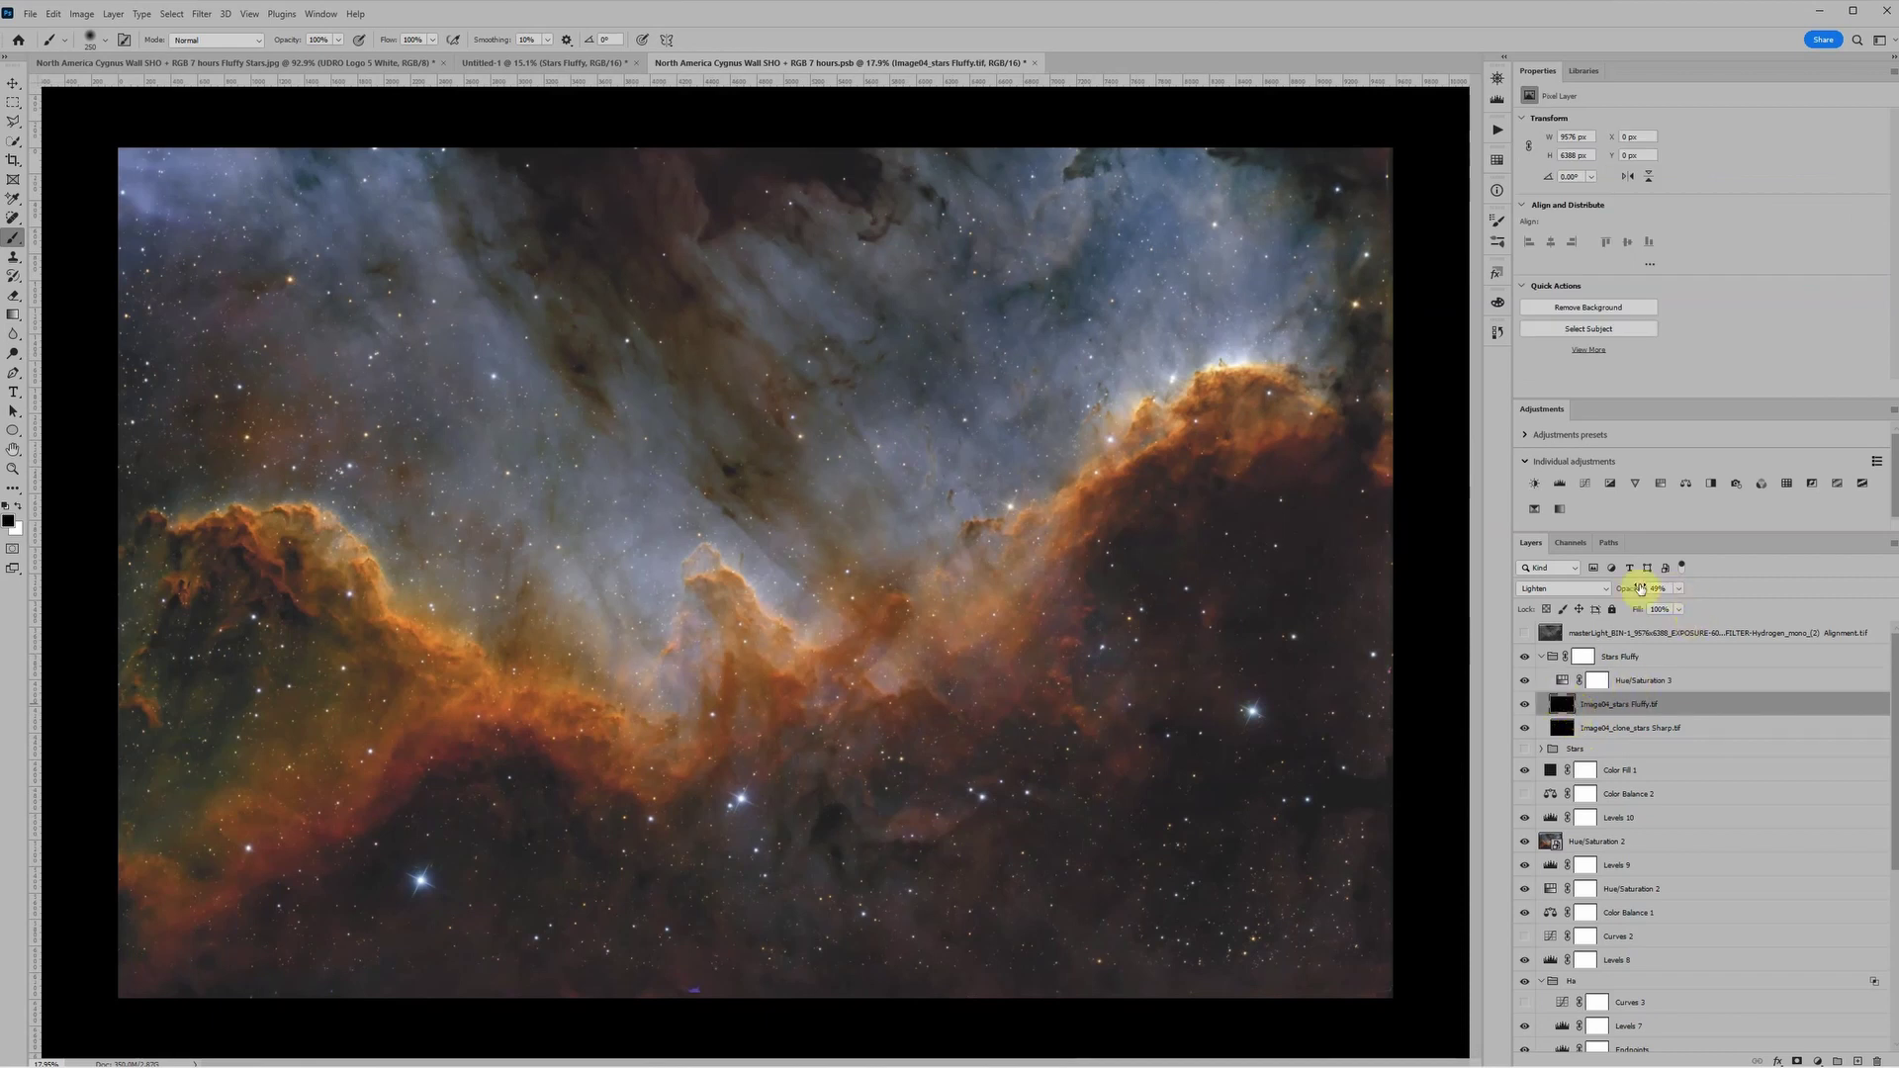
drag(1627, 589, 1685, 586)
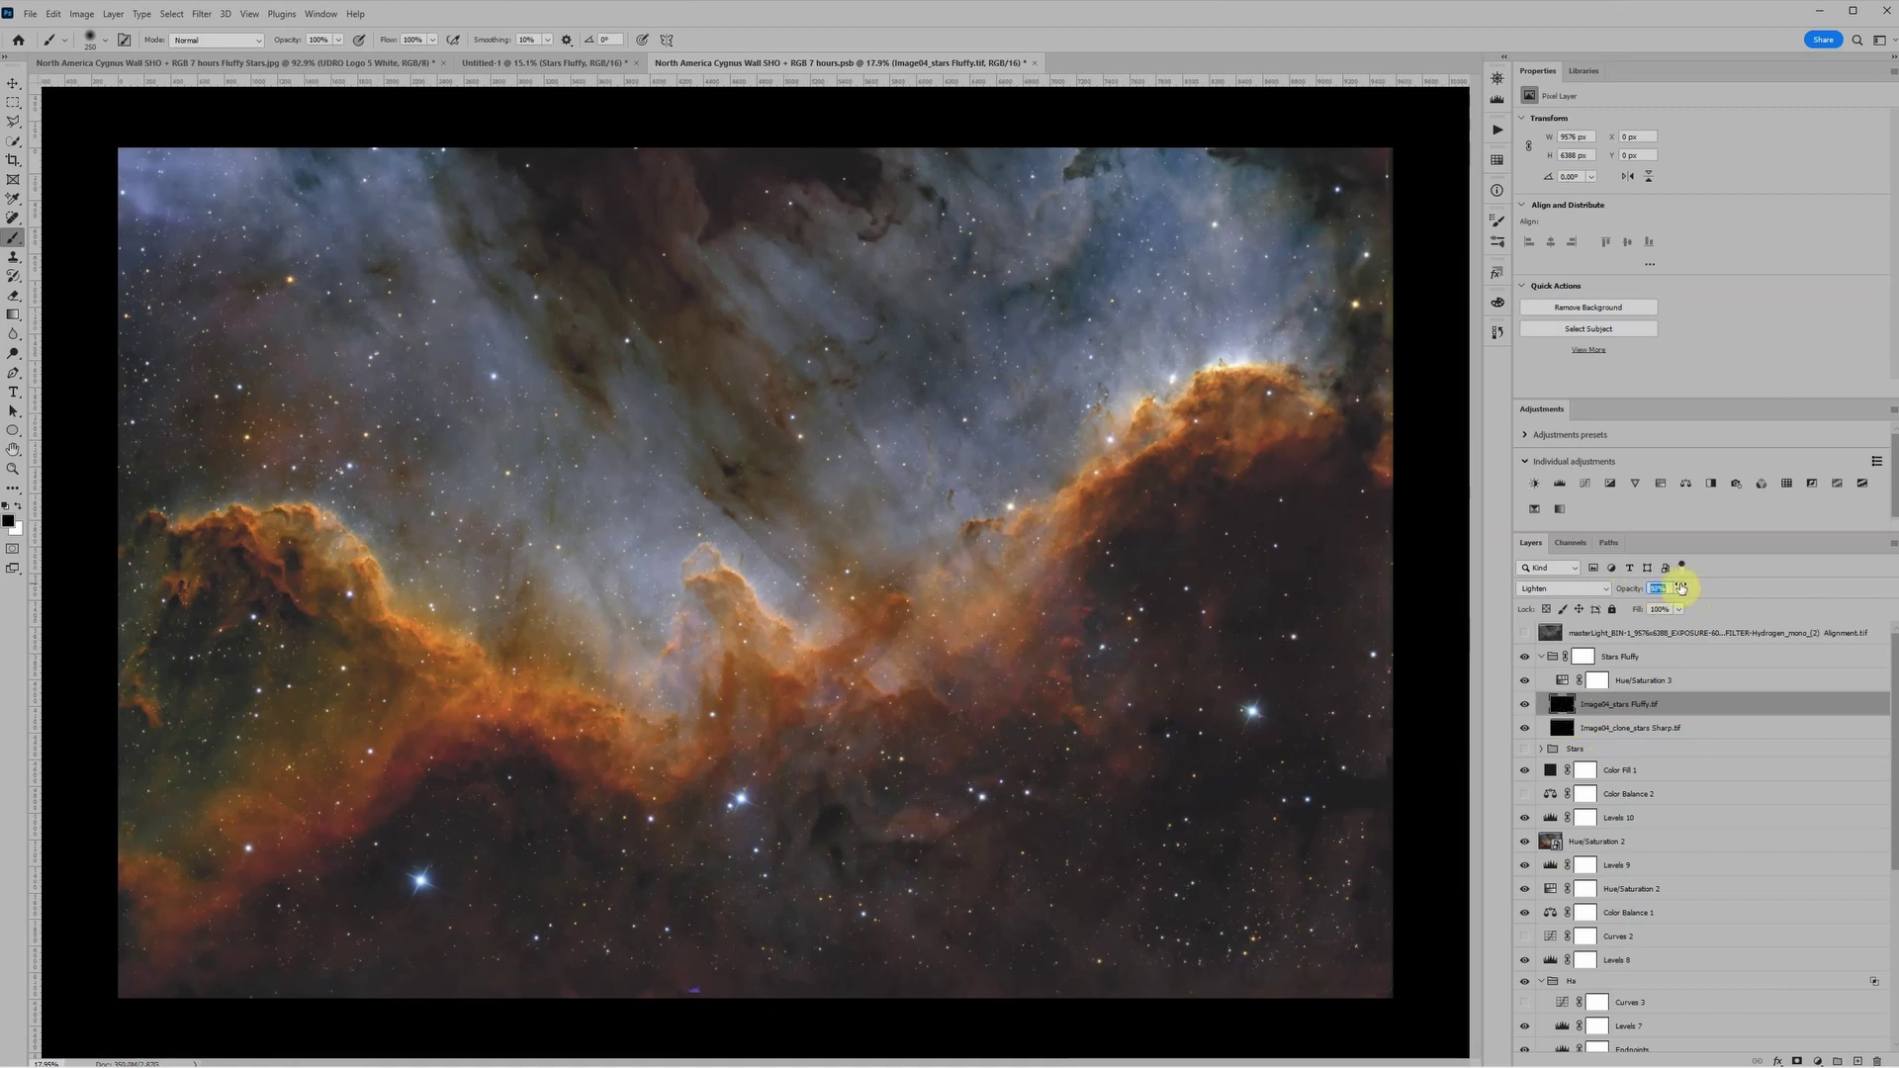
click(1514, 729)
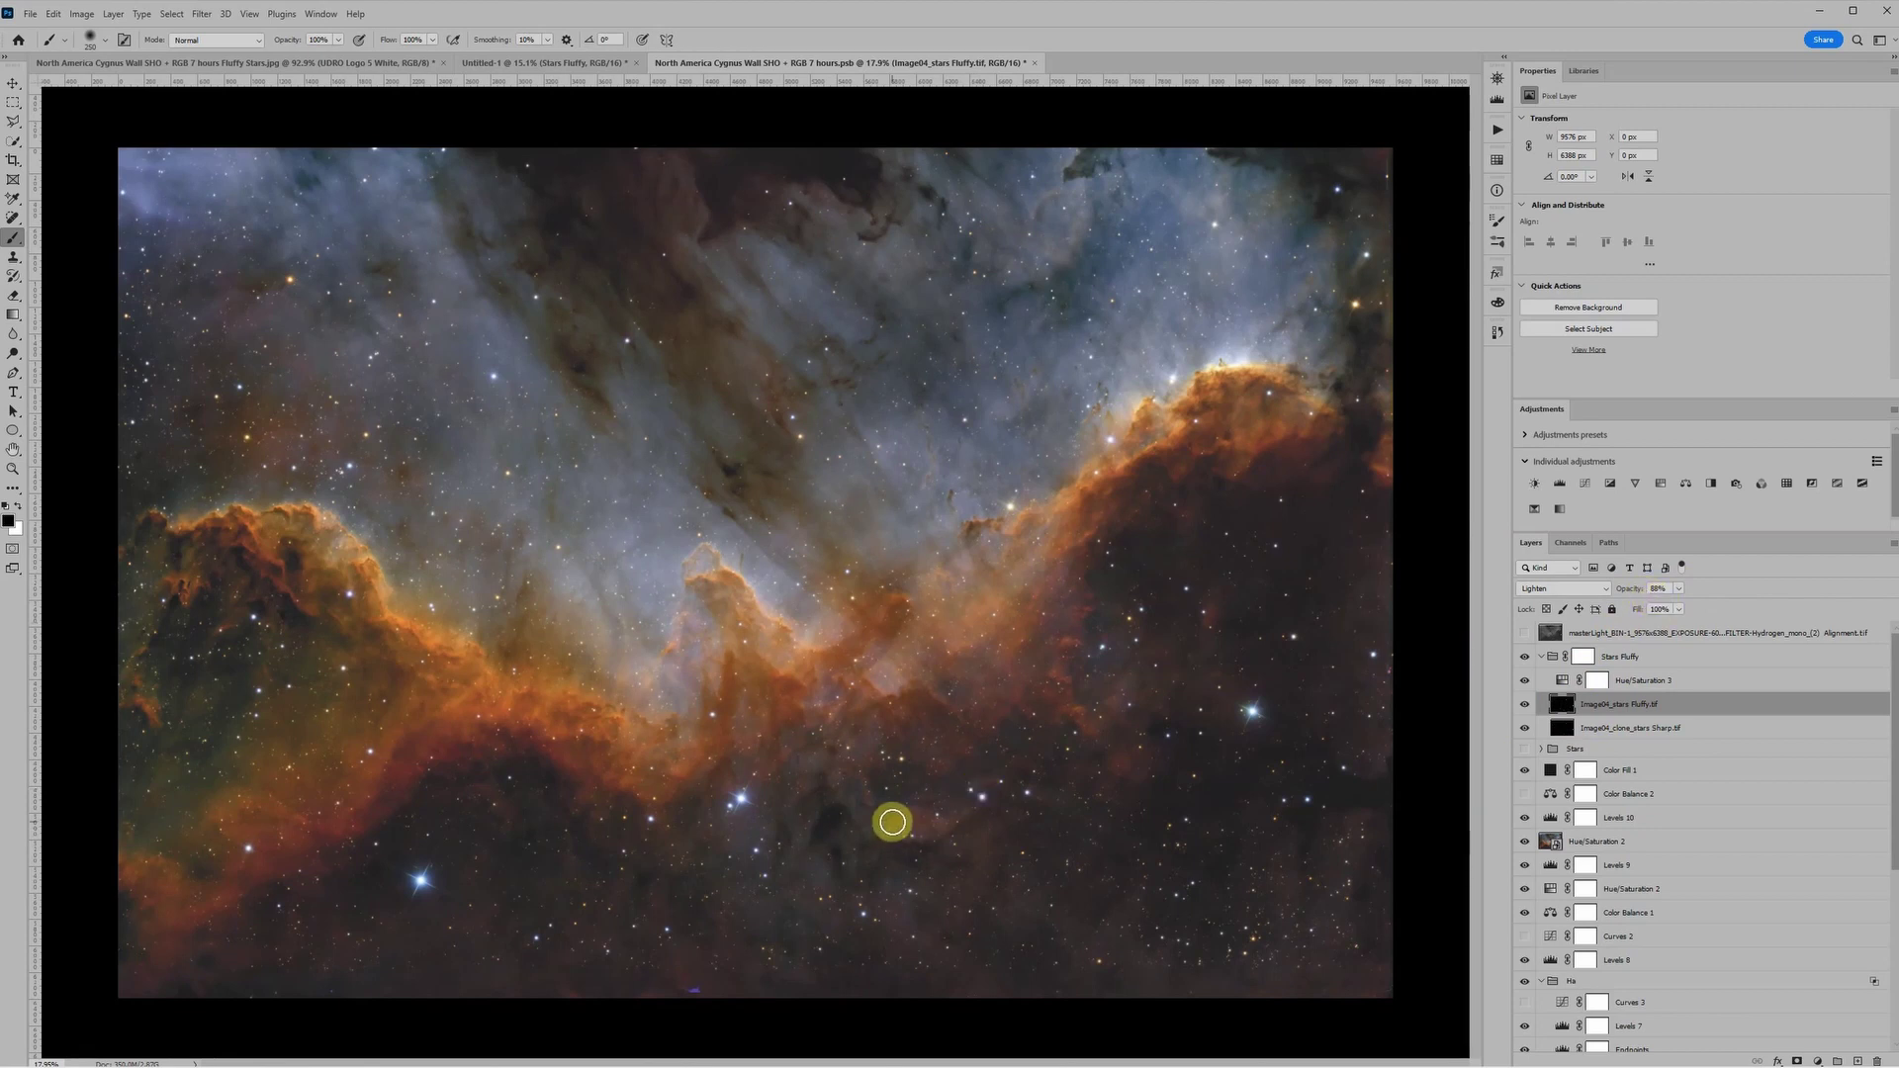
key(ctrl+minus)
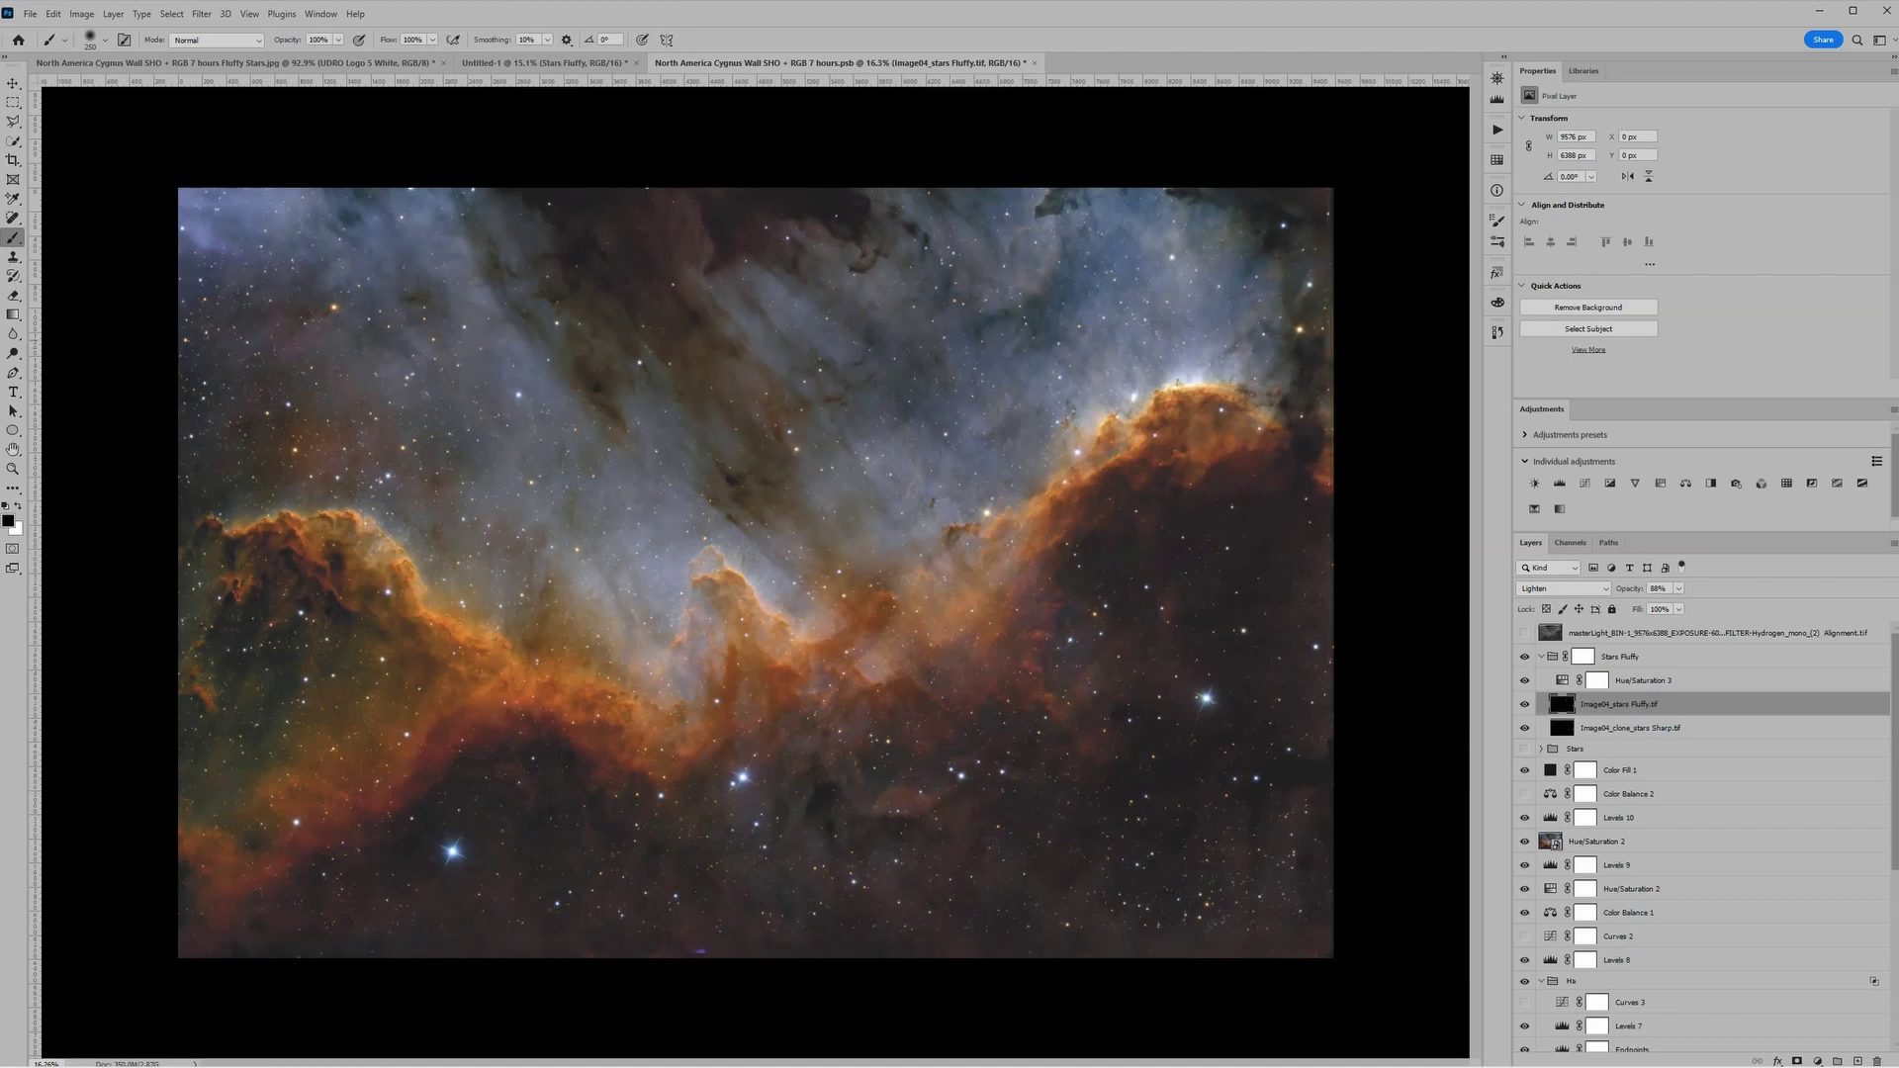
key(alt+Tab)
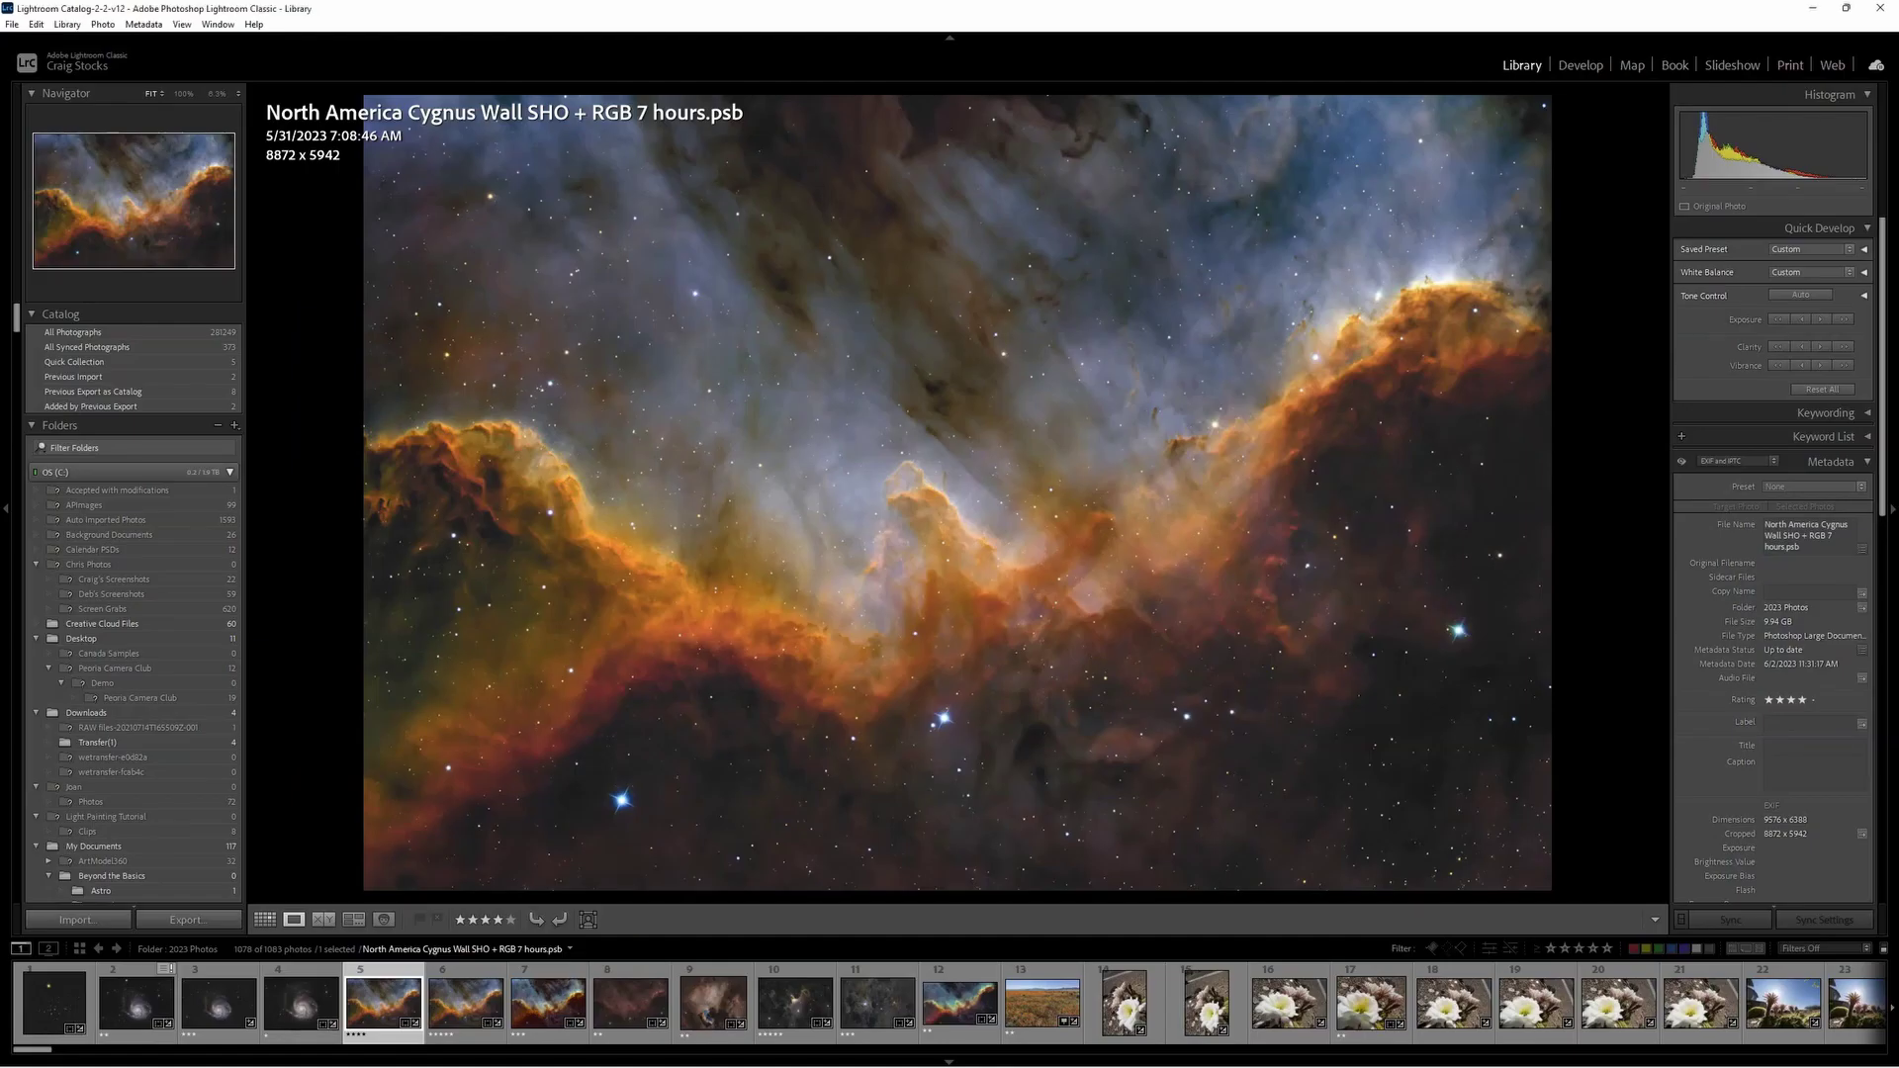
click(470, 1009)
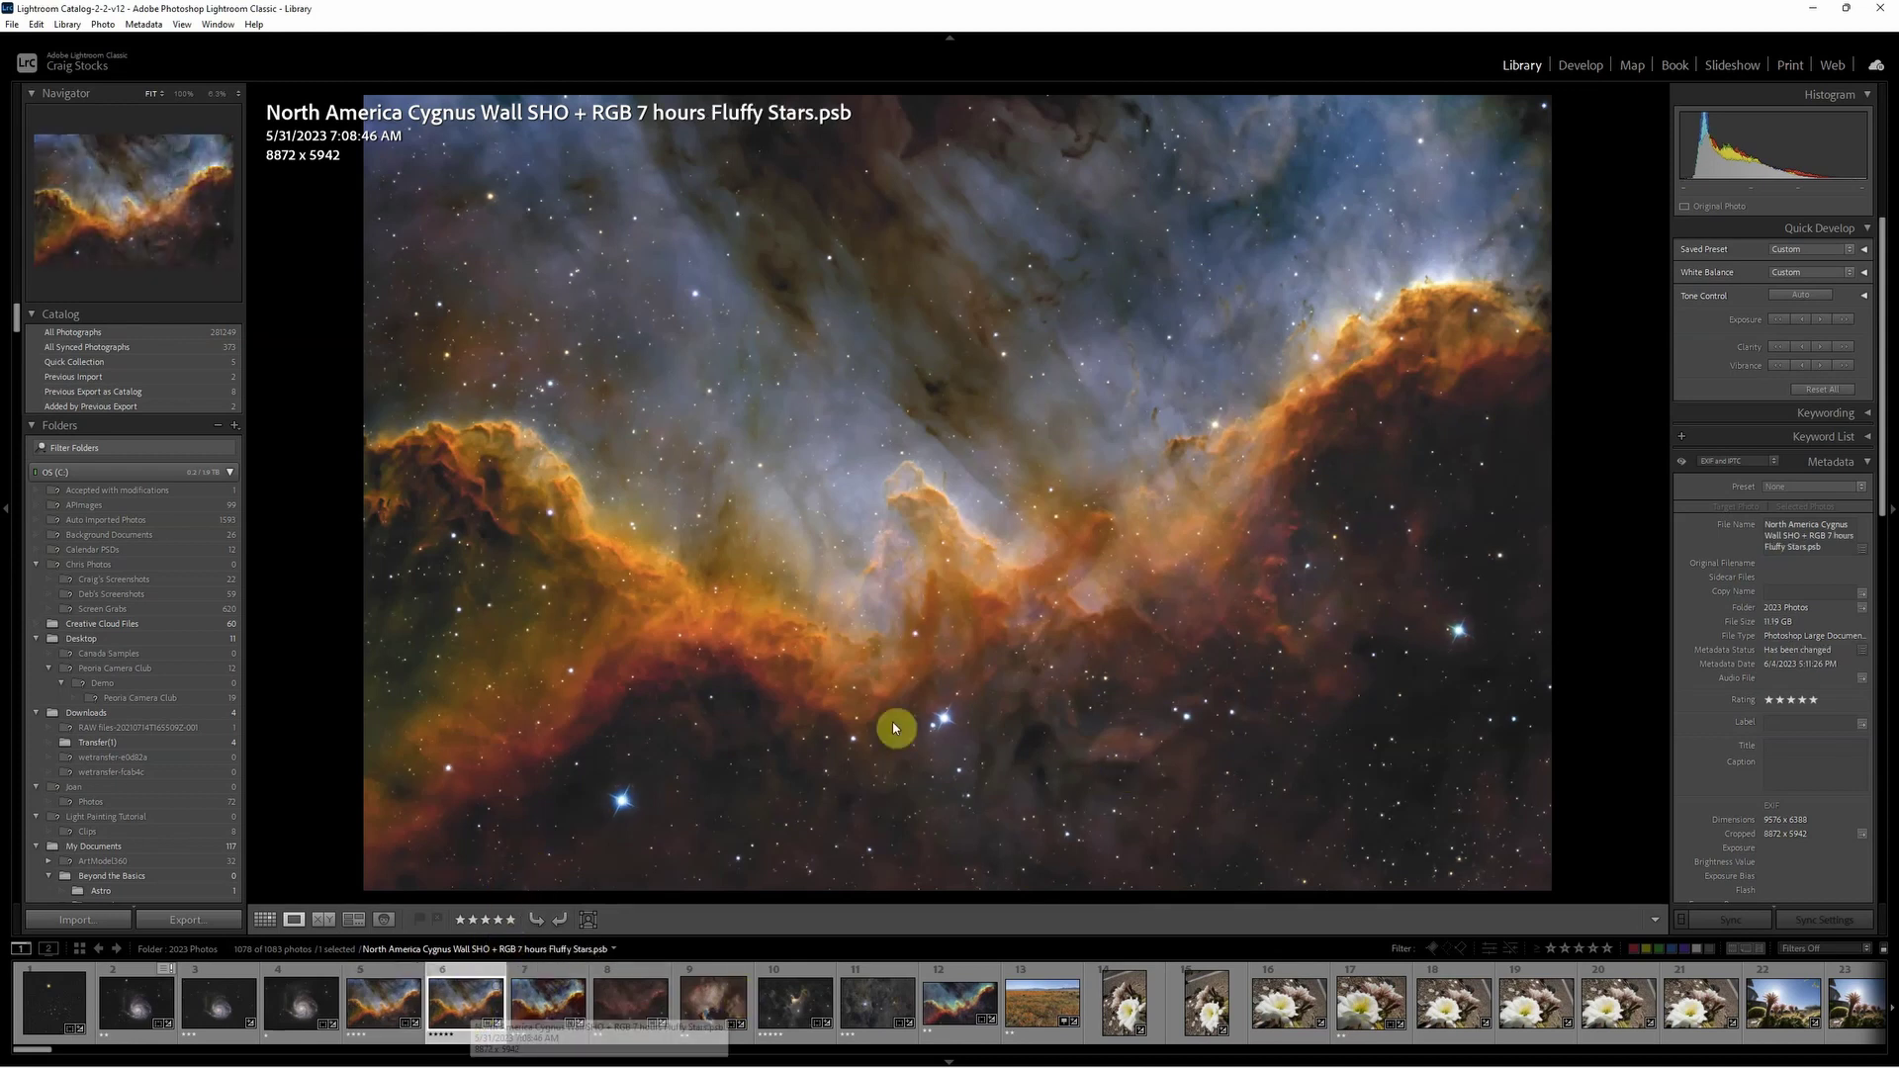
click(387, 1005)
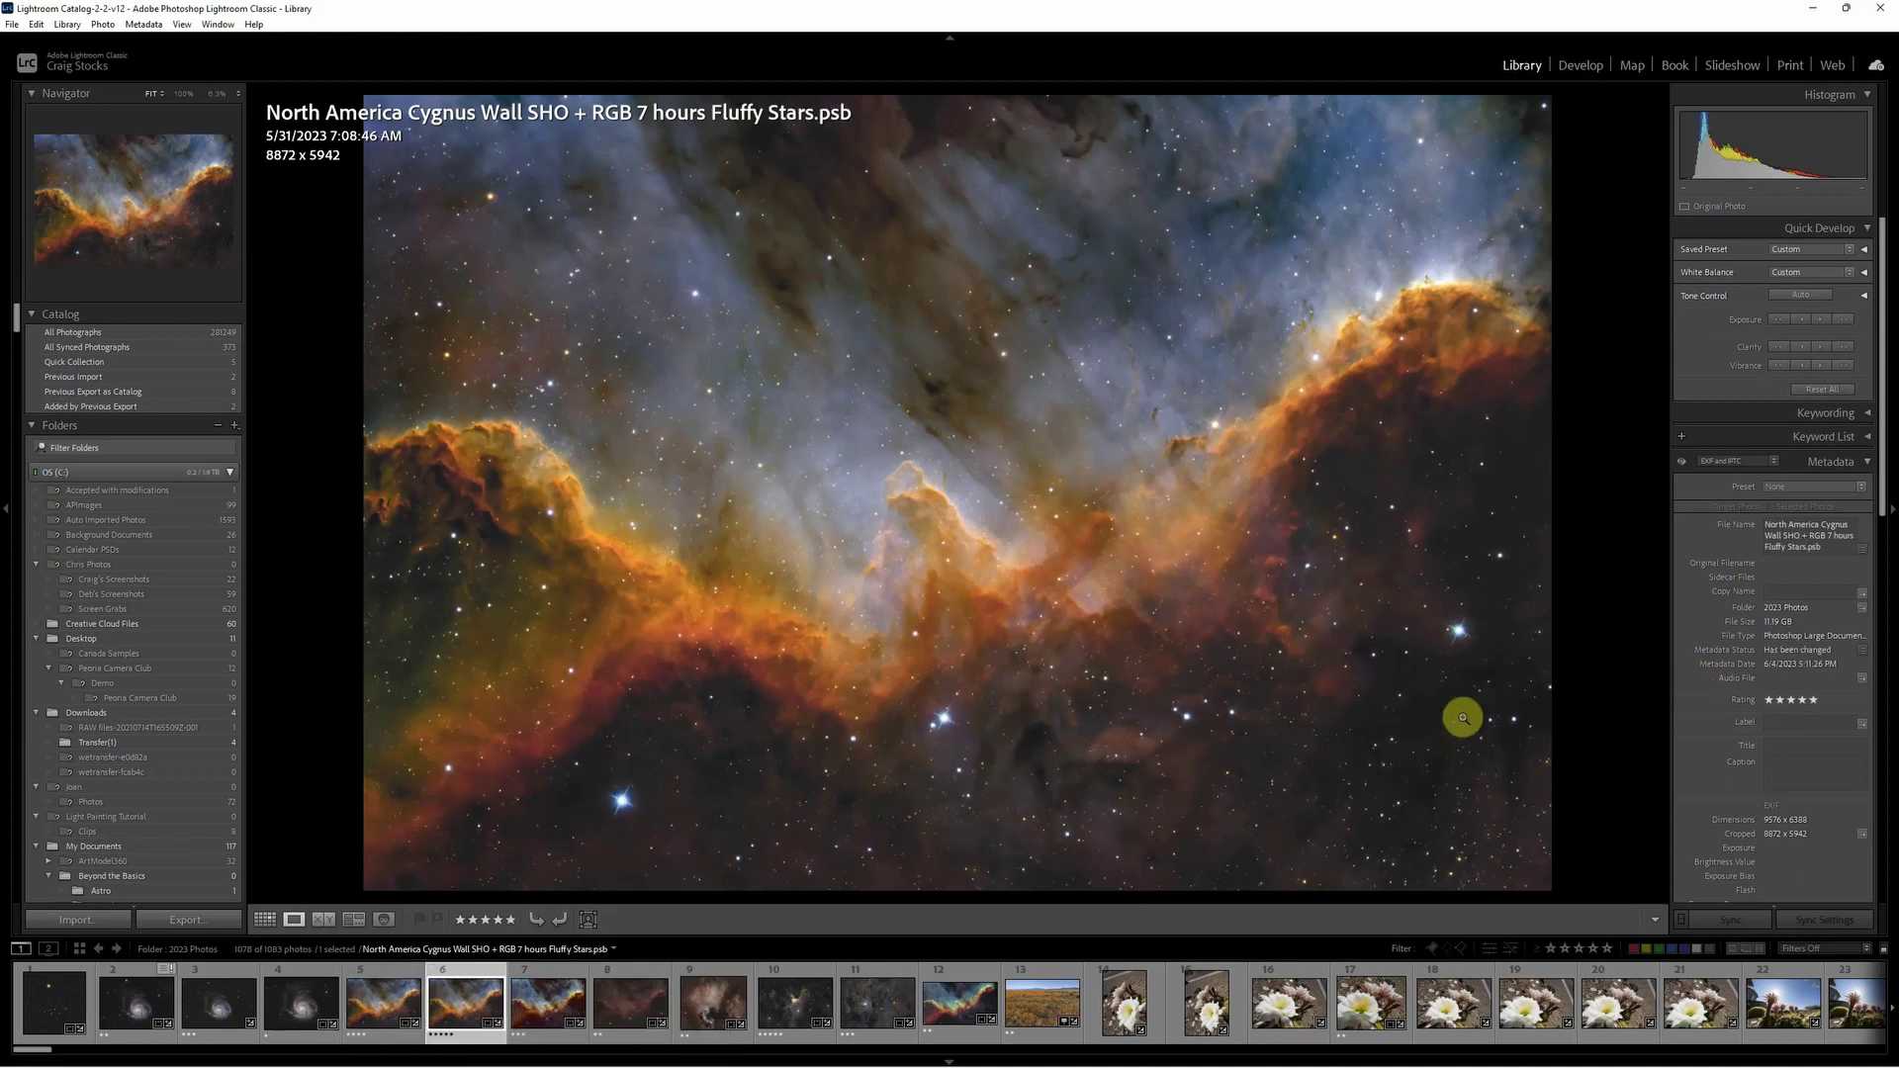
click(396, 1010)
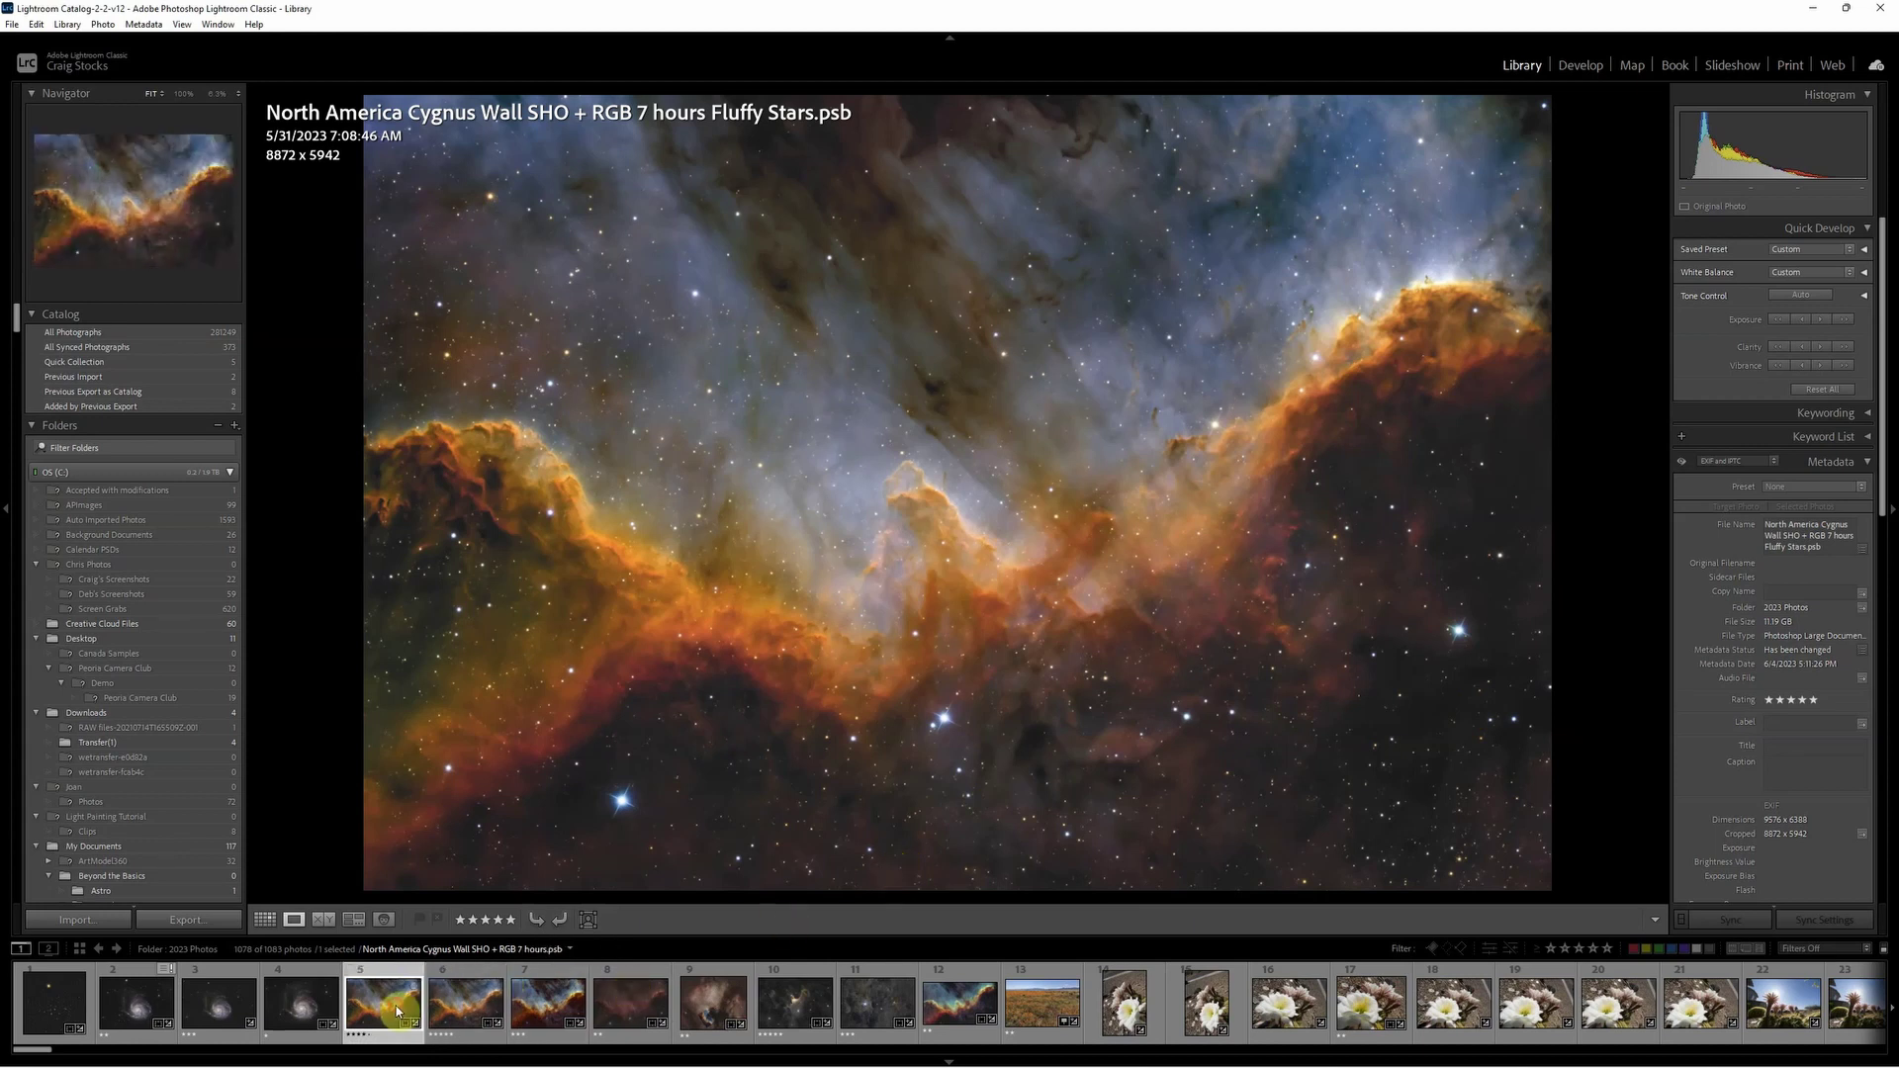
ctrl+click(464, 1010)
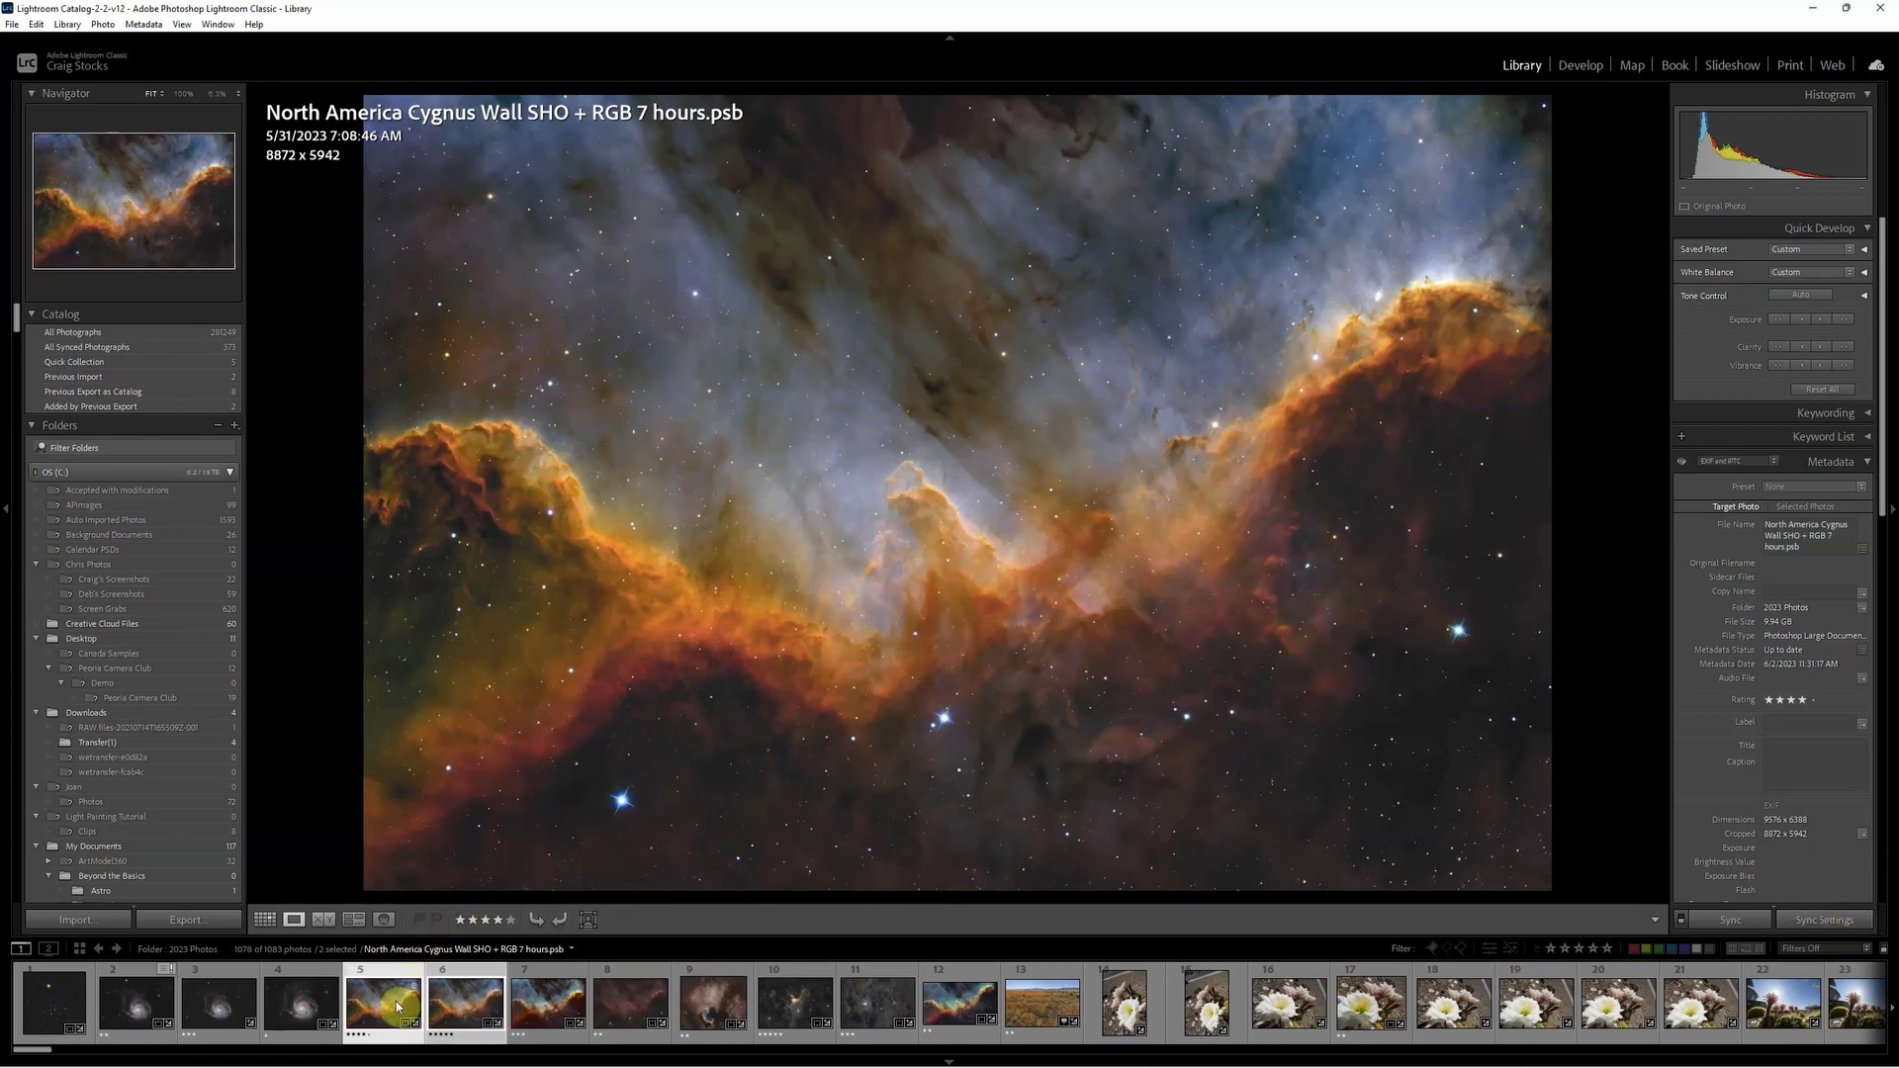
click(467, 979)
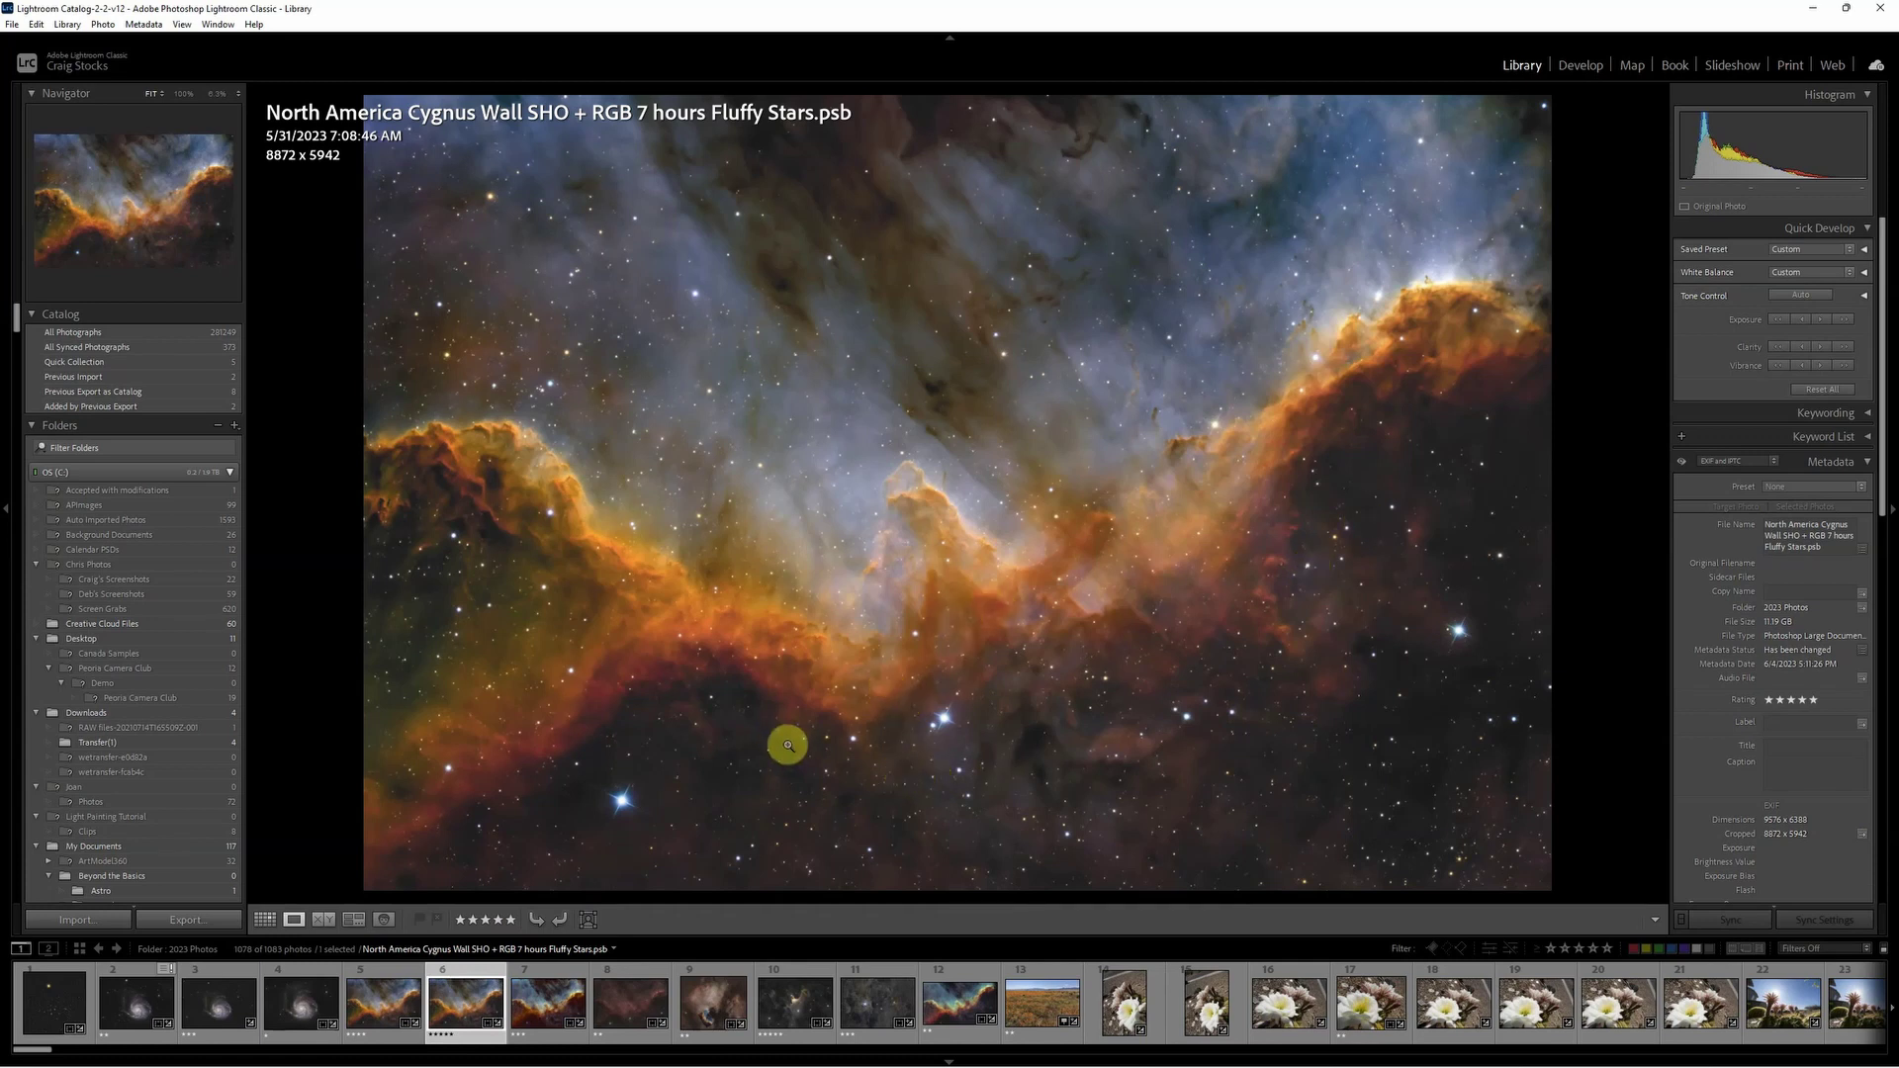
key(alt+Tab)
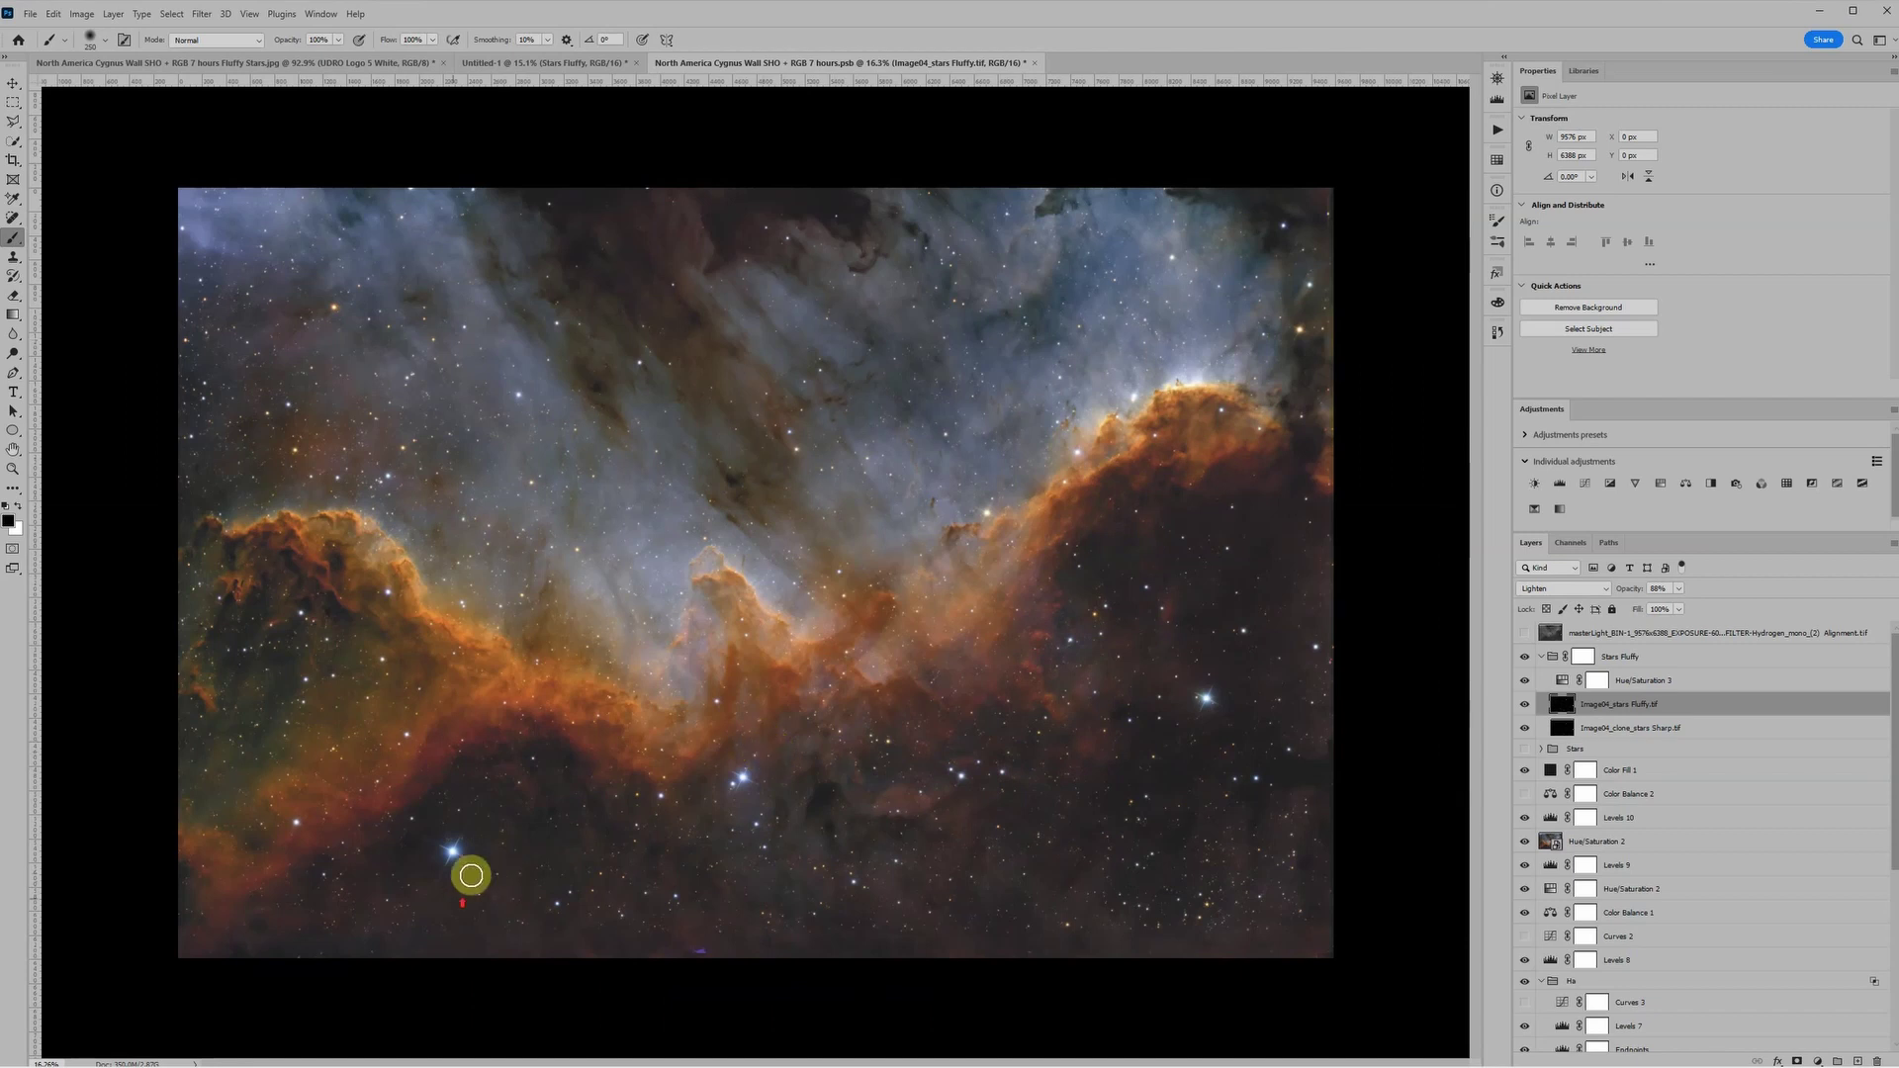
Drop the Image04_stars Fluffy layer's opacity to 65% and check the softer stars over the nebula.
scroll(471, 876, up, 2)
drag(454, 911, 575, 766)
scroll(576, 766, up, 1)
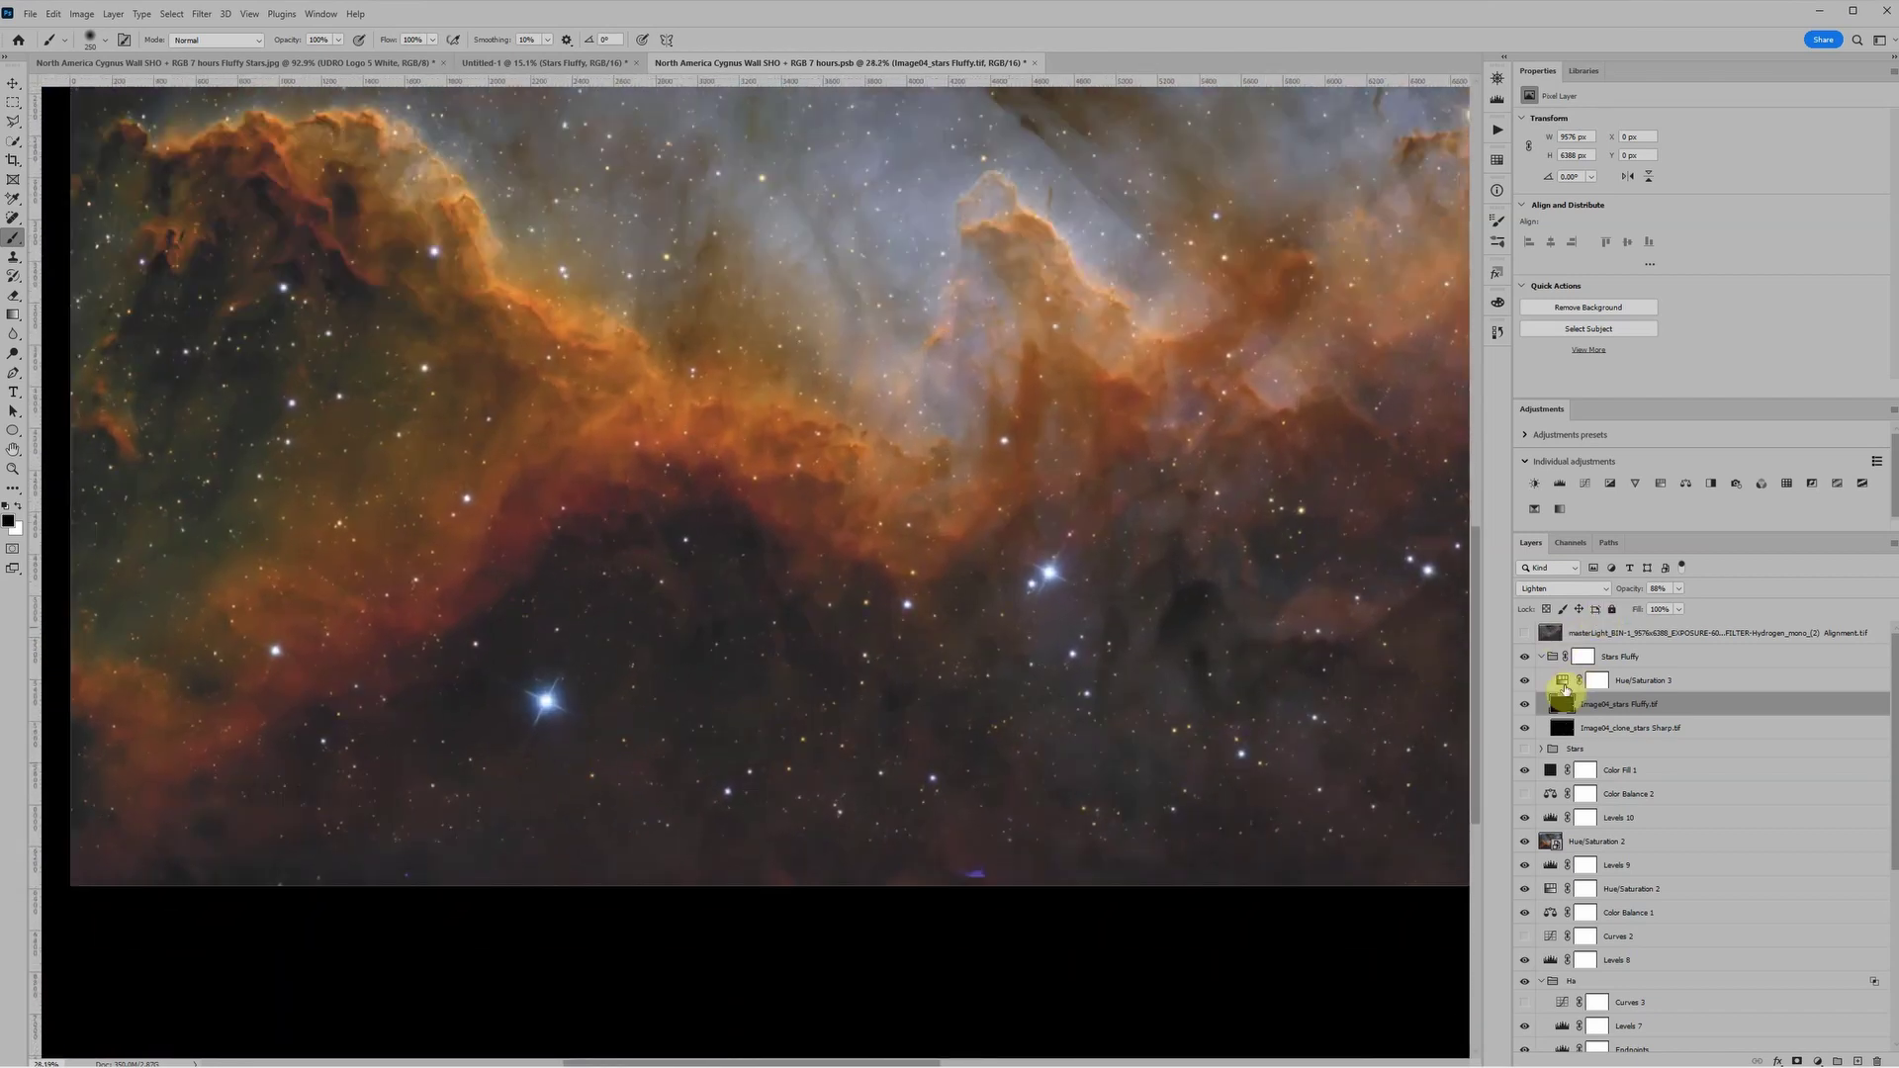
click(1563, 682)
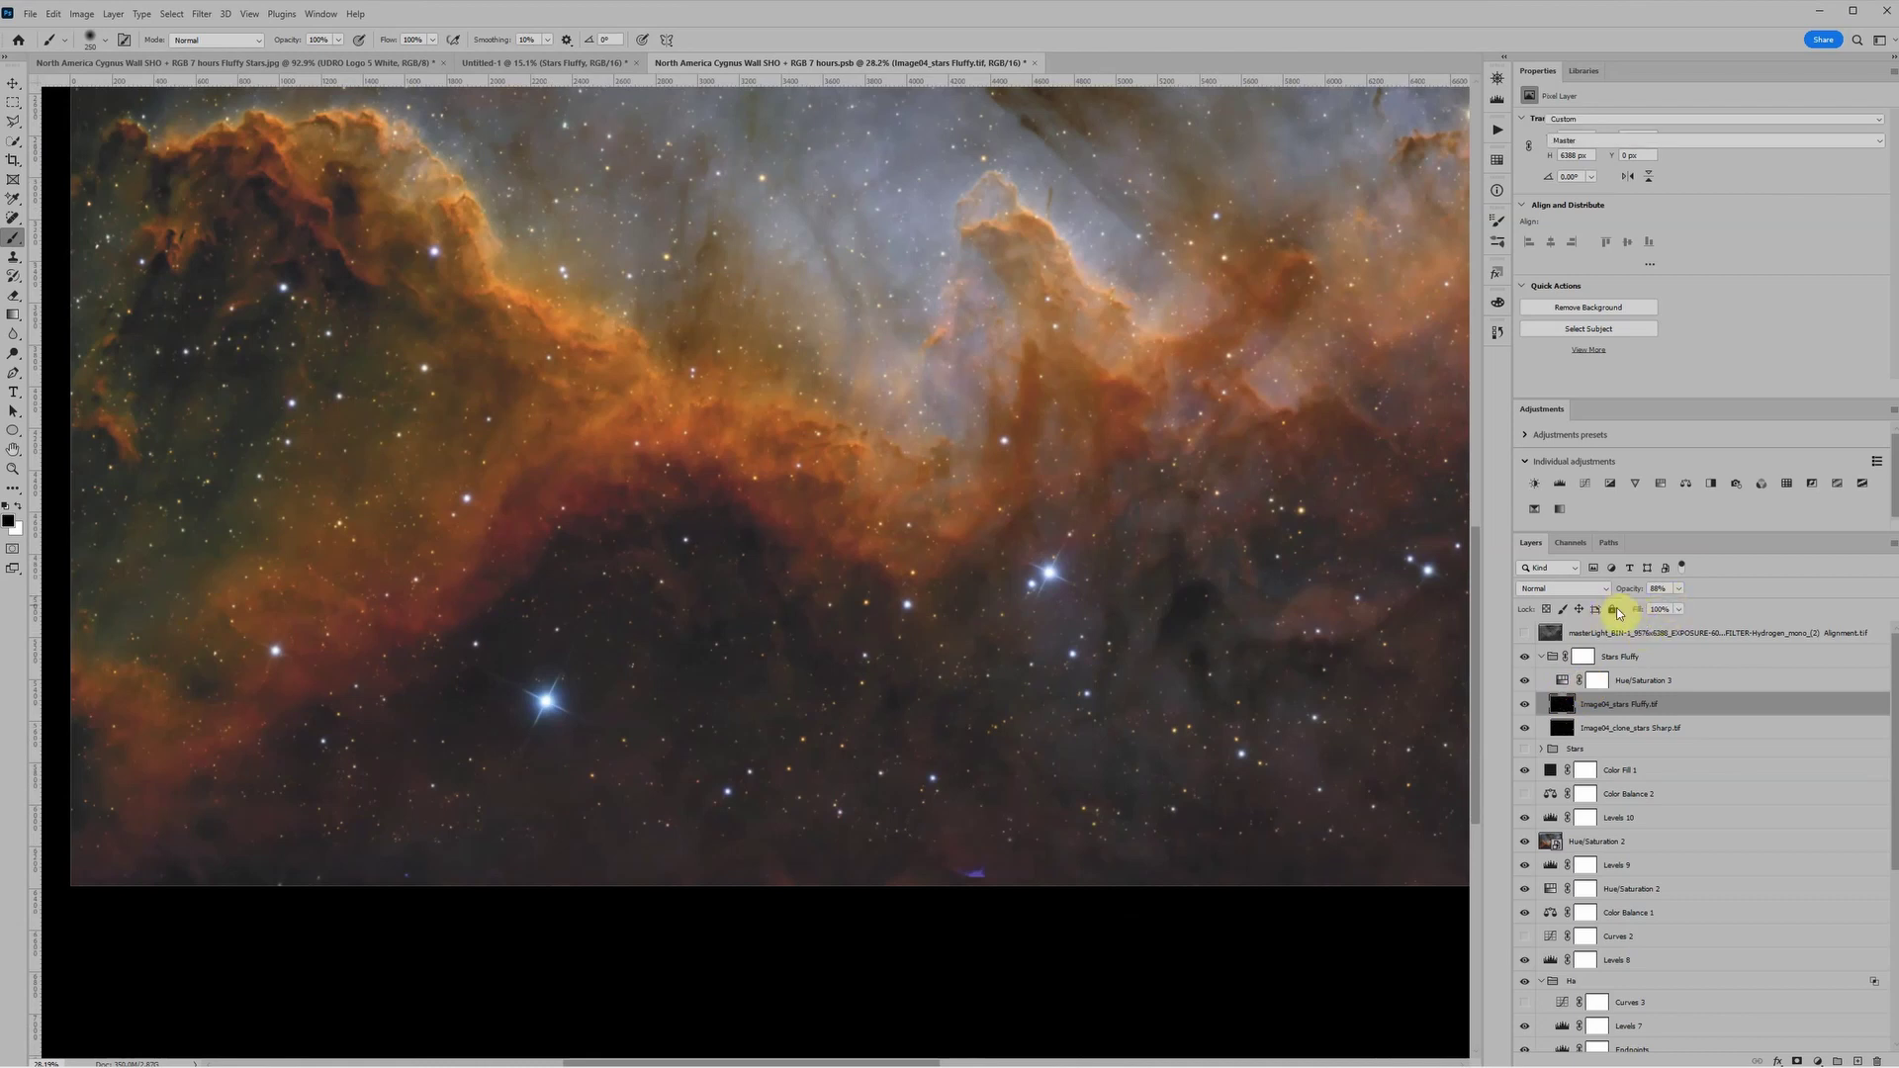
drag(1629, 589, 1714, 593)
click(1543, 706)
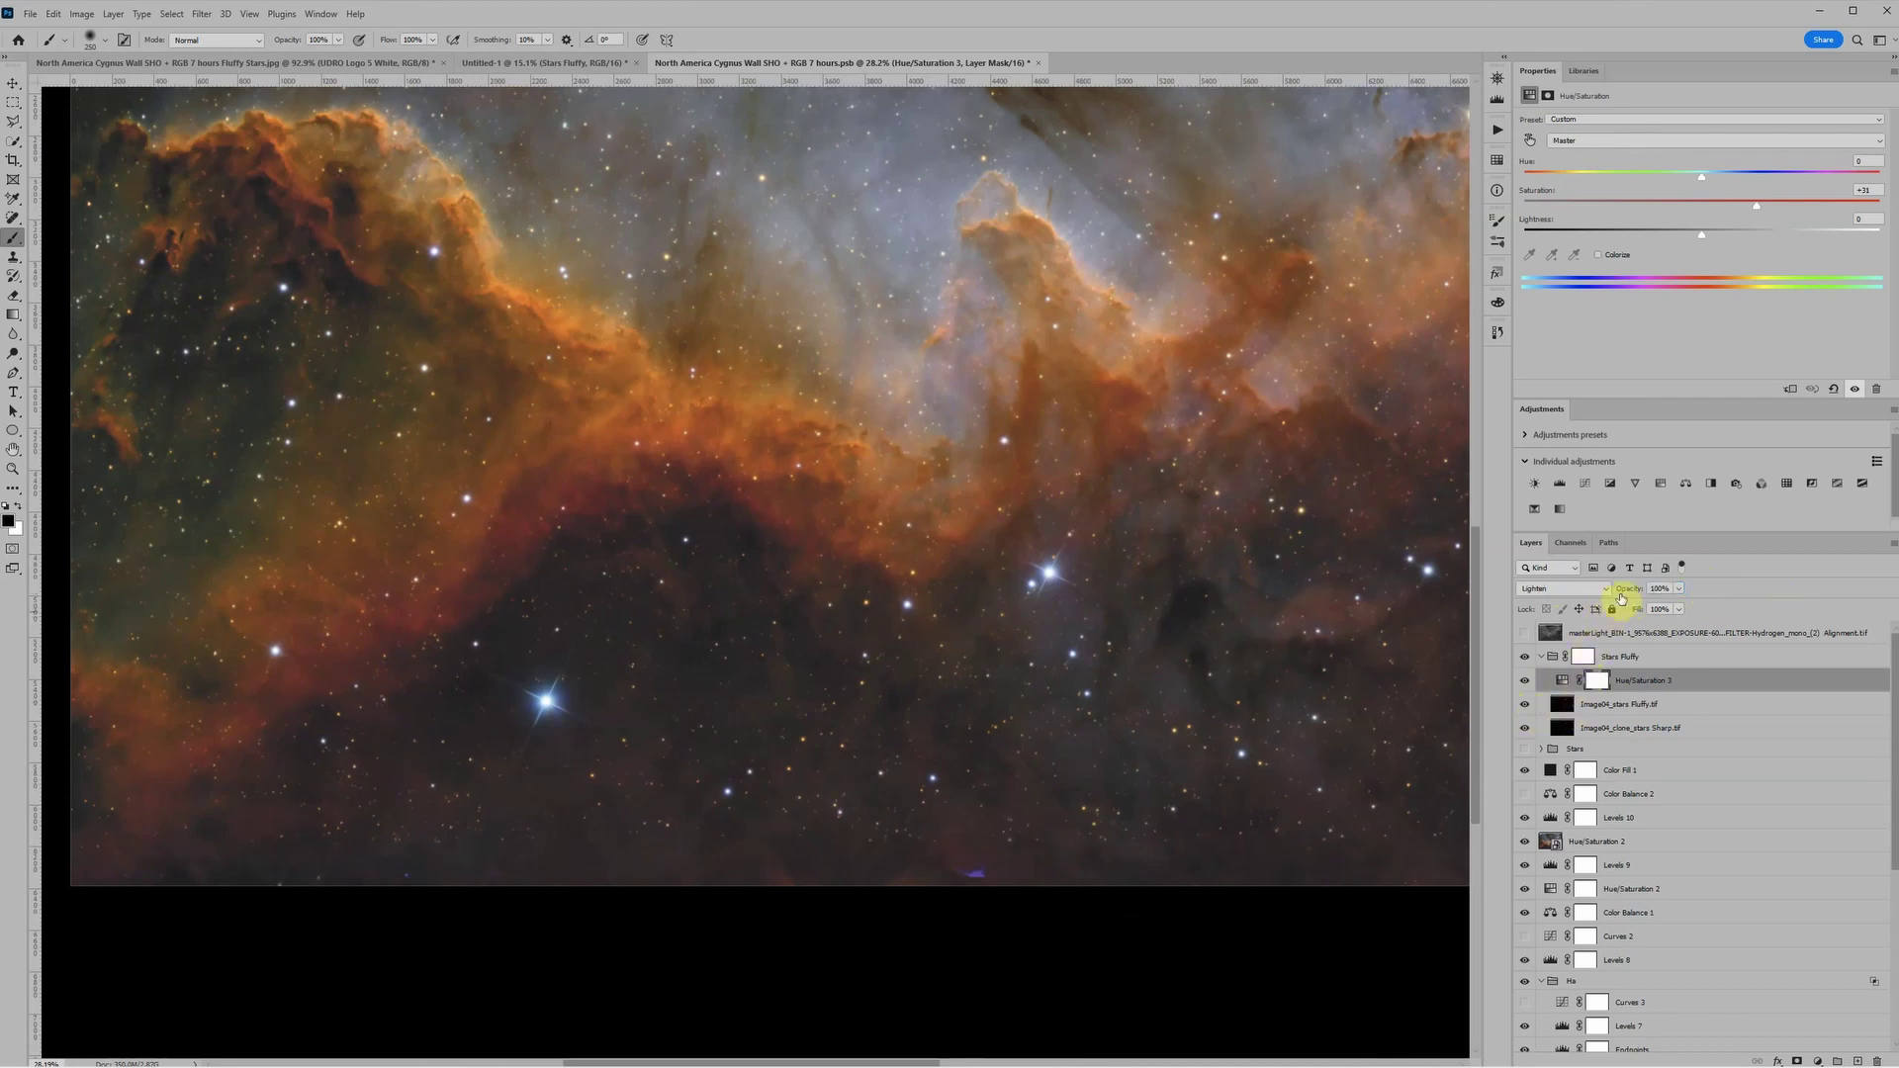
drag(1632, 591, 1615, 592)
scroll(1170, 656, down, 3)
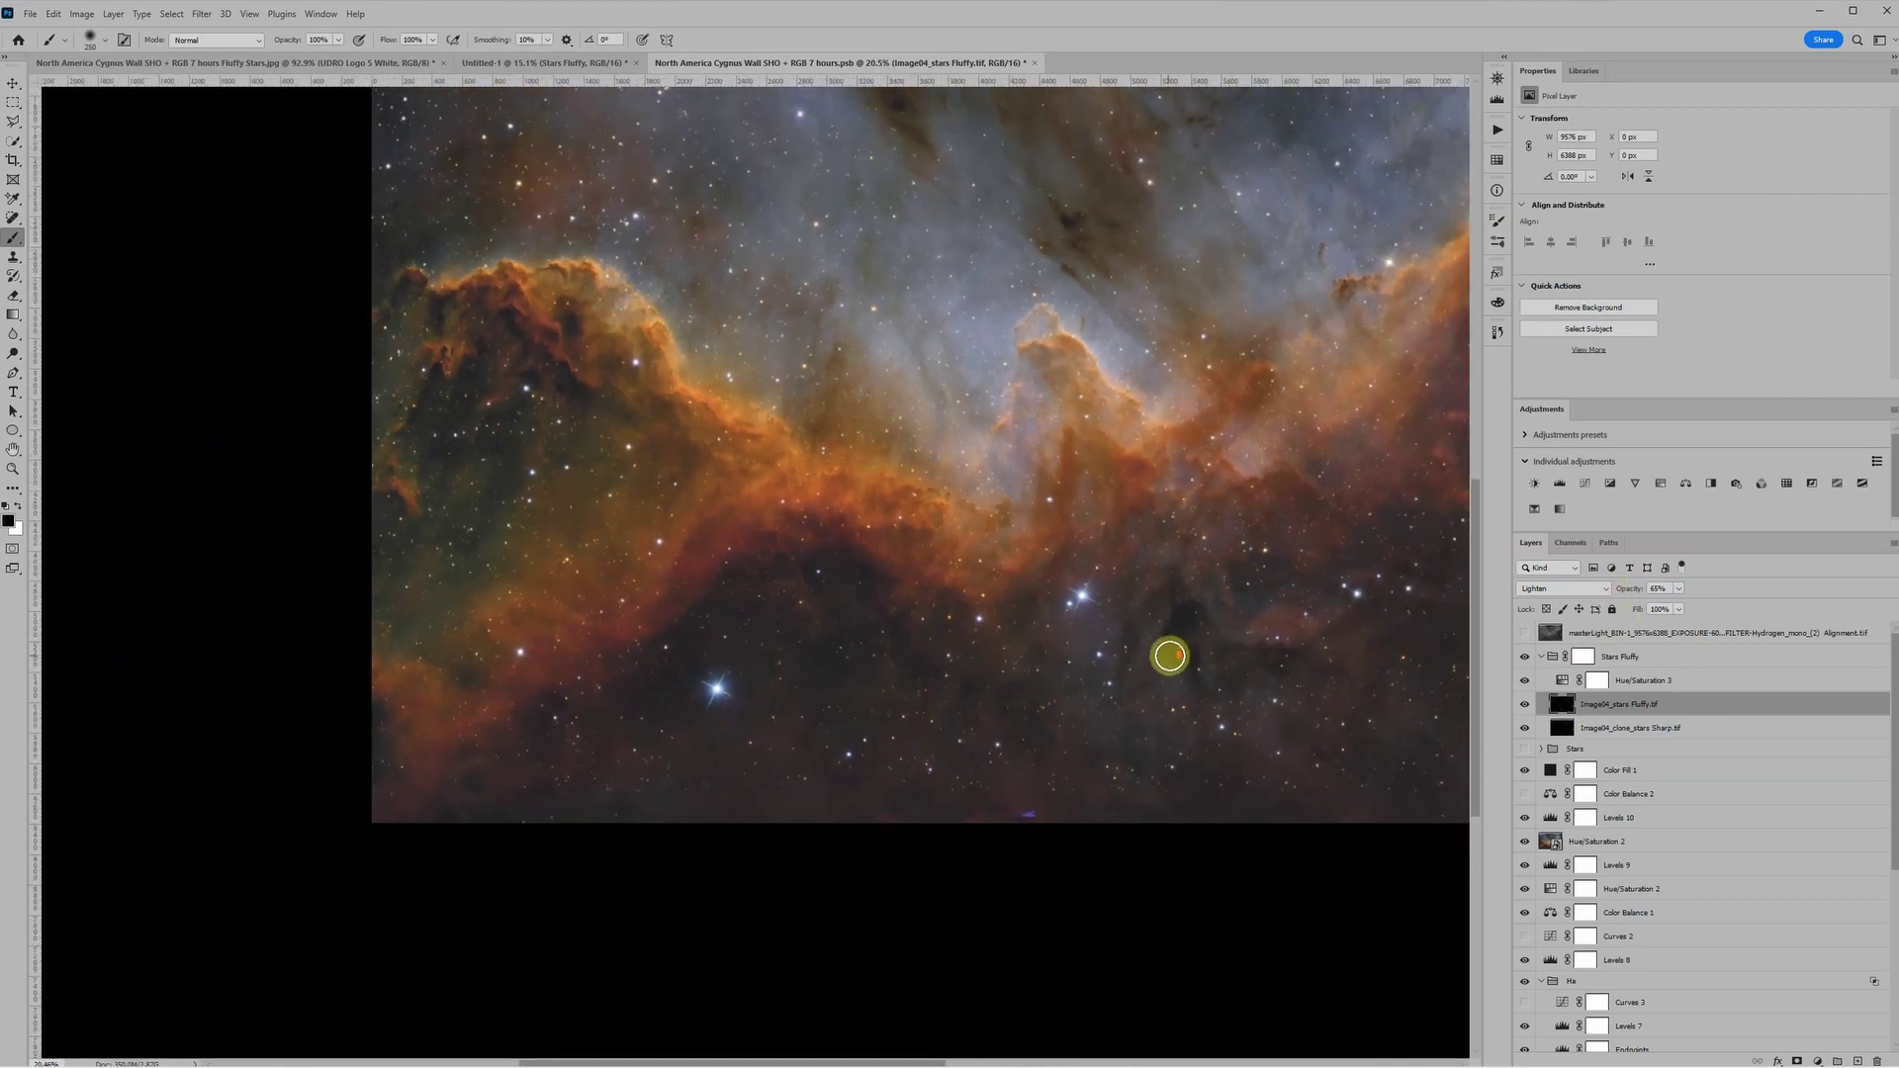
scroll(1170, 655, up, 3)
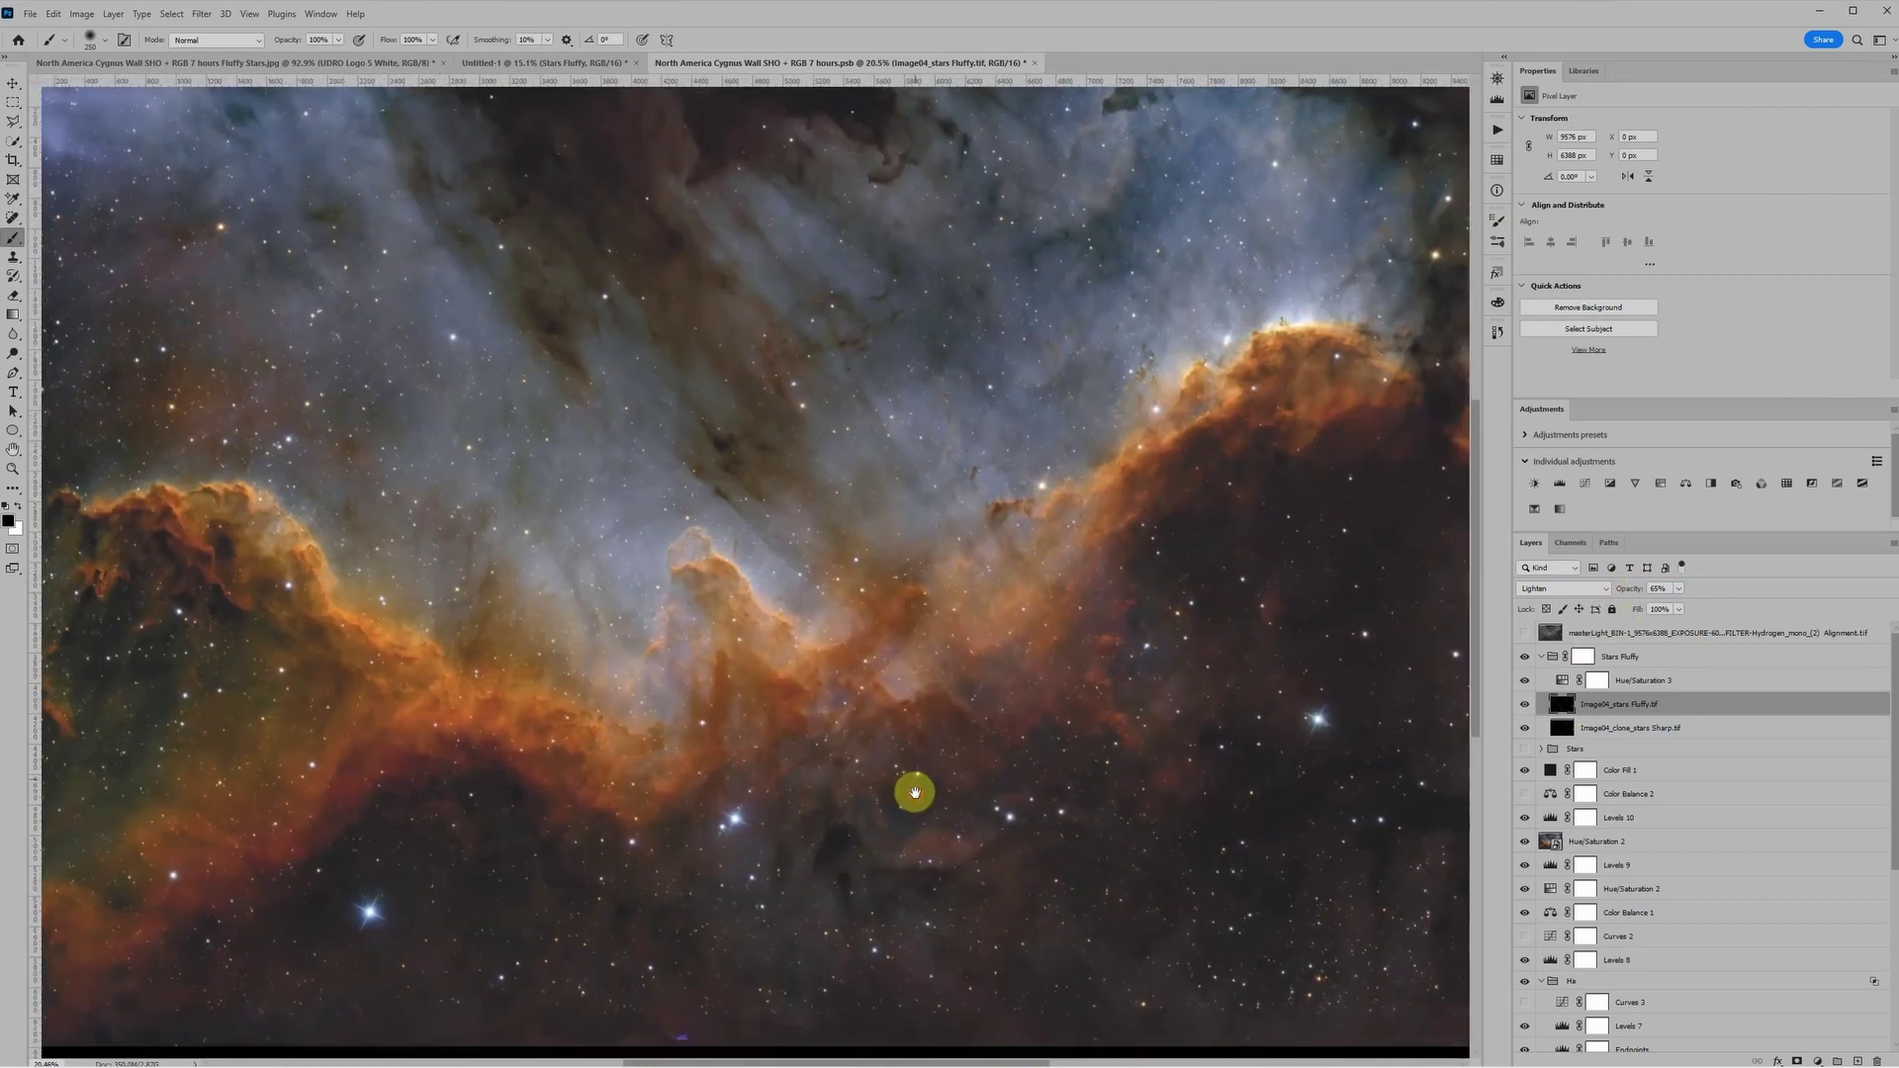
drag(916, 796, 917, 749)
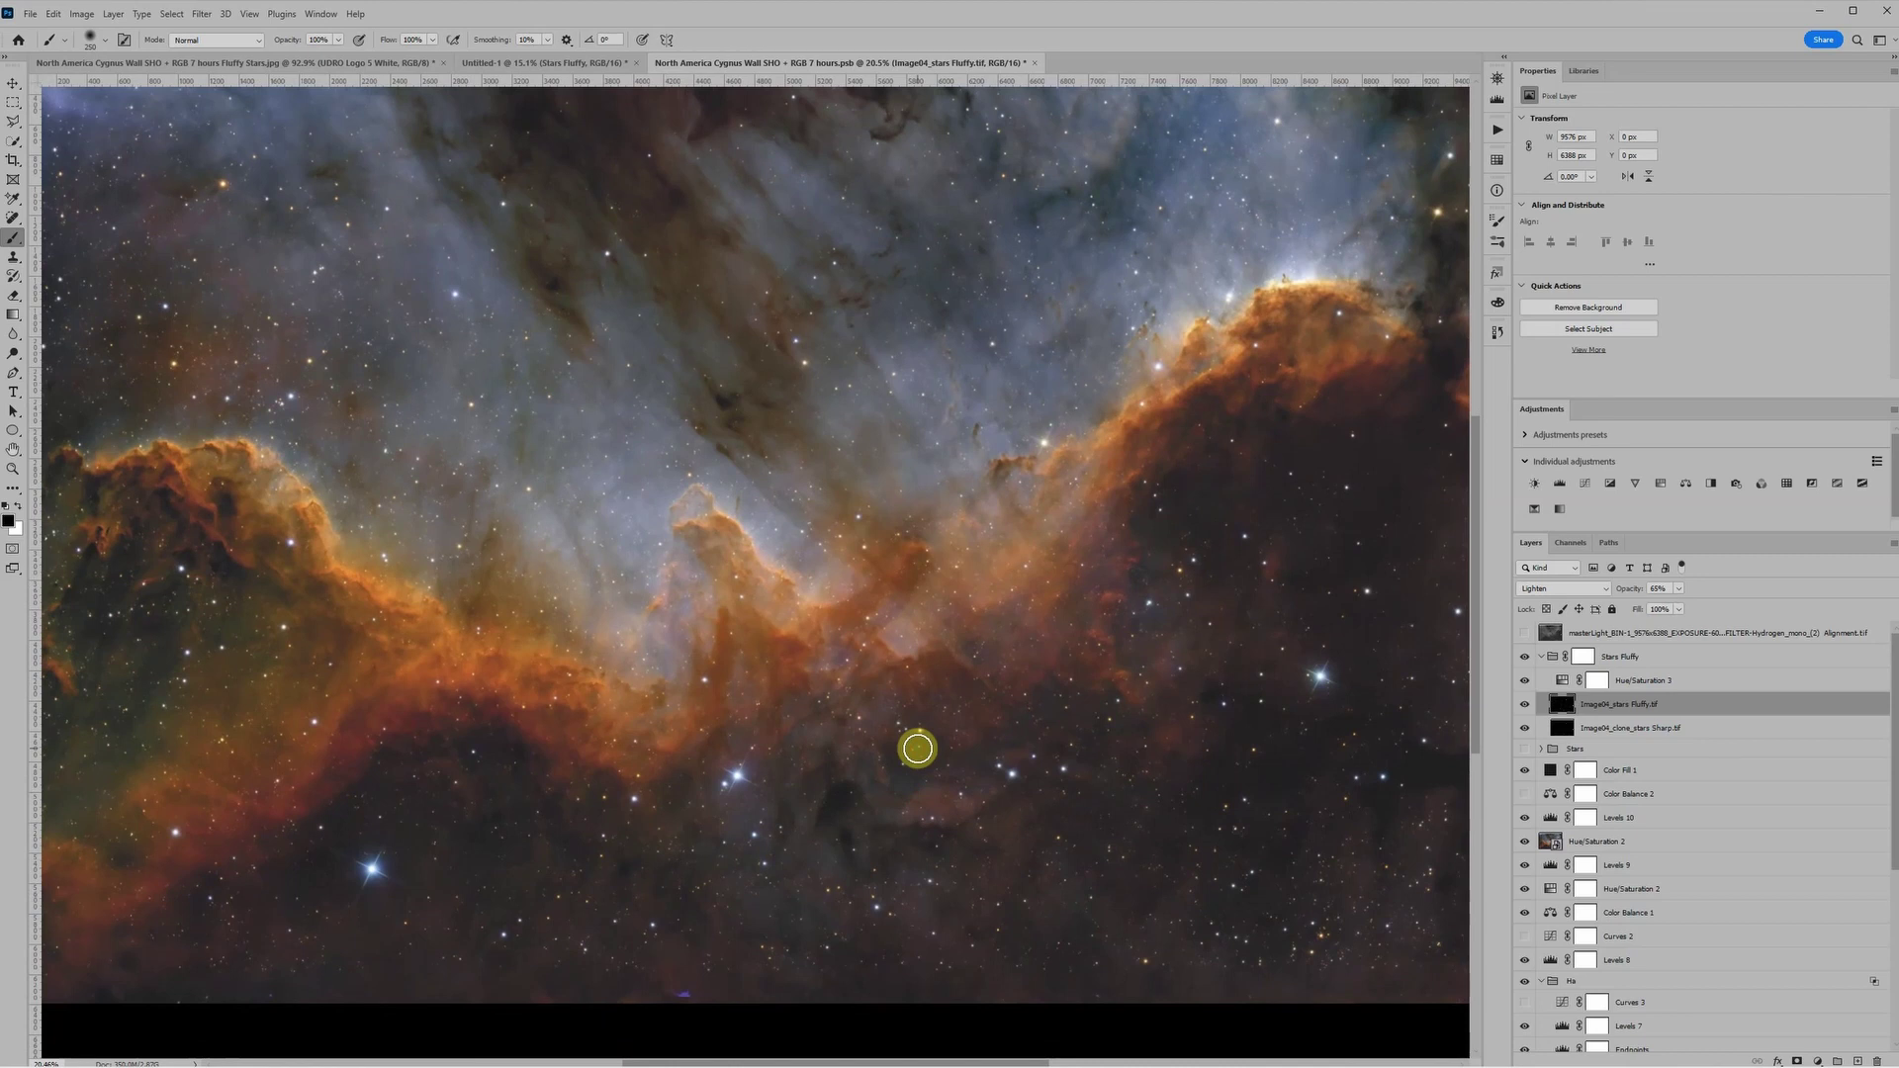